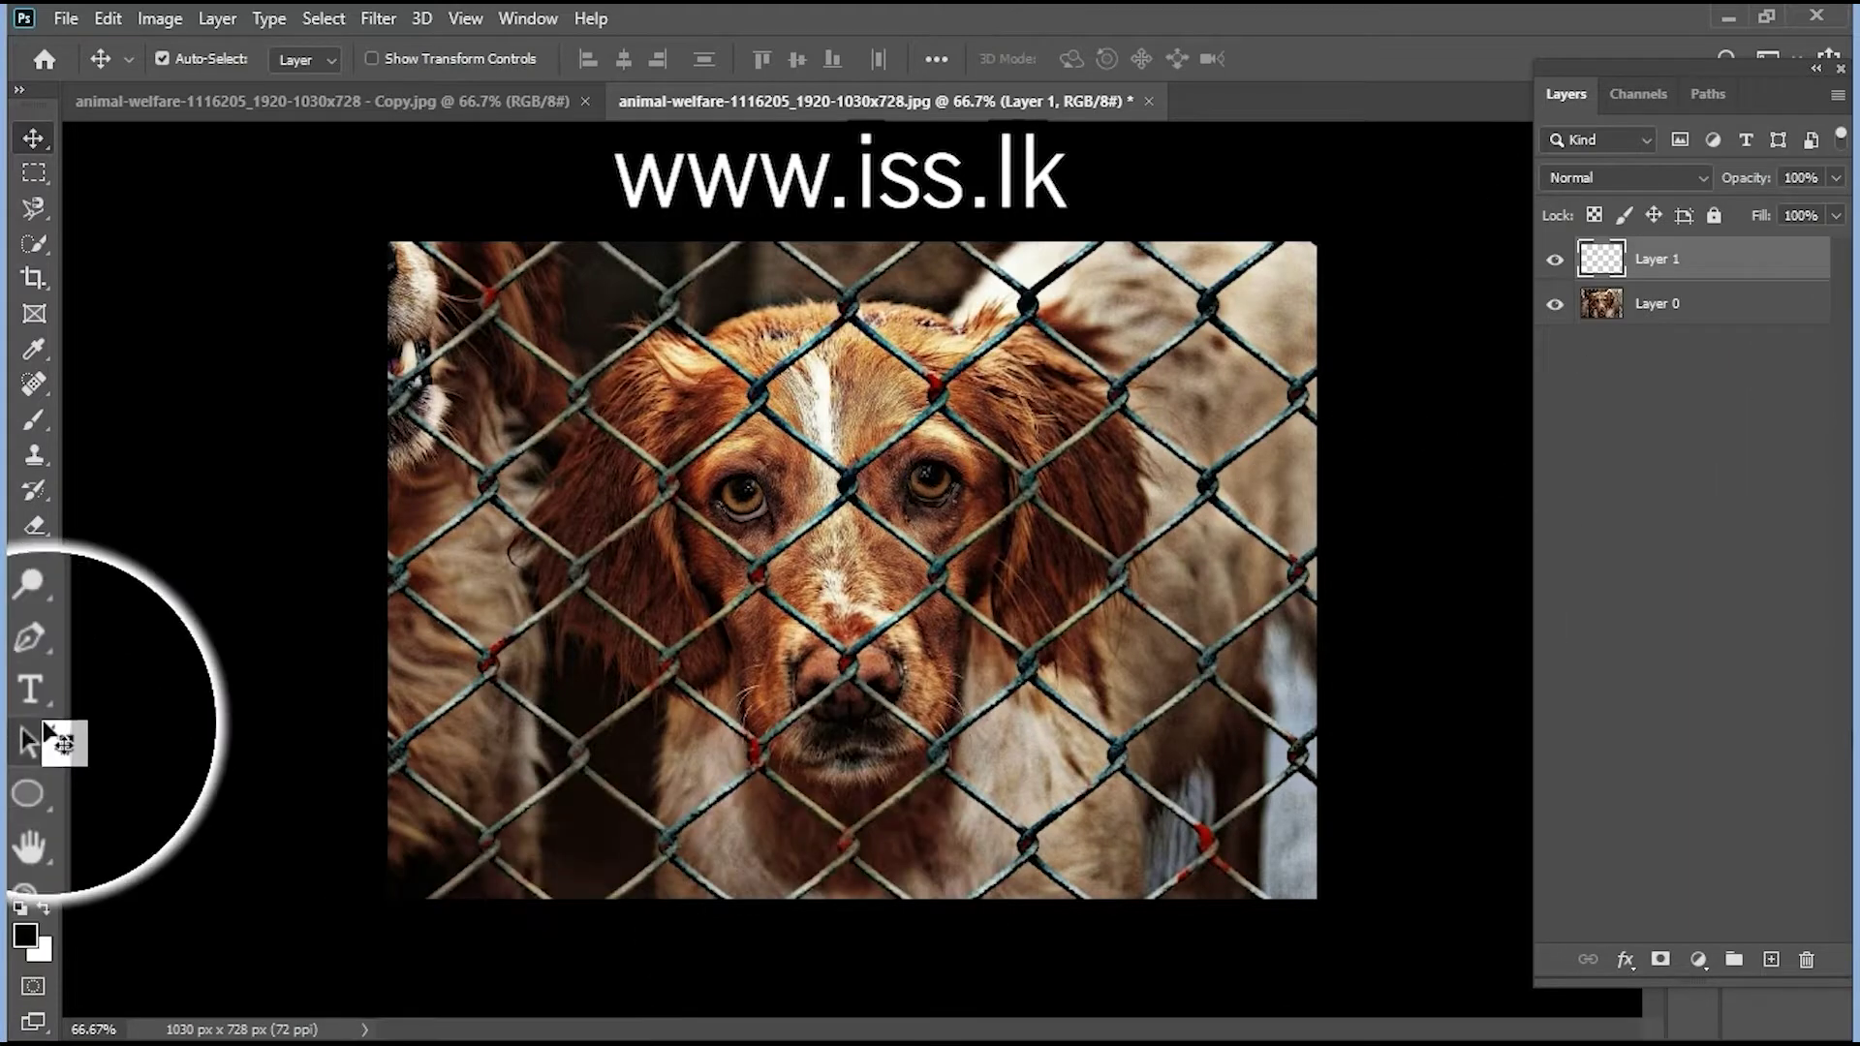
Choose the Brush Tool with the Hard Round 30 px preset and view at actual size
click(34, 419)
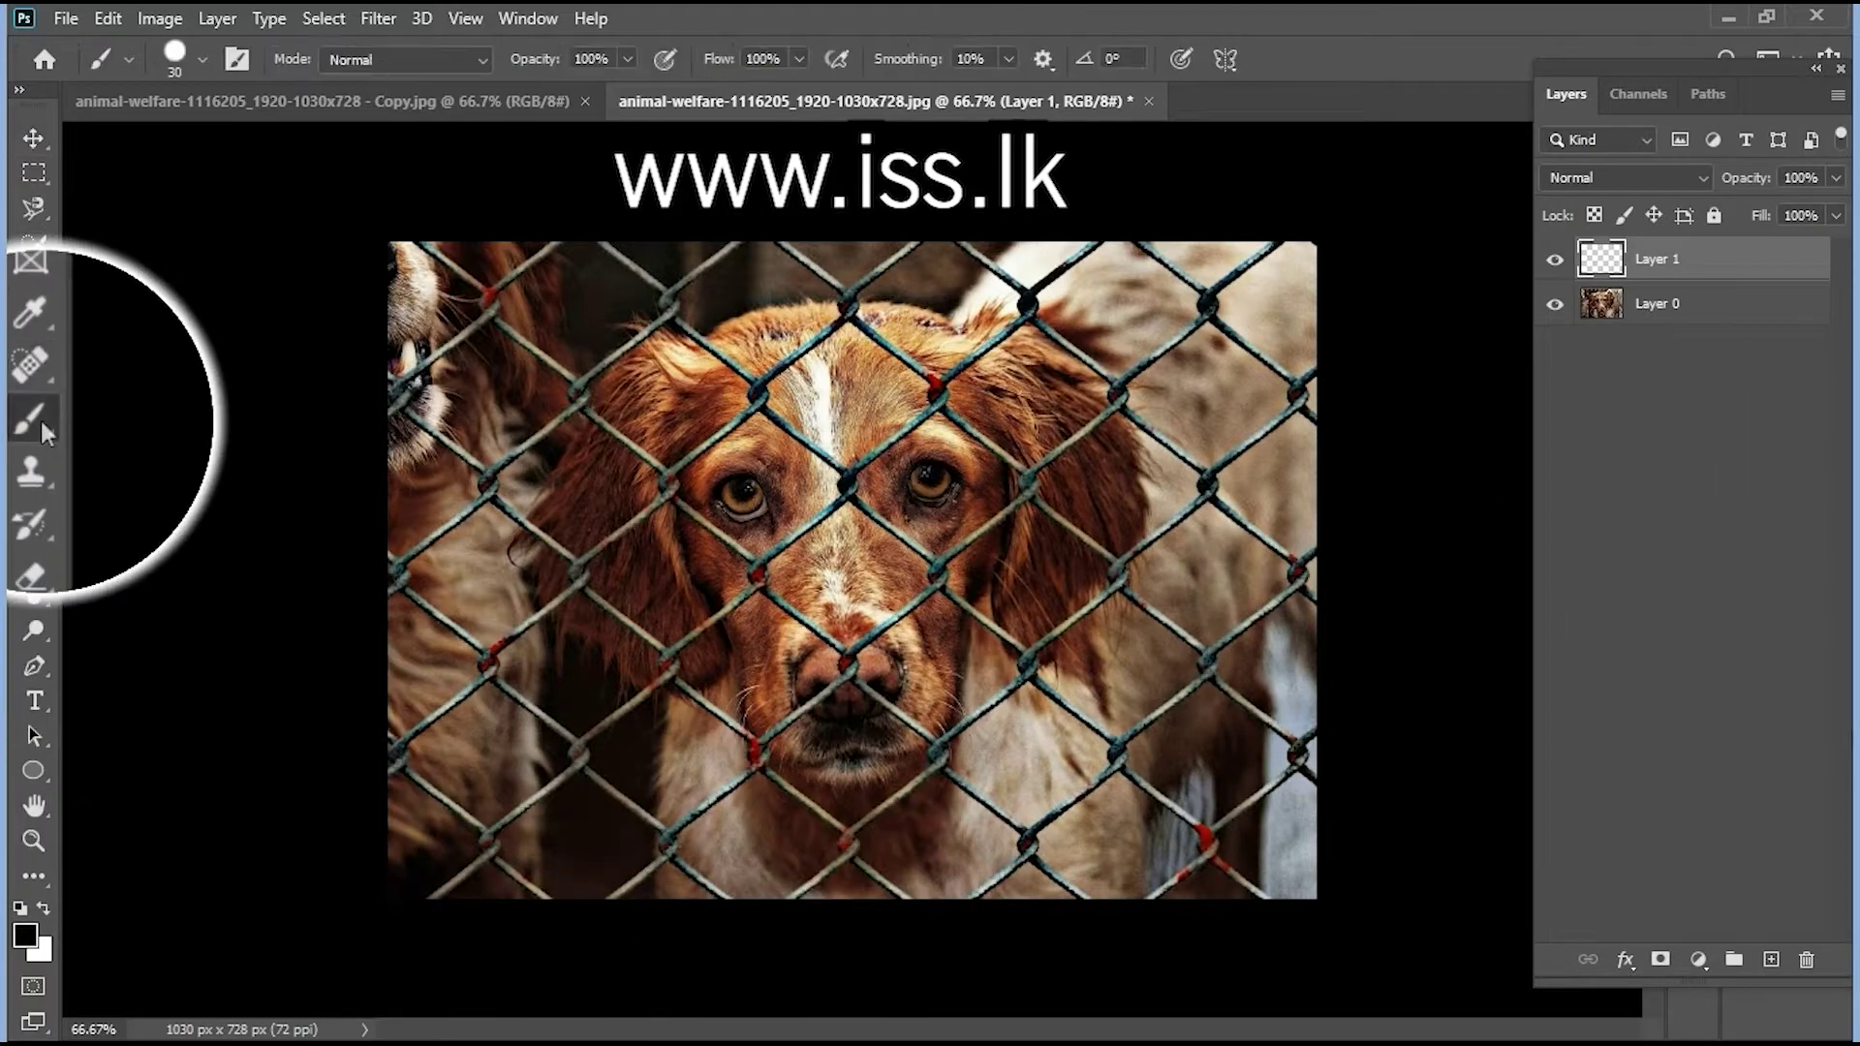
right_click(34, 419)
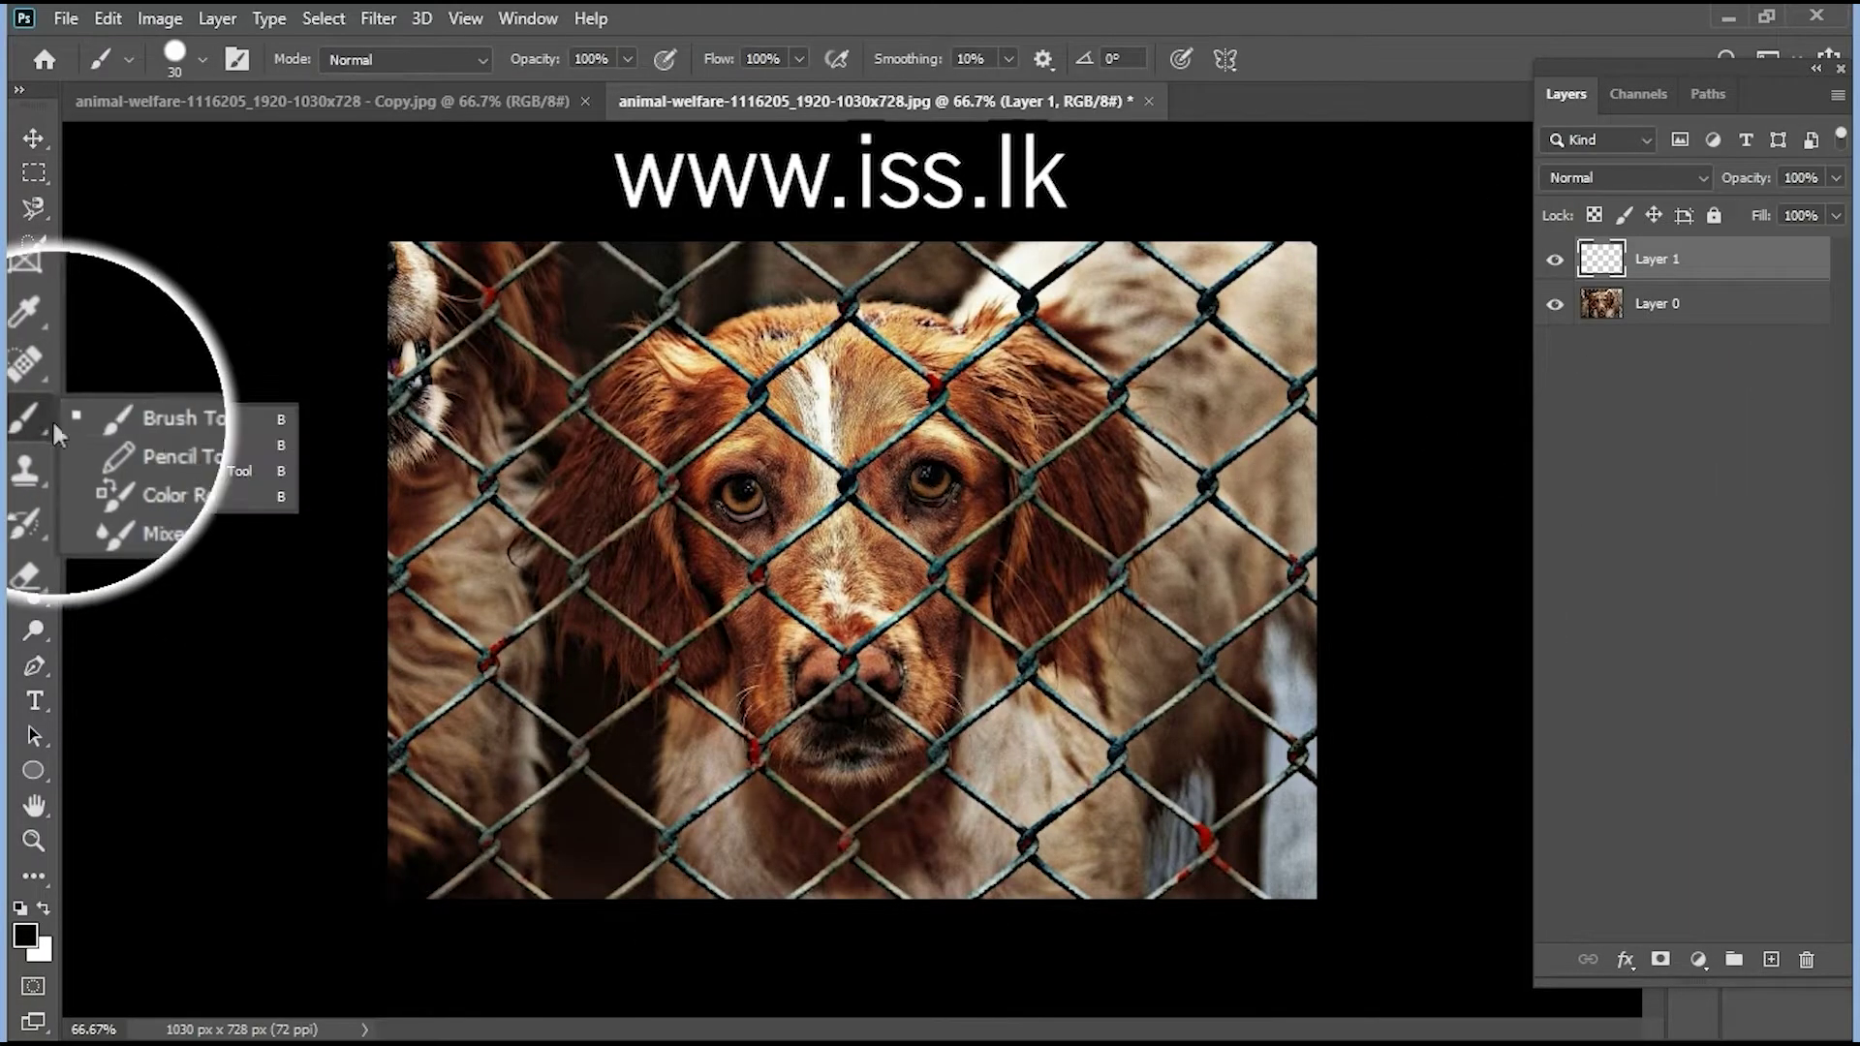
click(194, 419)
click(201, 59)
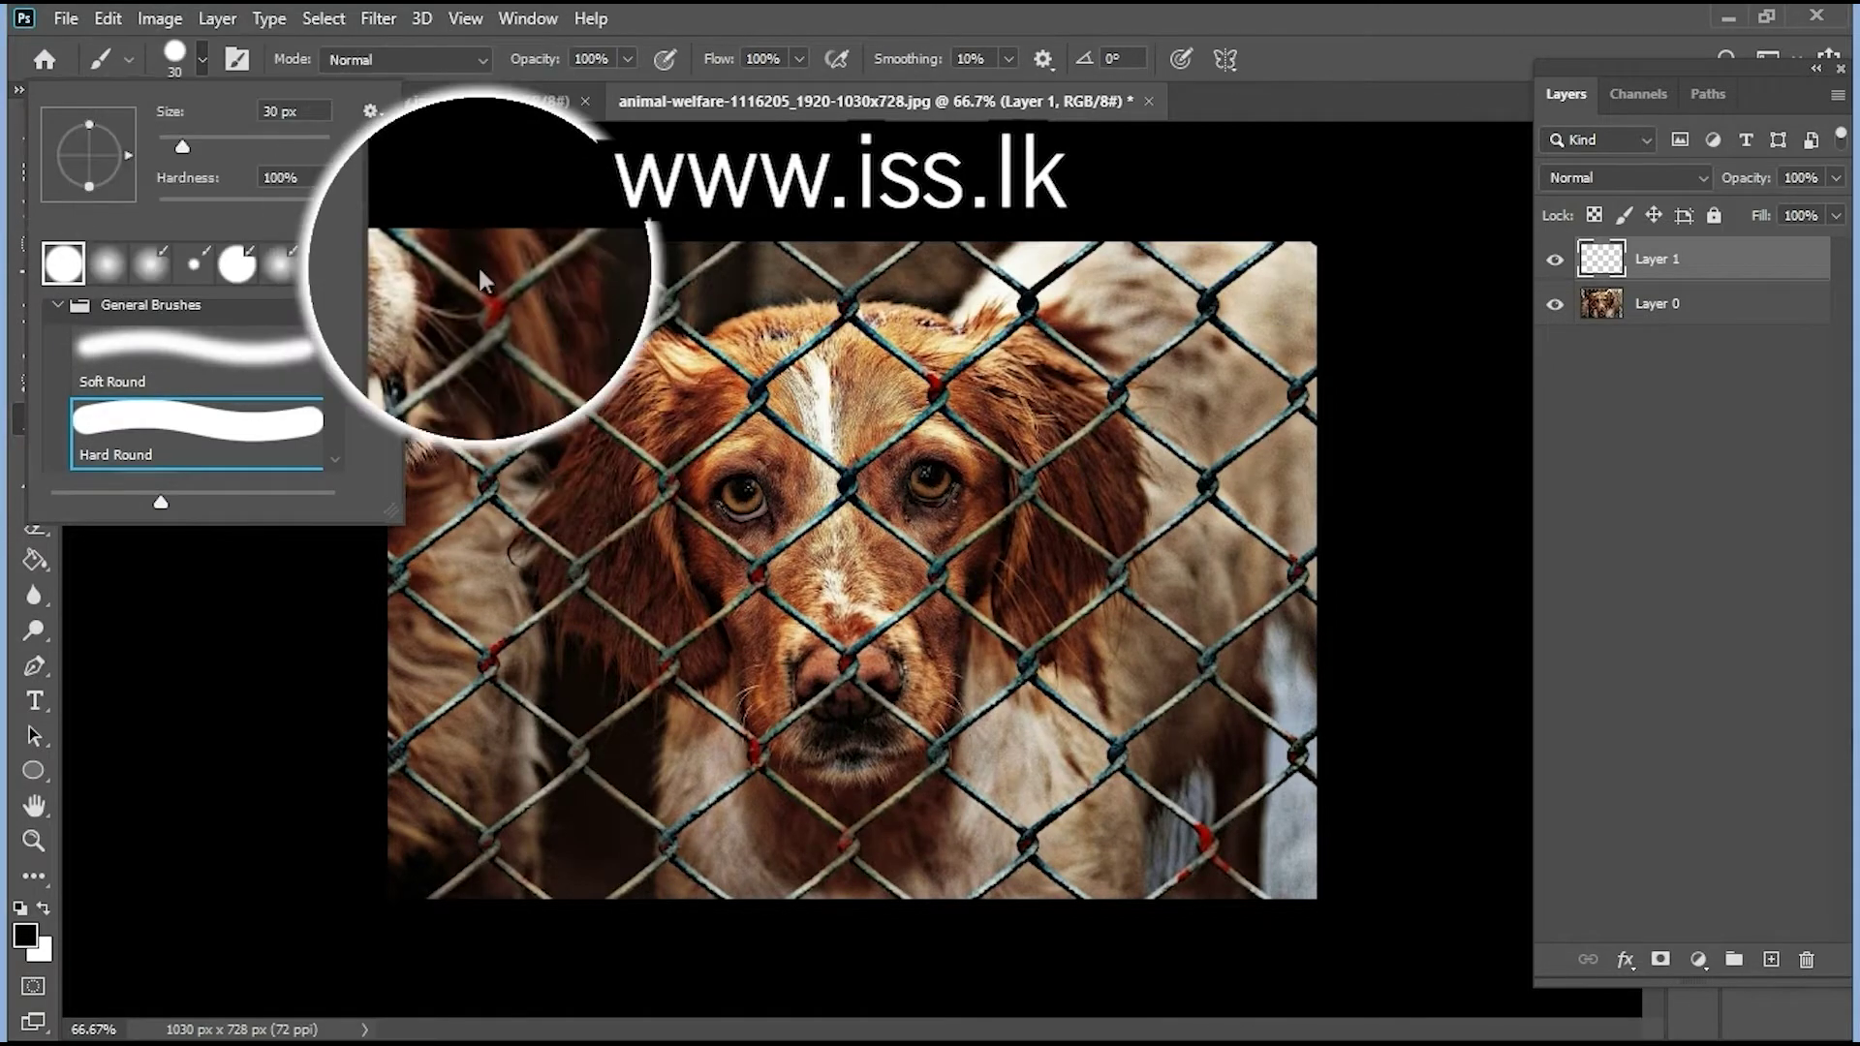
click(385, 544)
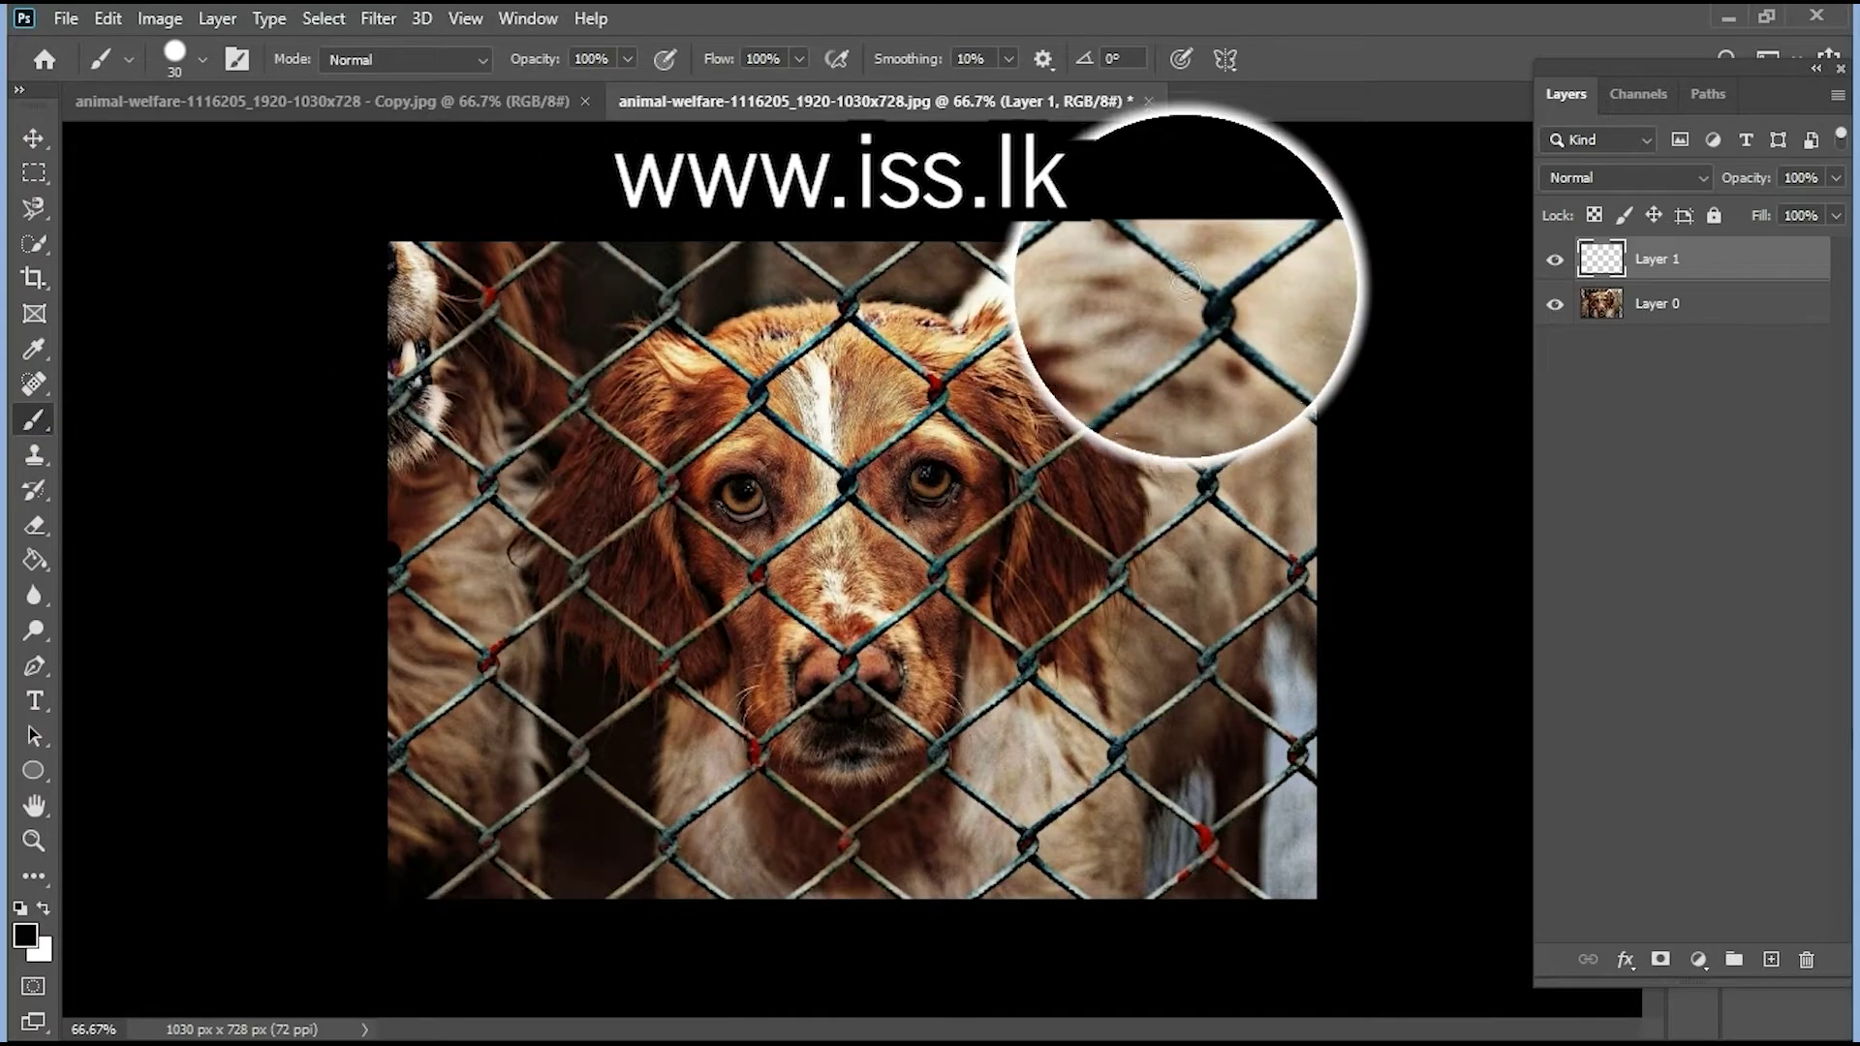
key(ctrl+1)
Pan to the photo's right edge and paint black over a fence wire there
scroll(1191, 290, up, 1)
scroll(1194, 293, up, 2)
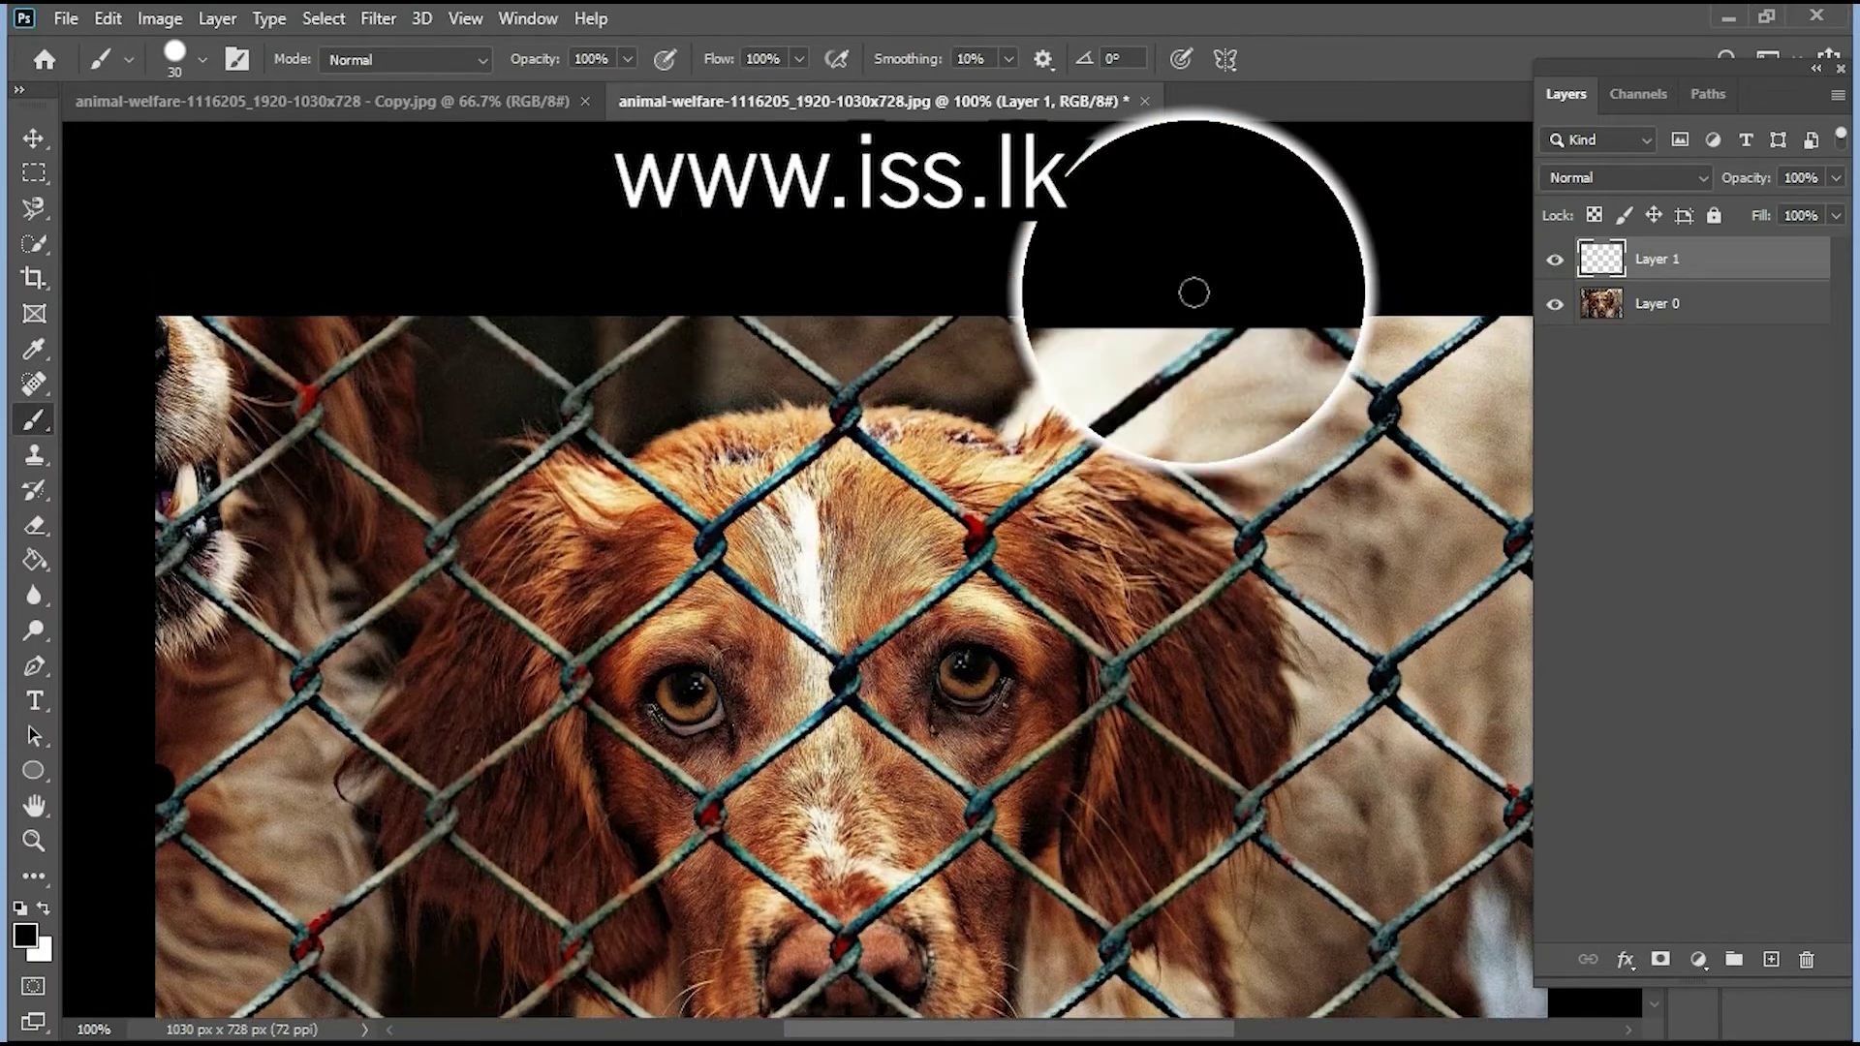
scroll(1201, 300, right, 2)
scroll(1204, 303, right, 2)
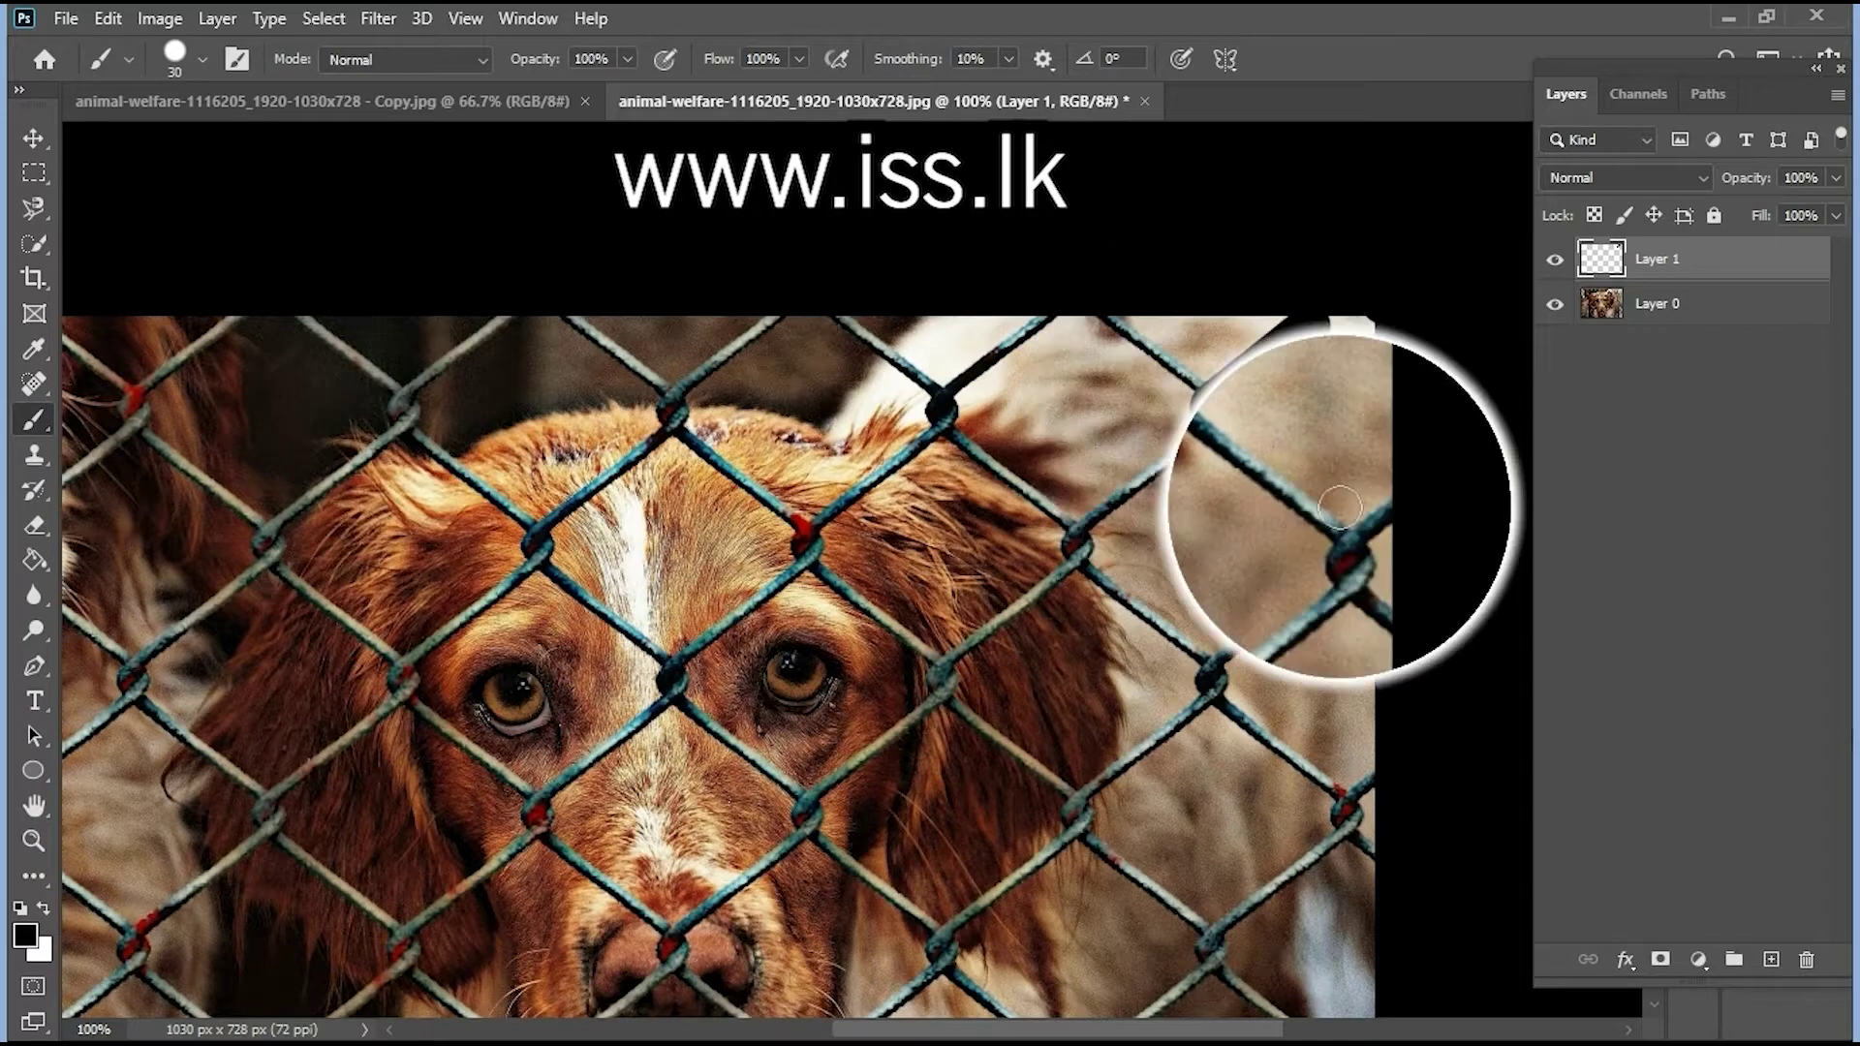
drag(1344, 532, 1366, 573)
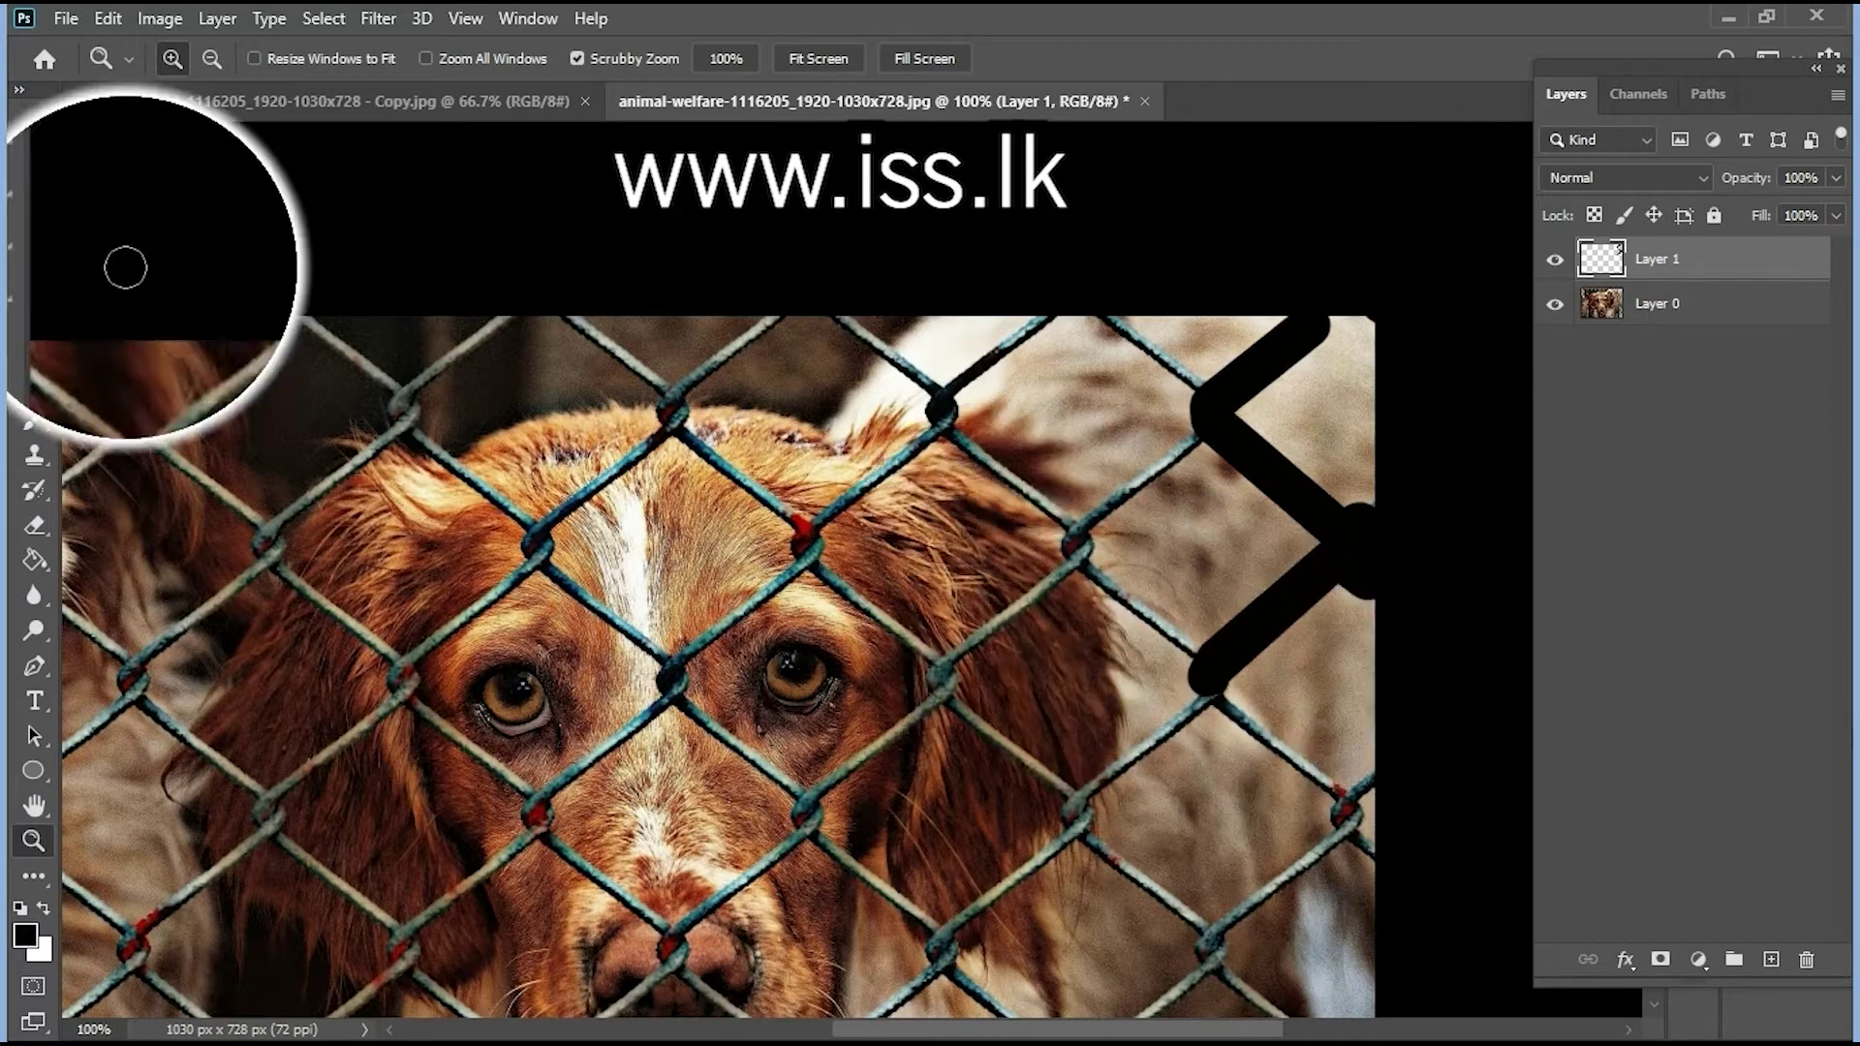
click(34, 139)
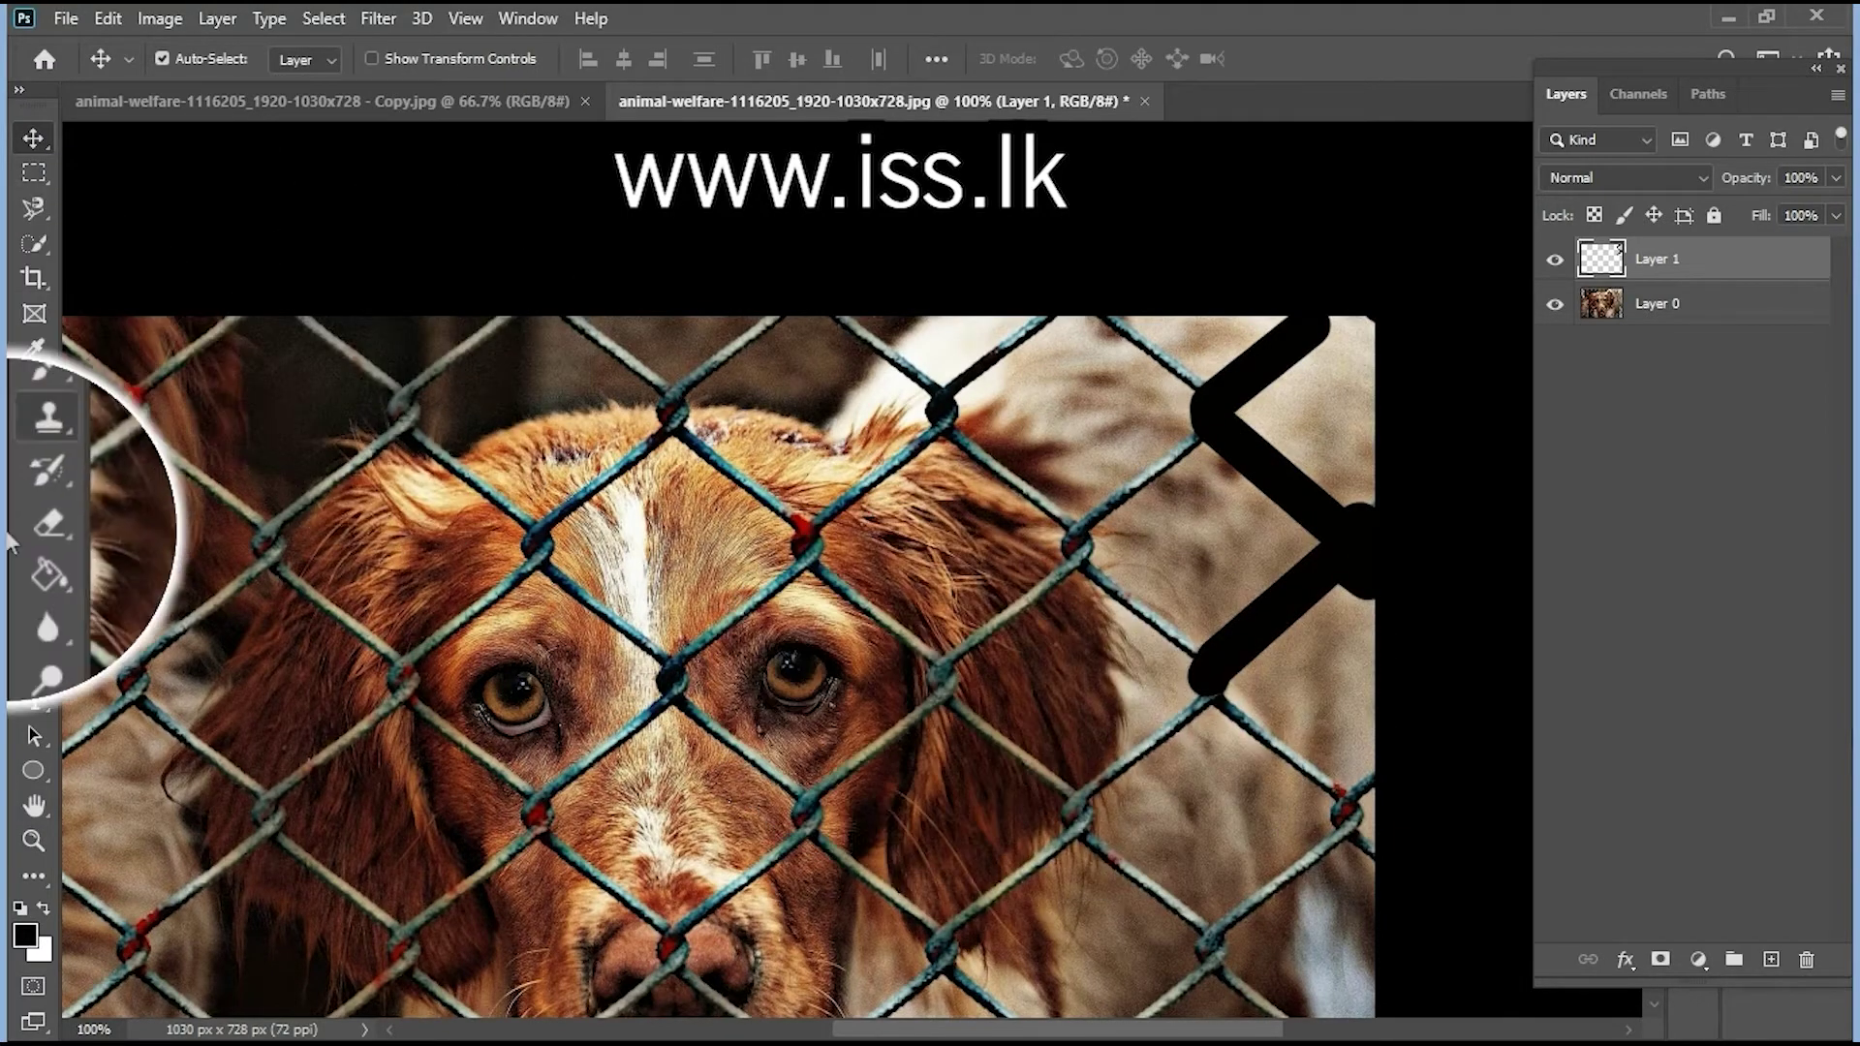
click(28, 421)
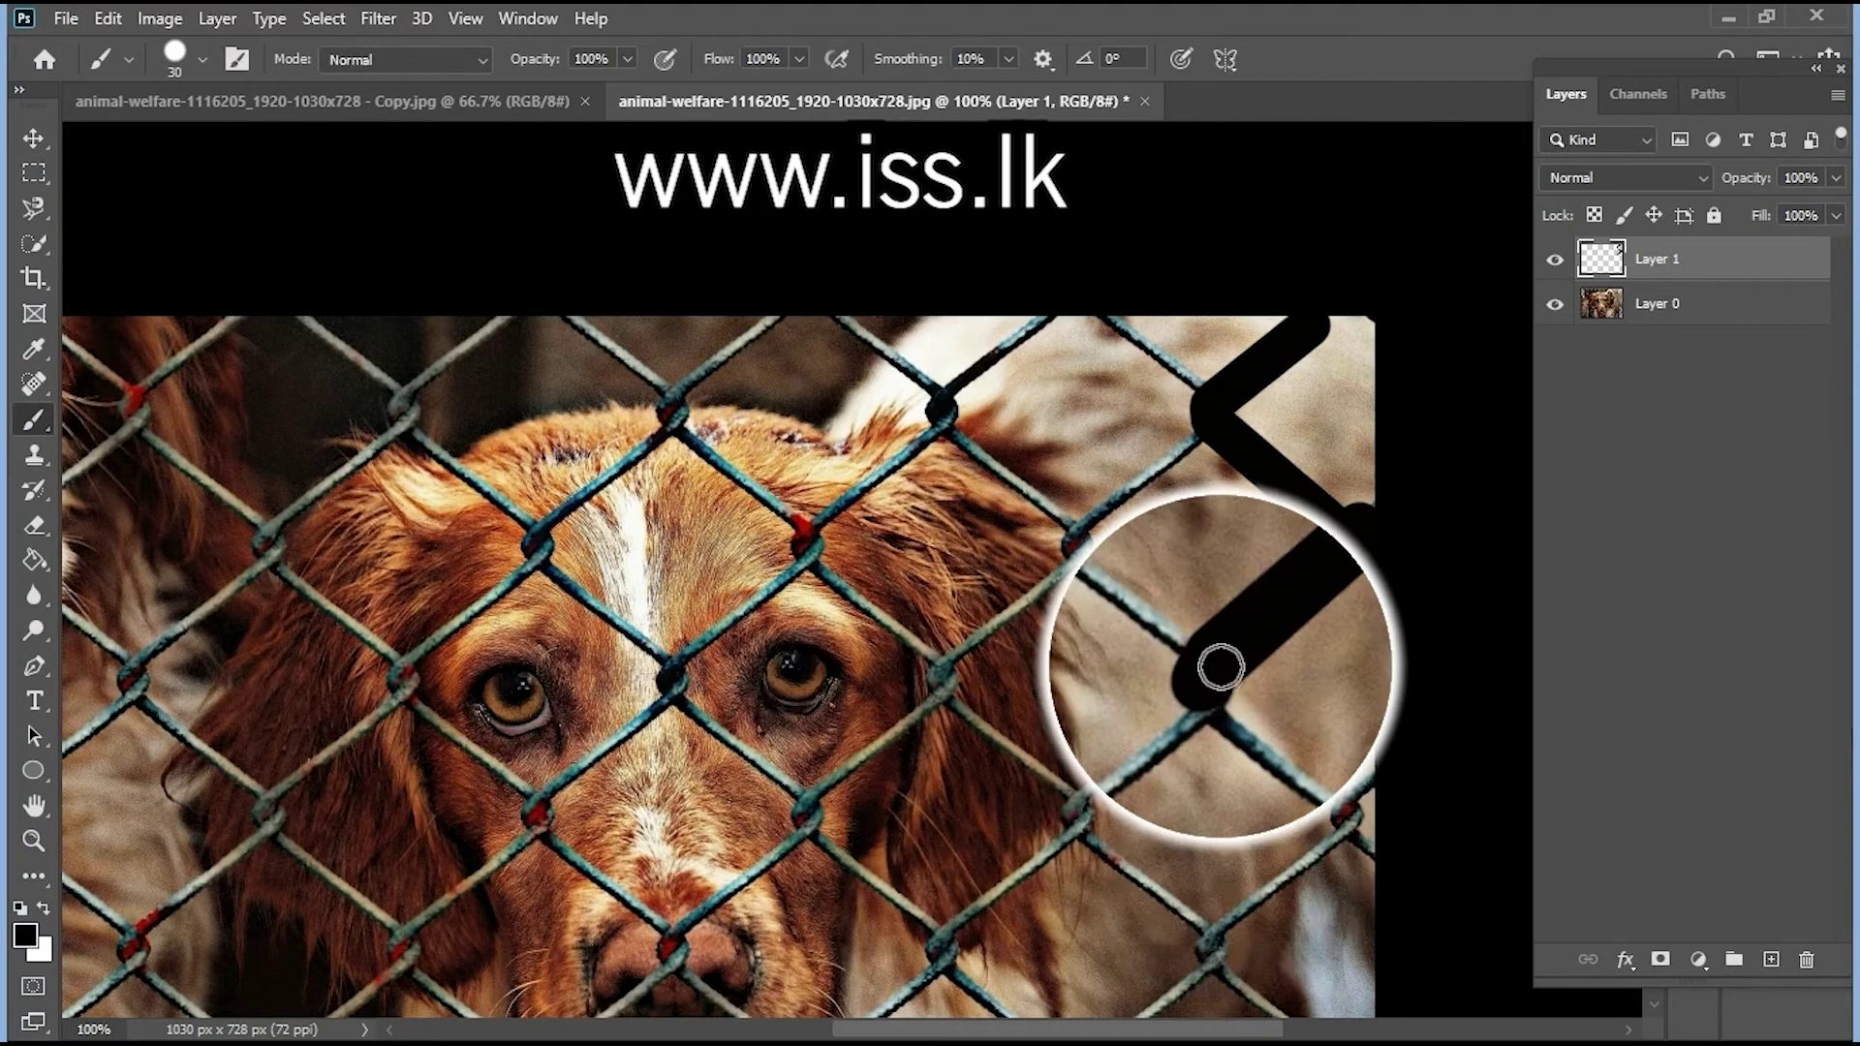
Draw straight black lines knot-to-knot over the upper-right fence wires
shift+click(1074, 542)
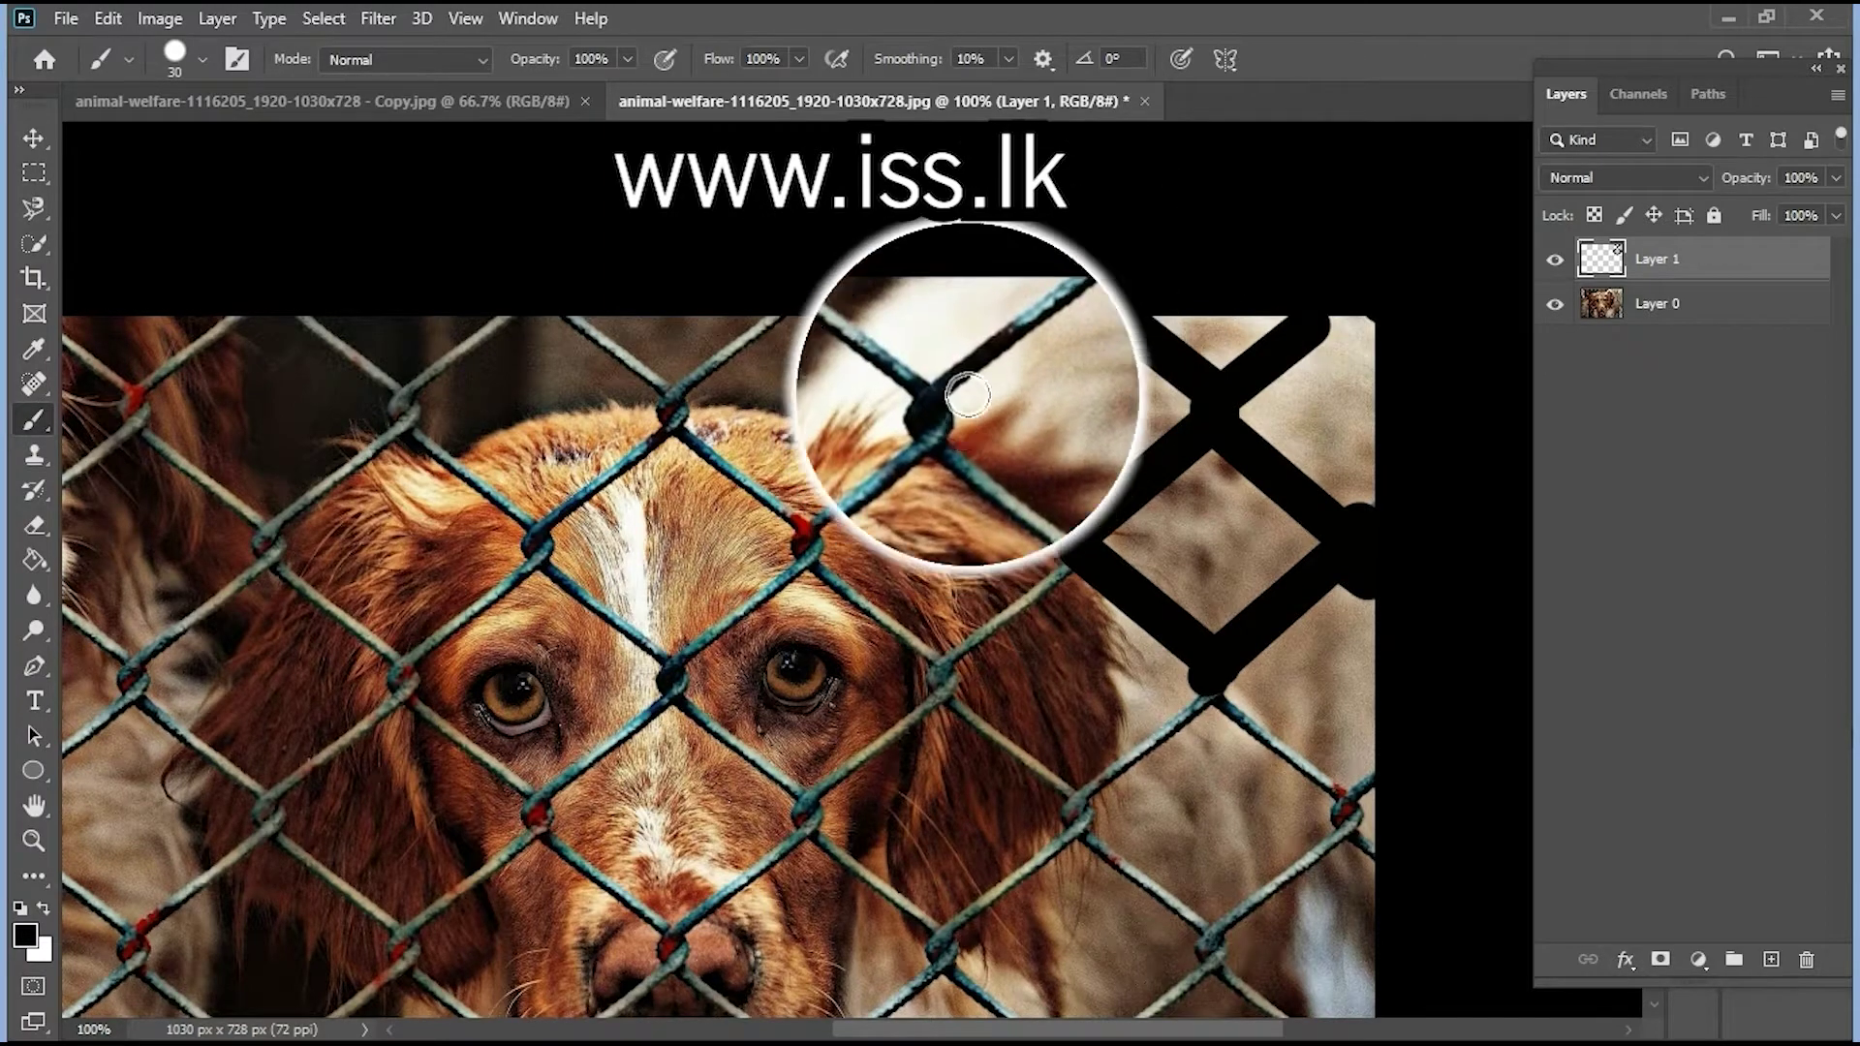
shift+click(947, 410)
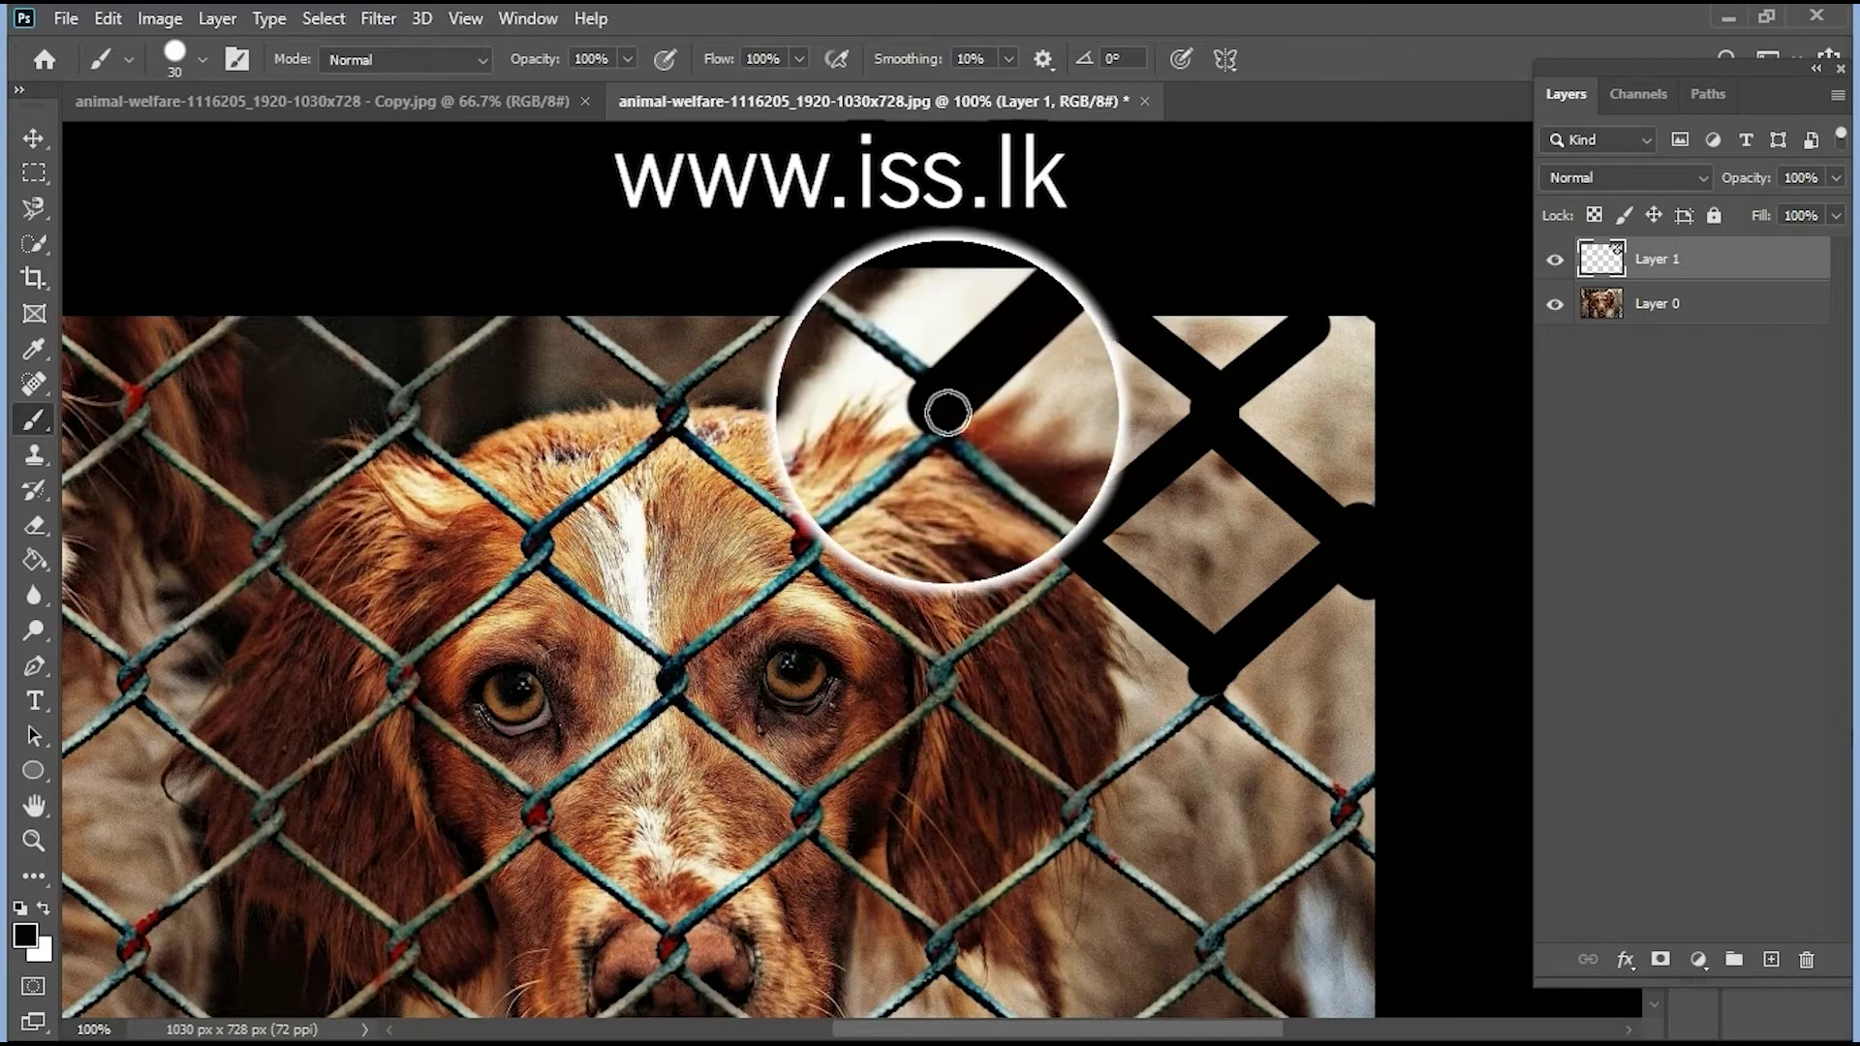
shift+click(1085, 560)
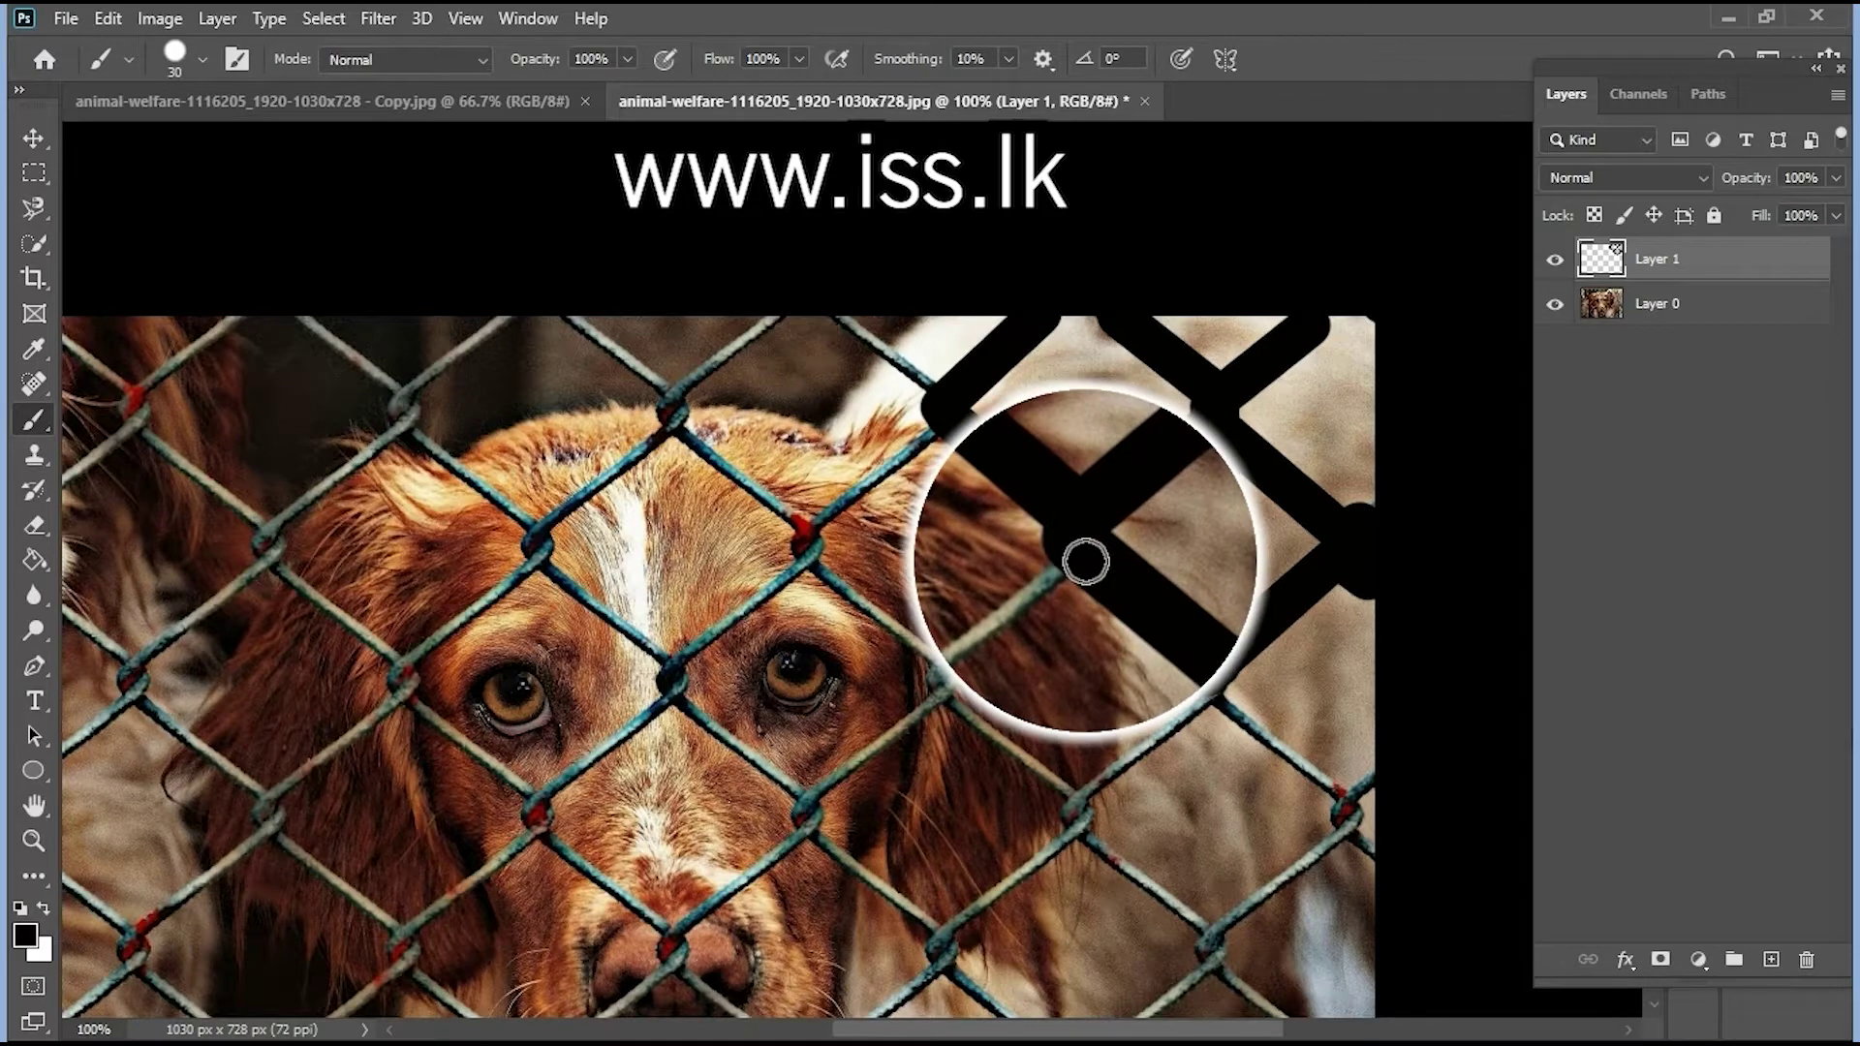
scroll(973, 618, down, 3)
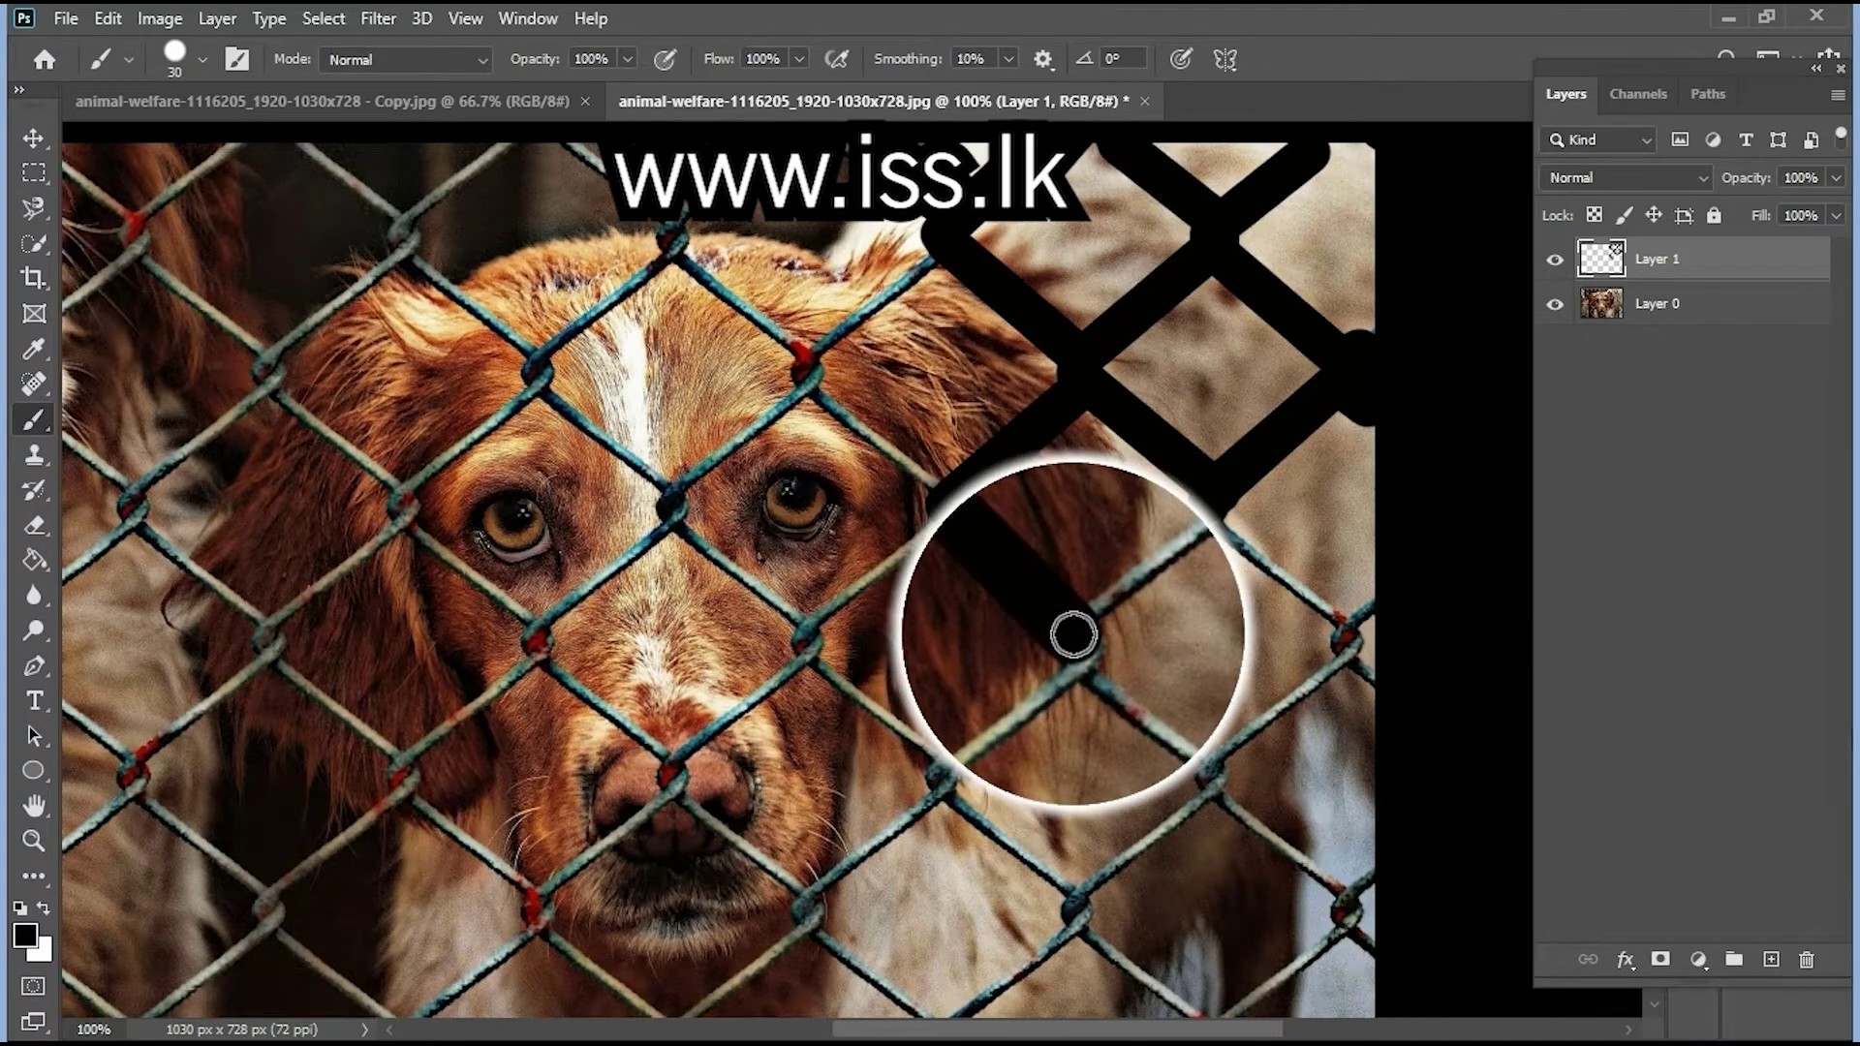
shift+click(1206, 506)
shift+click(1358, 620)
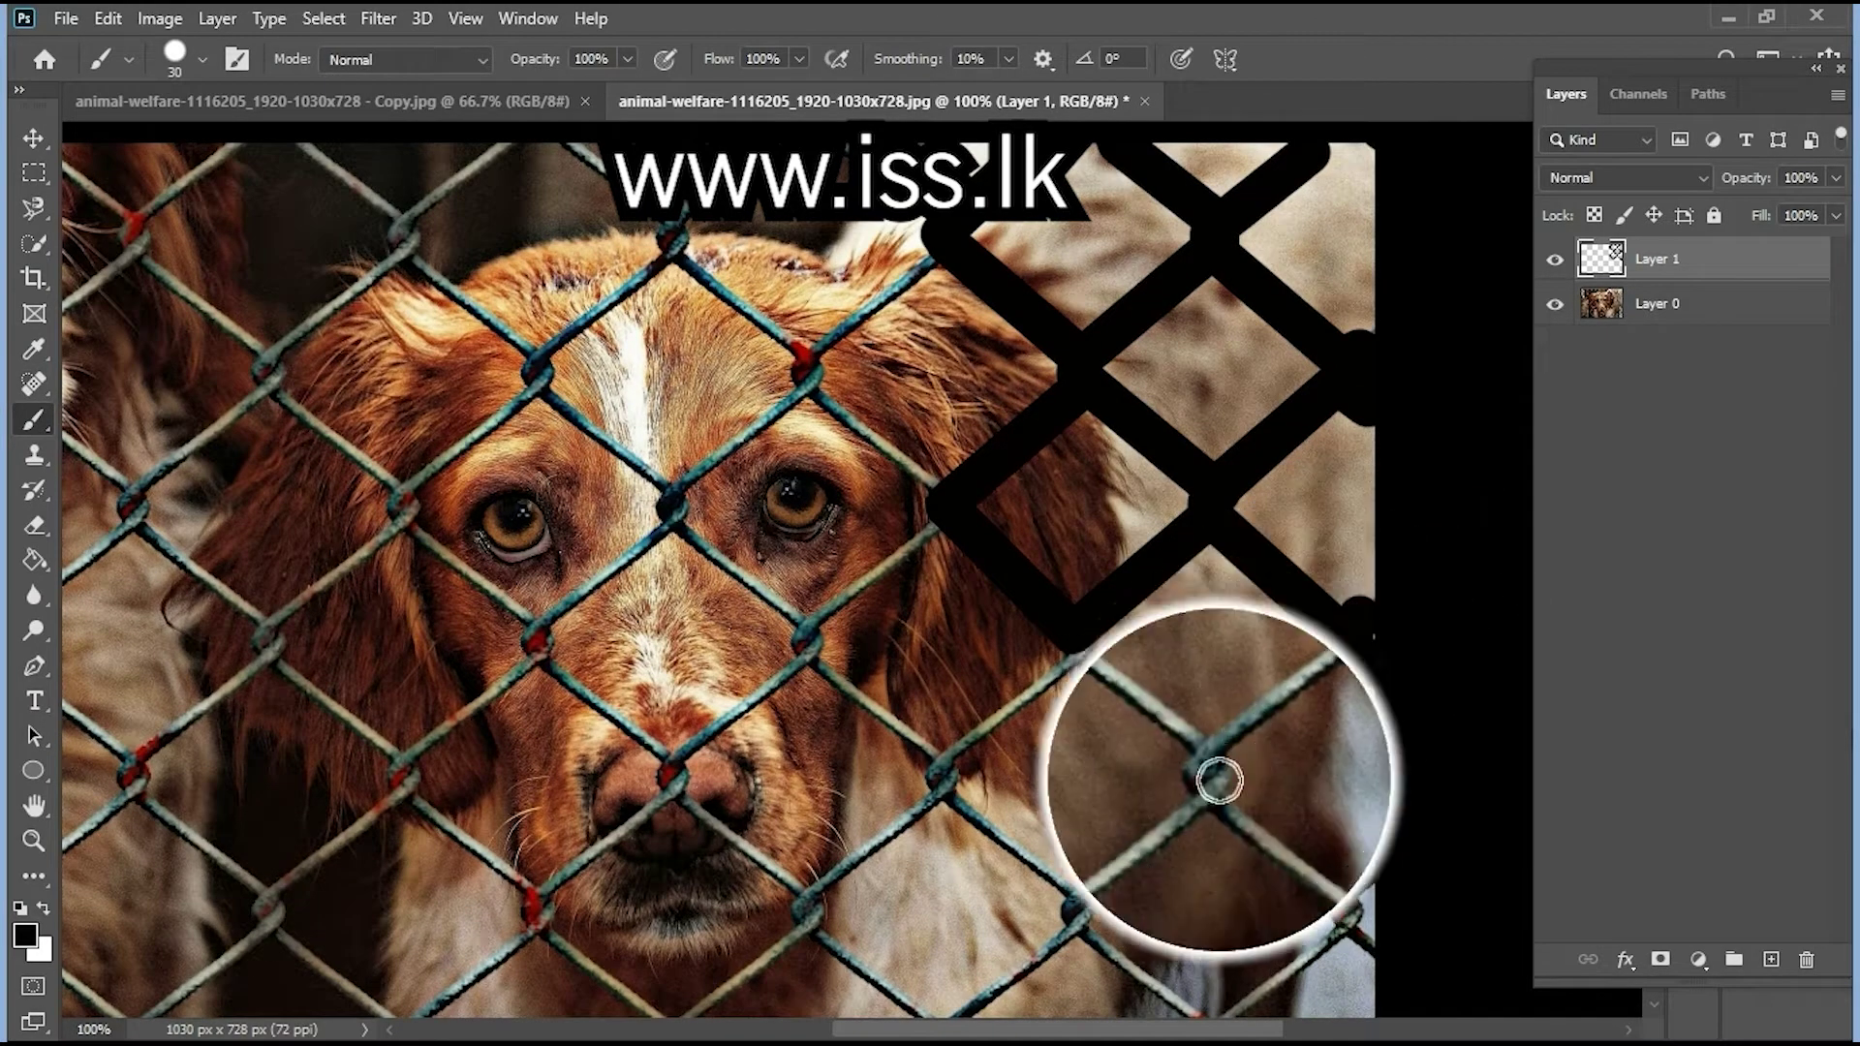
scroll(1046, 647, down, 2)
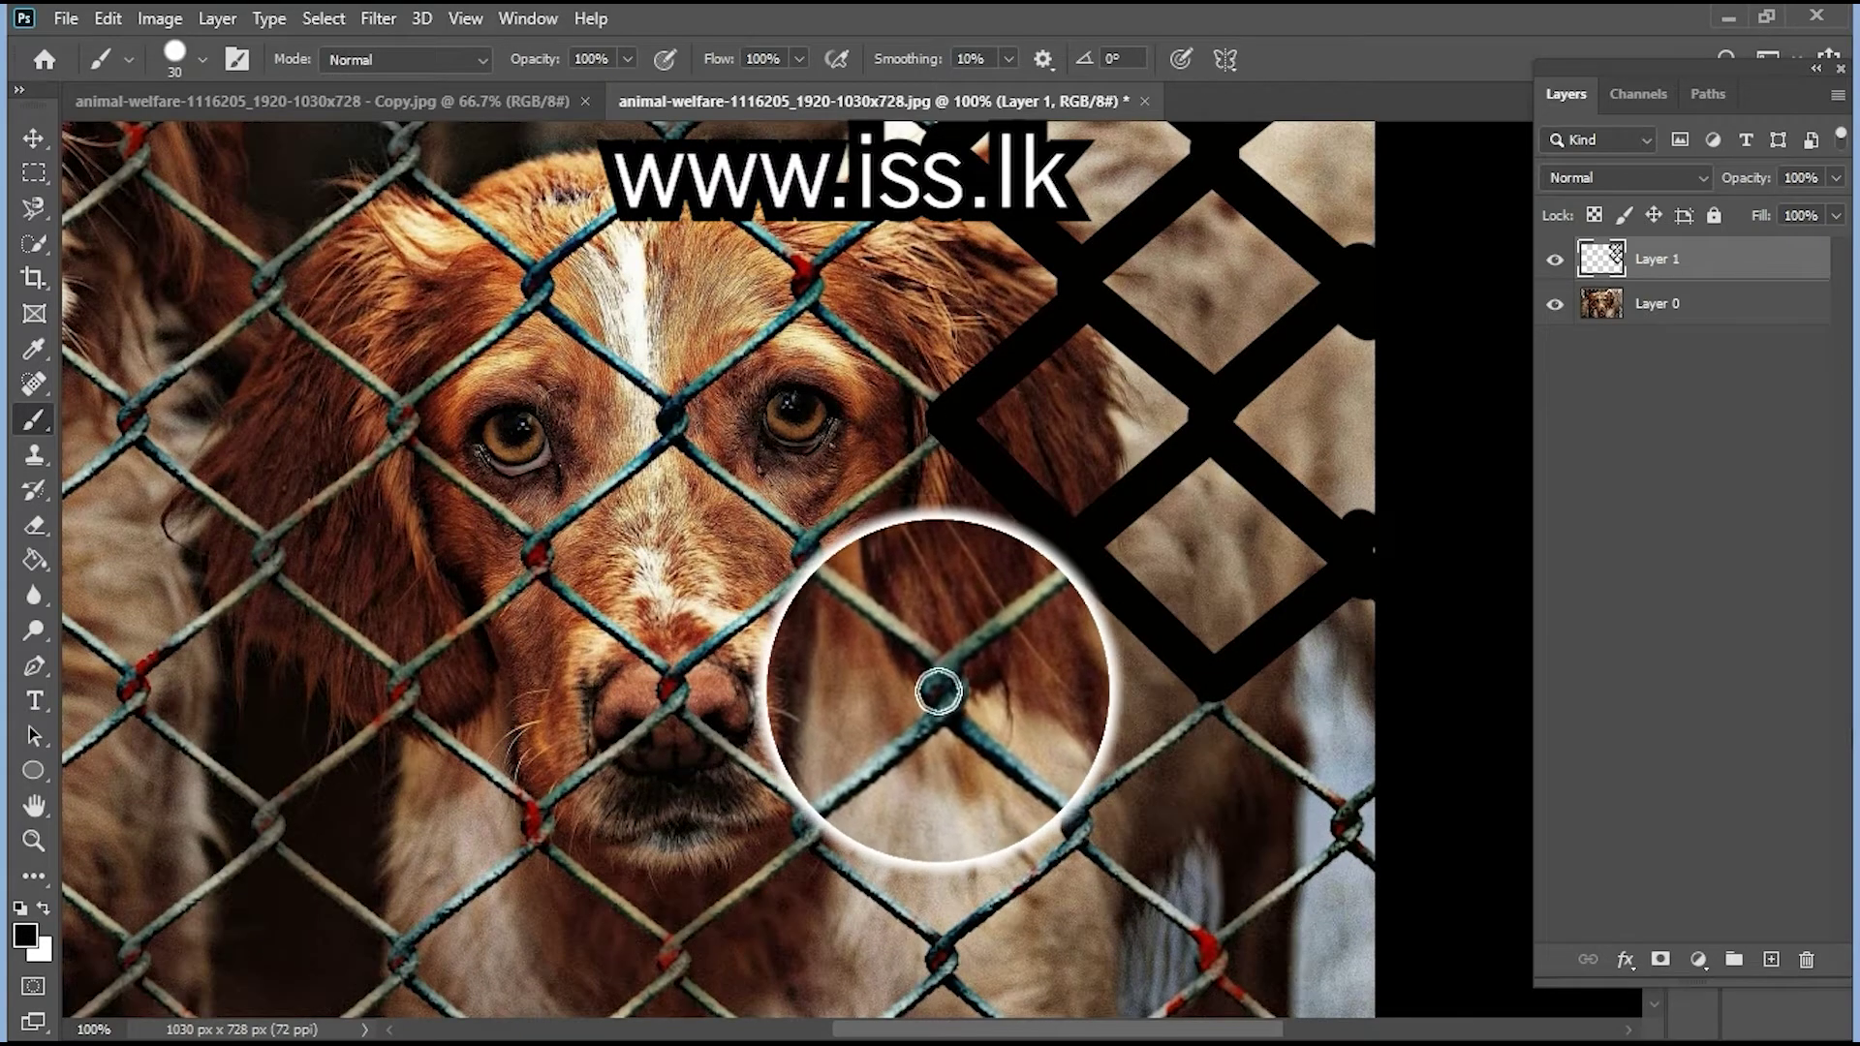
shift+click(1077, 825)
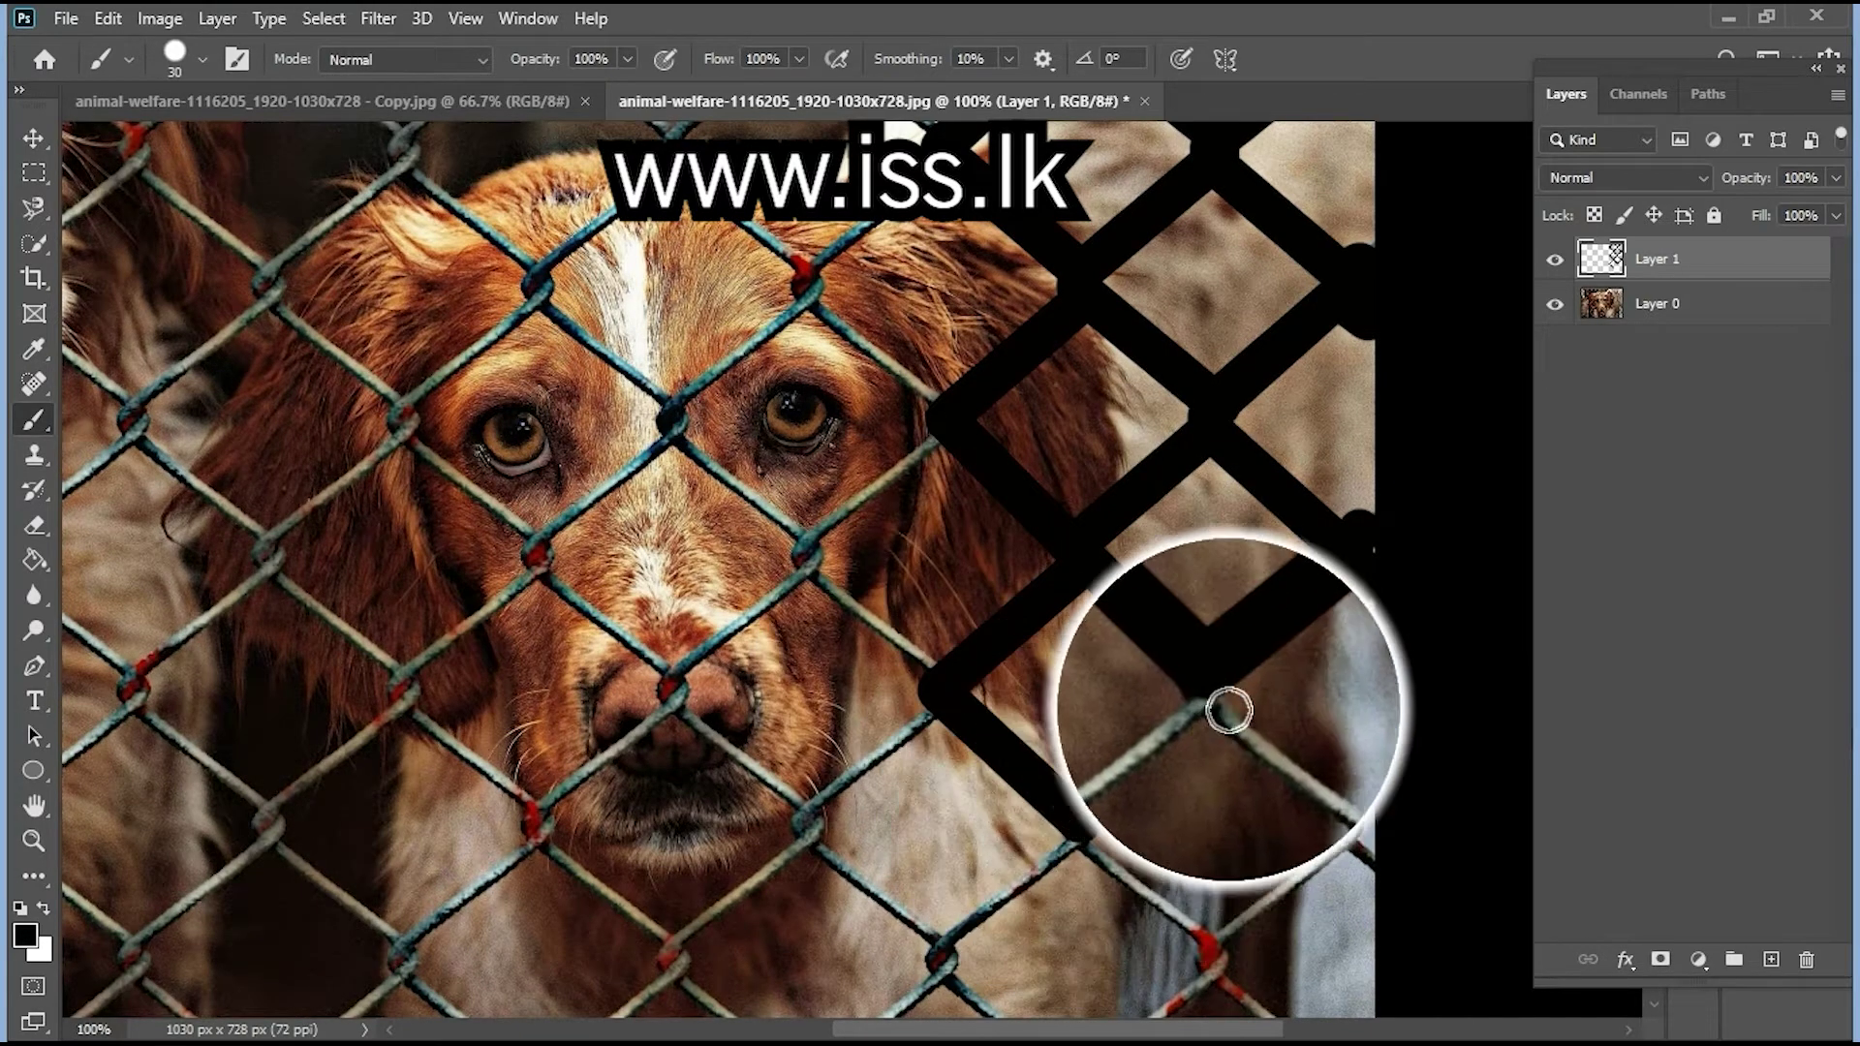
shift+click(1349, 816)
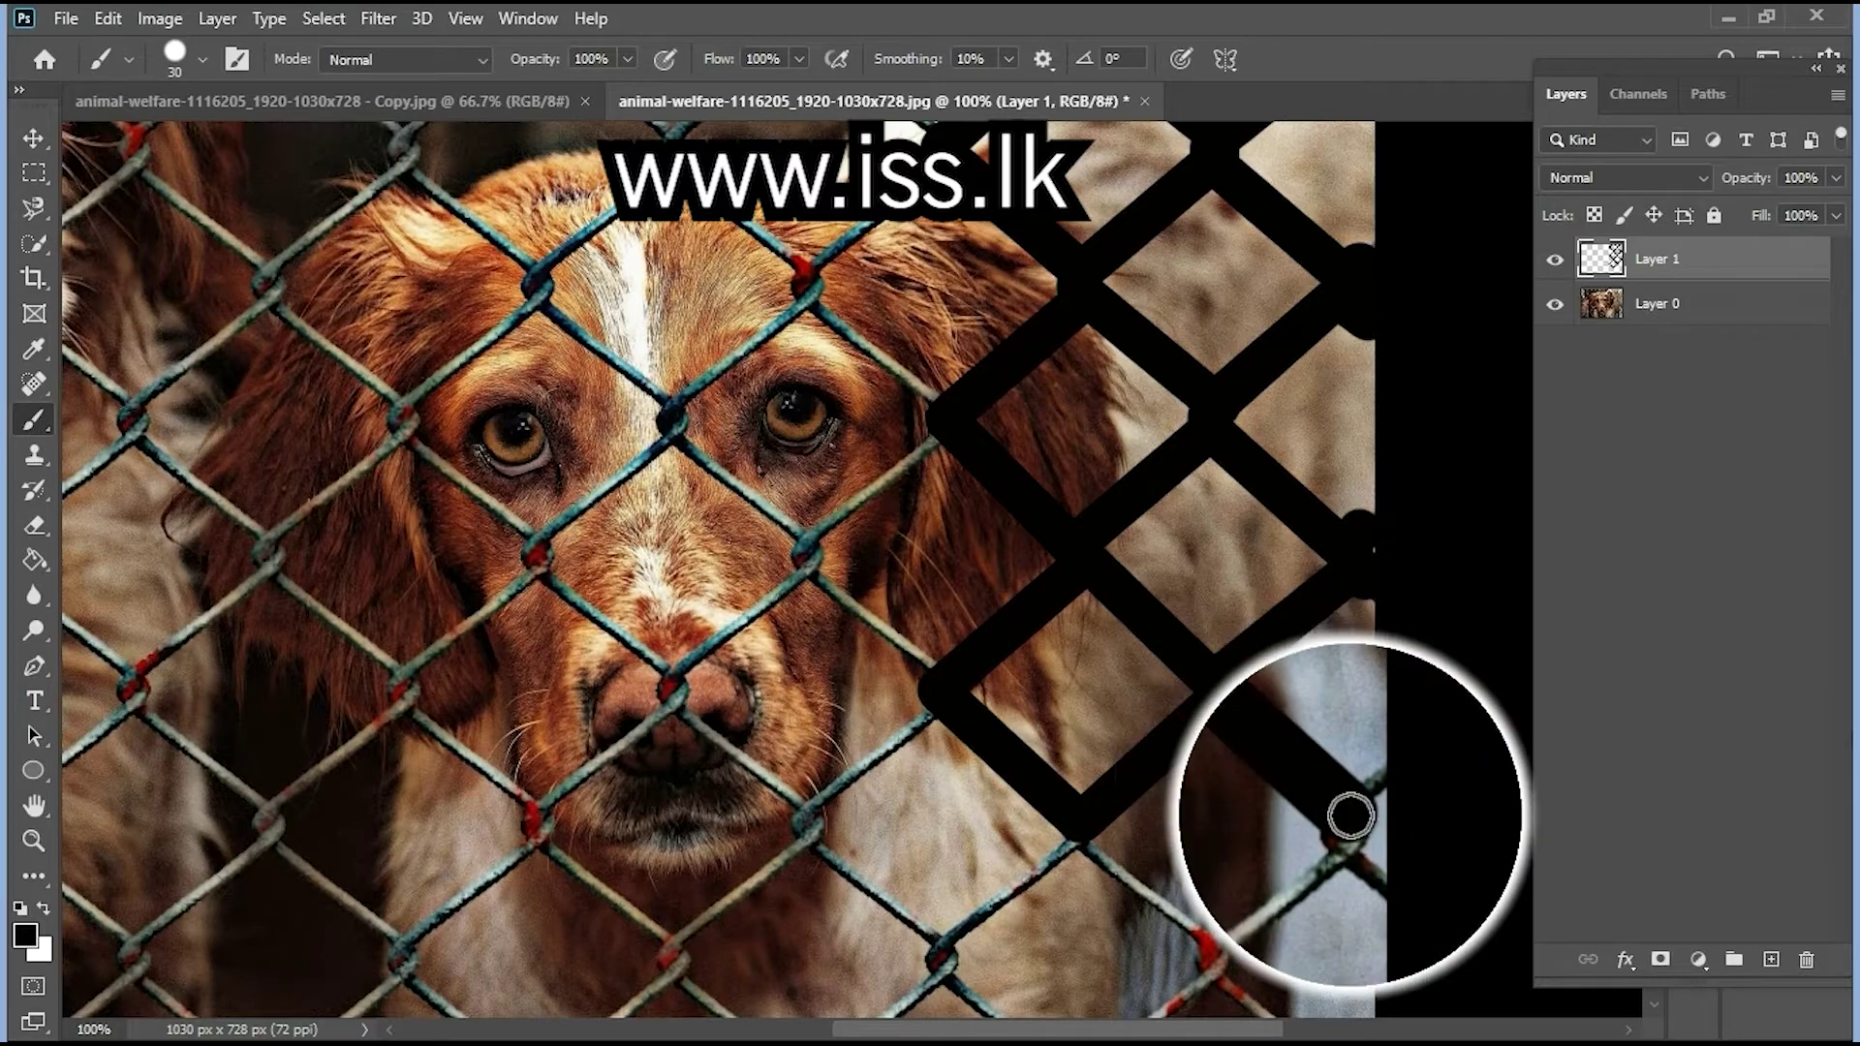
Trace the lower-right wires in black, down to the bottom edge and up to the muzzle
drag(1349, 797, 1349, 672)
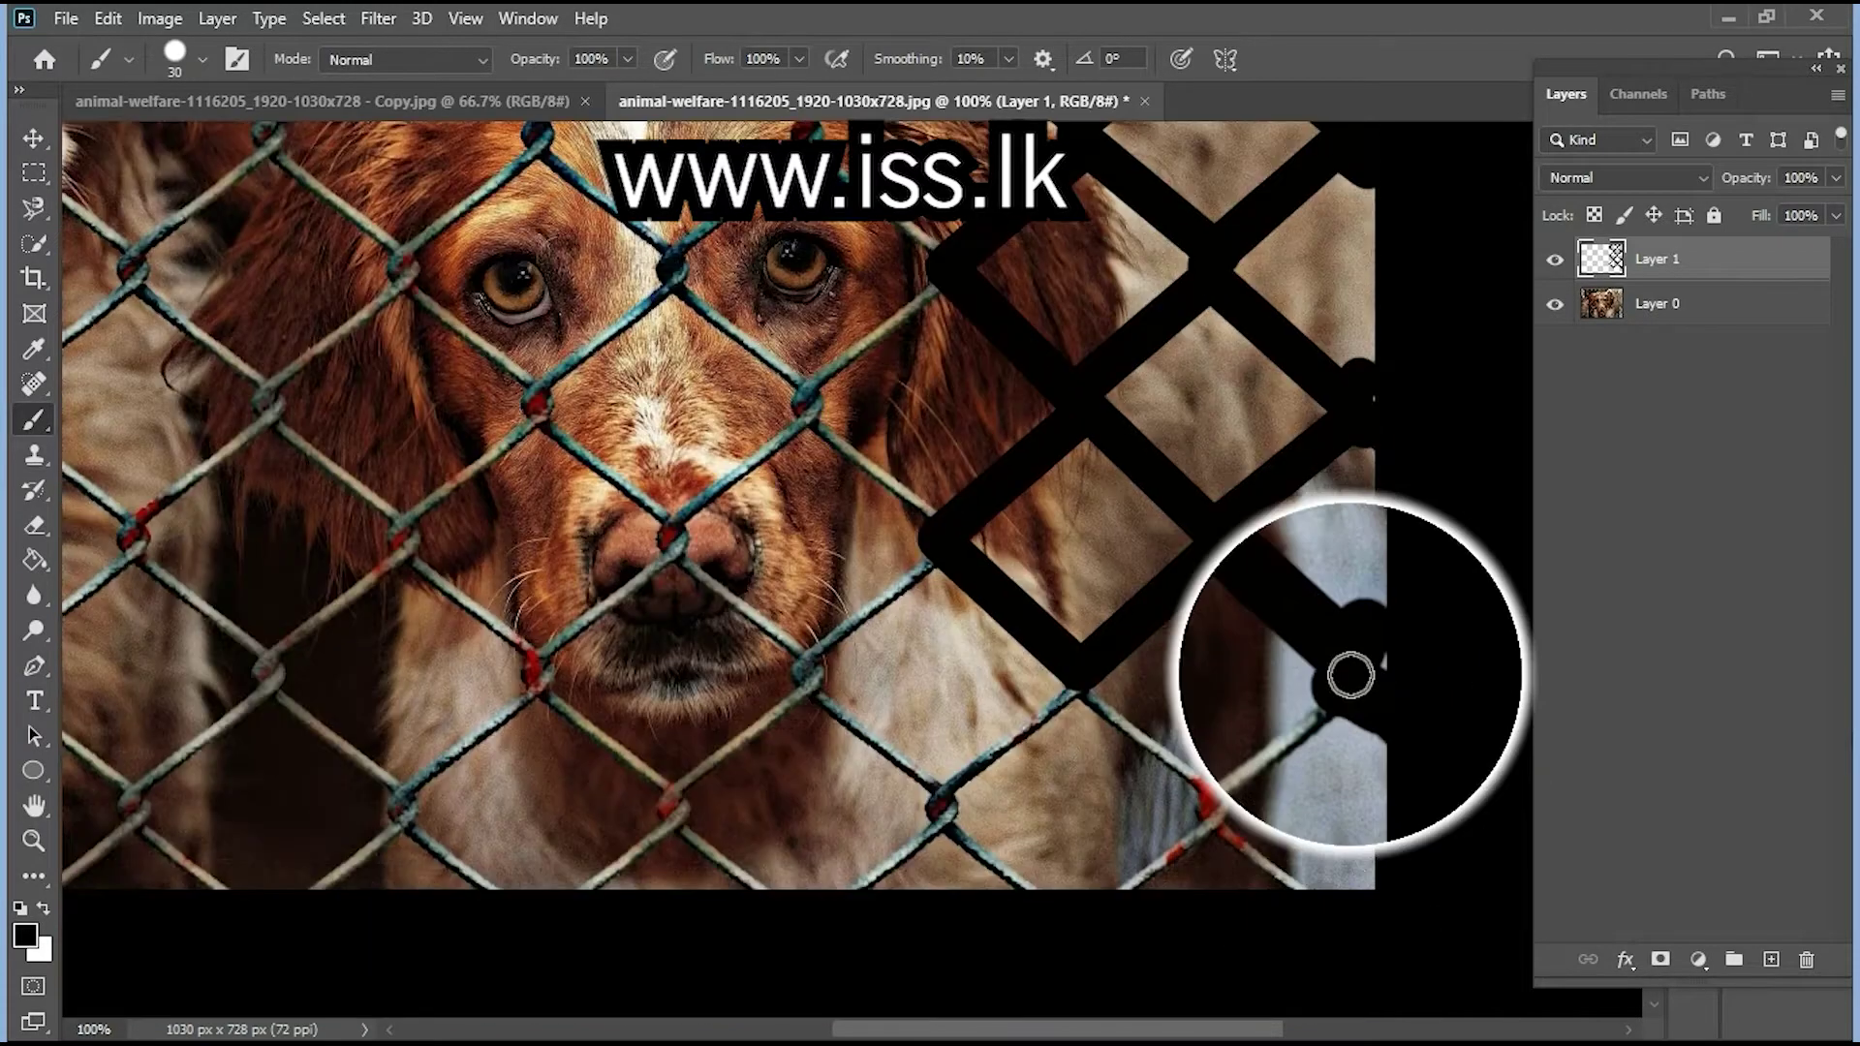
shift+click(1218, 802)
click(1072, 678)
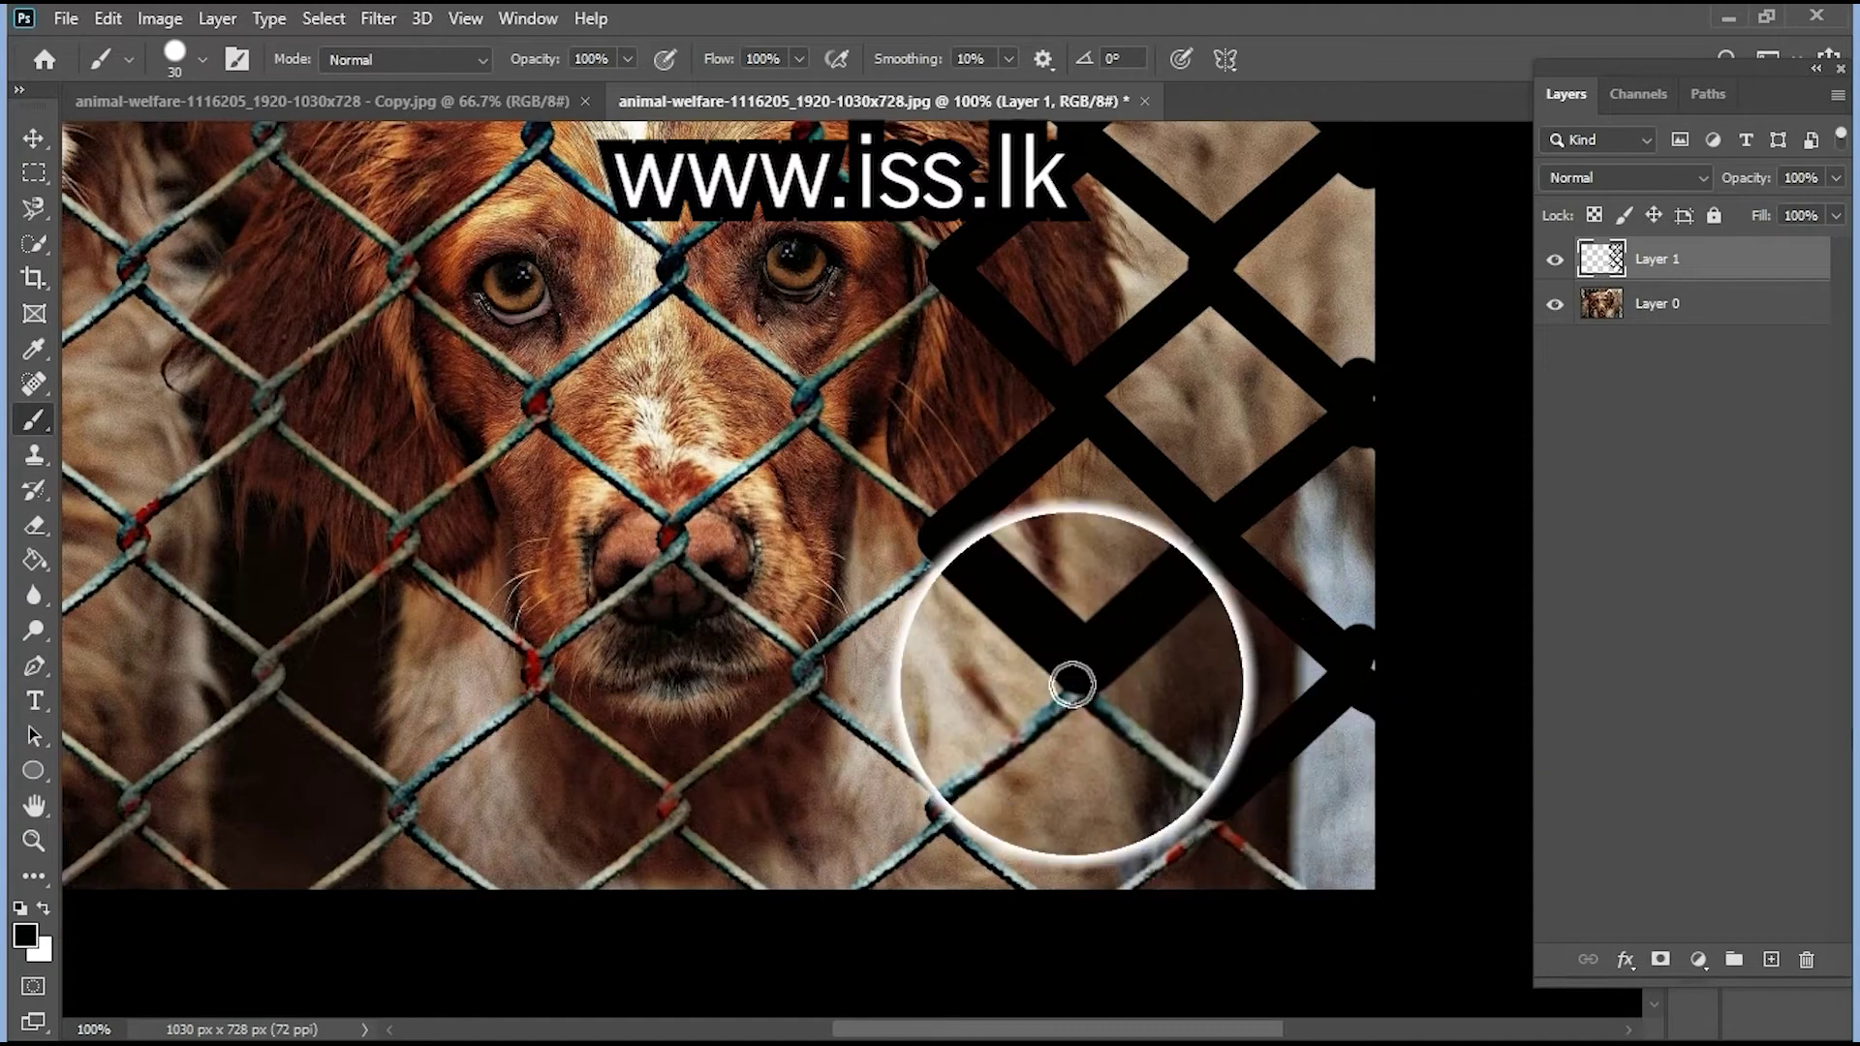
shift+click(1205, 804)
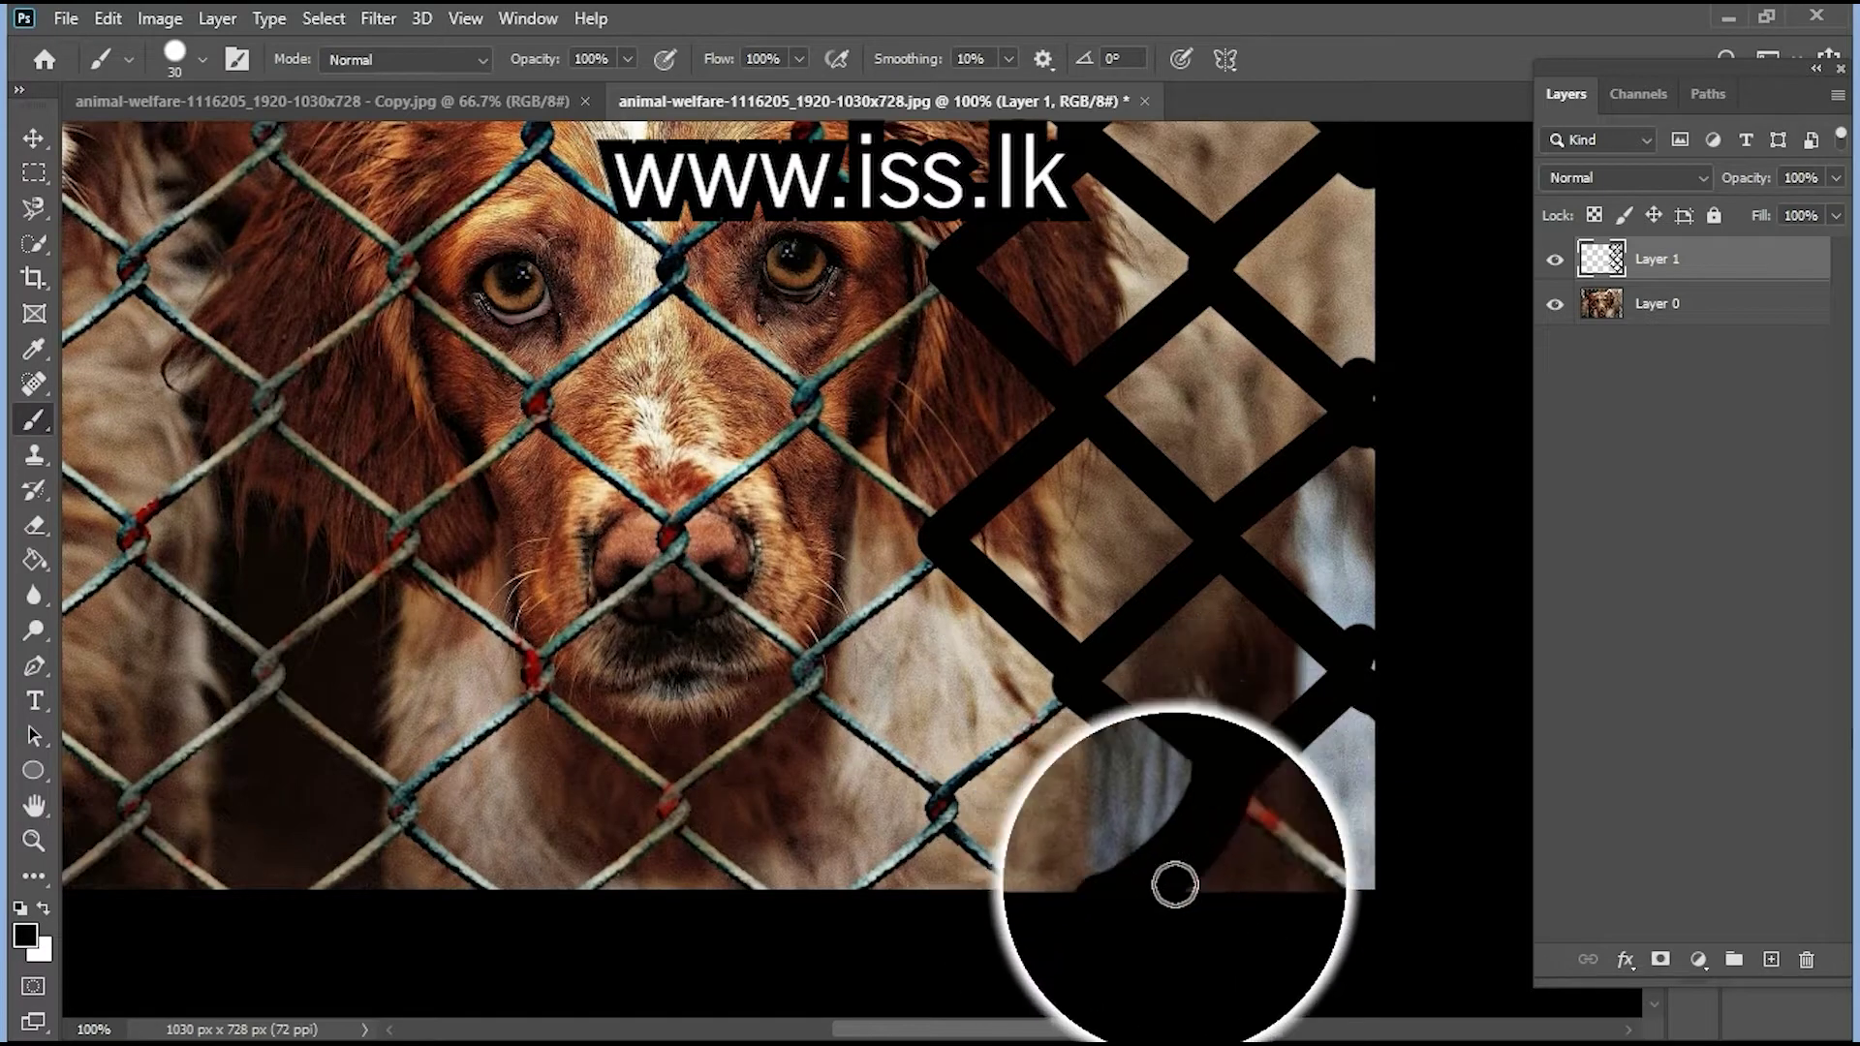
shift+click(1289, 884)
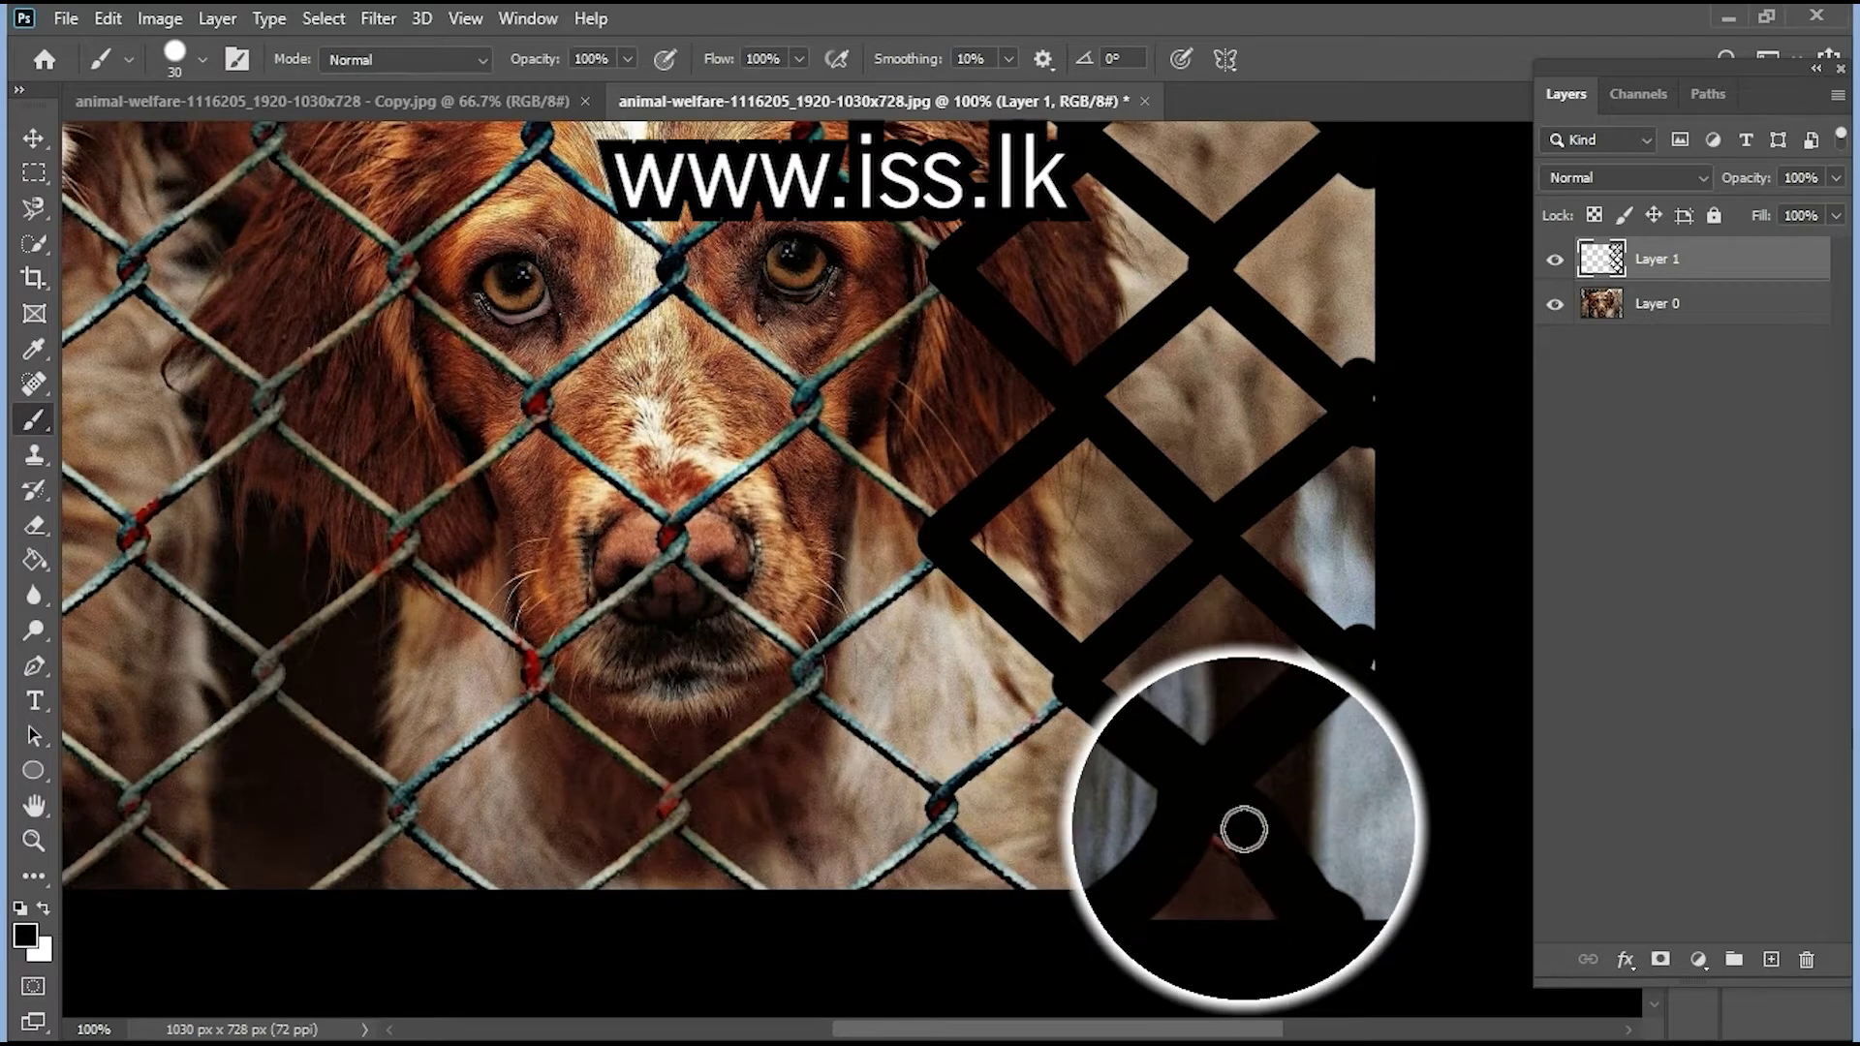
click(938, 811)
shift+click(873, 874)
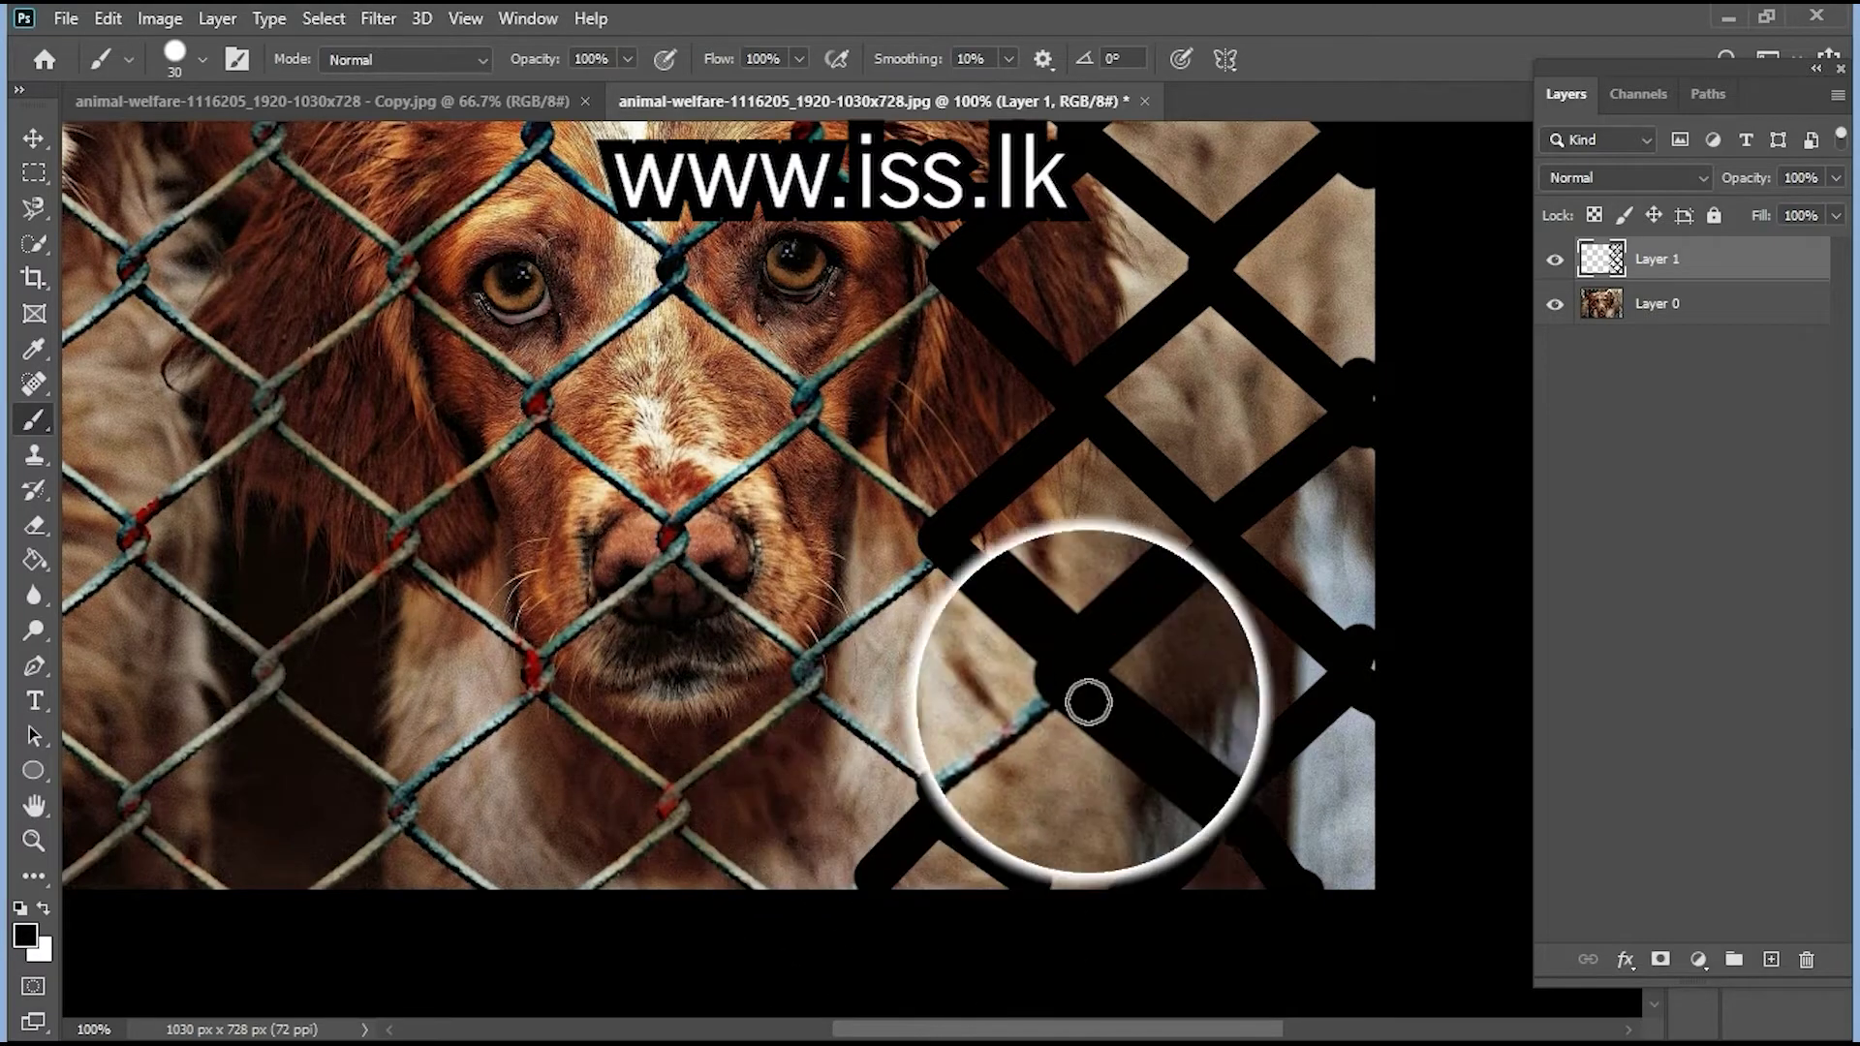
click(800, 671)
shift+click(932, 789)
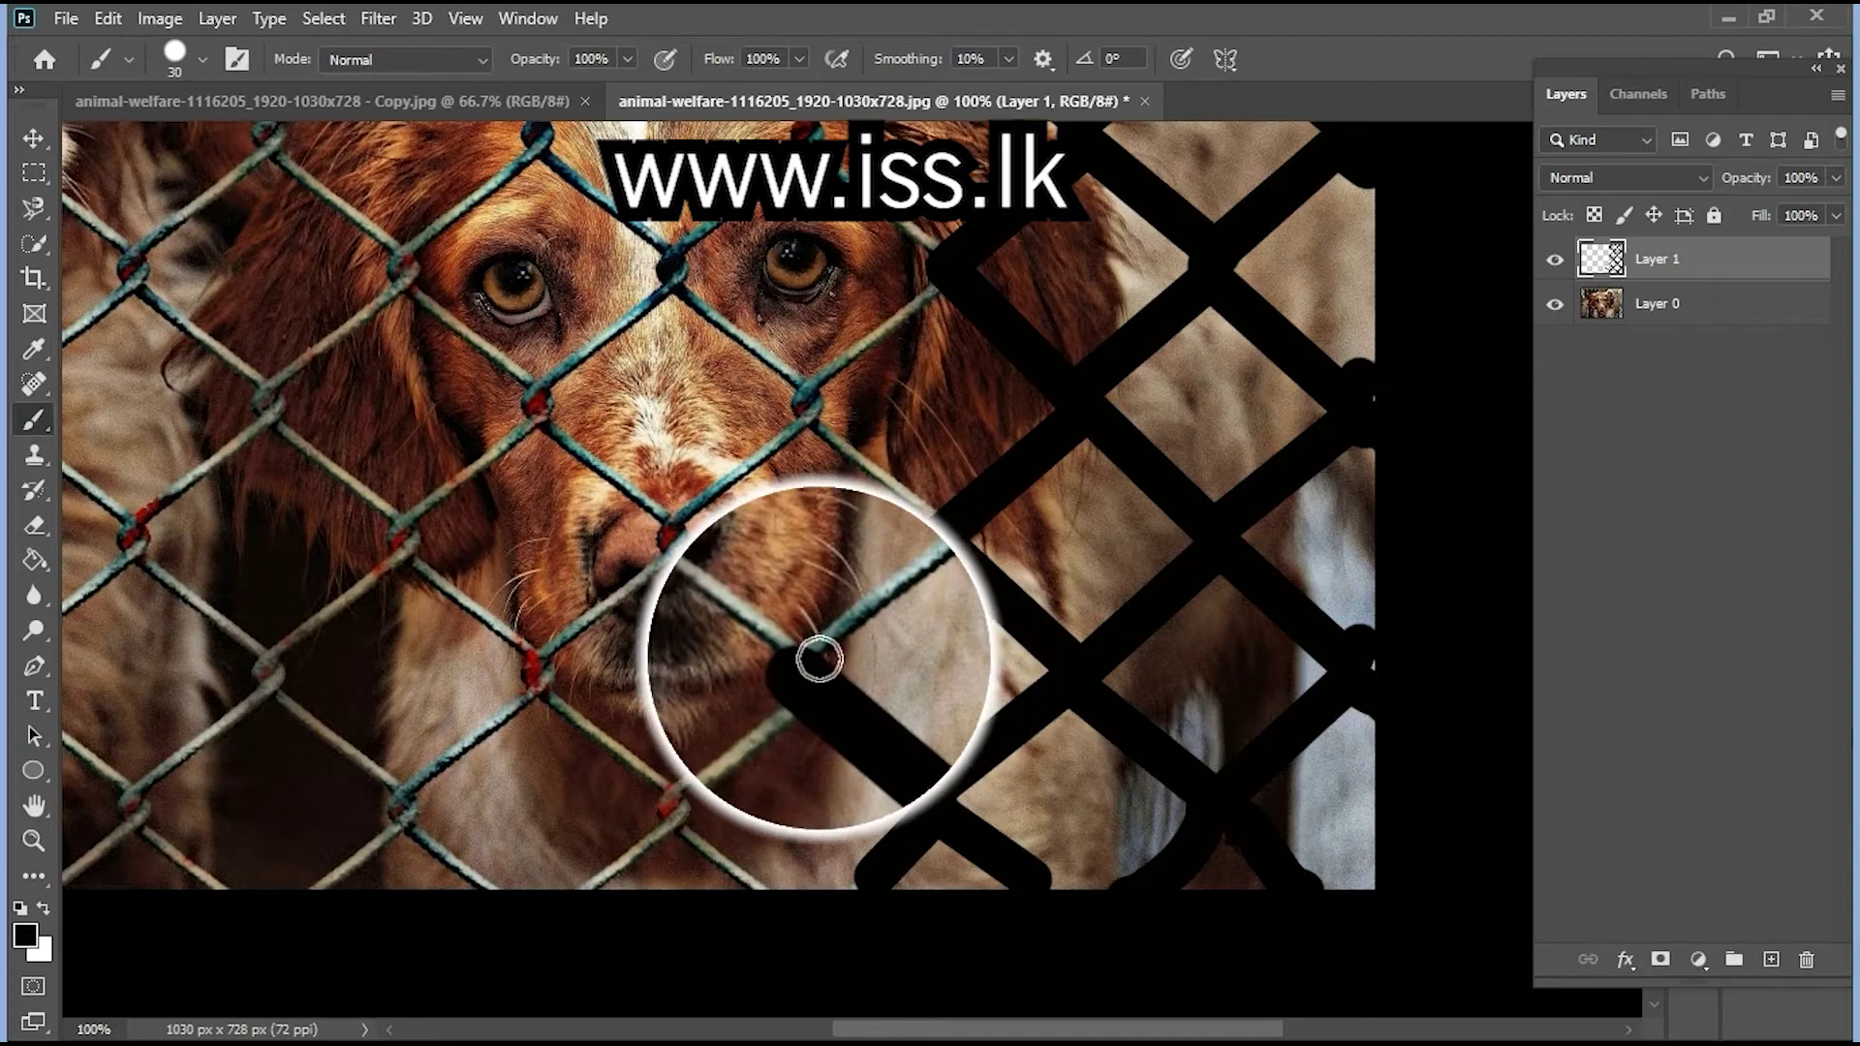
Extend black lines from the grid corner down-left and down-right to the bottom edge
scroll(961, 551, down, 2)
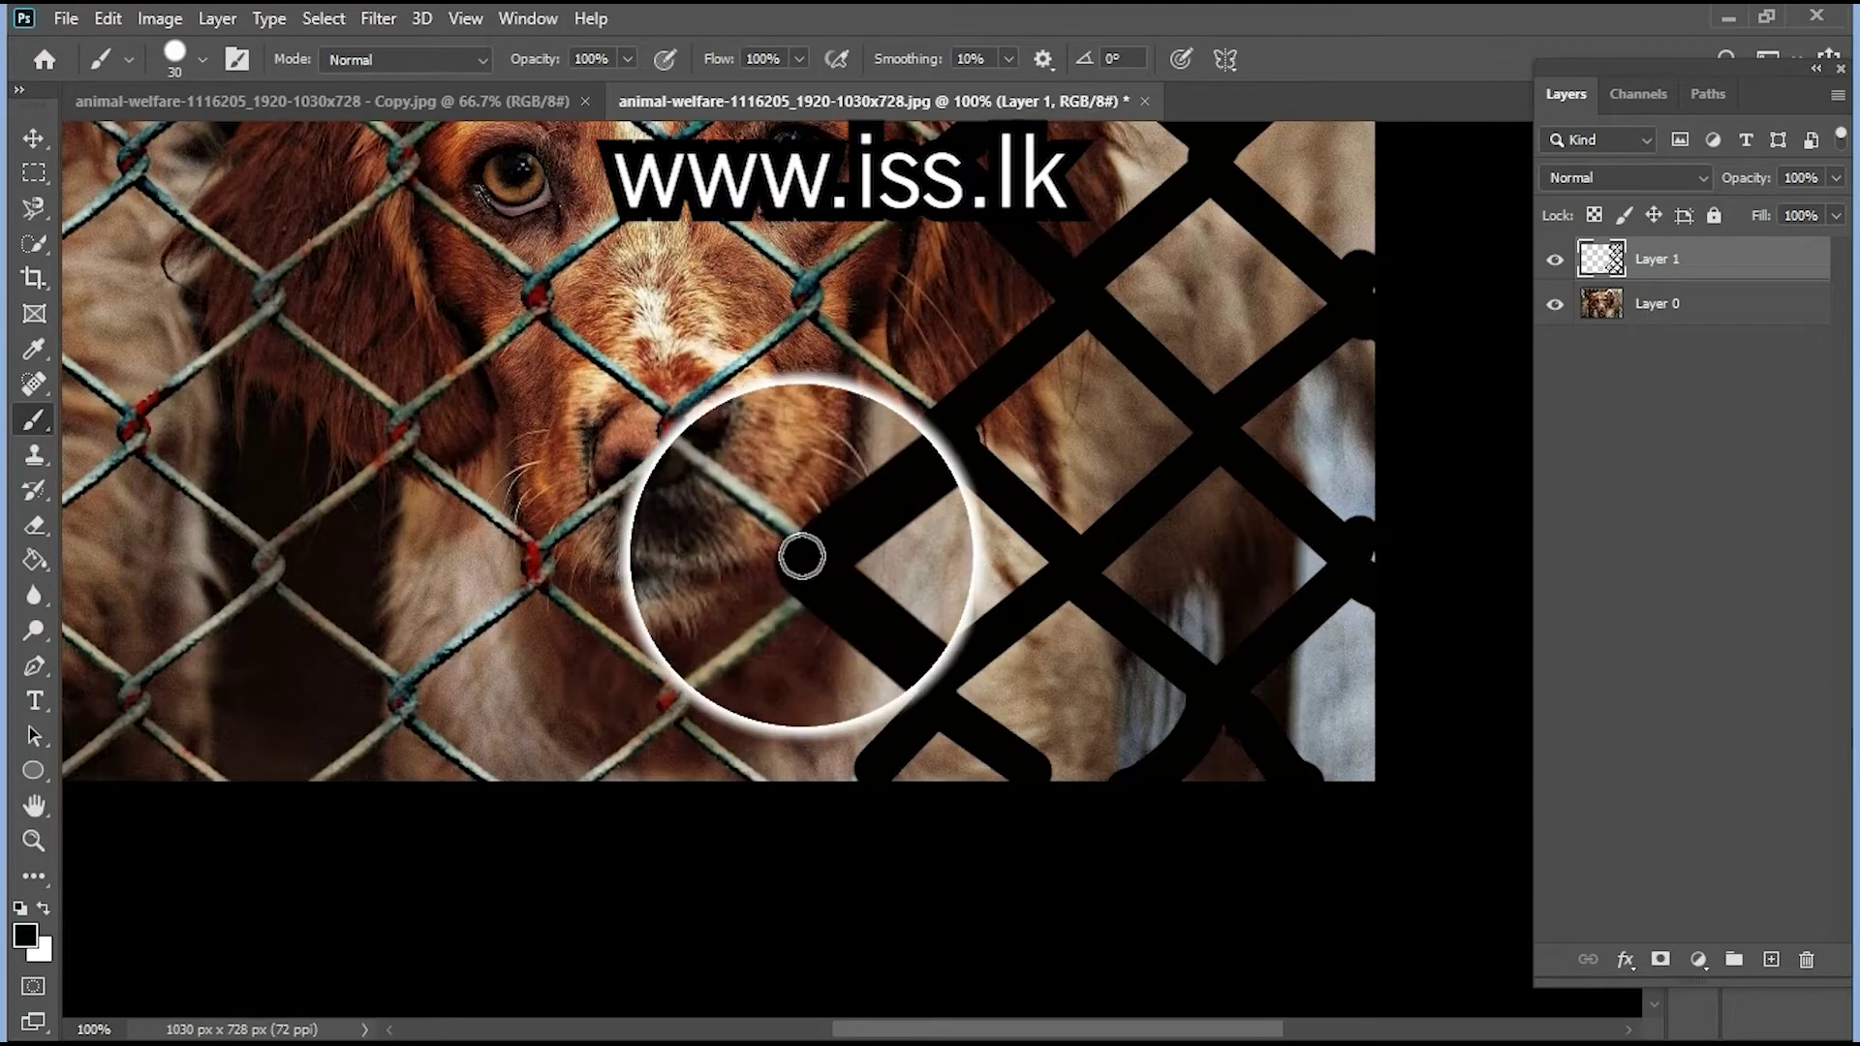
click(798, 548)
shift+click(665, 670)
scroll(680, 688, down, 1)
scroll(680, 688, down, 1)
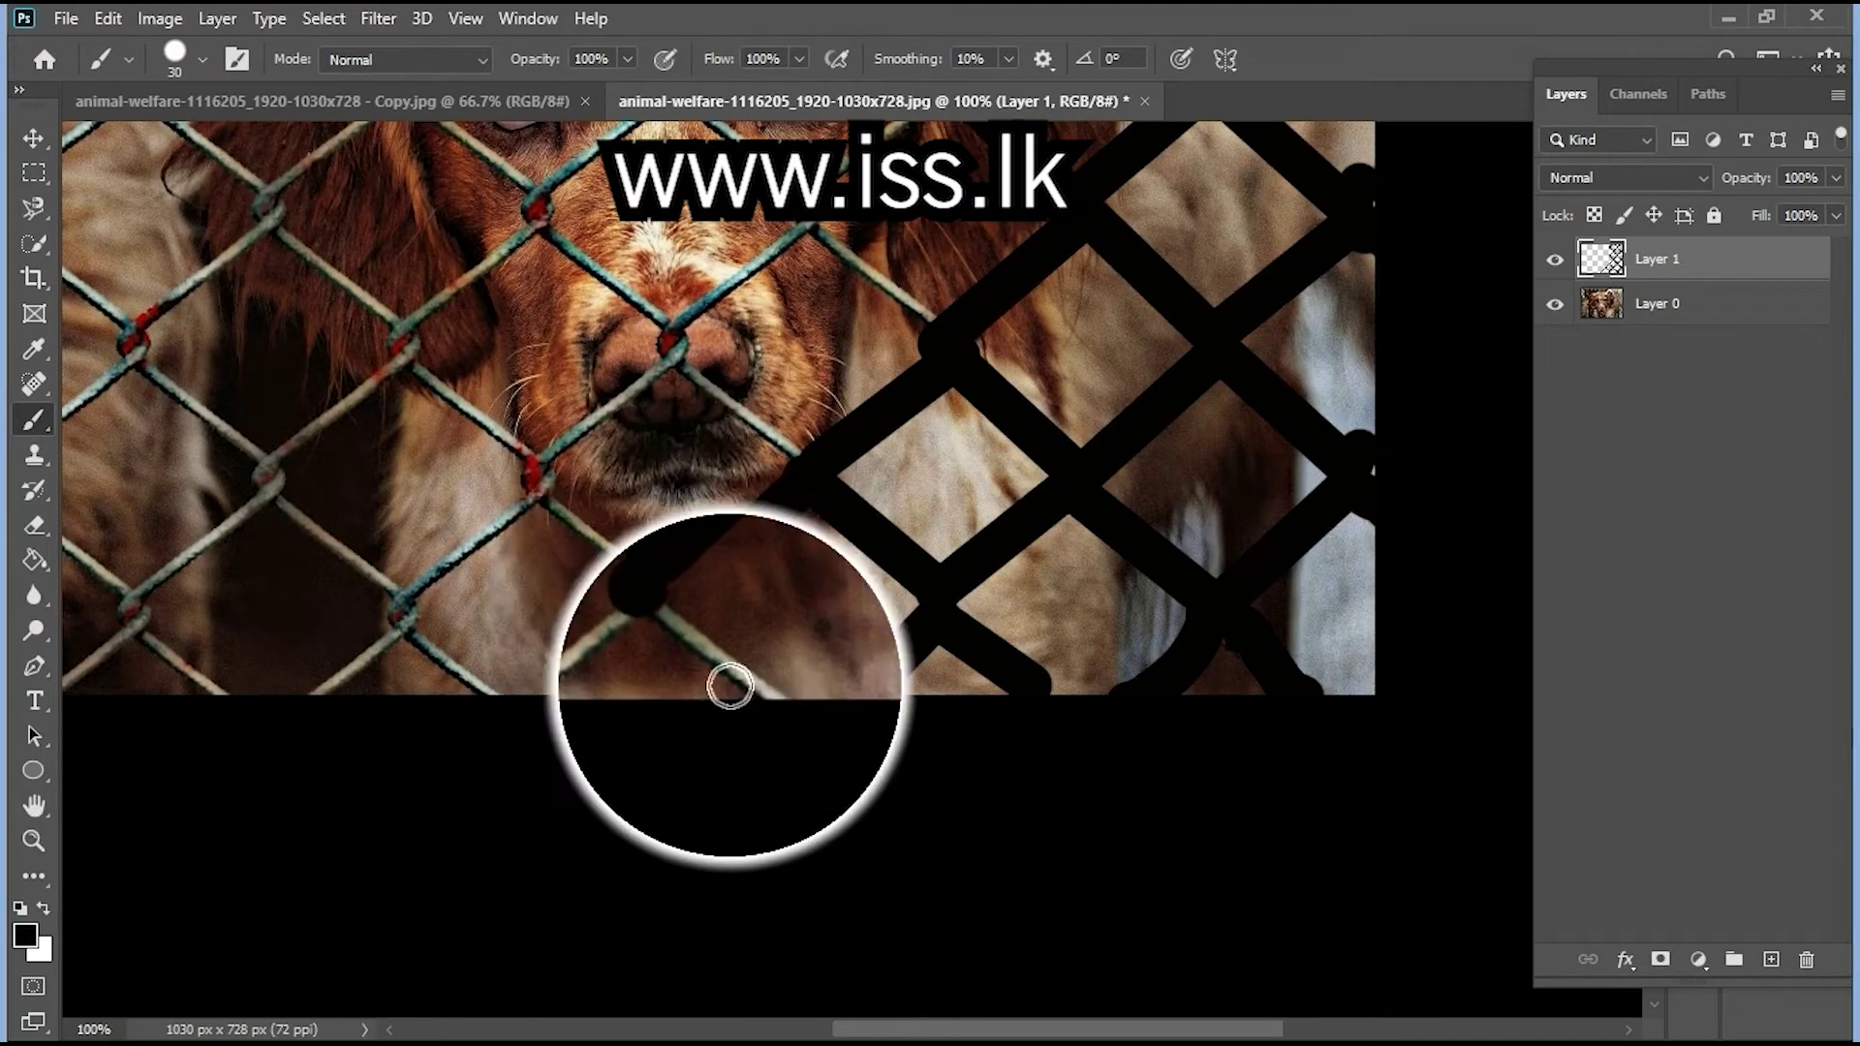
shift+click(755, 701)
scroll(717, 619, down, 1)
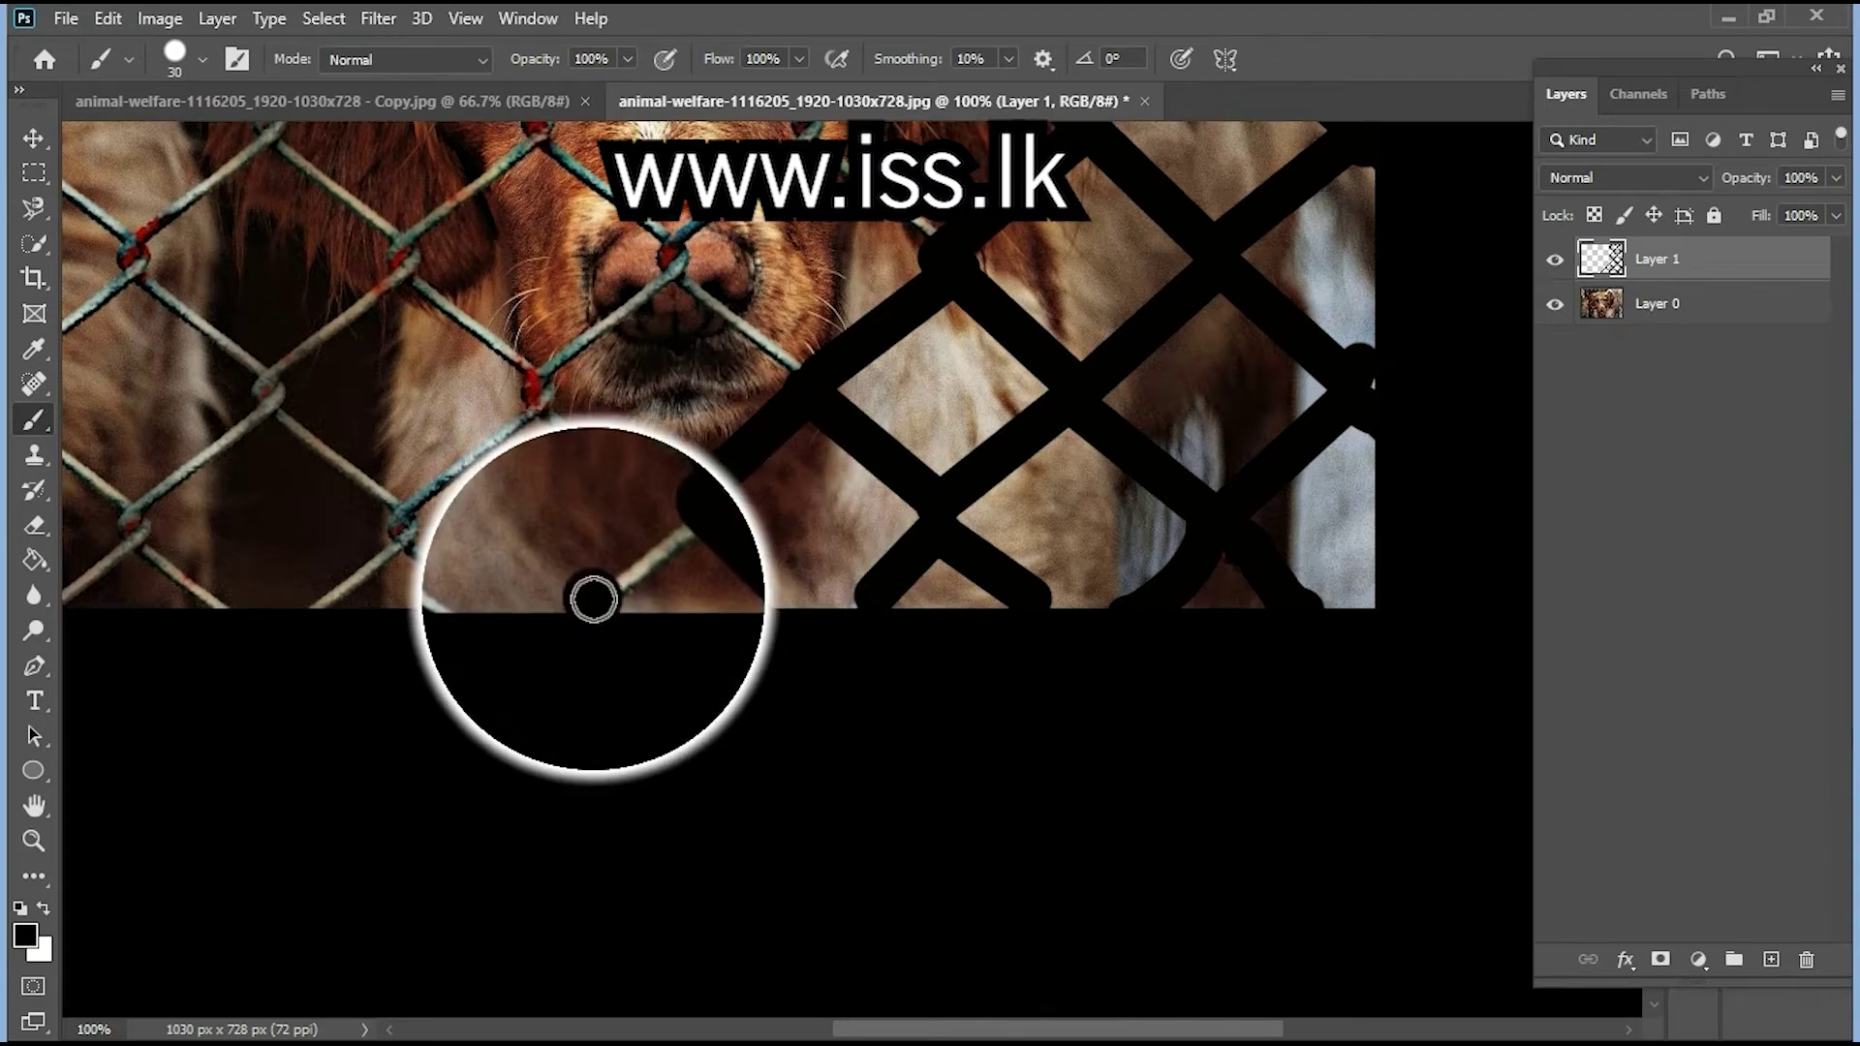
scroll(593, 599, up, 2)
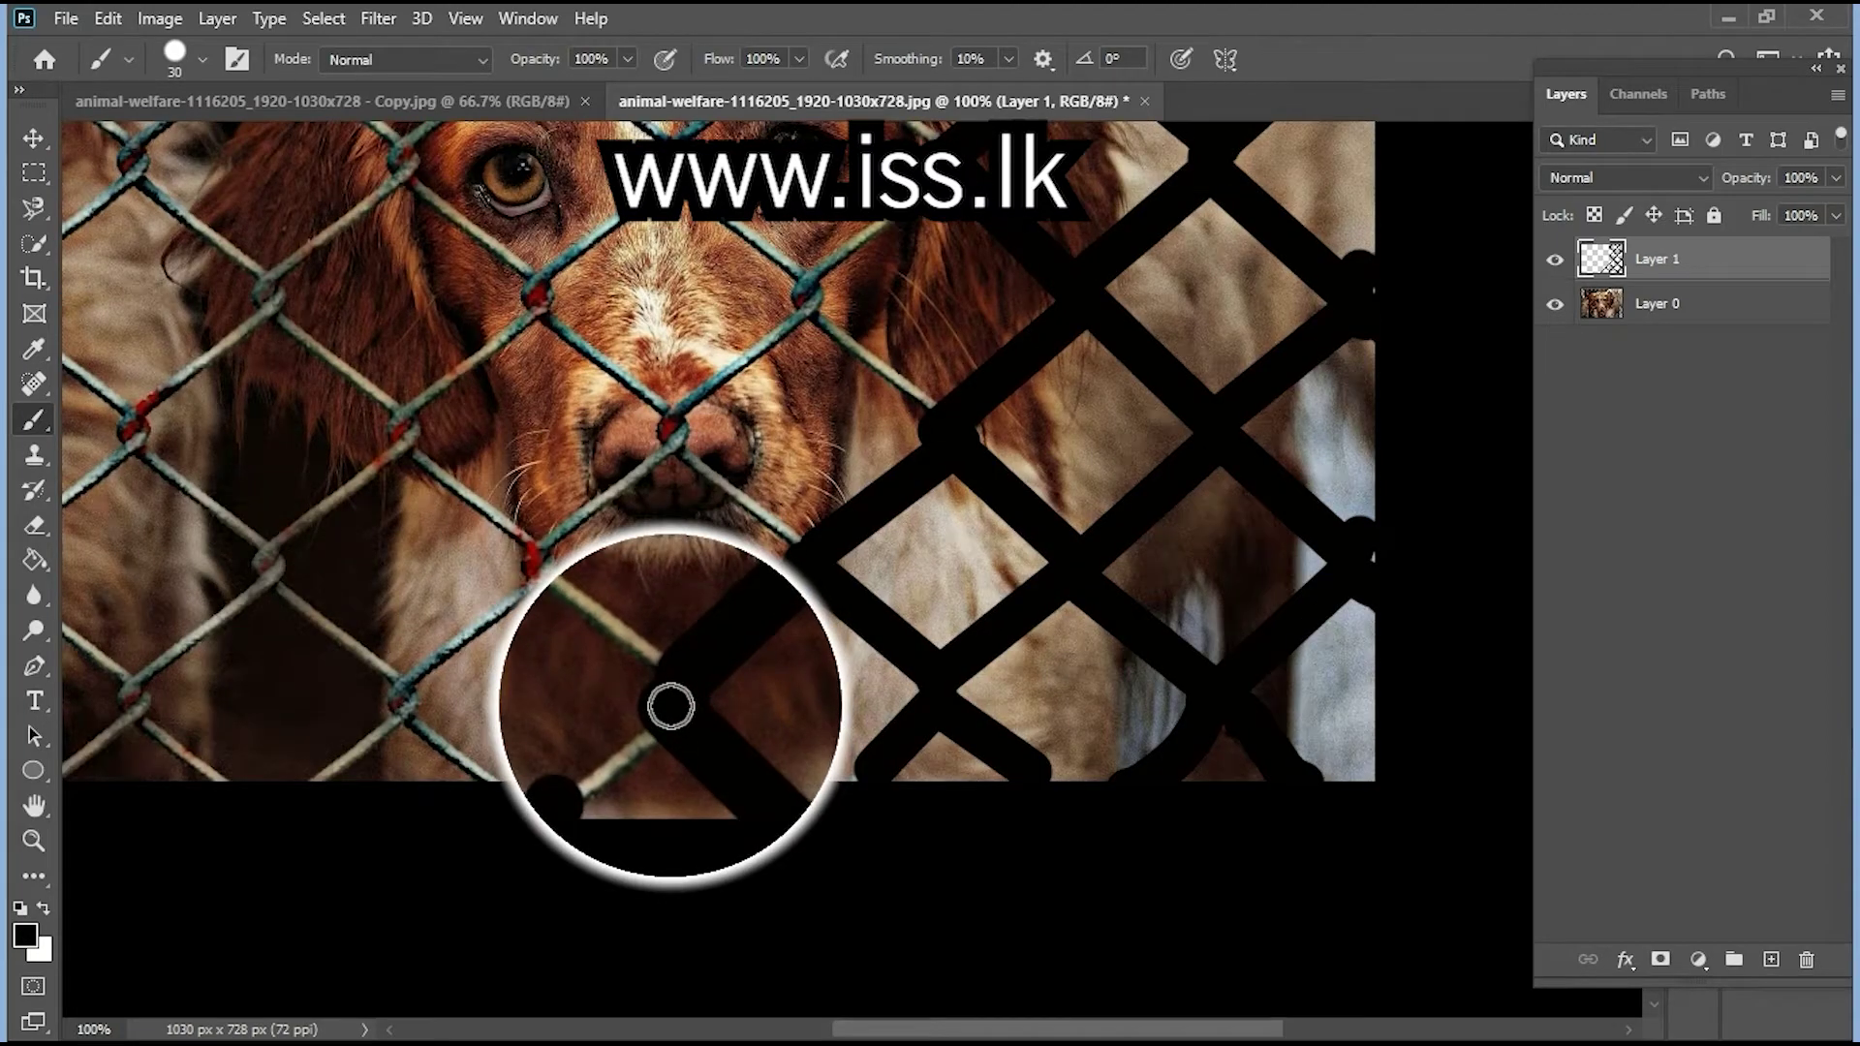
shift+click(586, 755)
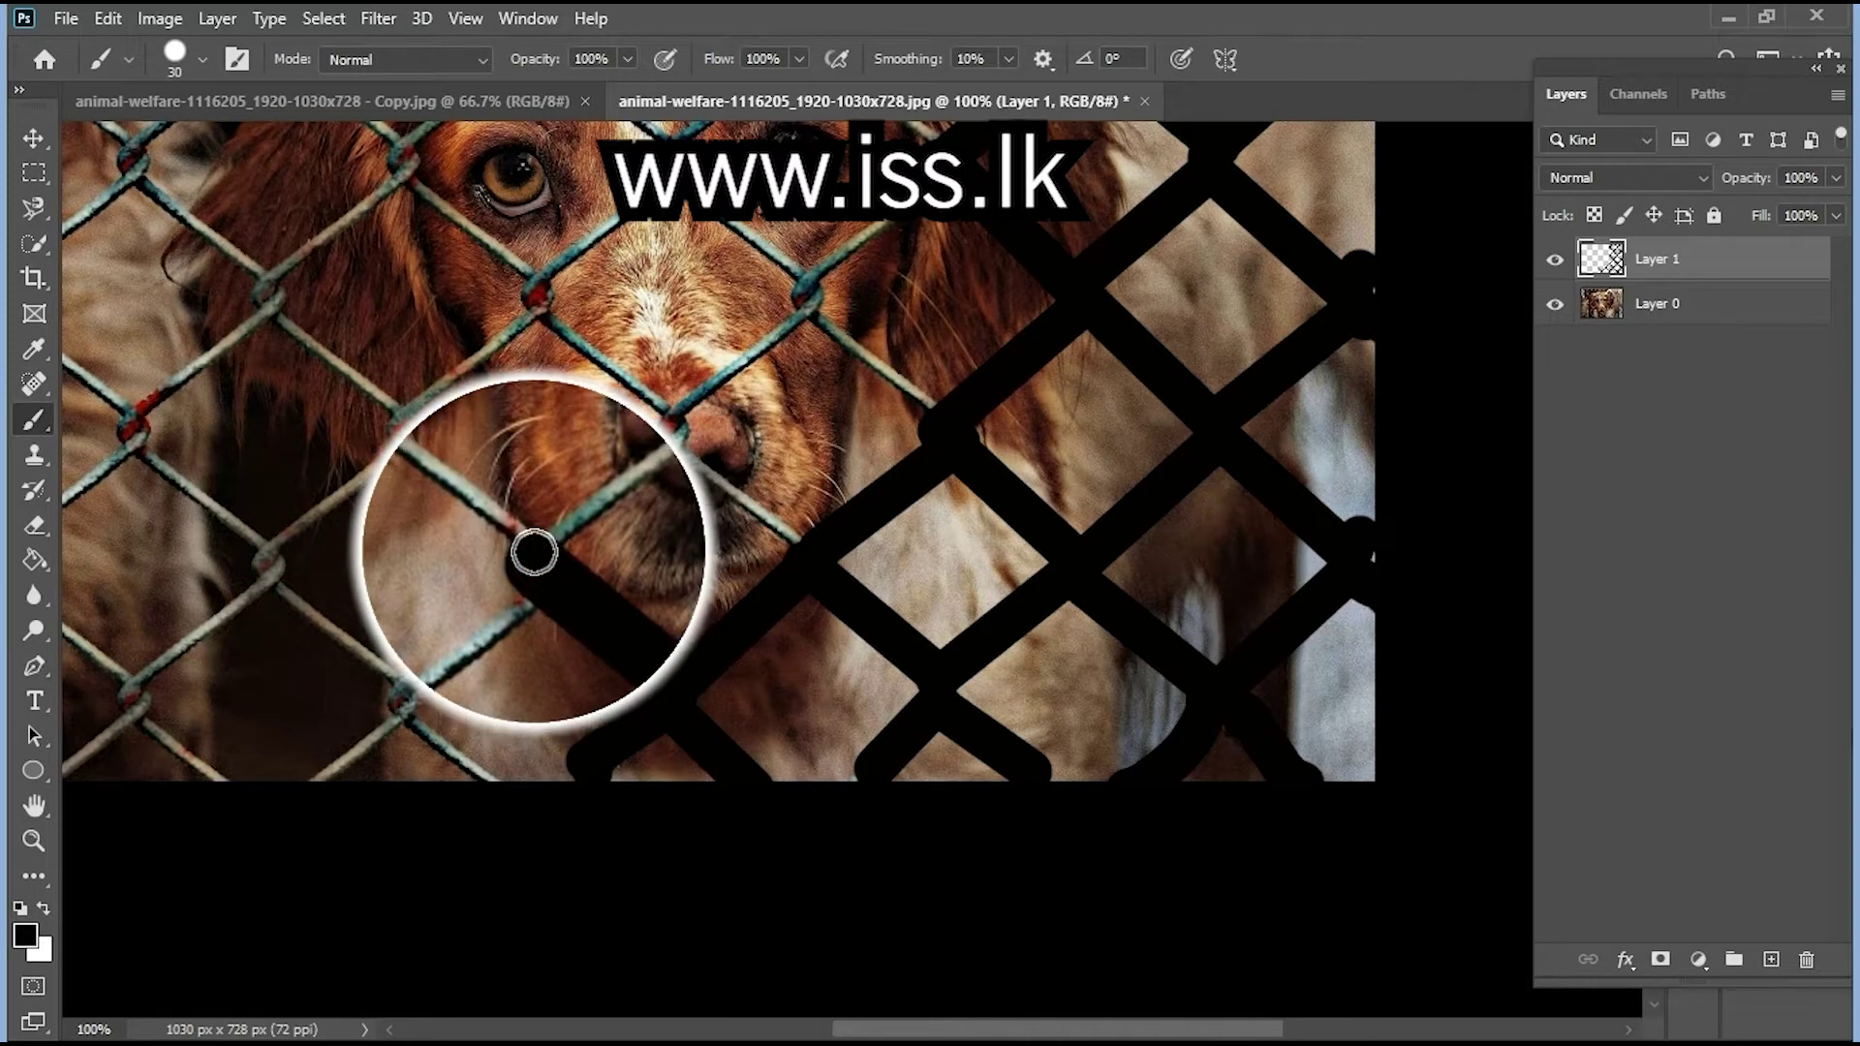
Paint black strokes over the lower-left fence wires, joining them into straight segments
scroll(671, 445, up, 3)
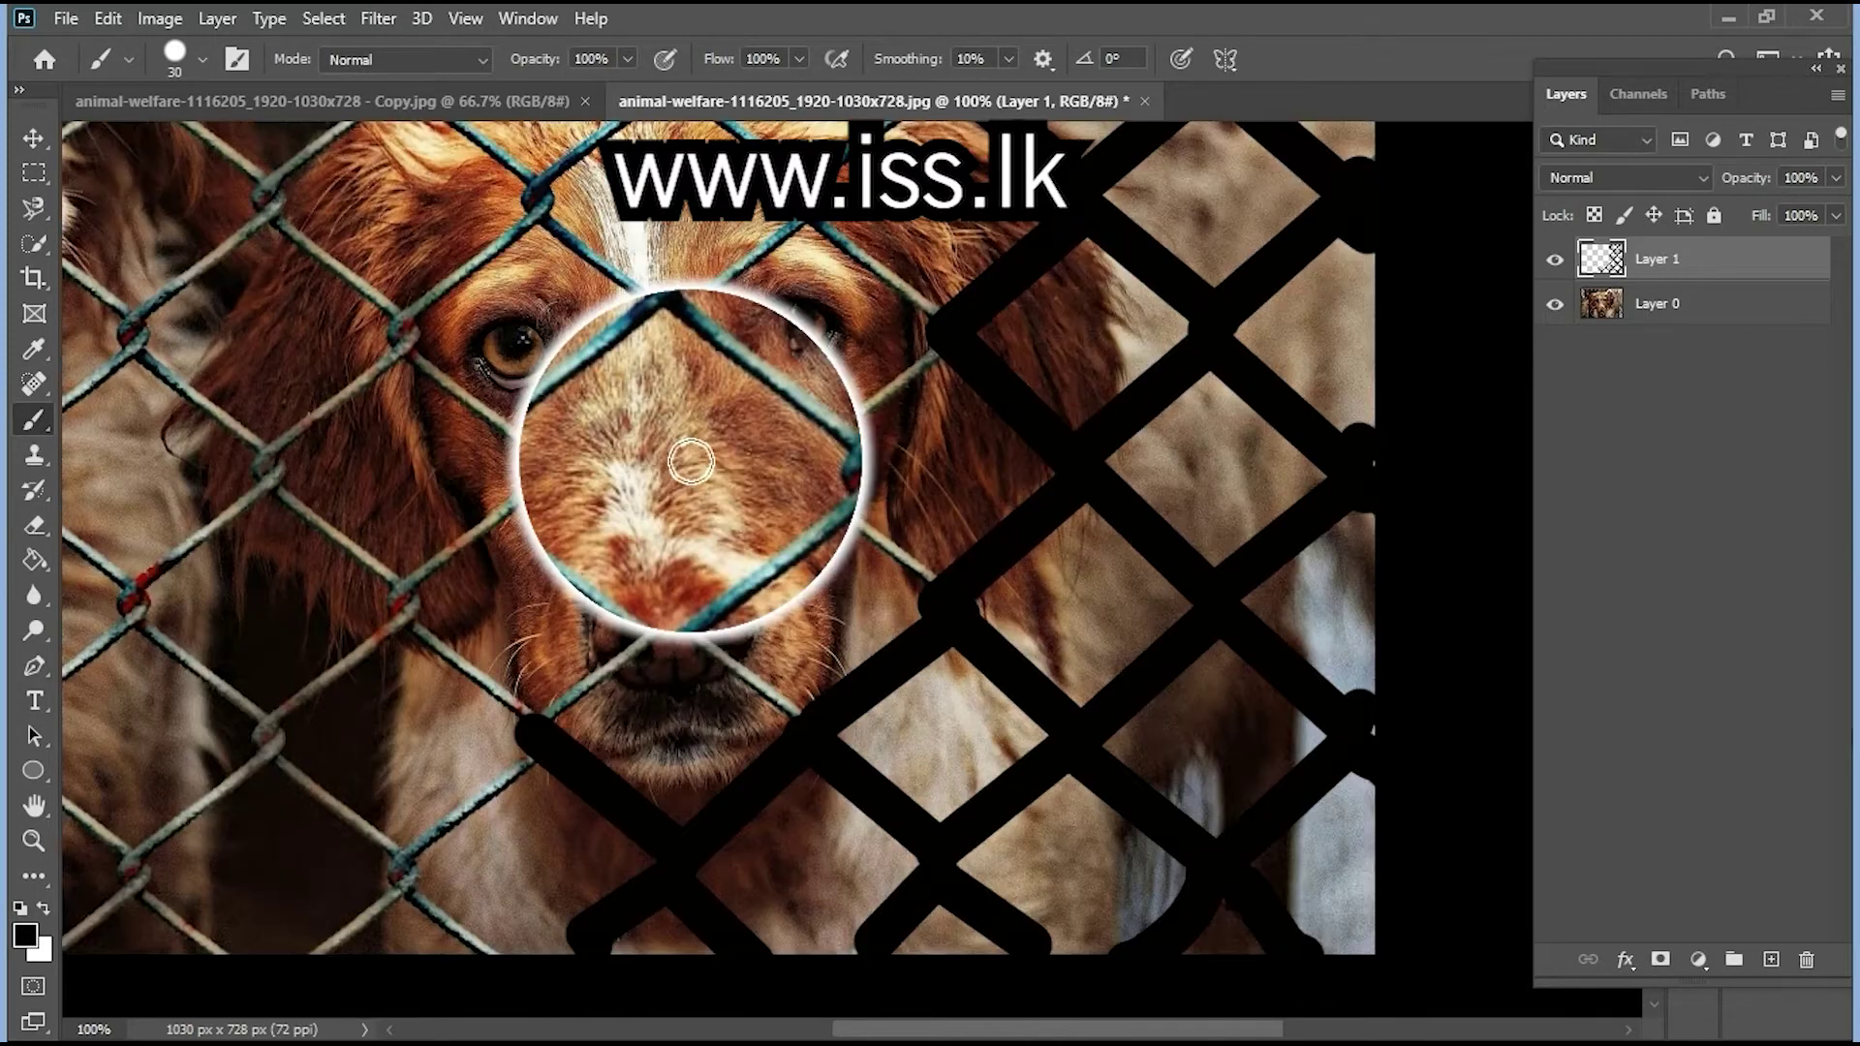
scroll(693, 436, up, 2)
scroll(702, 456, up, 3)
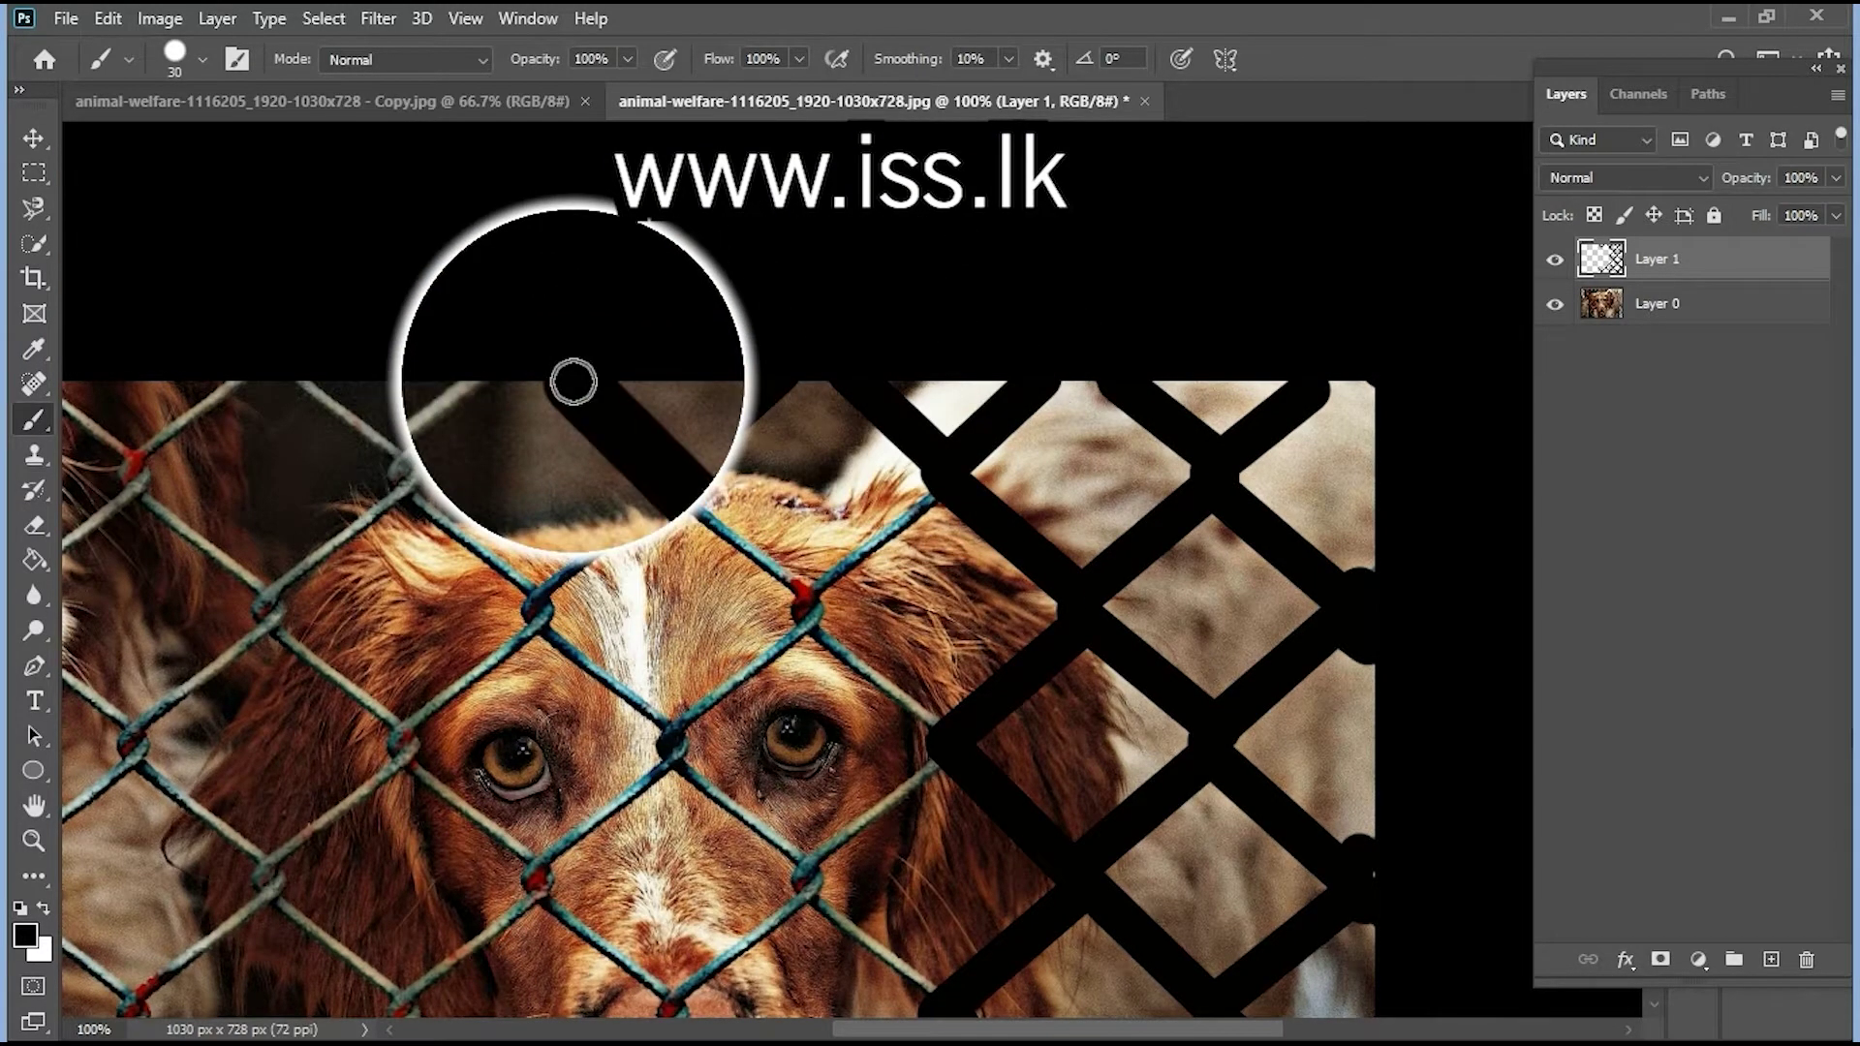
scroll(576, 381, up, 1)
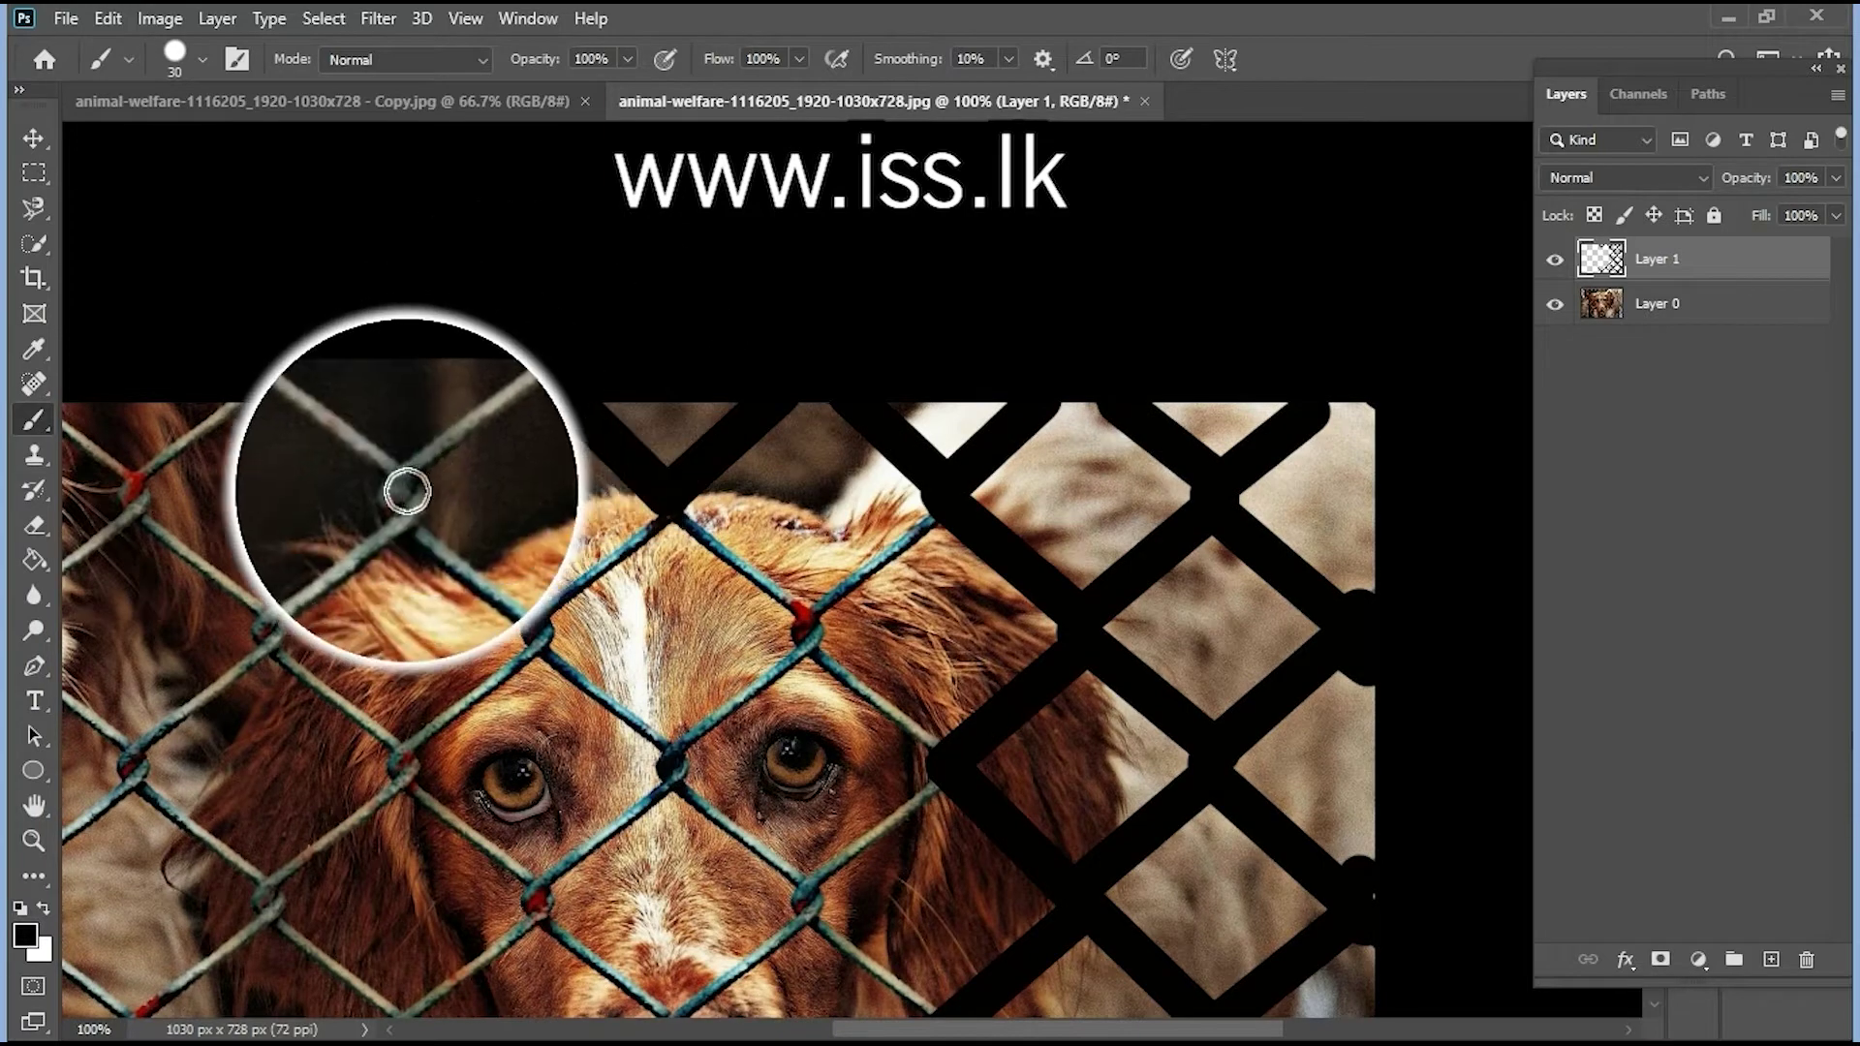
scroll(291, 407, down, 1)
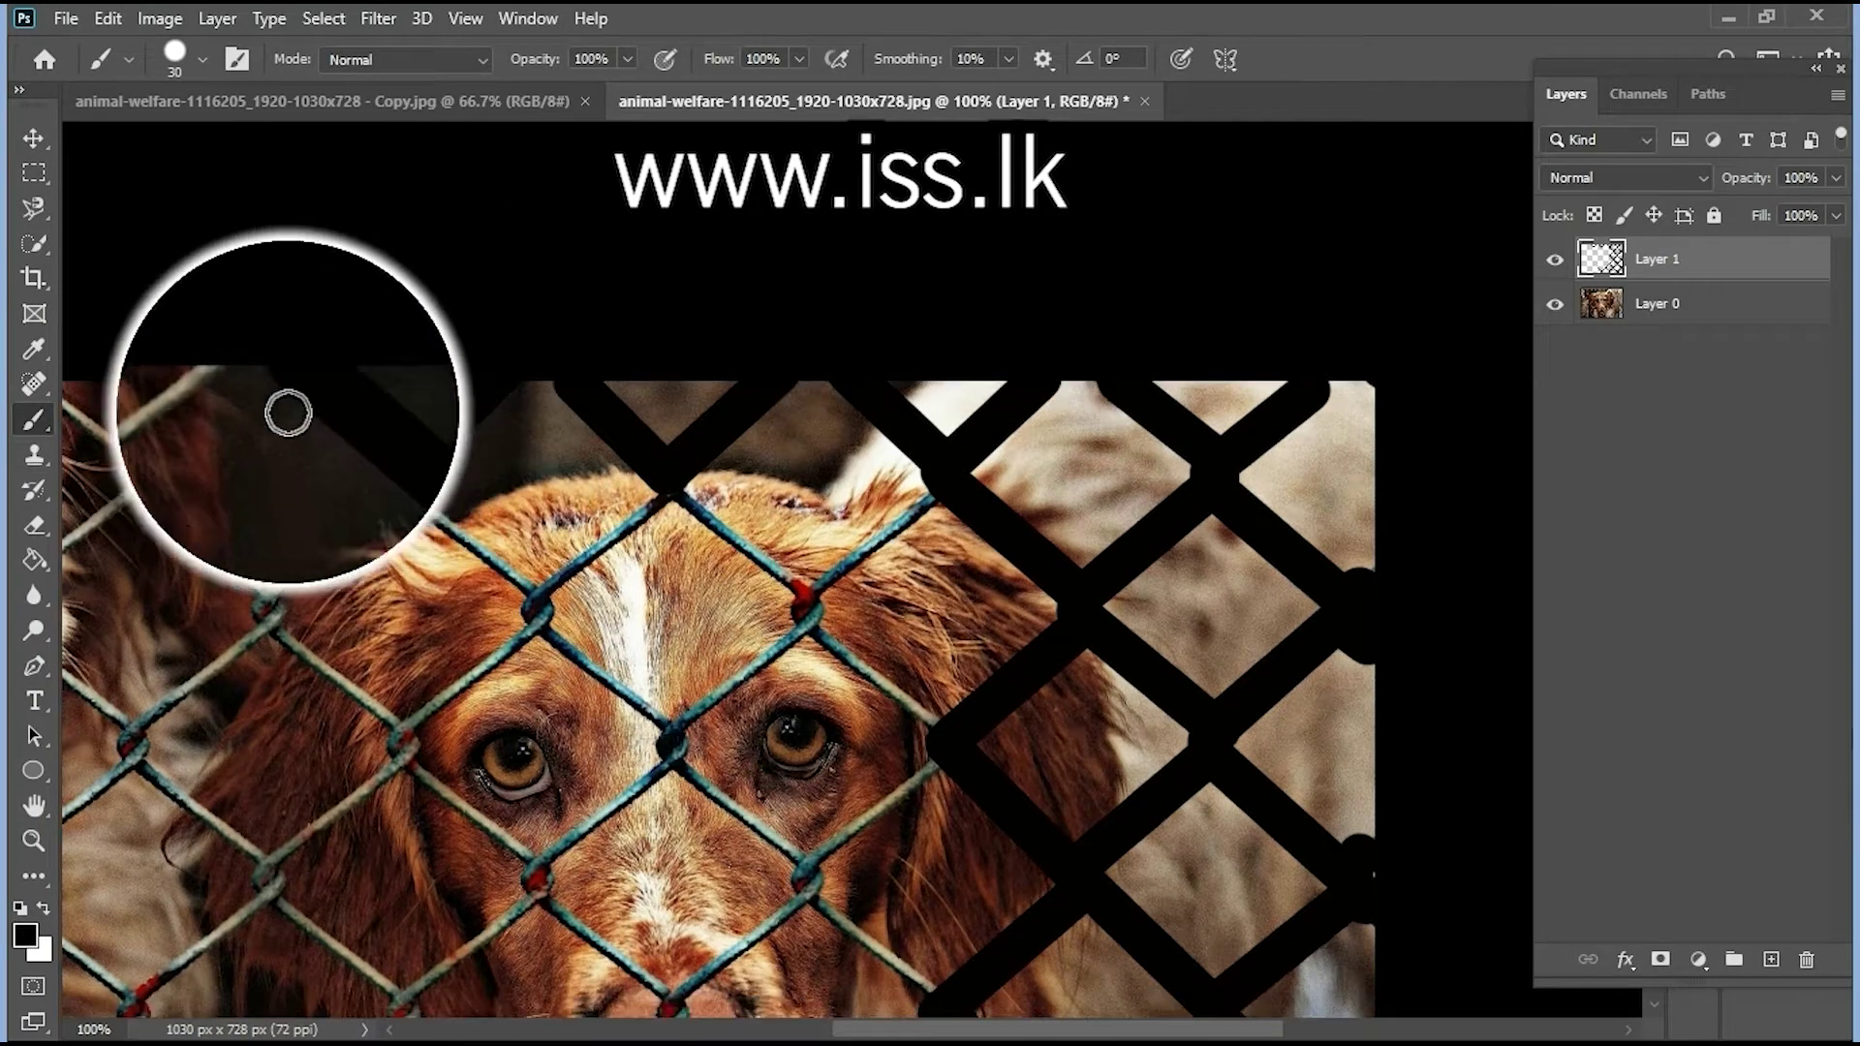
mouse_move(199, 416)
mouse_down()
mouse_move(134, 478)
mouse_move(273, 612)
mouse_up()
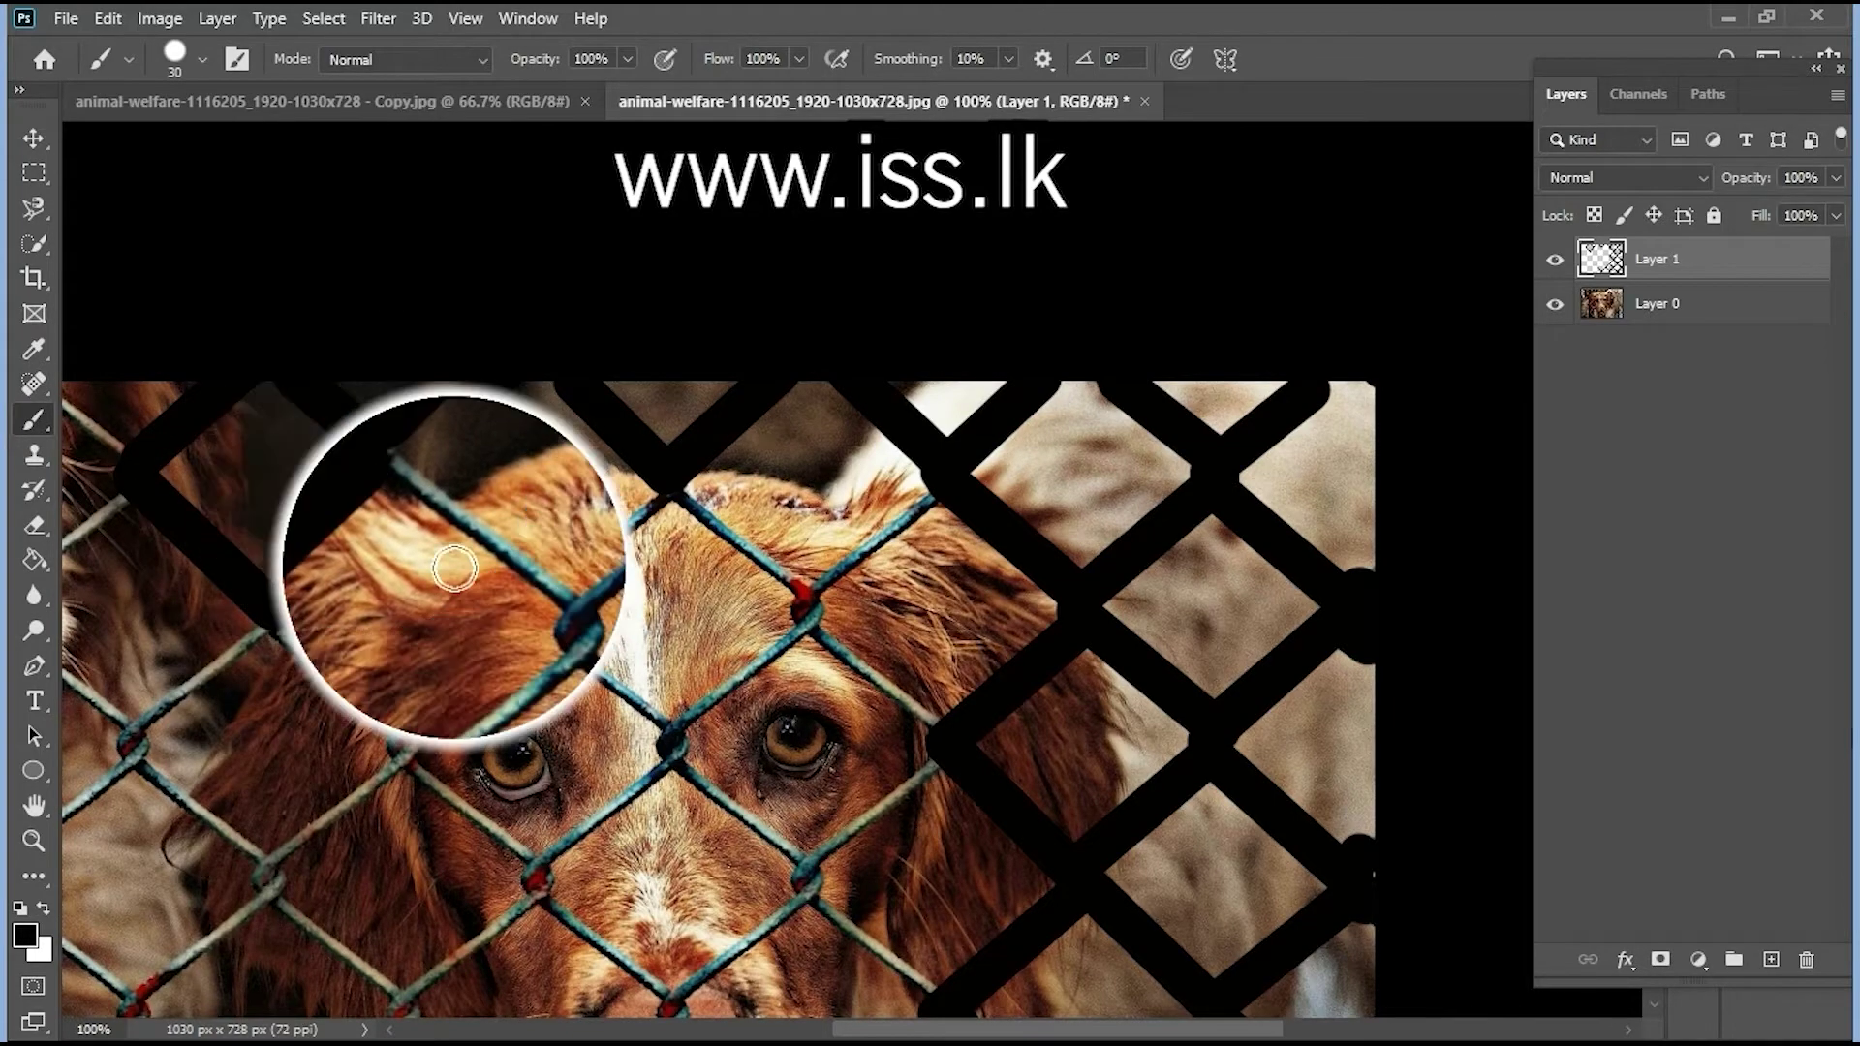
scroll(528, 615, down, 5)
drag(258, 436, 125, 541)
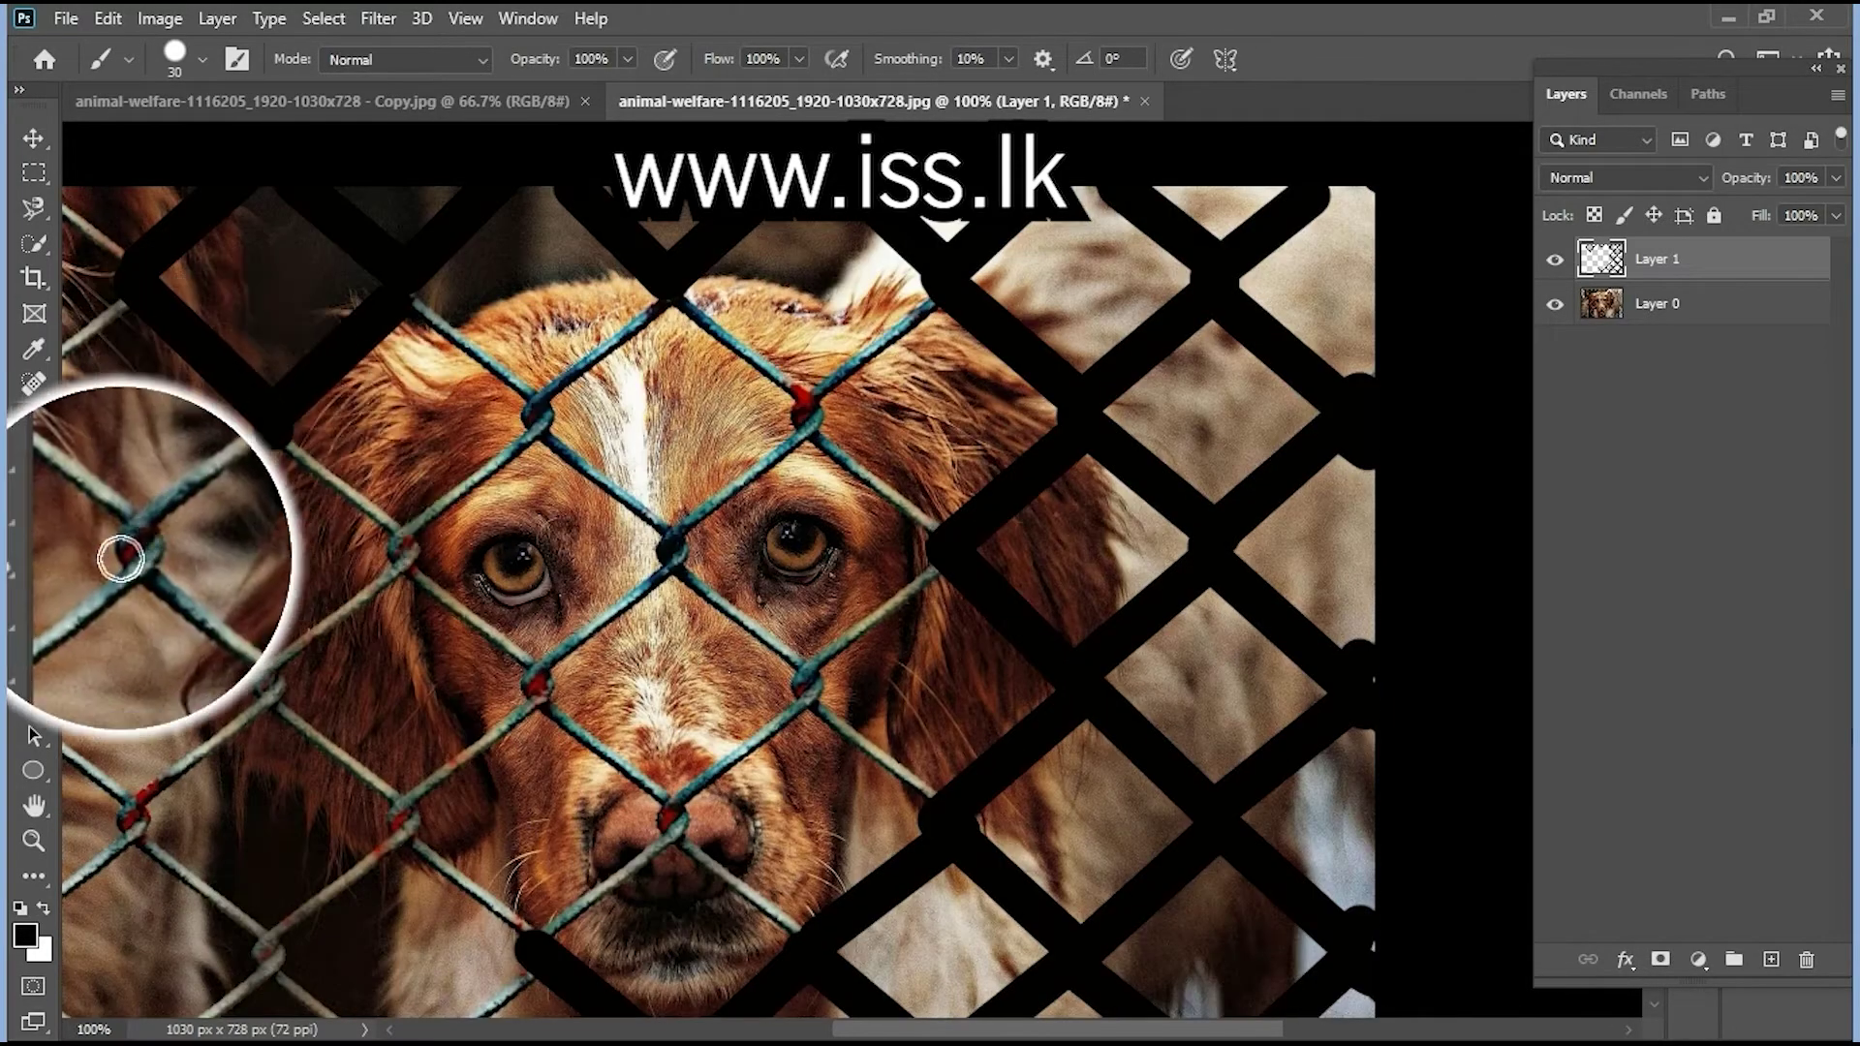
scroll(271, 664, down, 3)
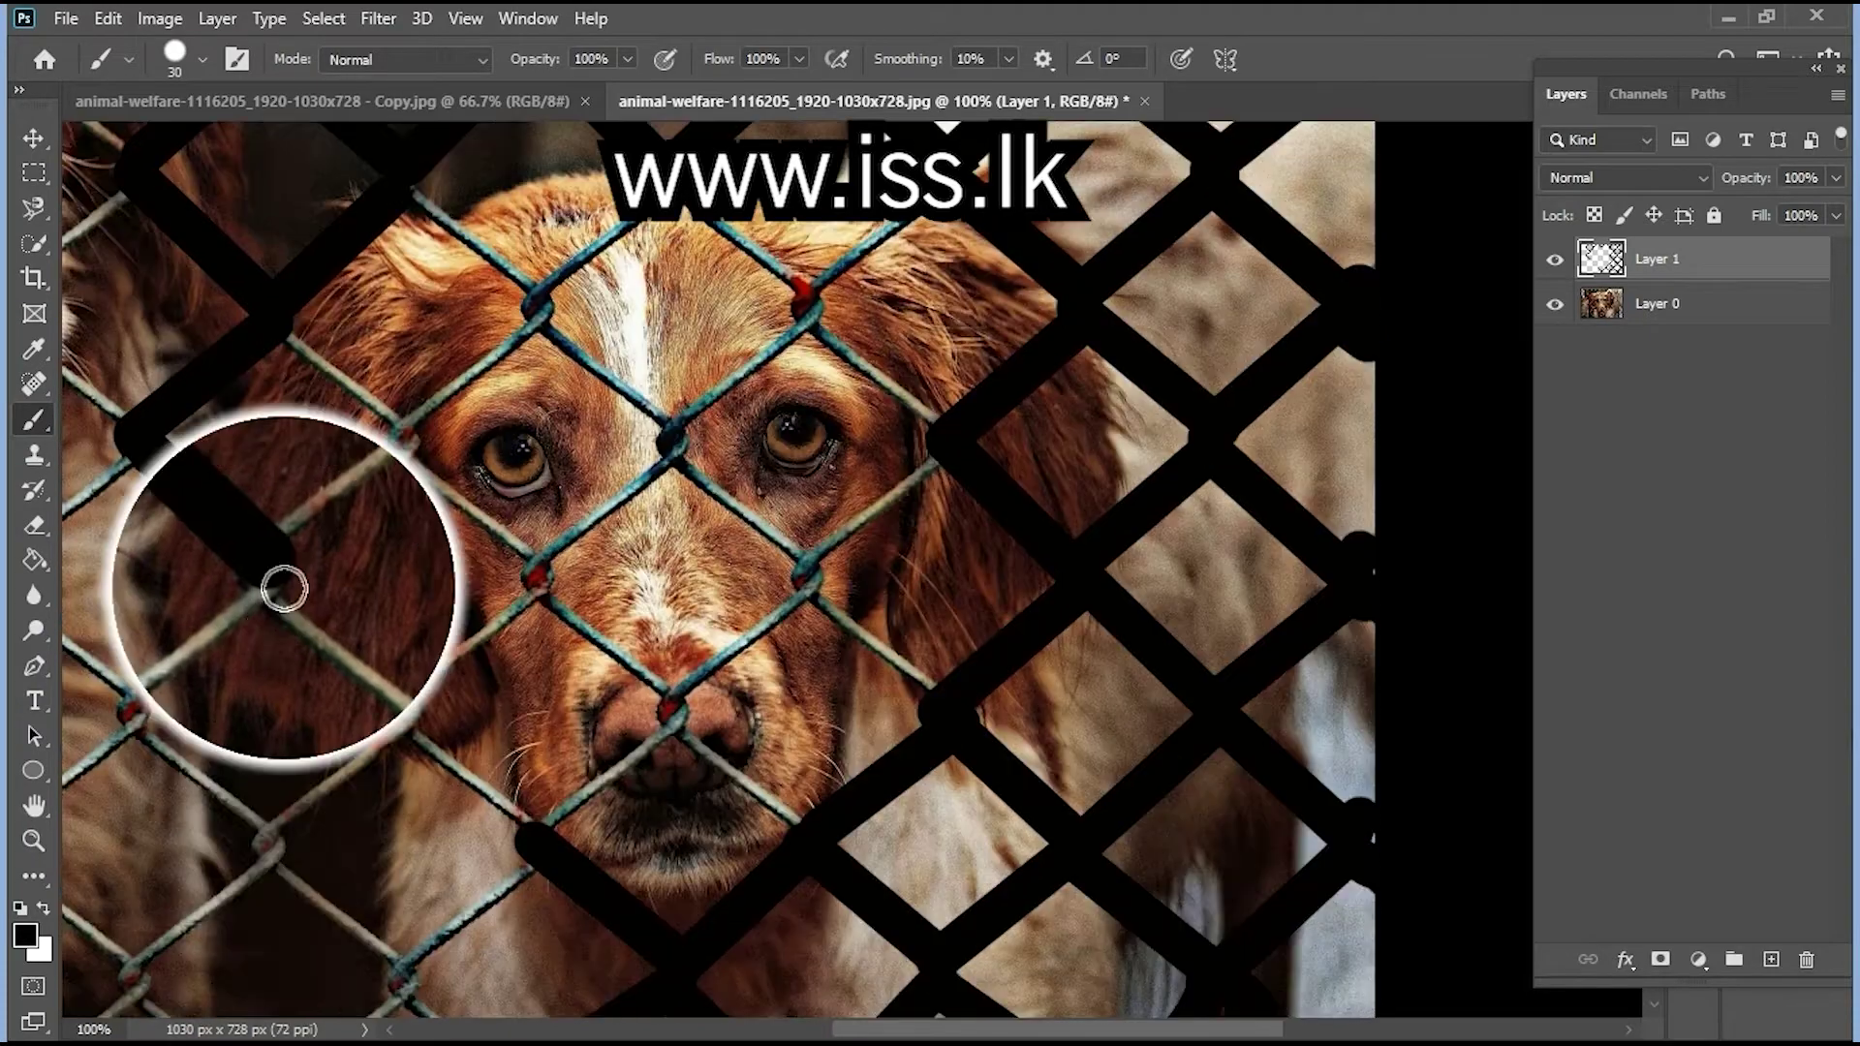
mouse_move(404, 714)
mouse_down()
mouse_move(549, 849)
mouse_move(414, 934)
mouse_move(394, 975)
mouse_up()
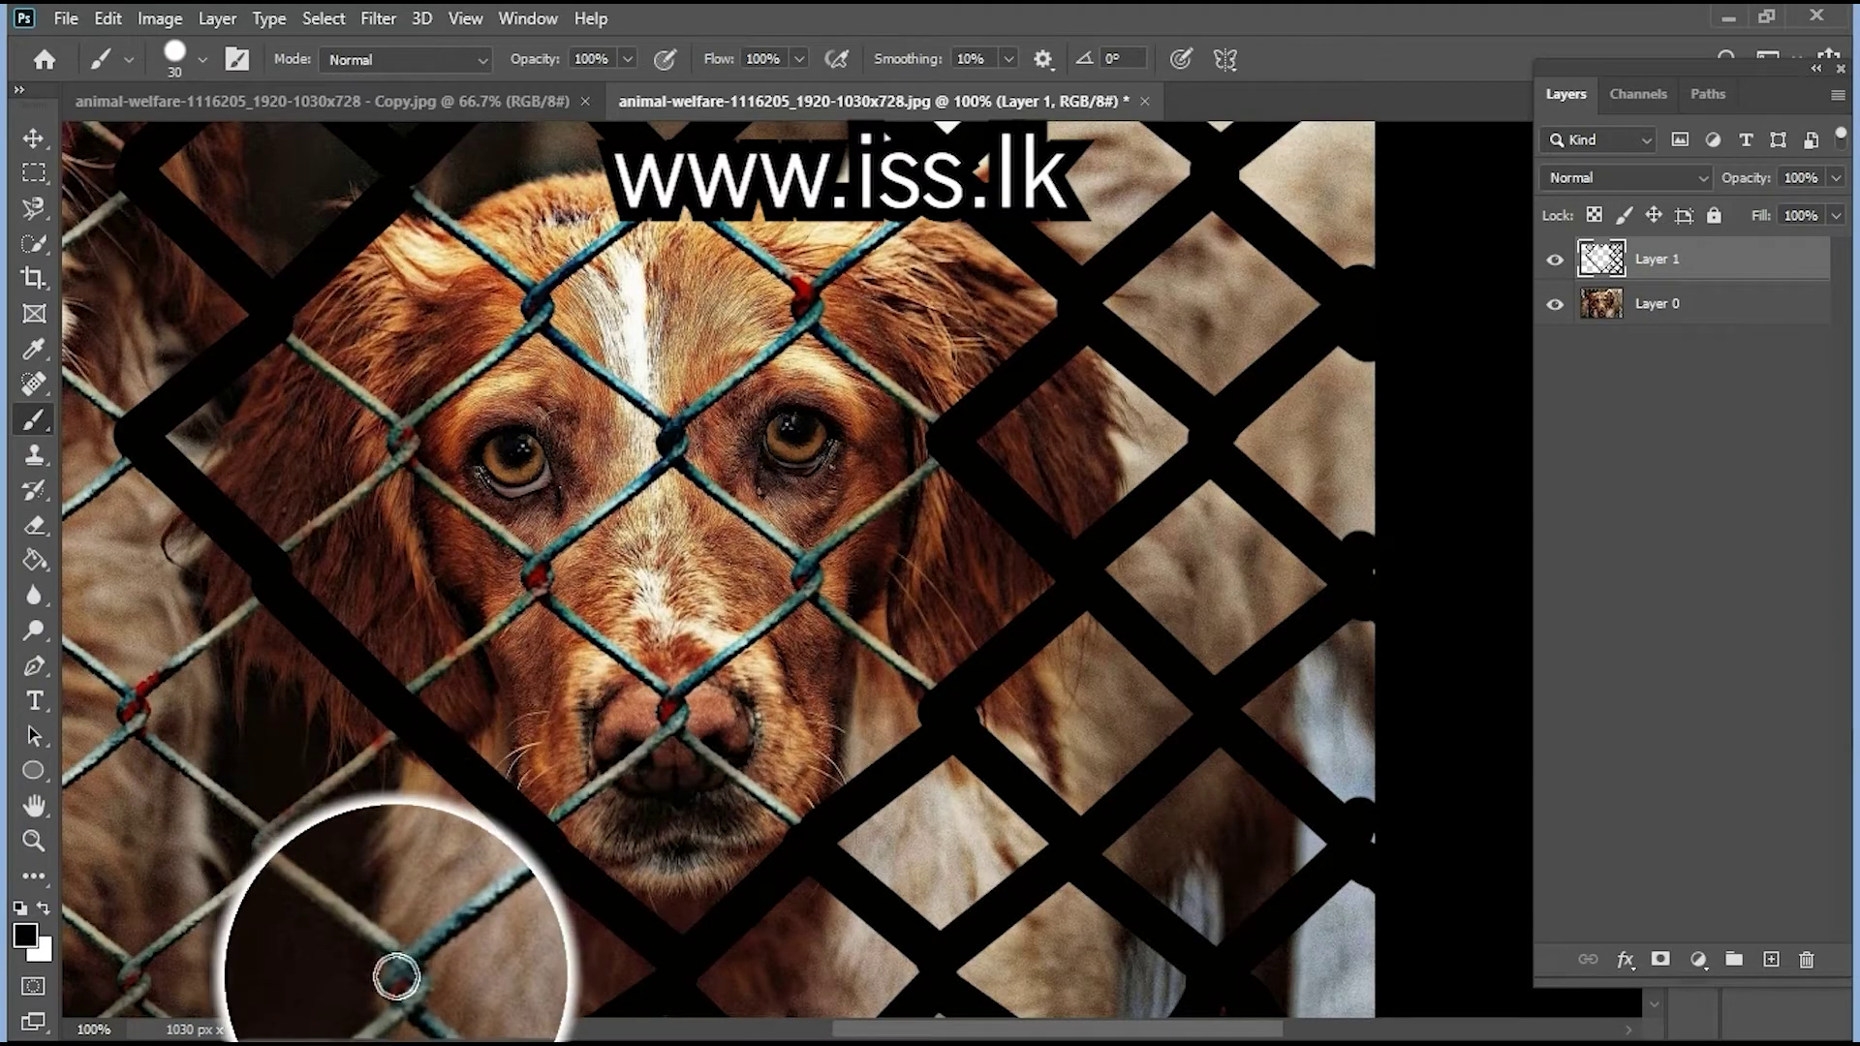
scroll(436, 920, down, 5)
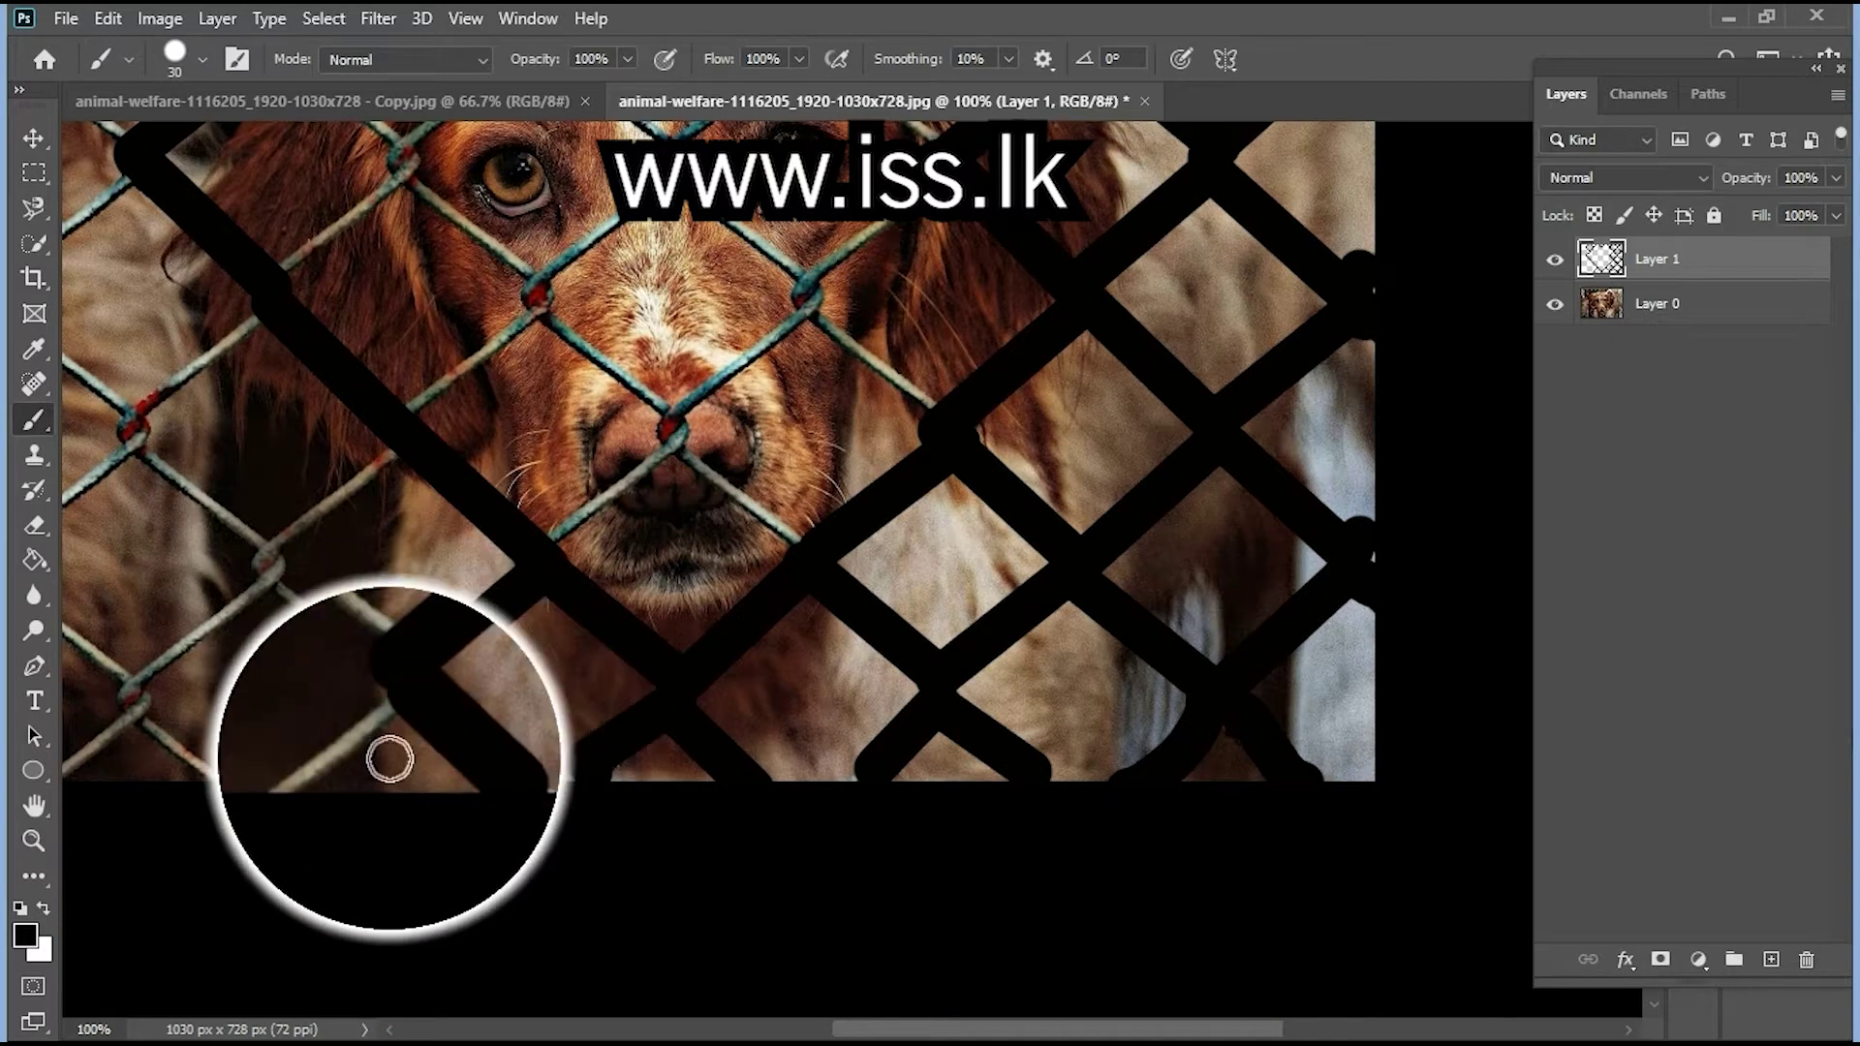
drag(327, 777, 403, 706)
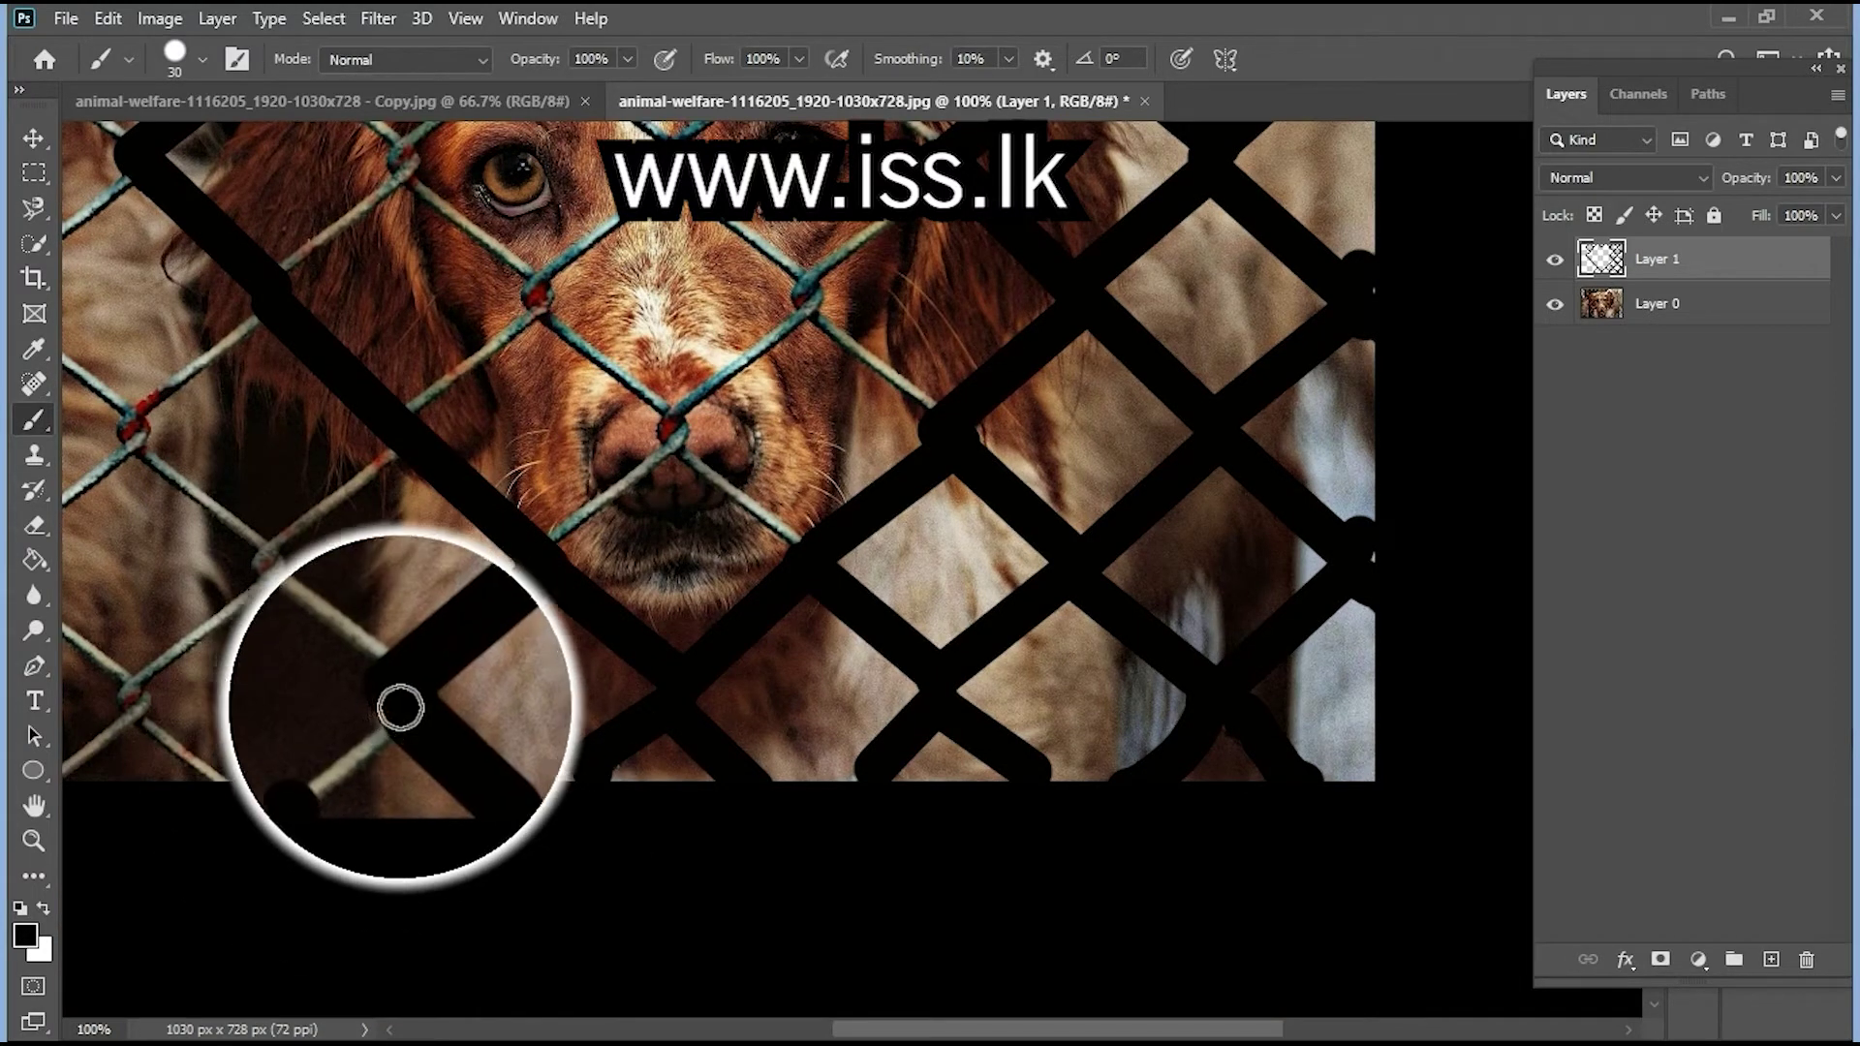
shift+click(267, 556)
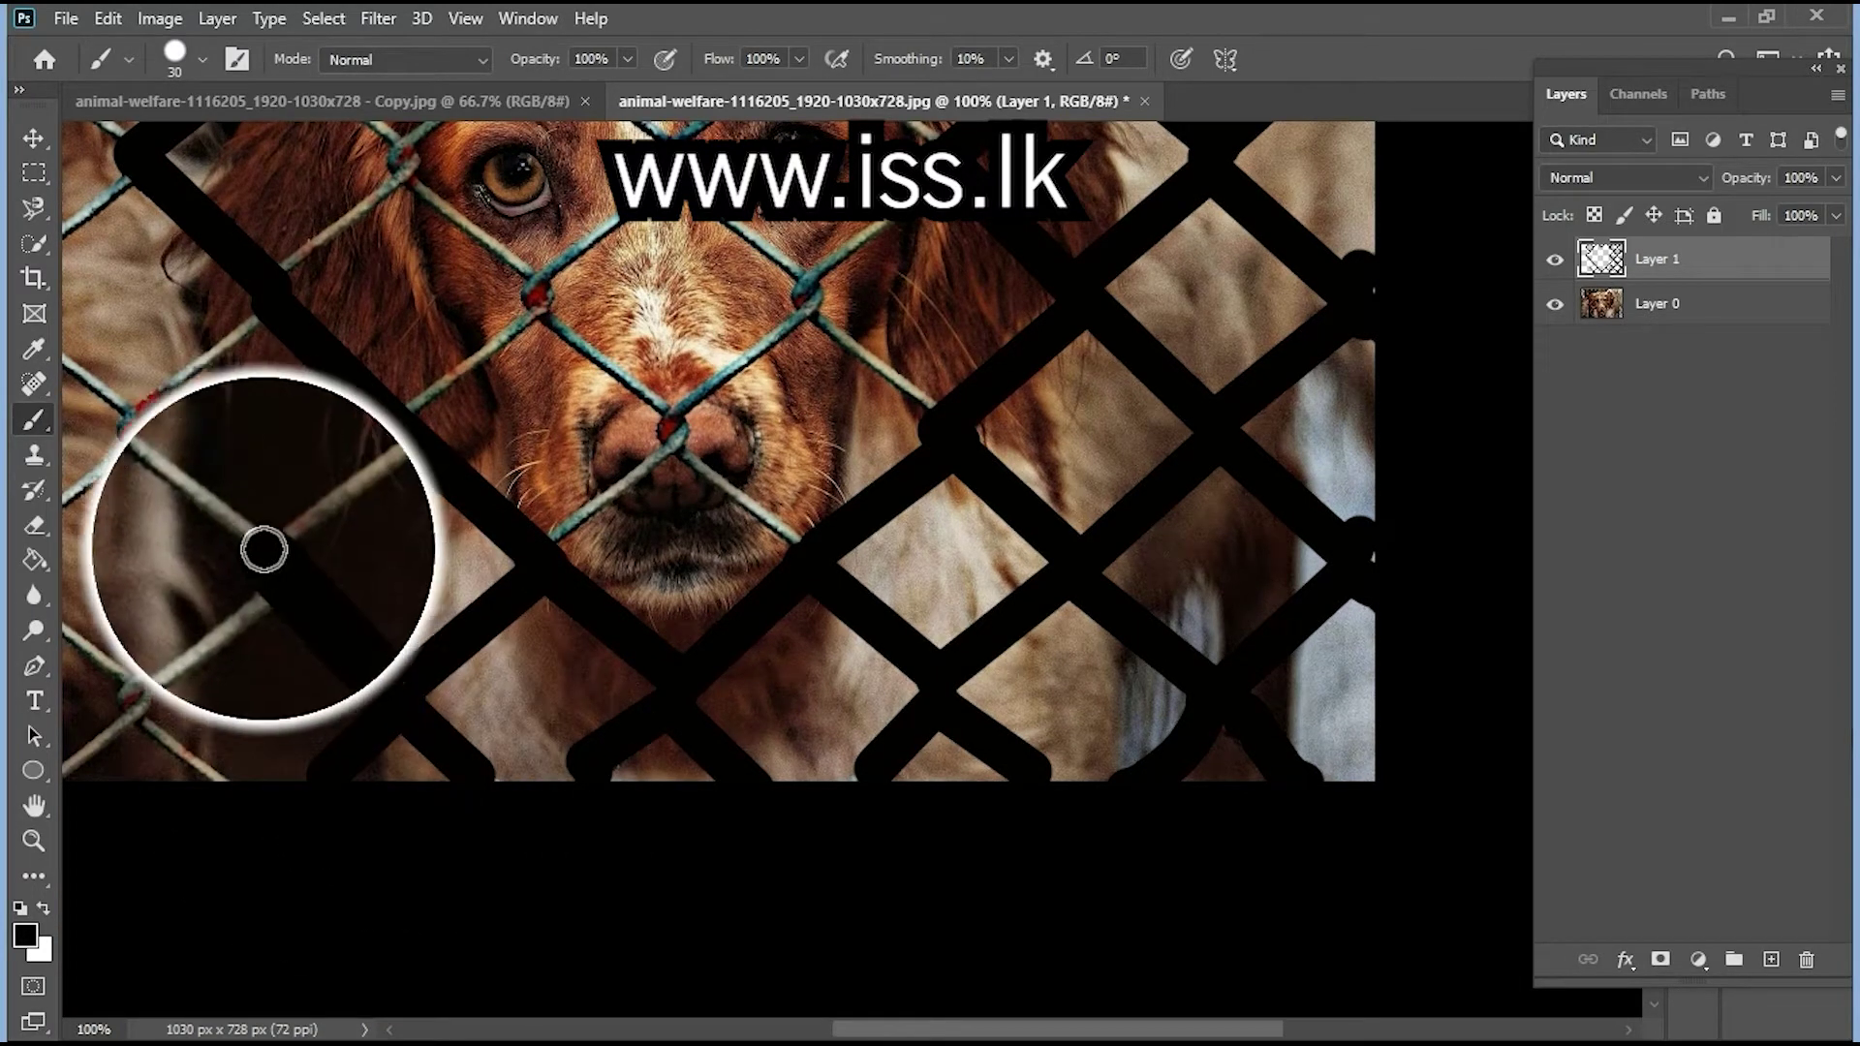
Fill gaps and cover the remaining diagonal wires on the lower left in black
scroll(320, 431, up, 3)
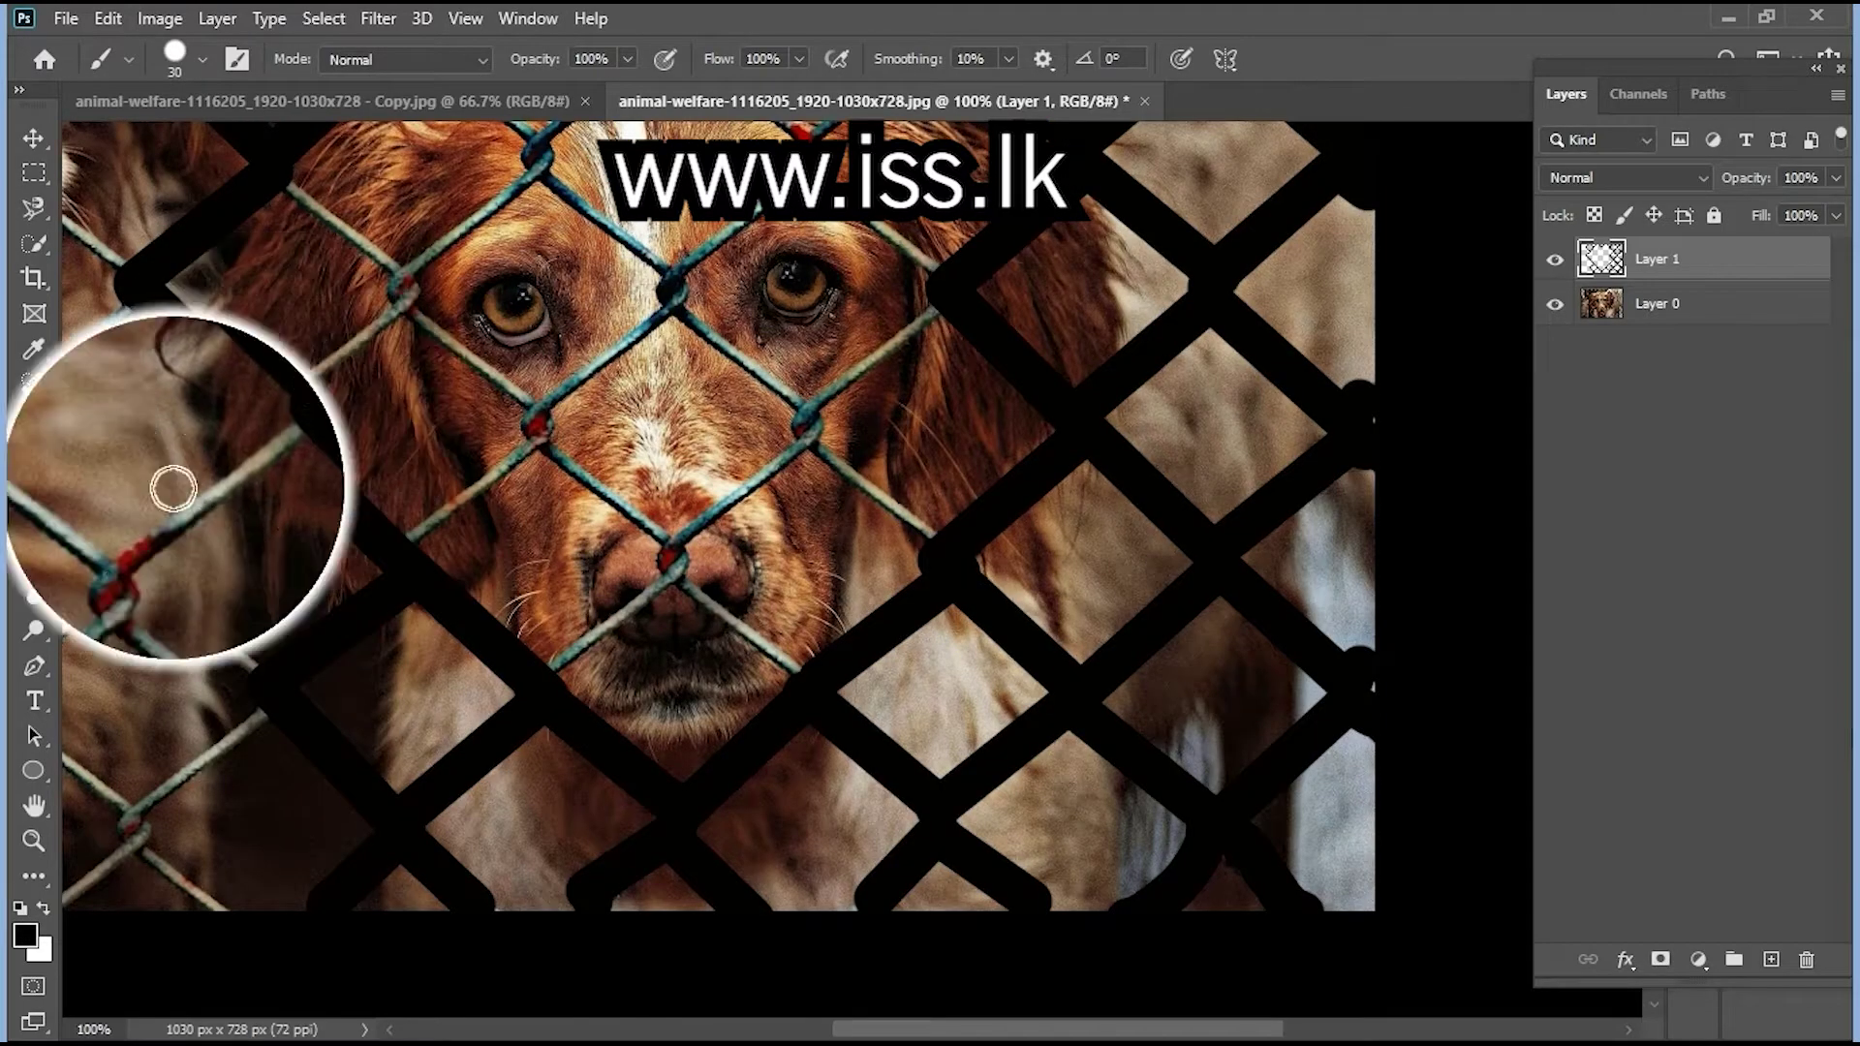
drag(131, 286, 310, 450)
drag(129, 562, 252, 673)
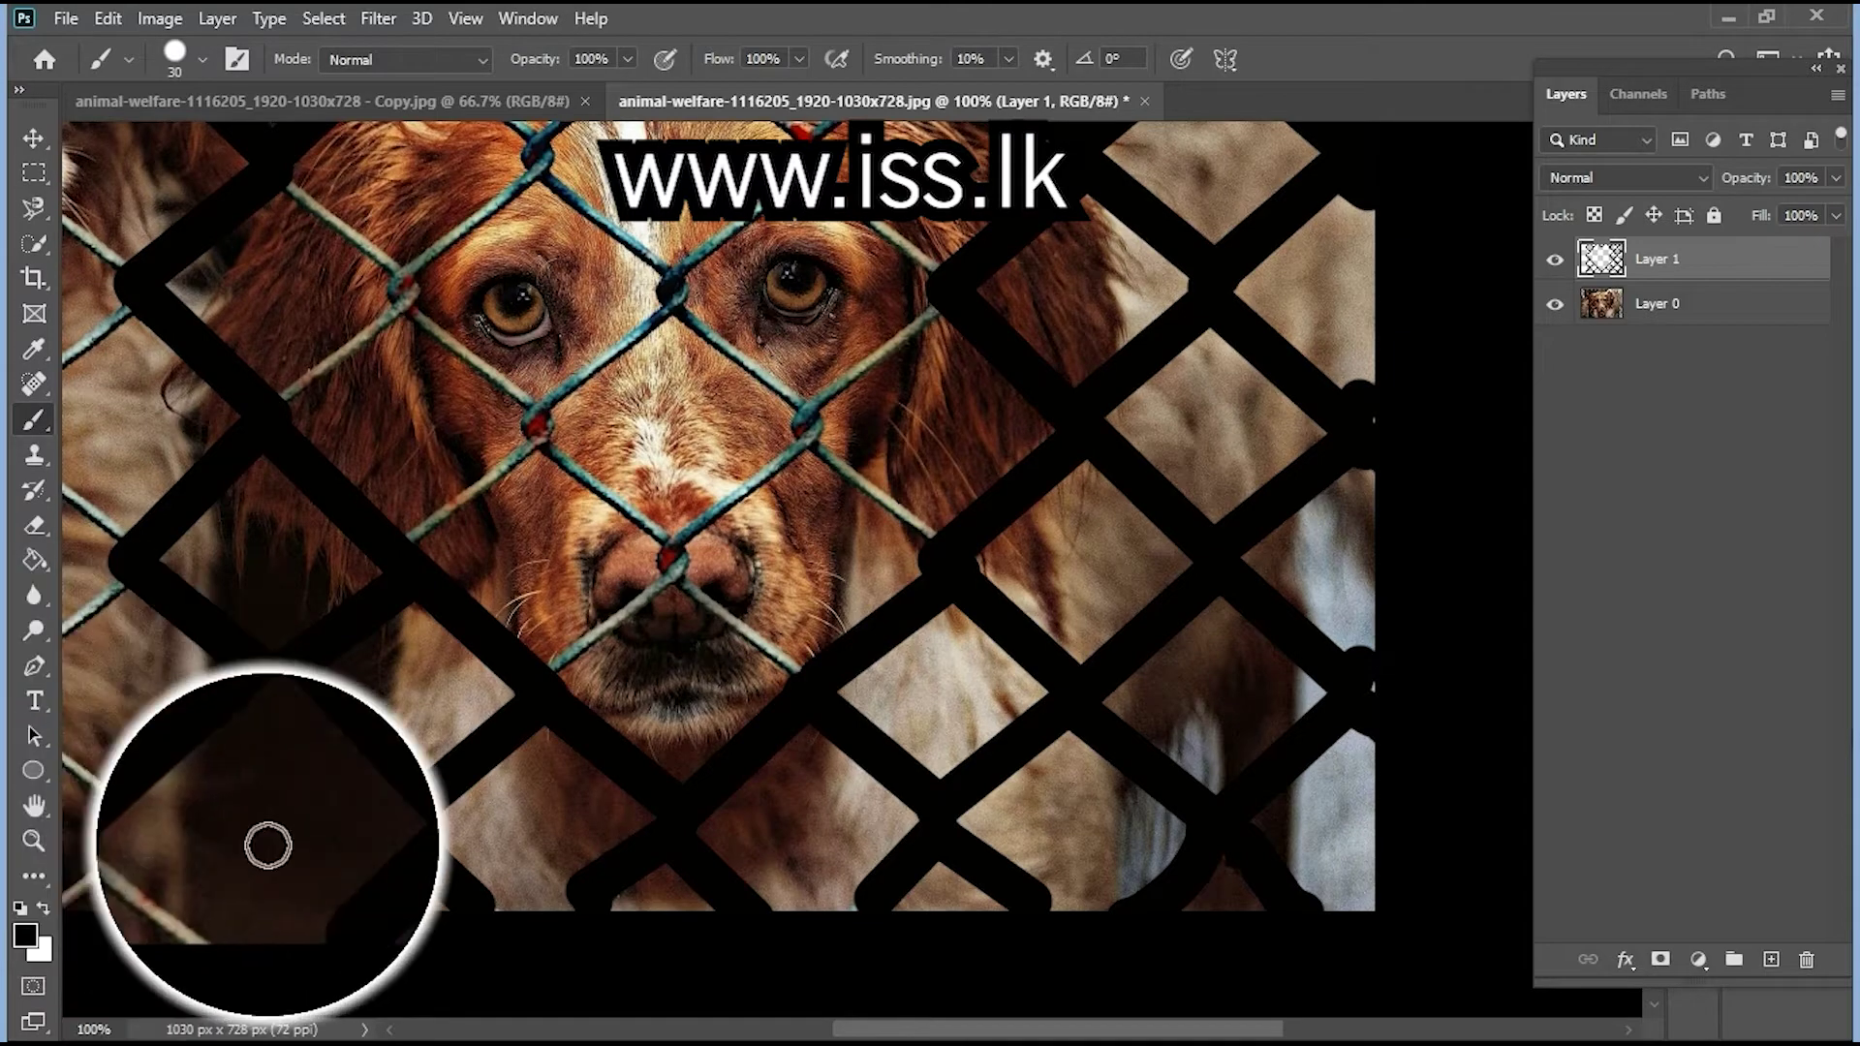
scroll(271, 842, left, 5)
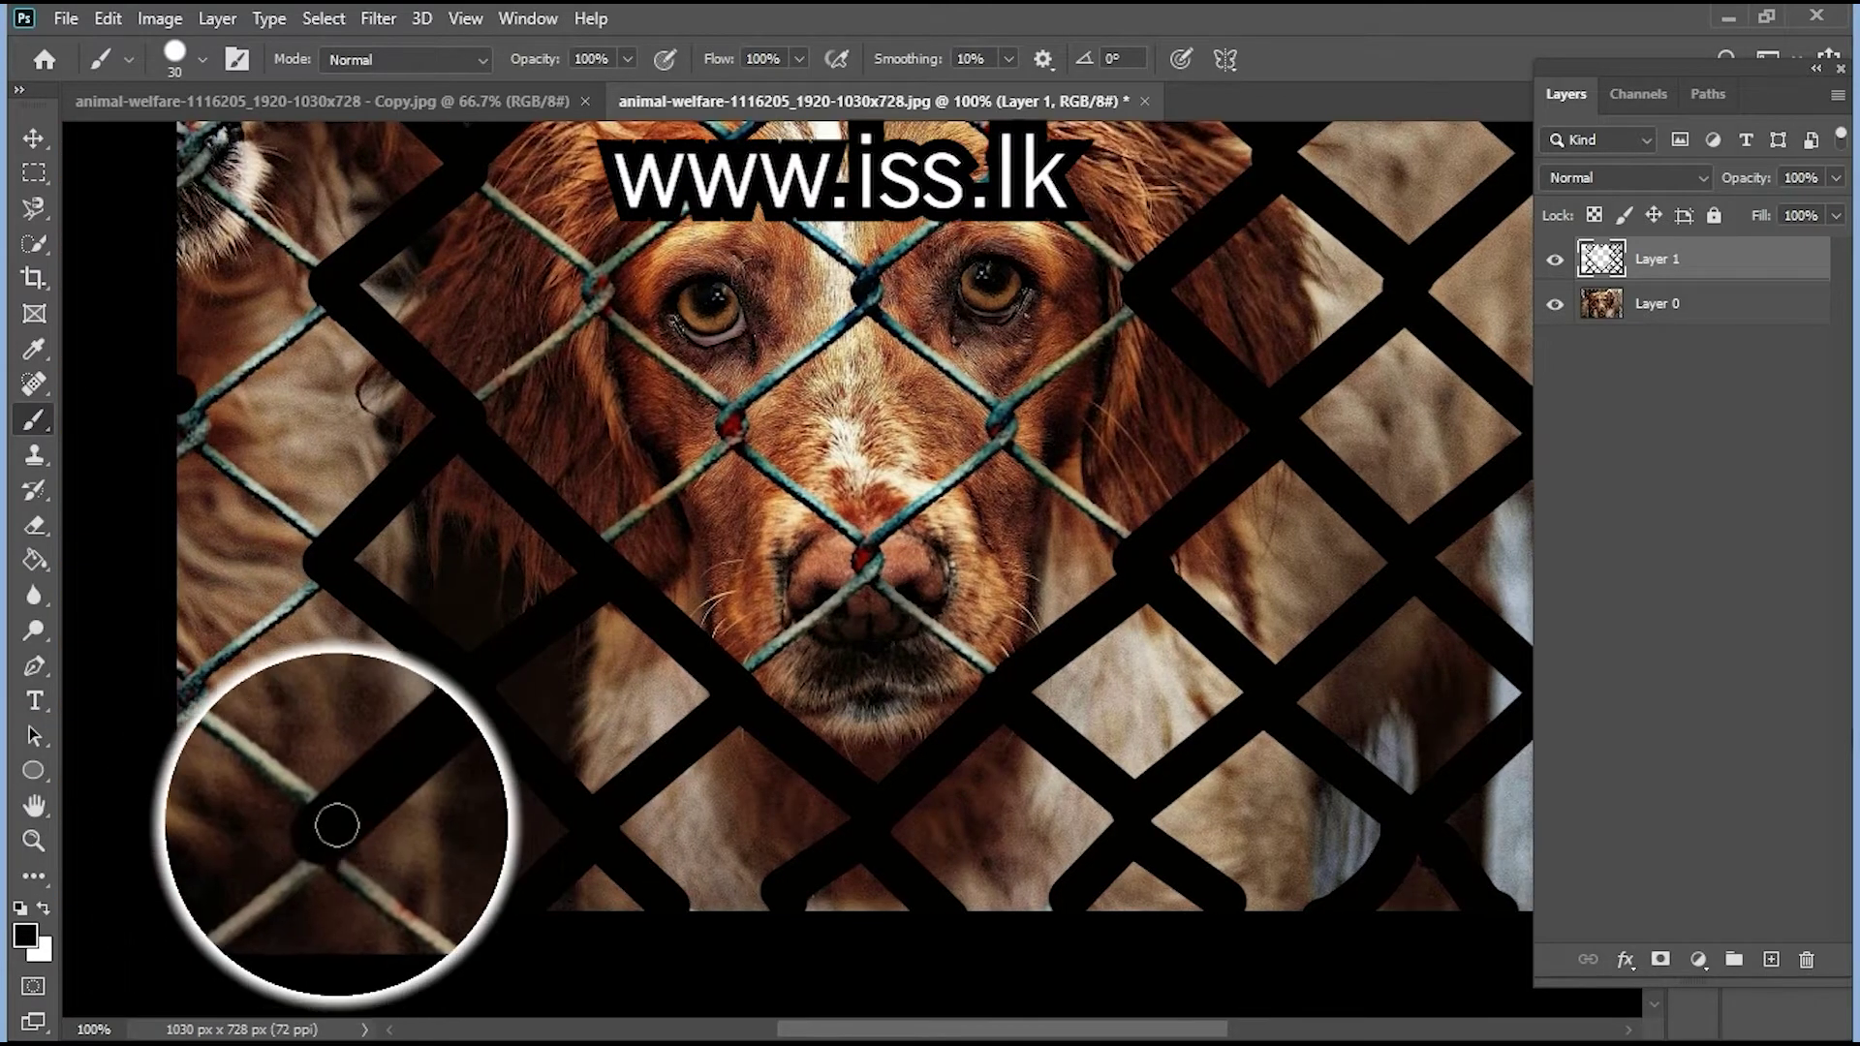
drag(332, 830, 216, 938)
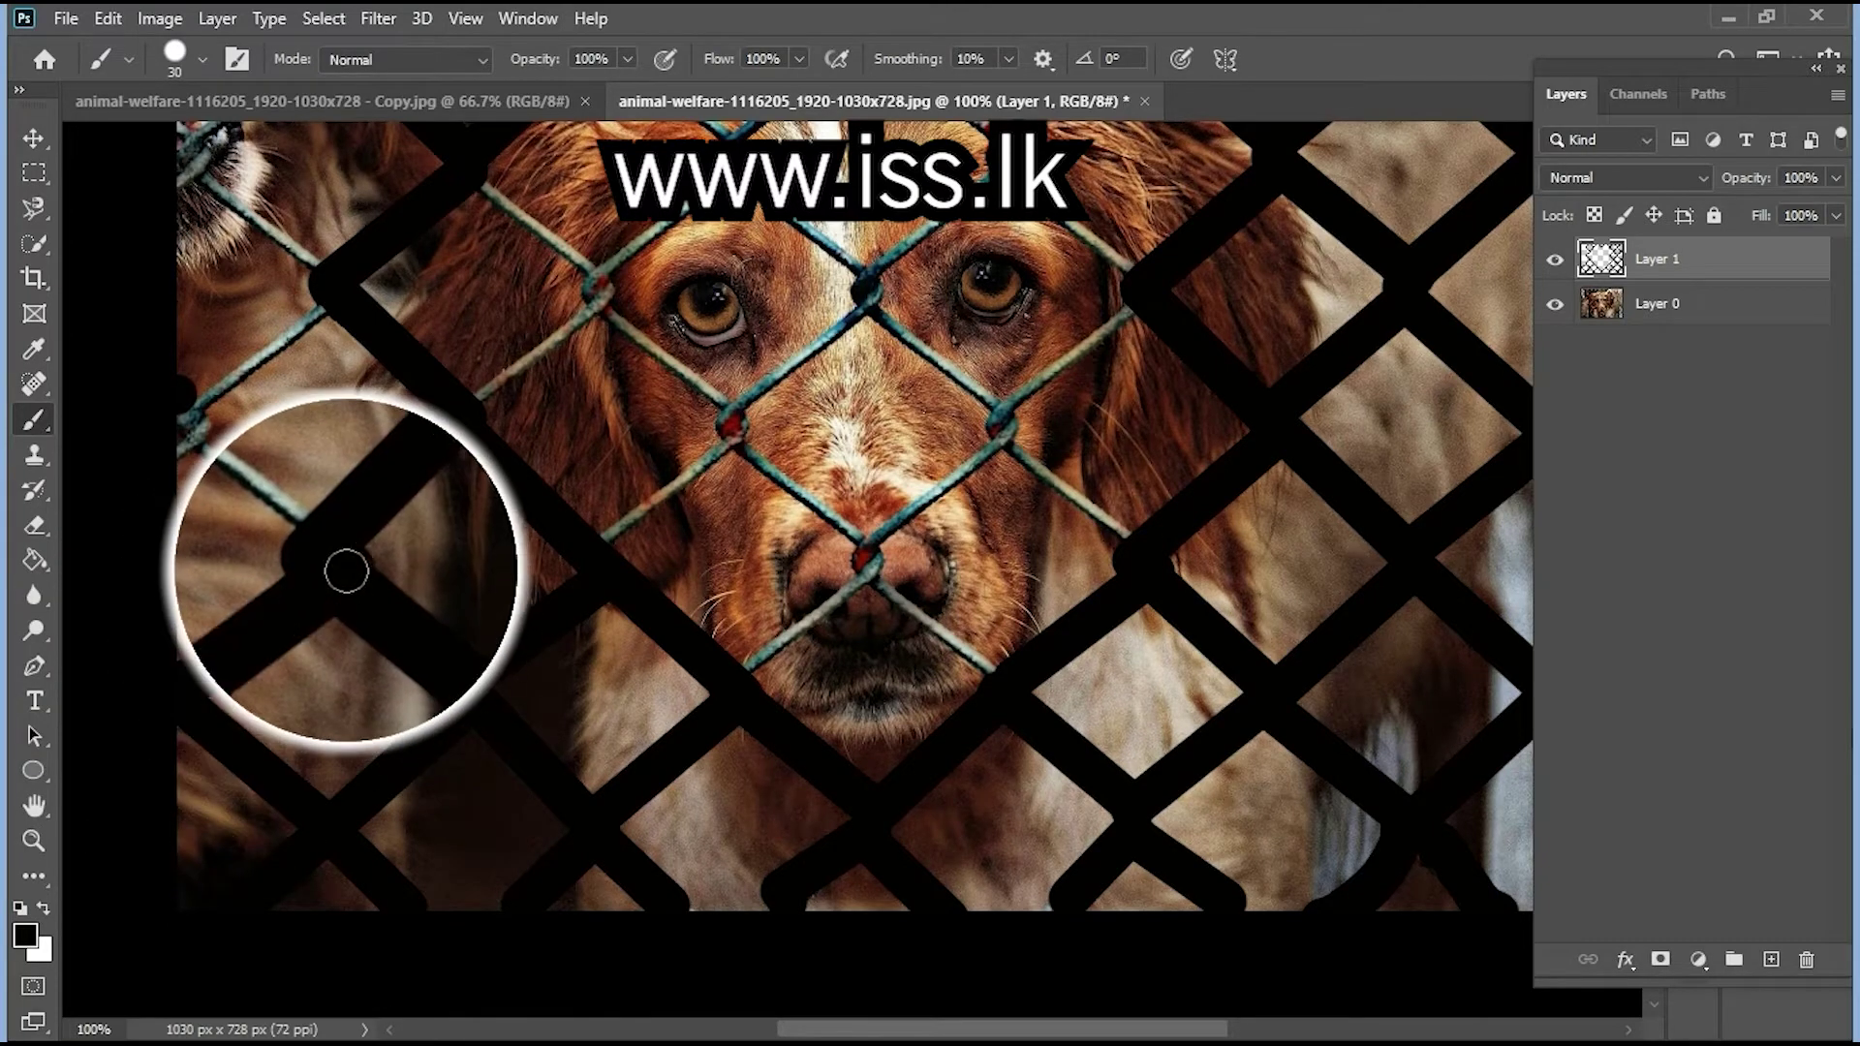
scroll(345, 572, up, 2)
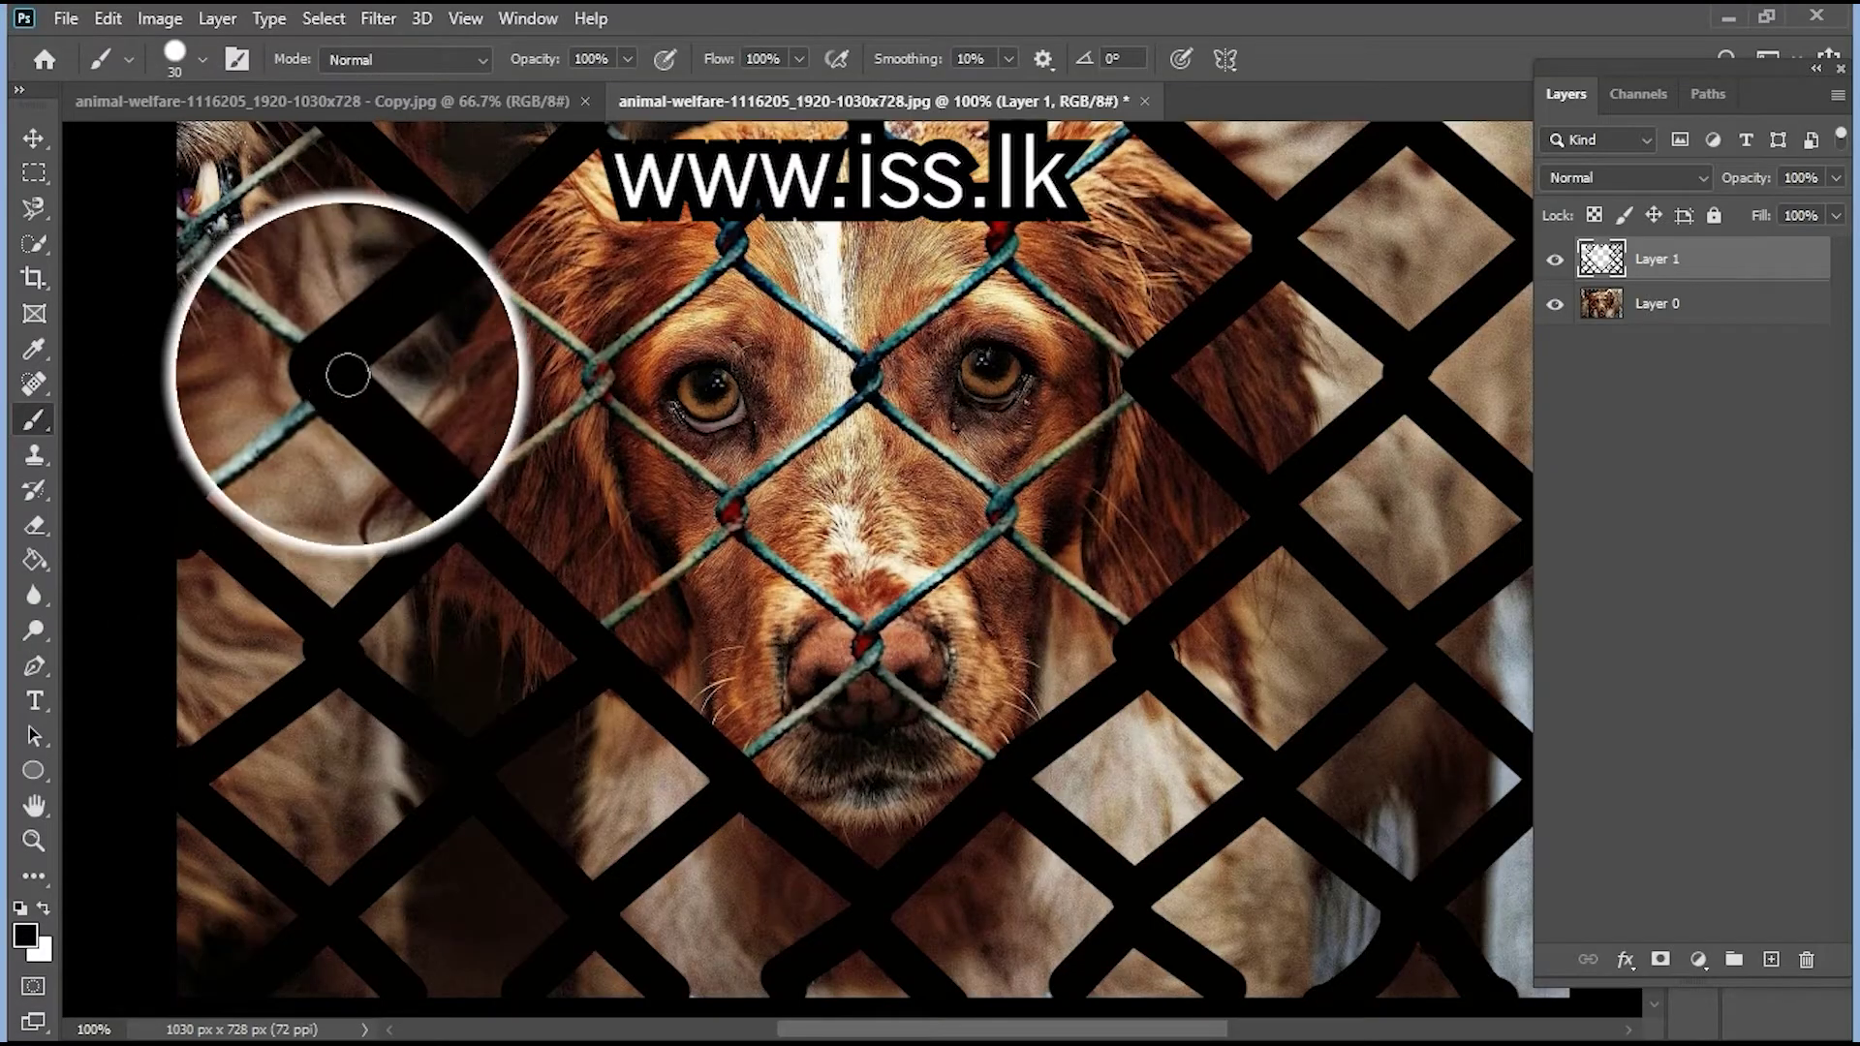
scroll(355, 386, up, 4)
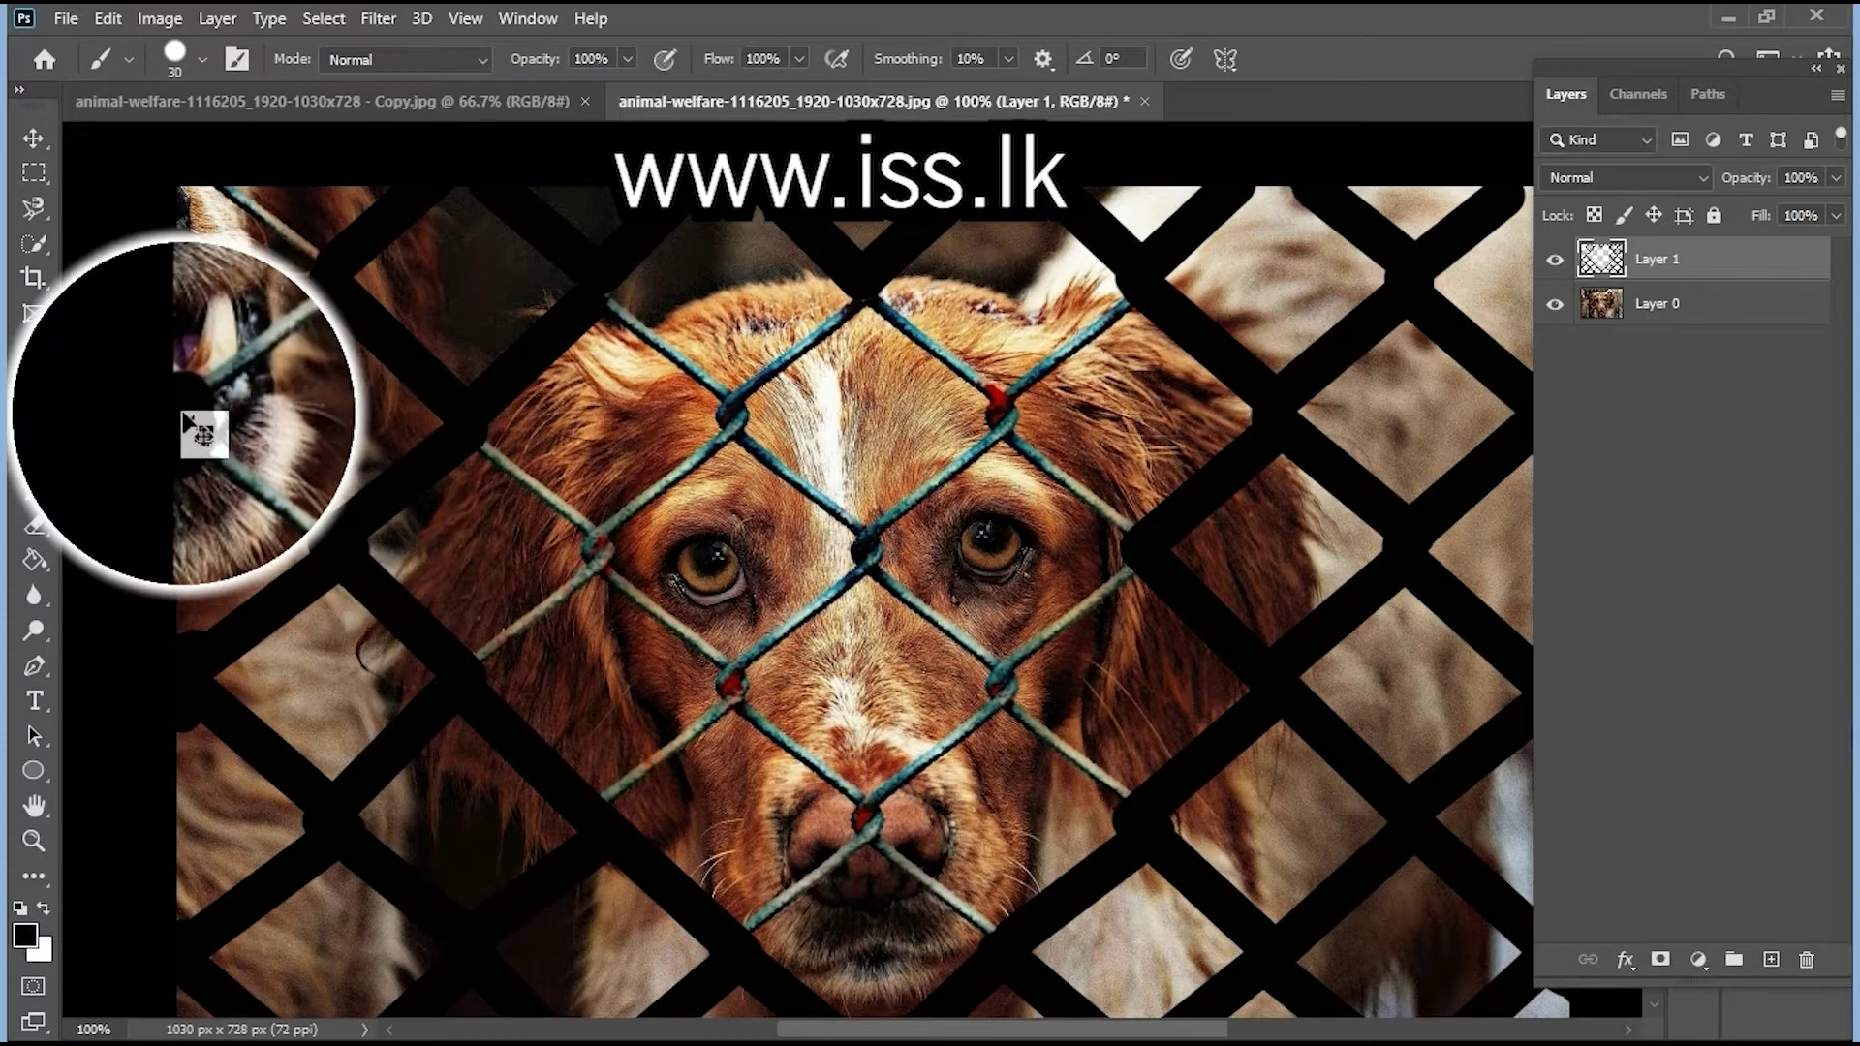
scroll(326, 544, up, 2)
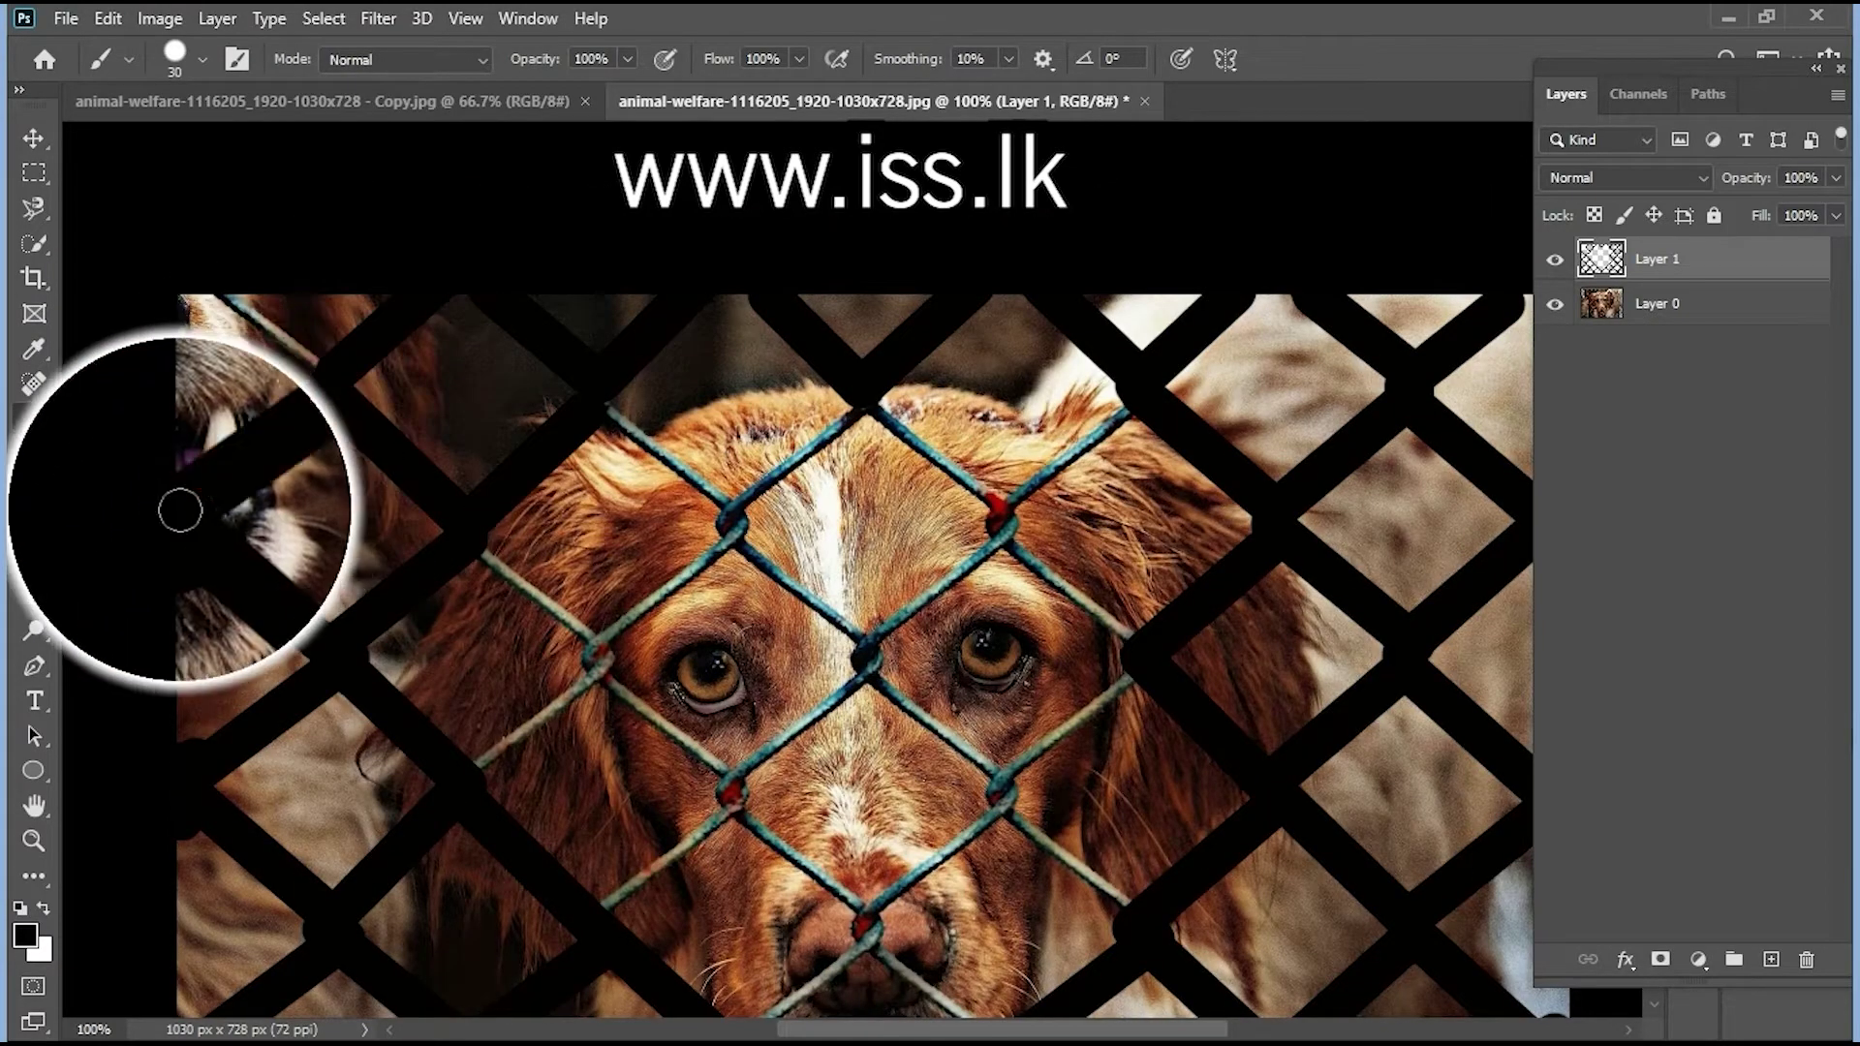
scroll(332, 449, up, 1)
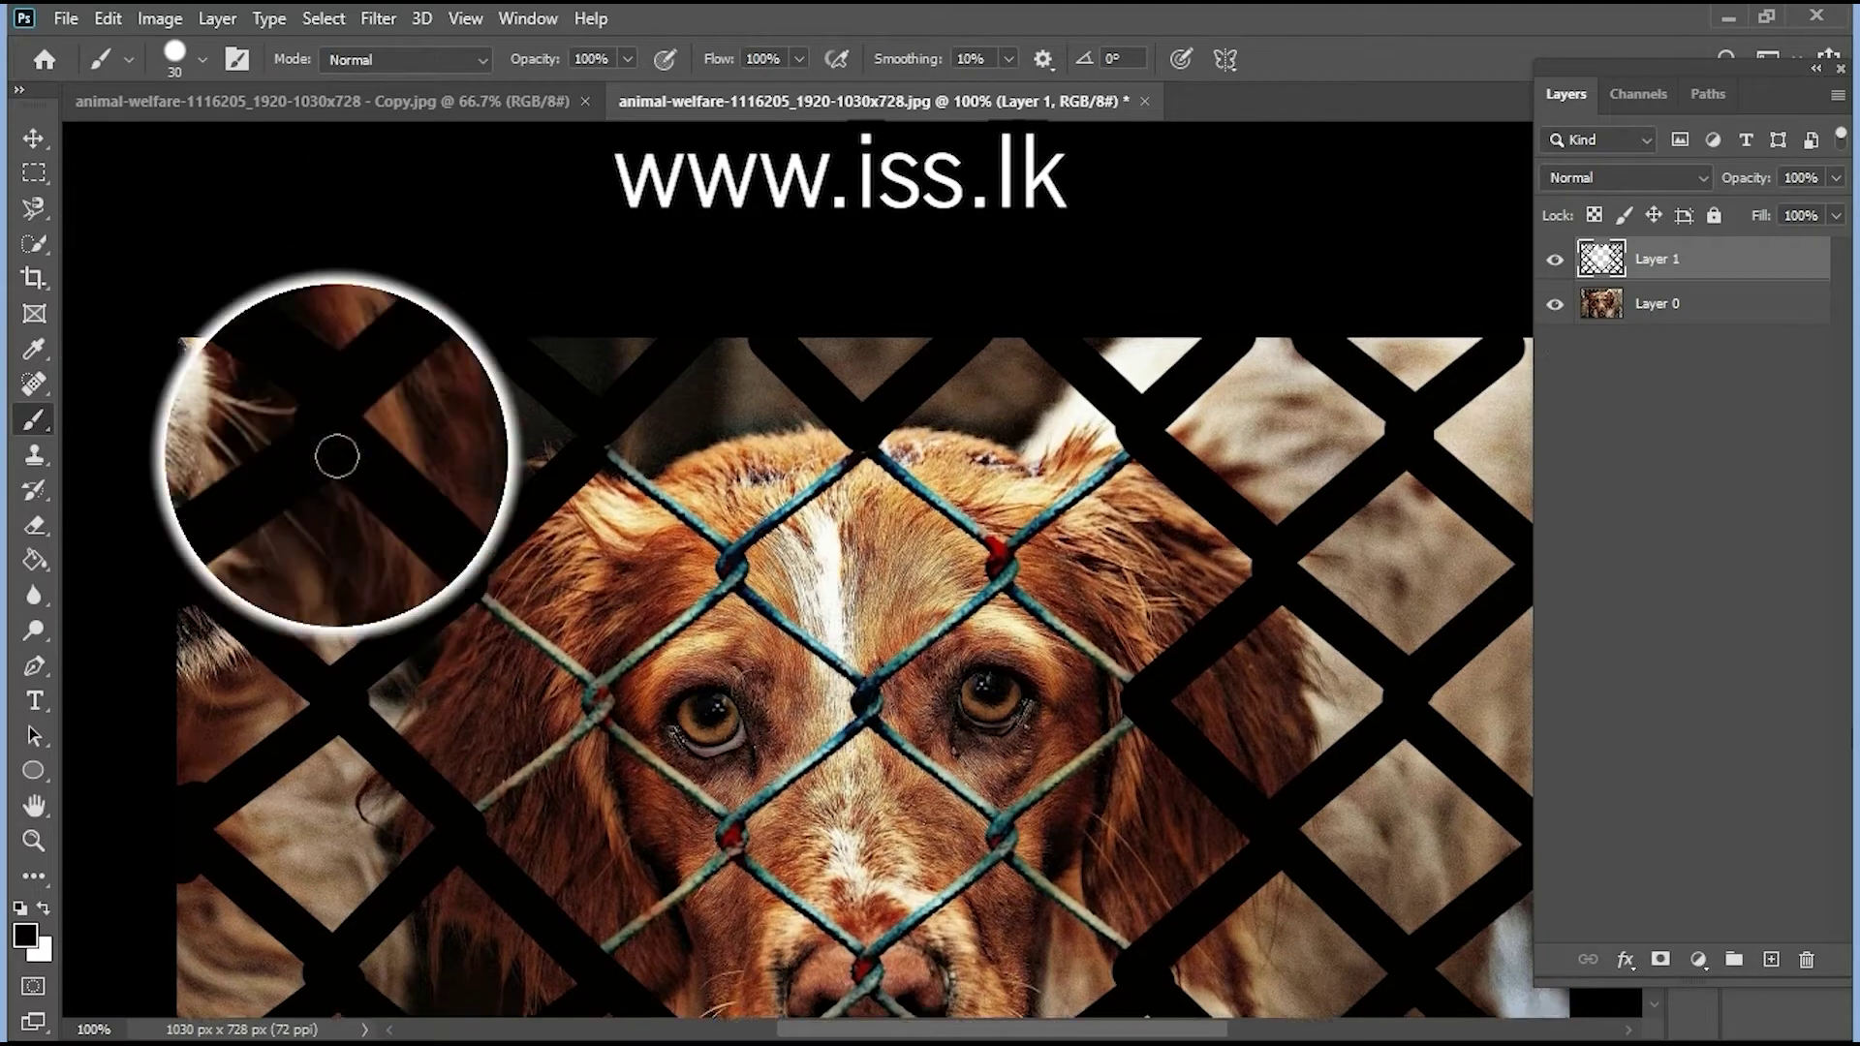
scroll(601, 615, down, 2)
Zoom in on the dog's face and reduce the brush size to 20 px
key(ctrl+plus)
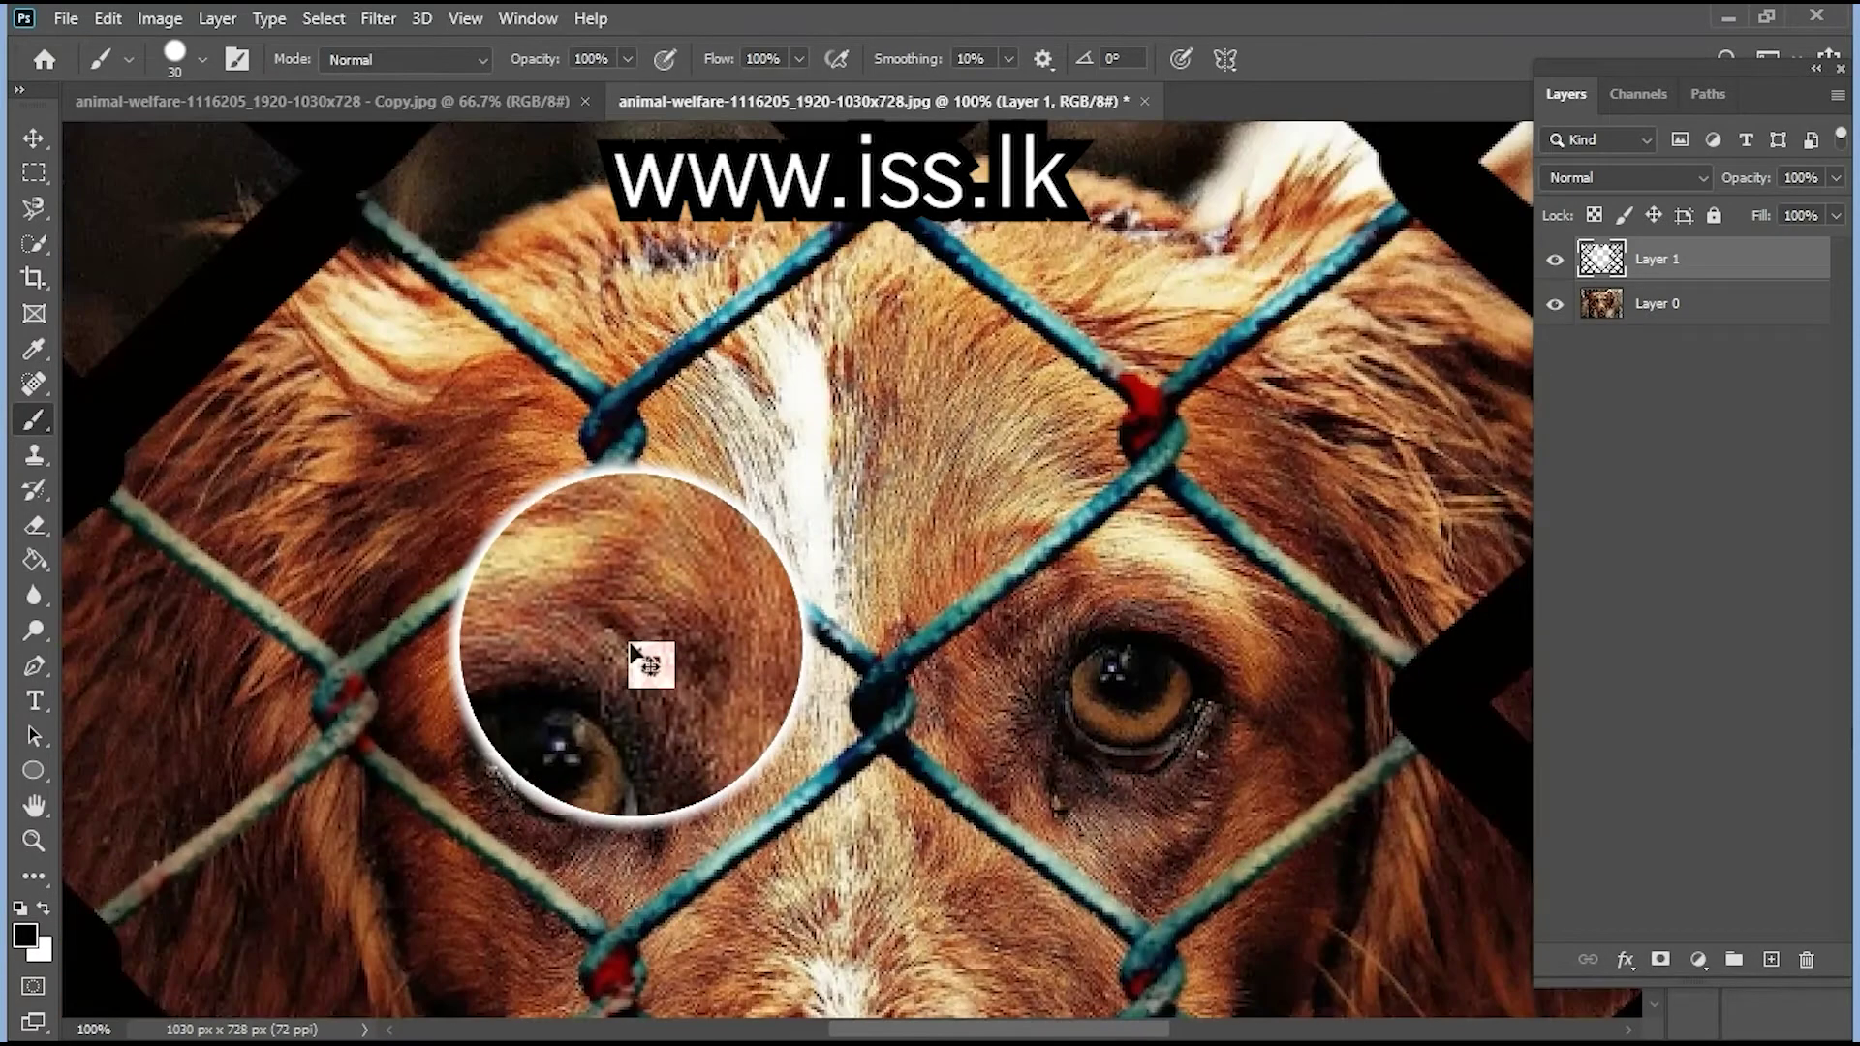
scroll(659, 654, up, 3)
click(199, 58)
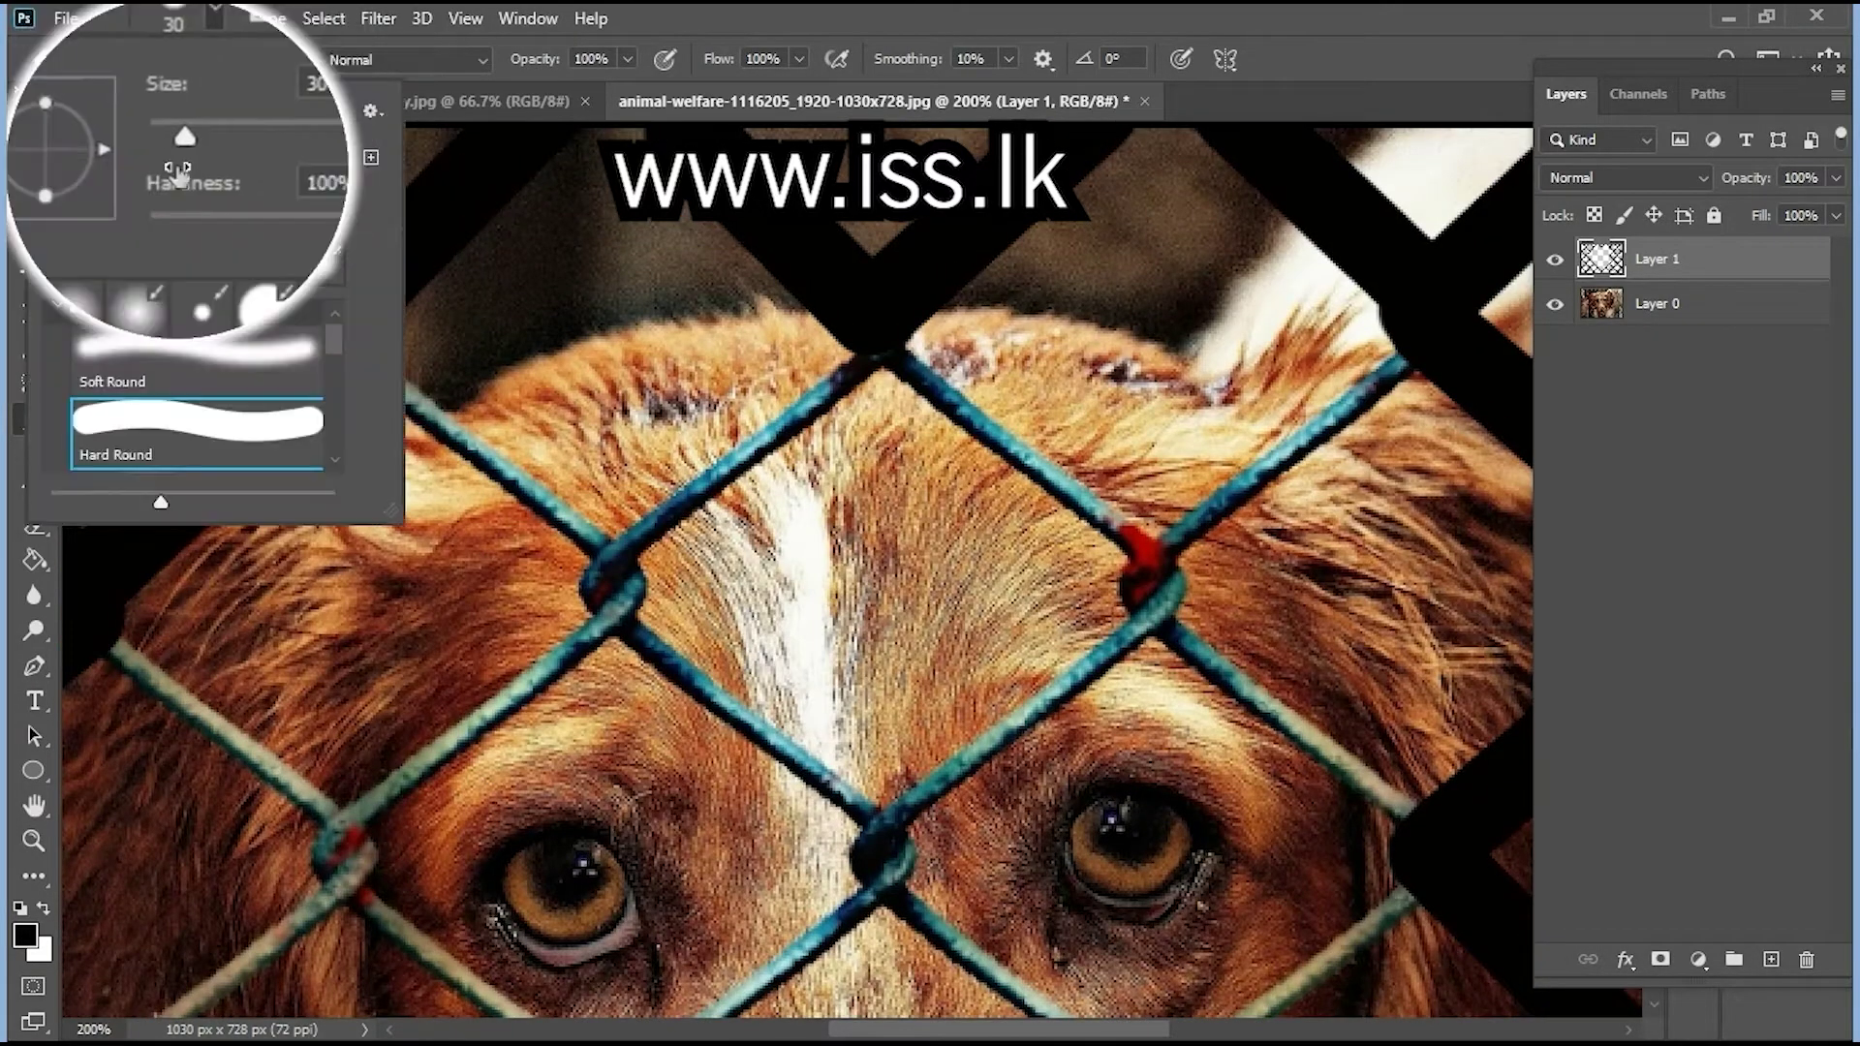
drag(182, 145, 173, 145)
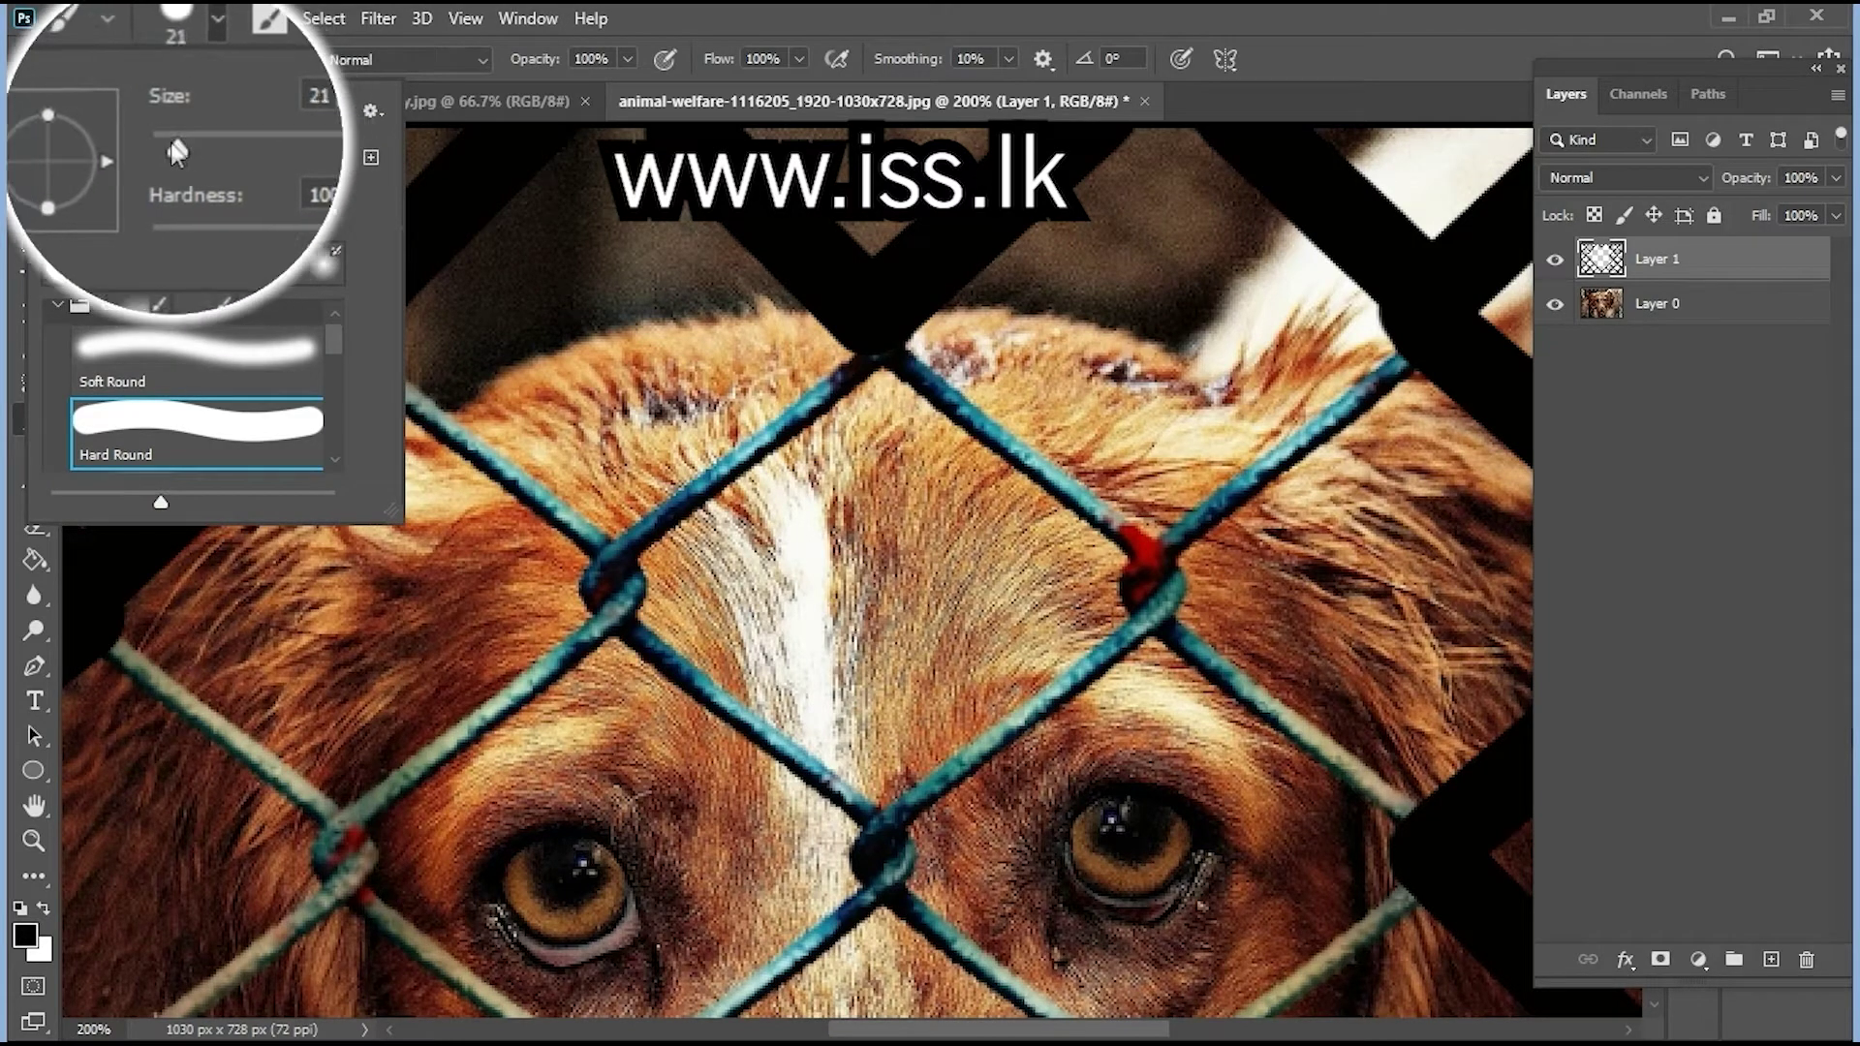
click(429, 188)
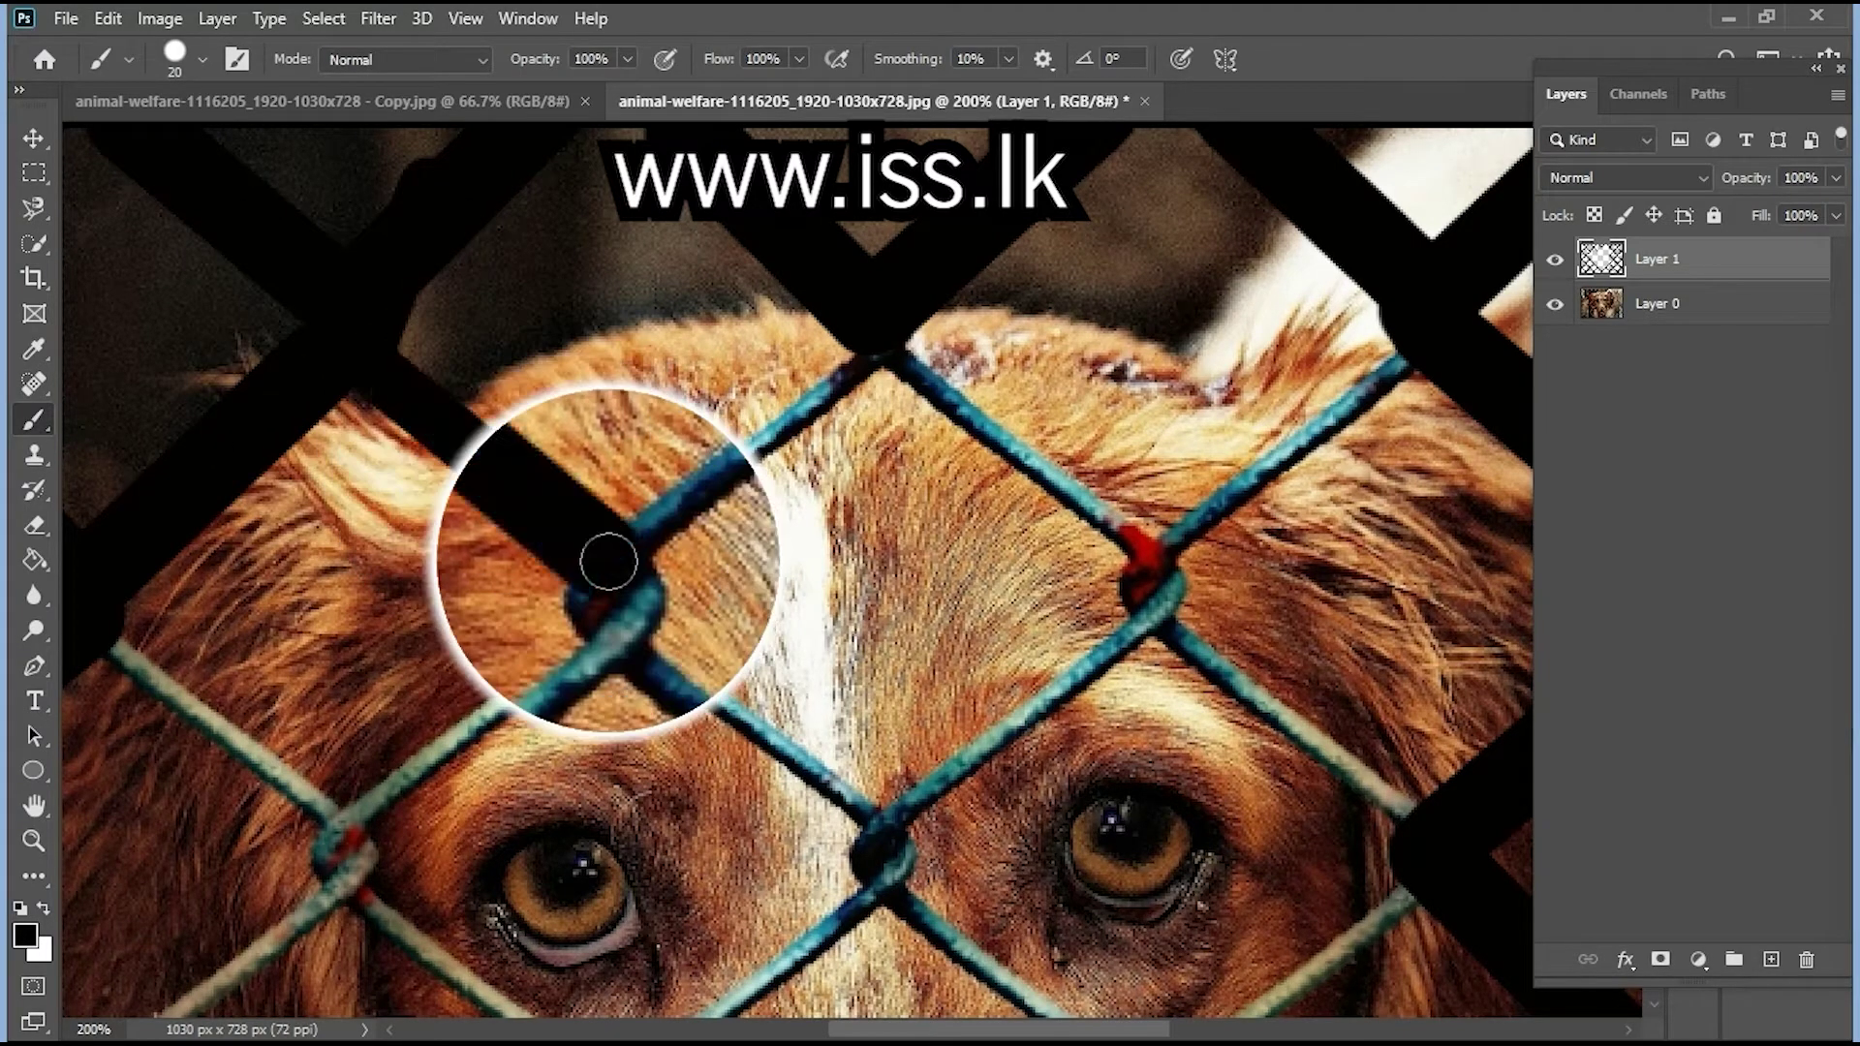
Paint black over the wires crossing the dog's forehead and the red wire knot
drag(615, 540, 880, 332)
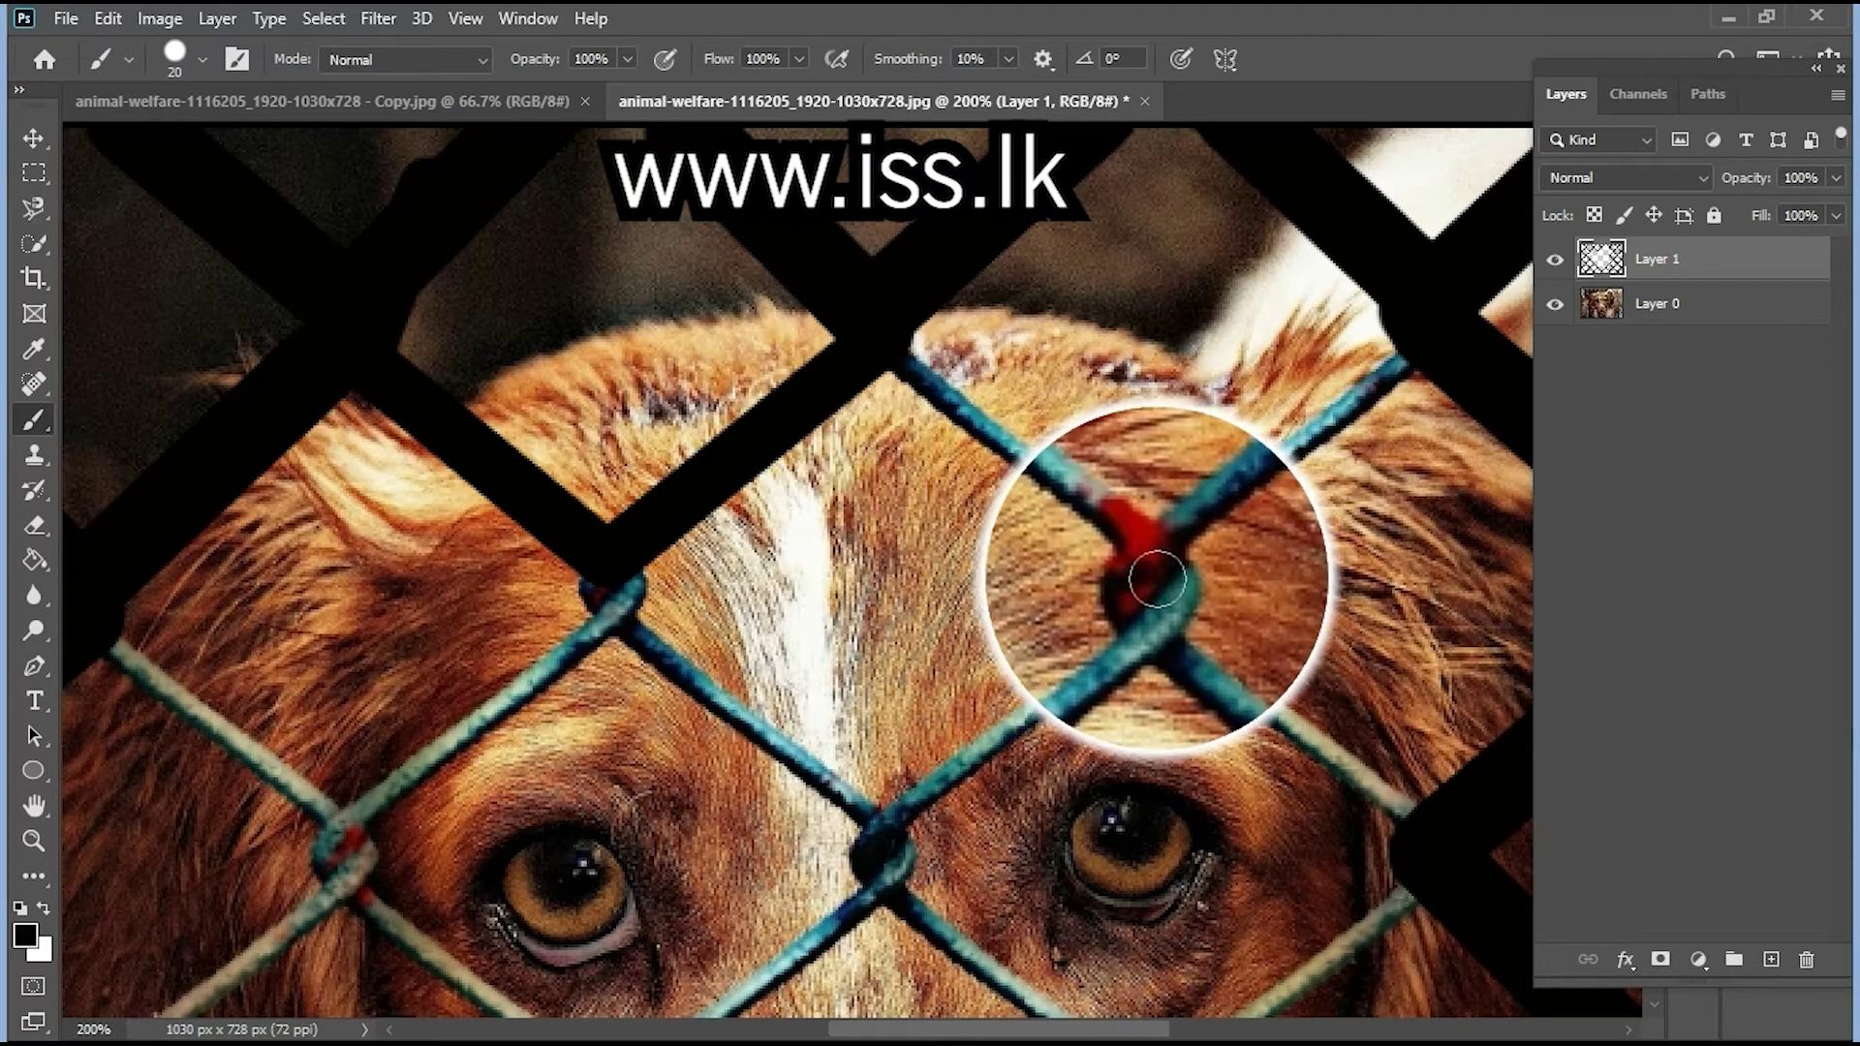
drag(1158, 579, 1422, 341)
scroll(1369, 353, down, 2)
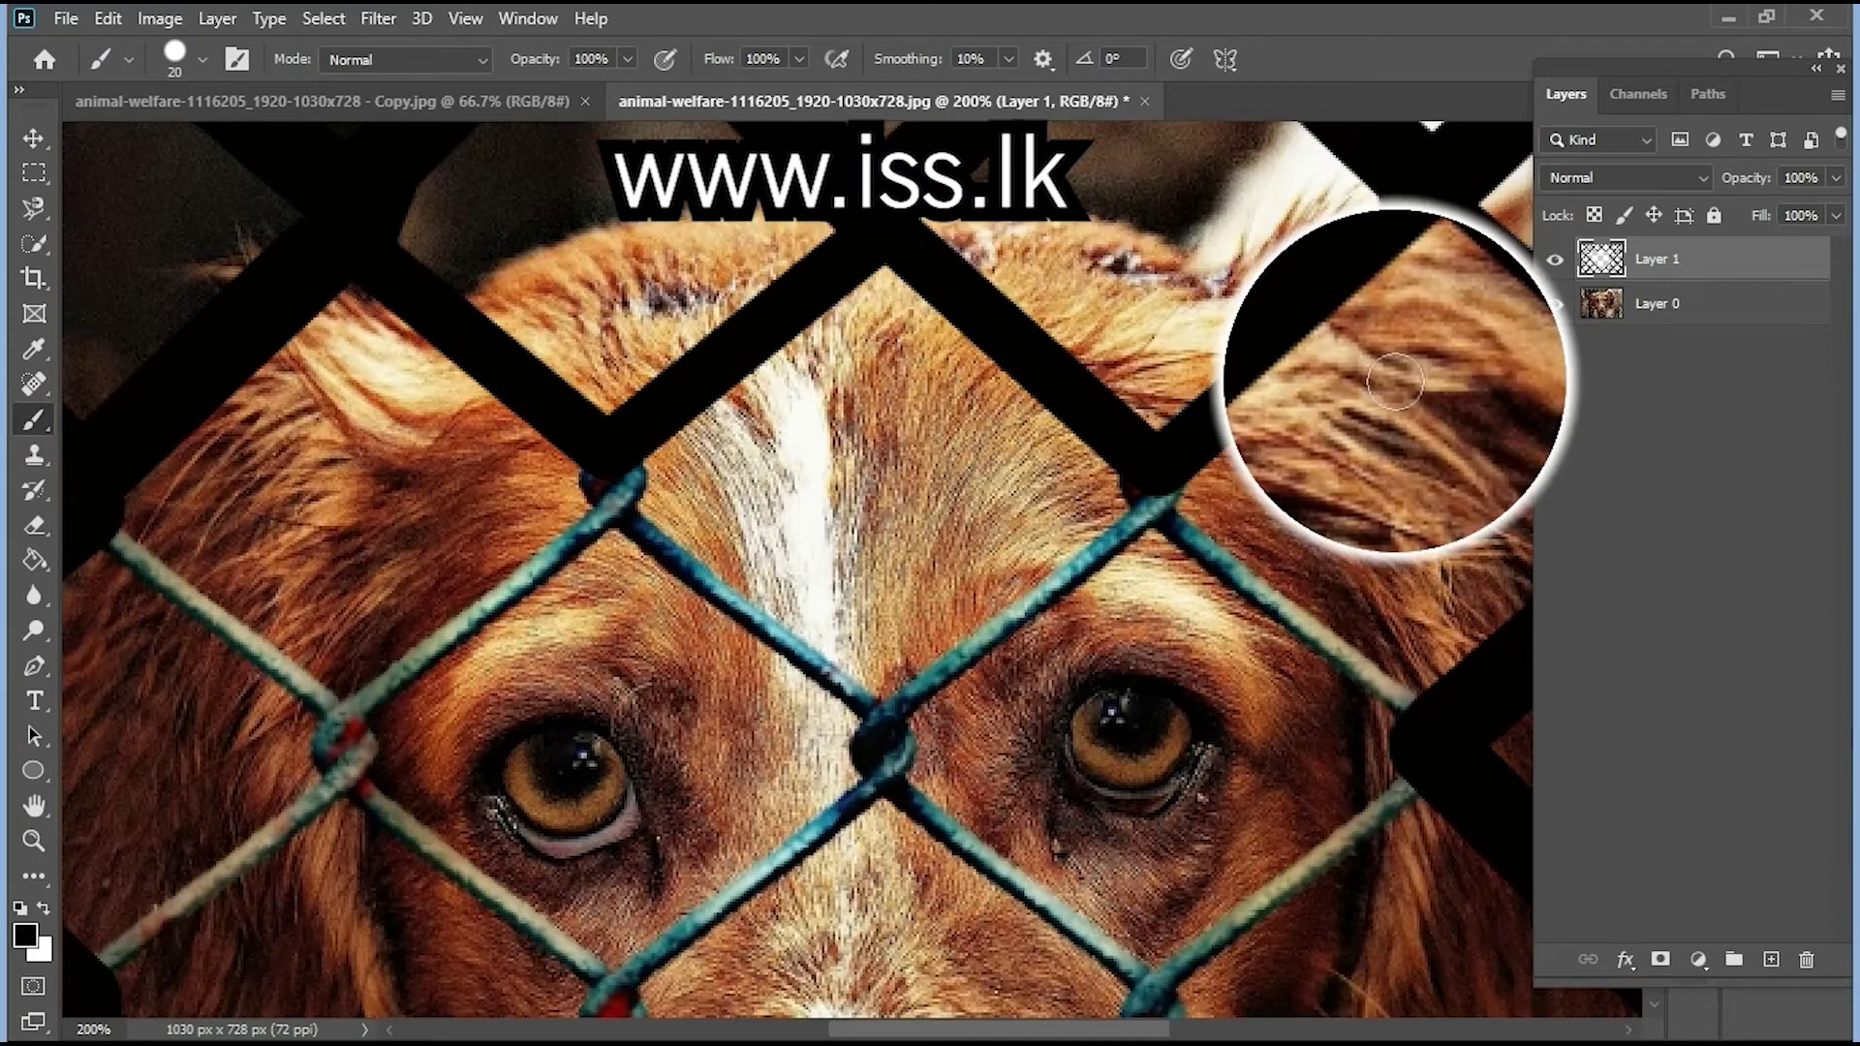
drag(1154, 477, 1150, 496)
shift+click(866, 750)
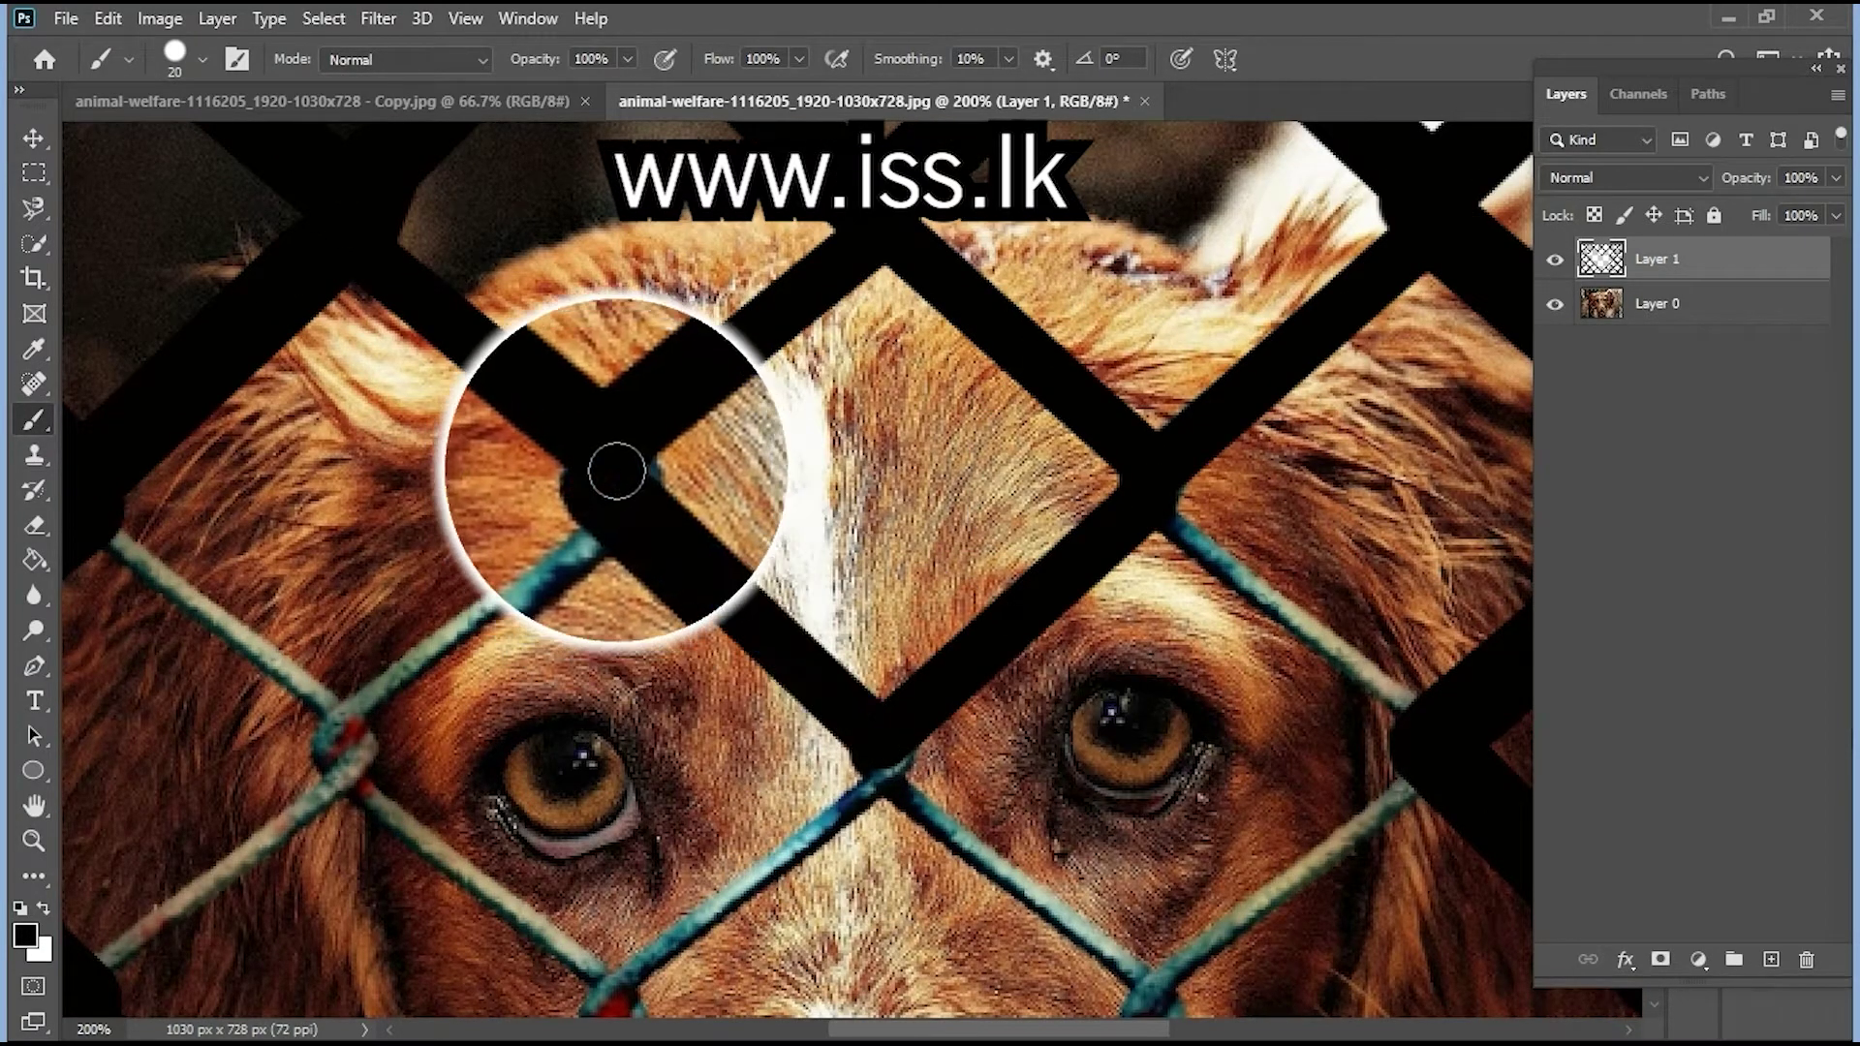
Cover the teal wires around the eyes and across the cheeks with straight black strokes
click(340, 725)
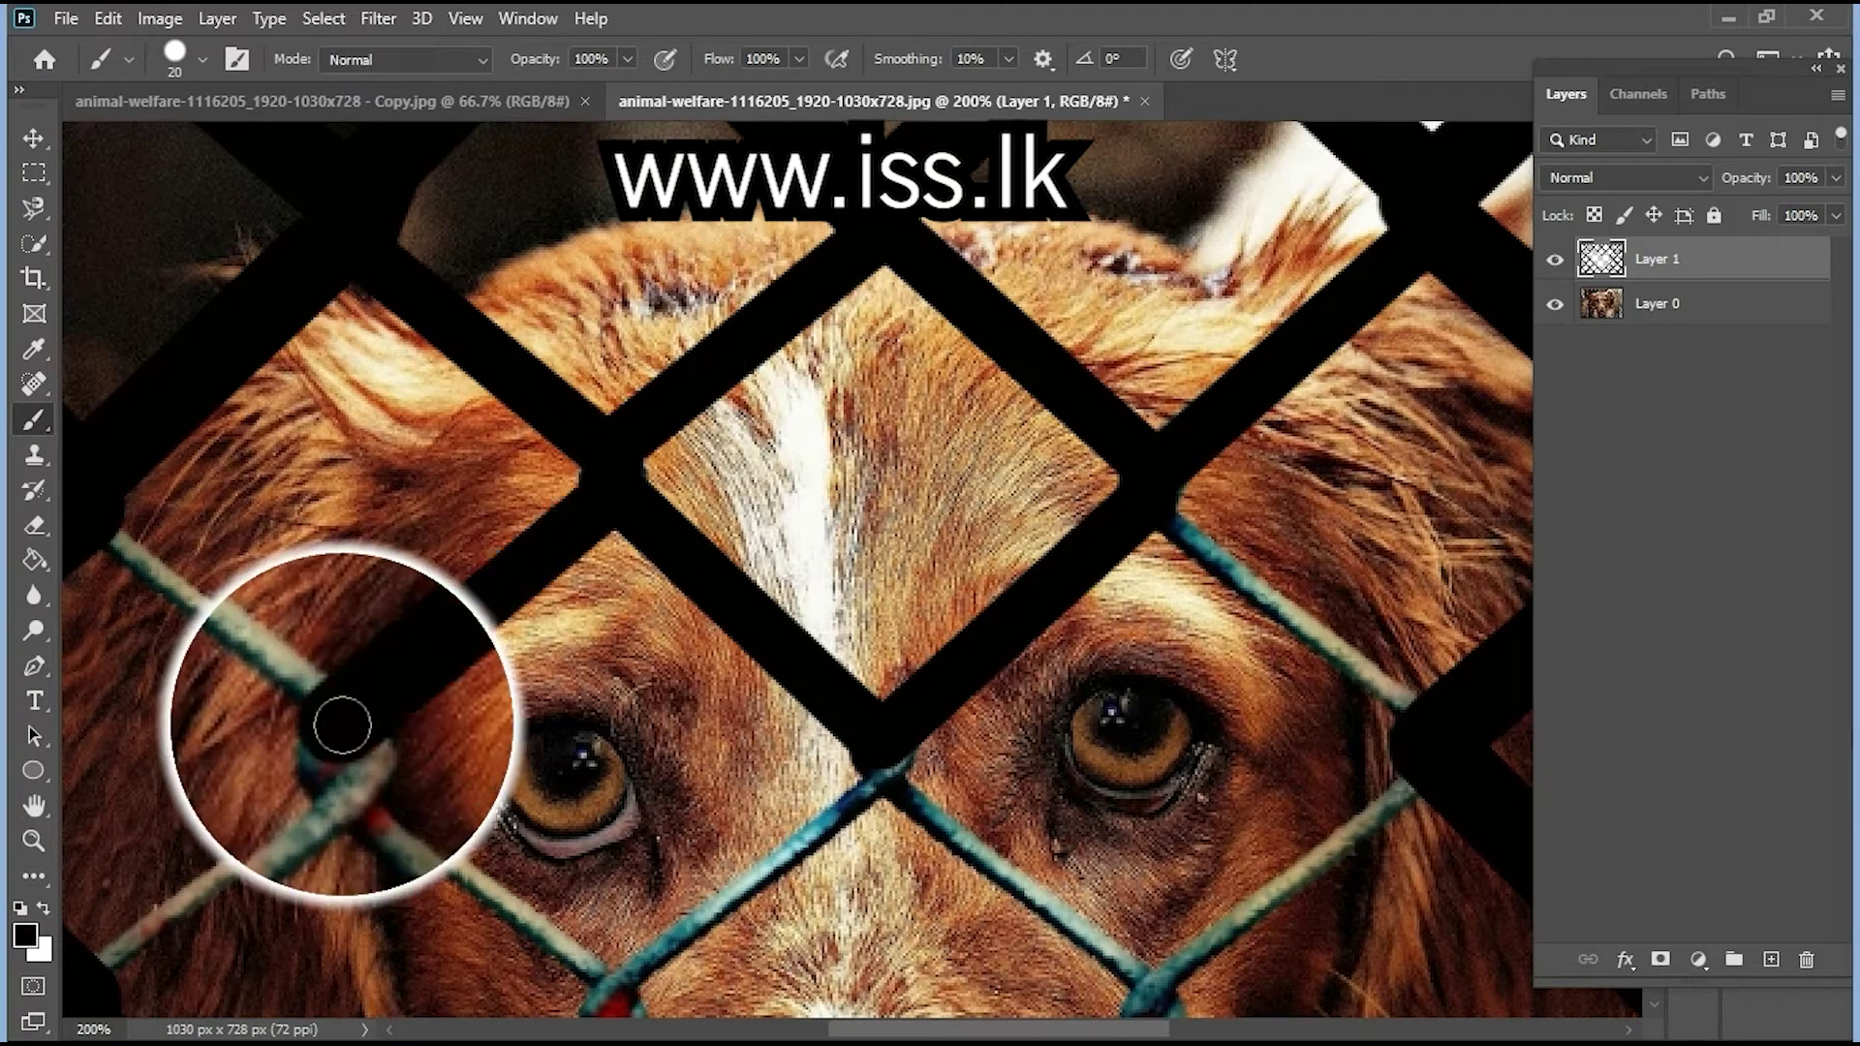
shift+click(132, 552)
scroll(132, 552, down, 2)
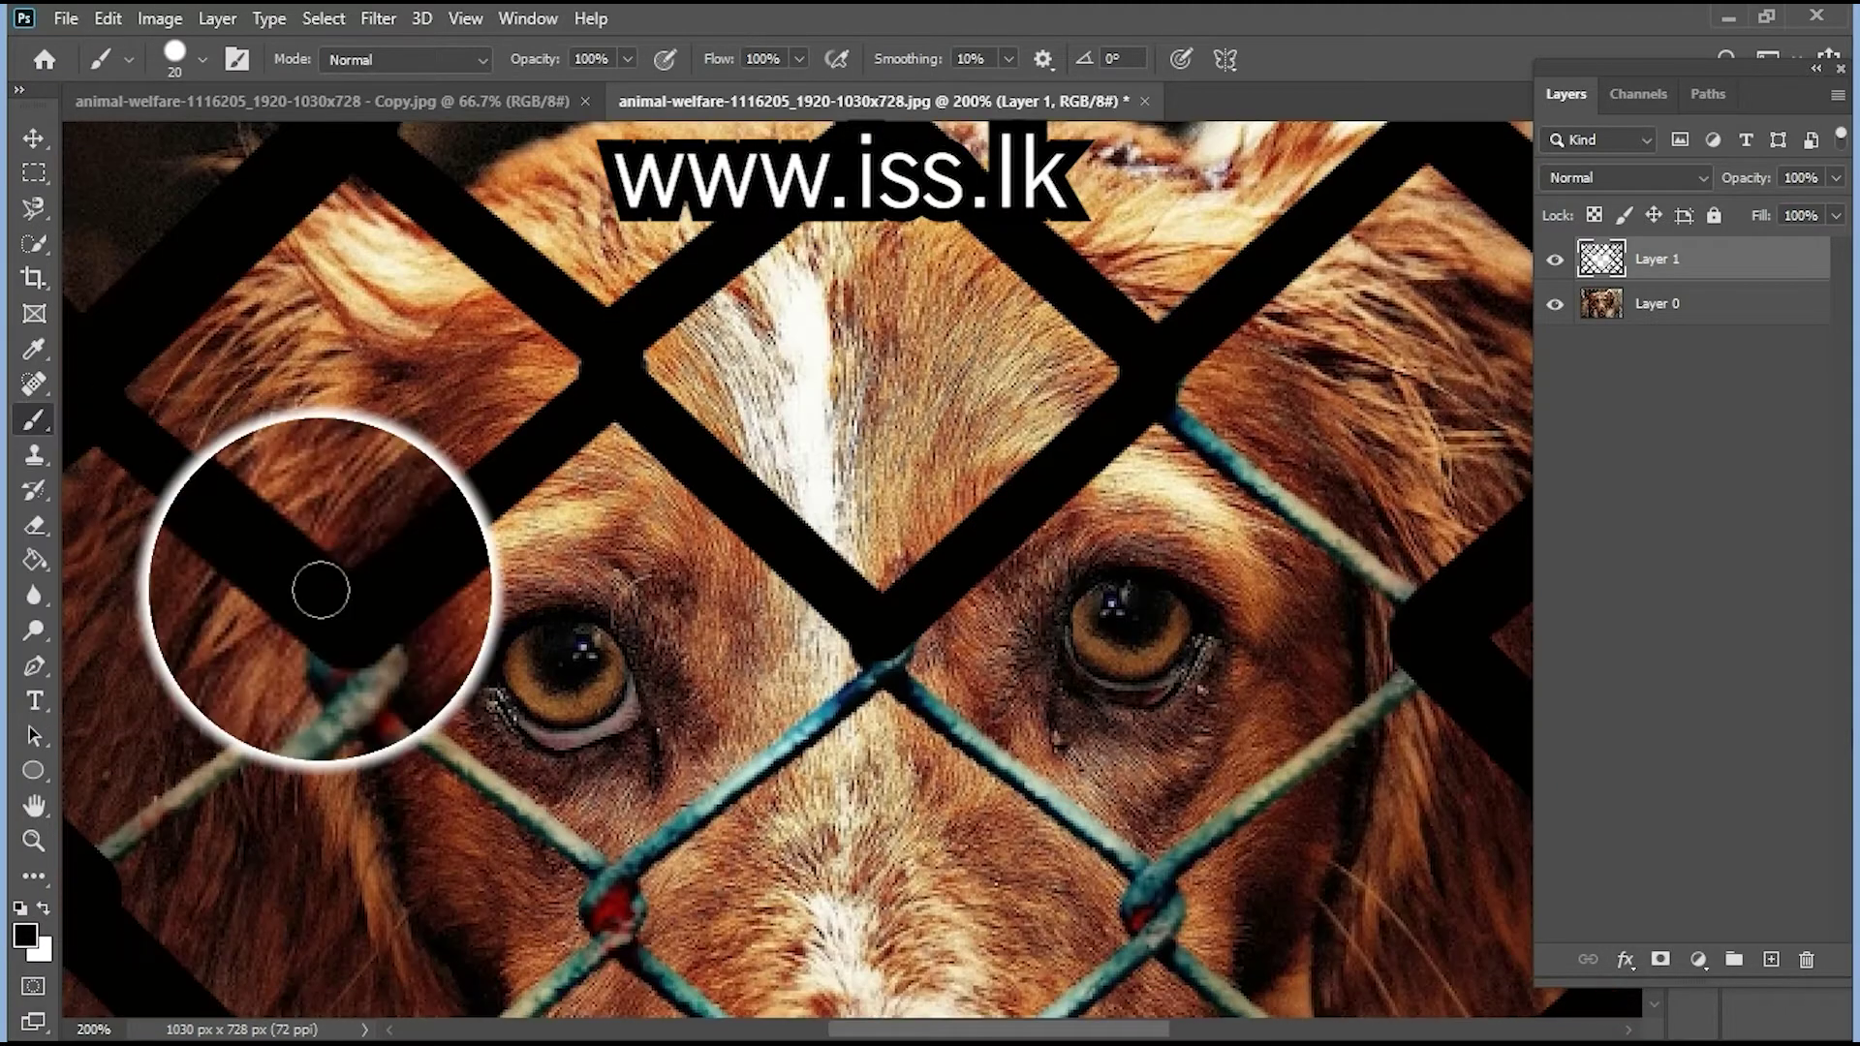
click(340, 641)
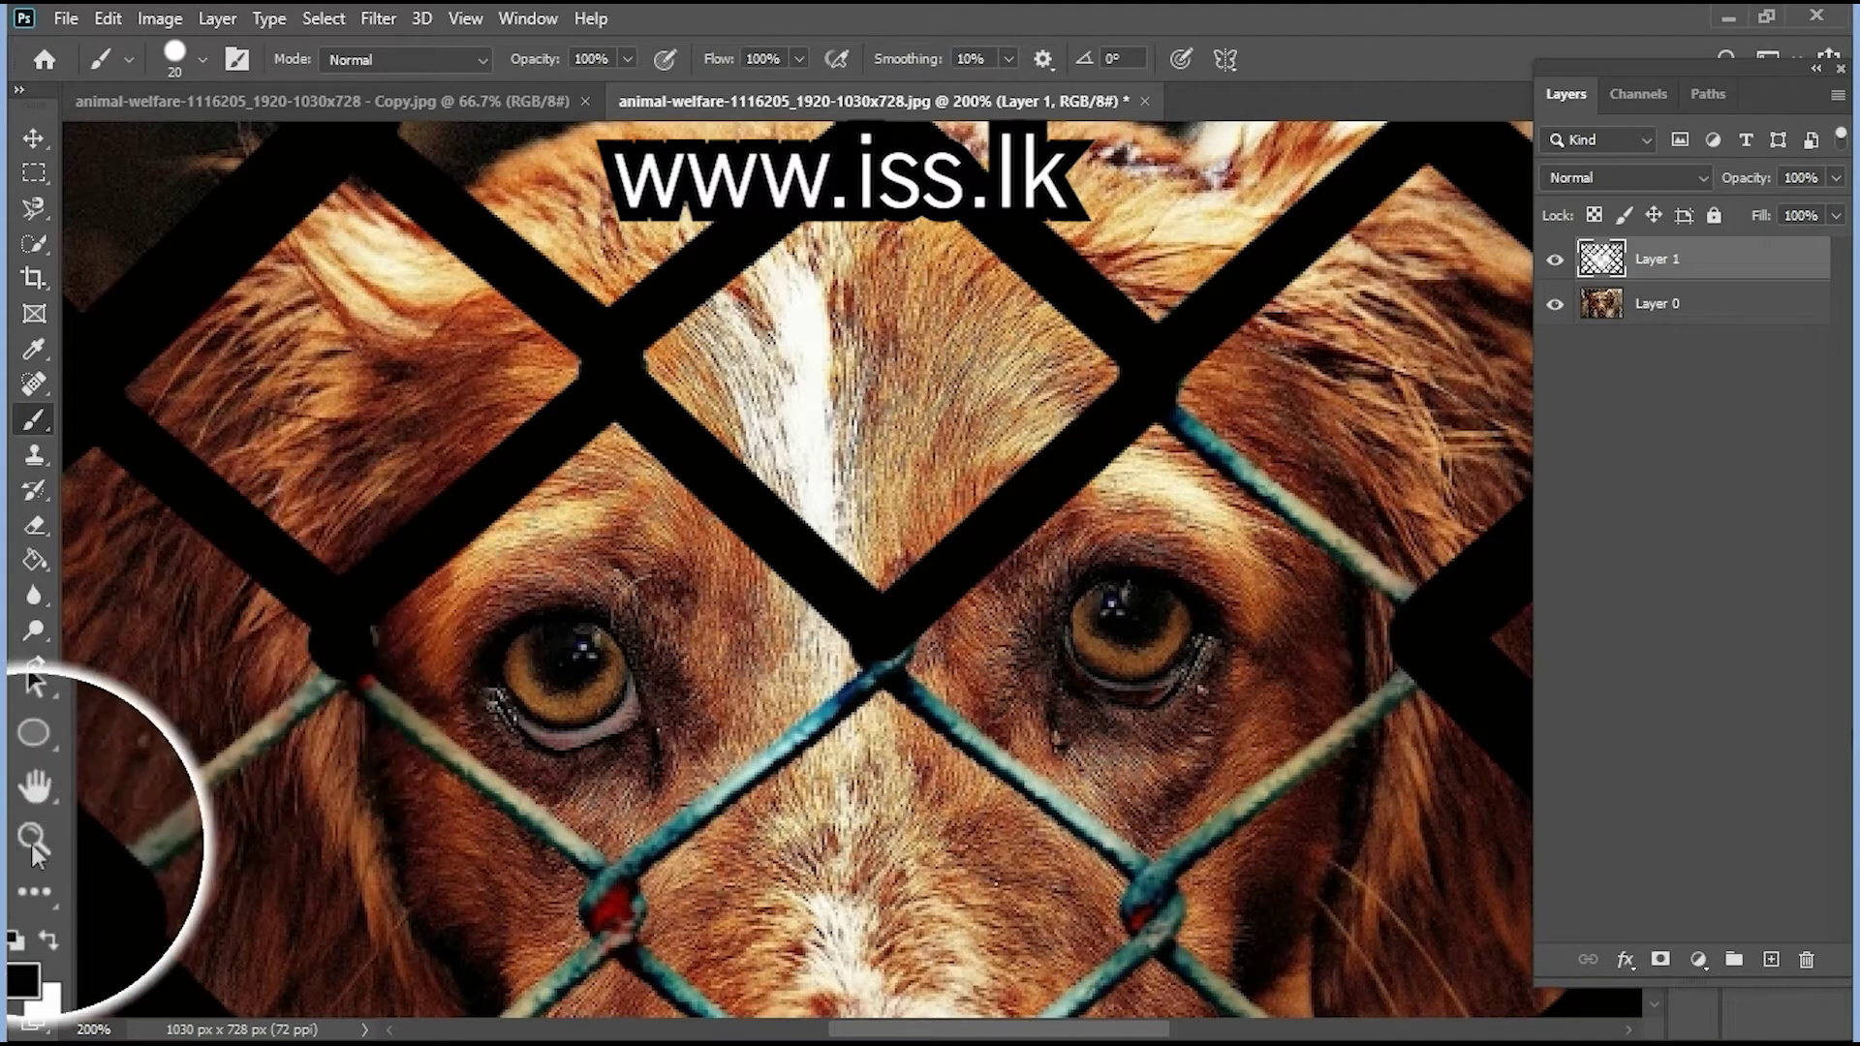
shift+click(92, 847)
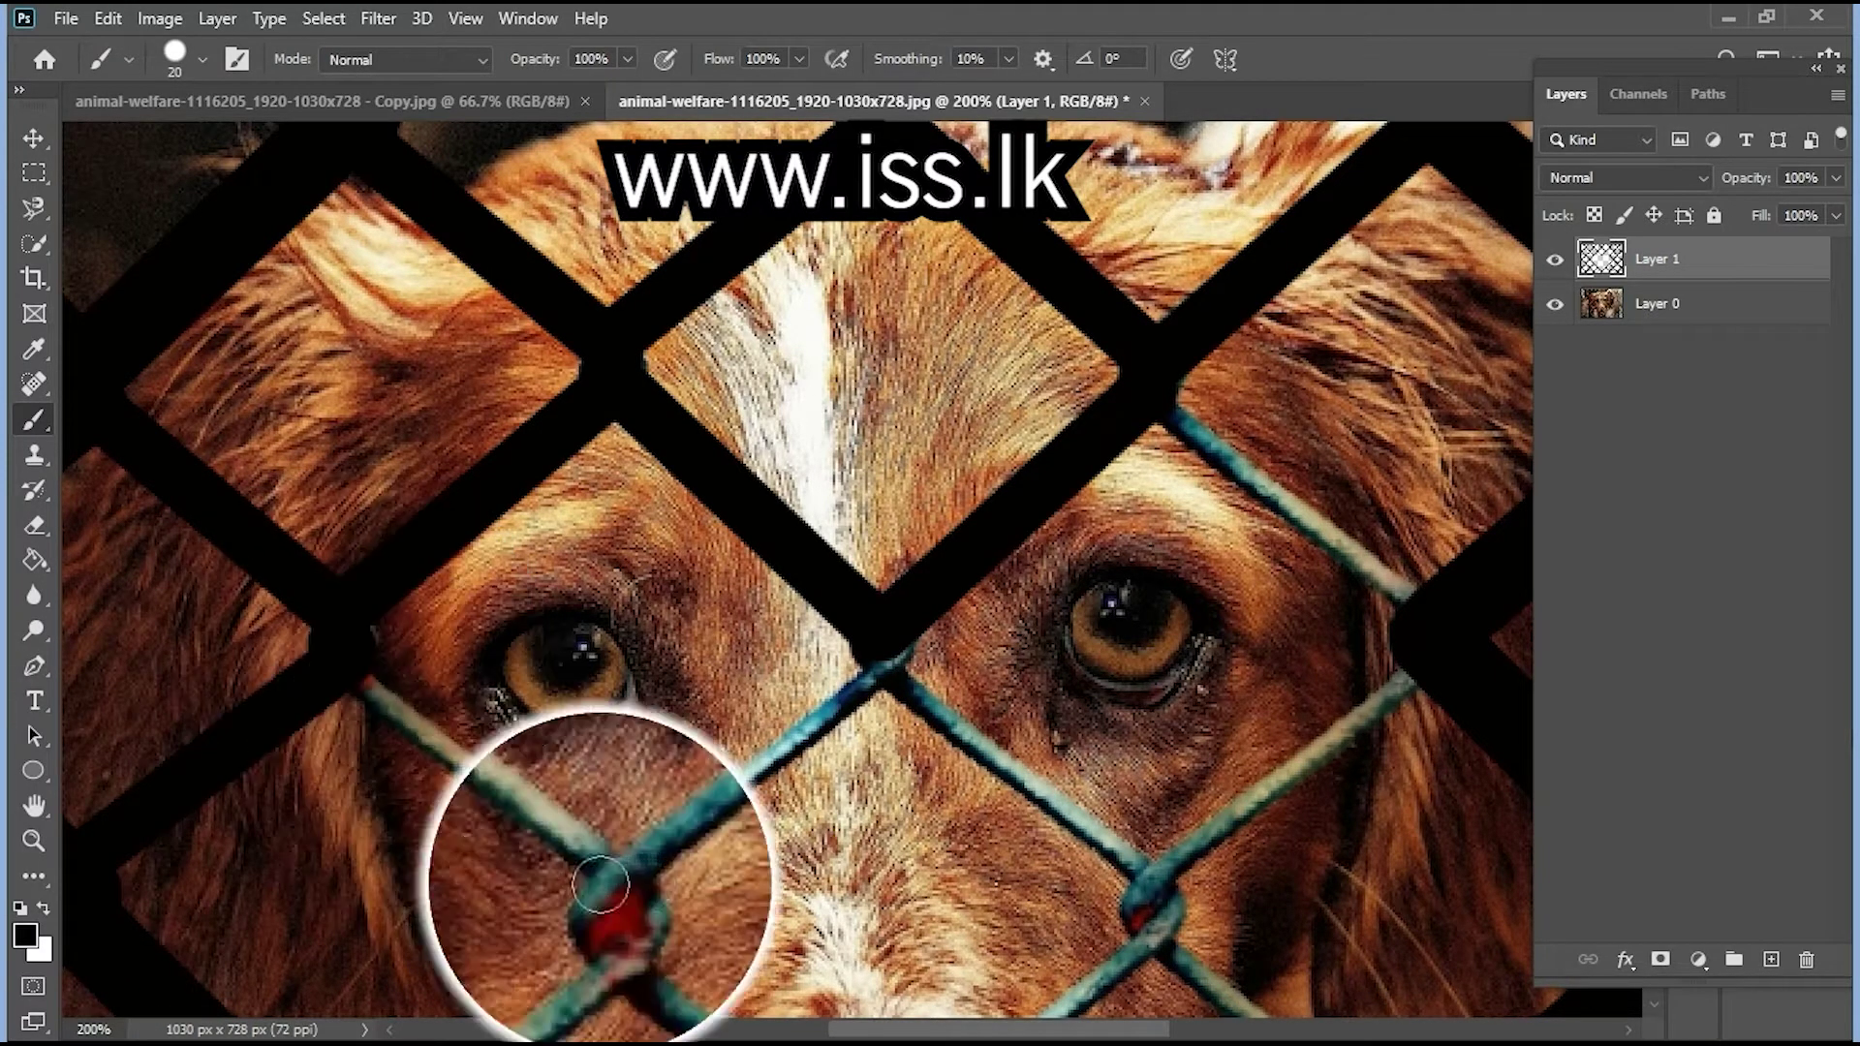
shift+click(882, 663)
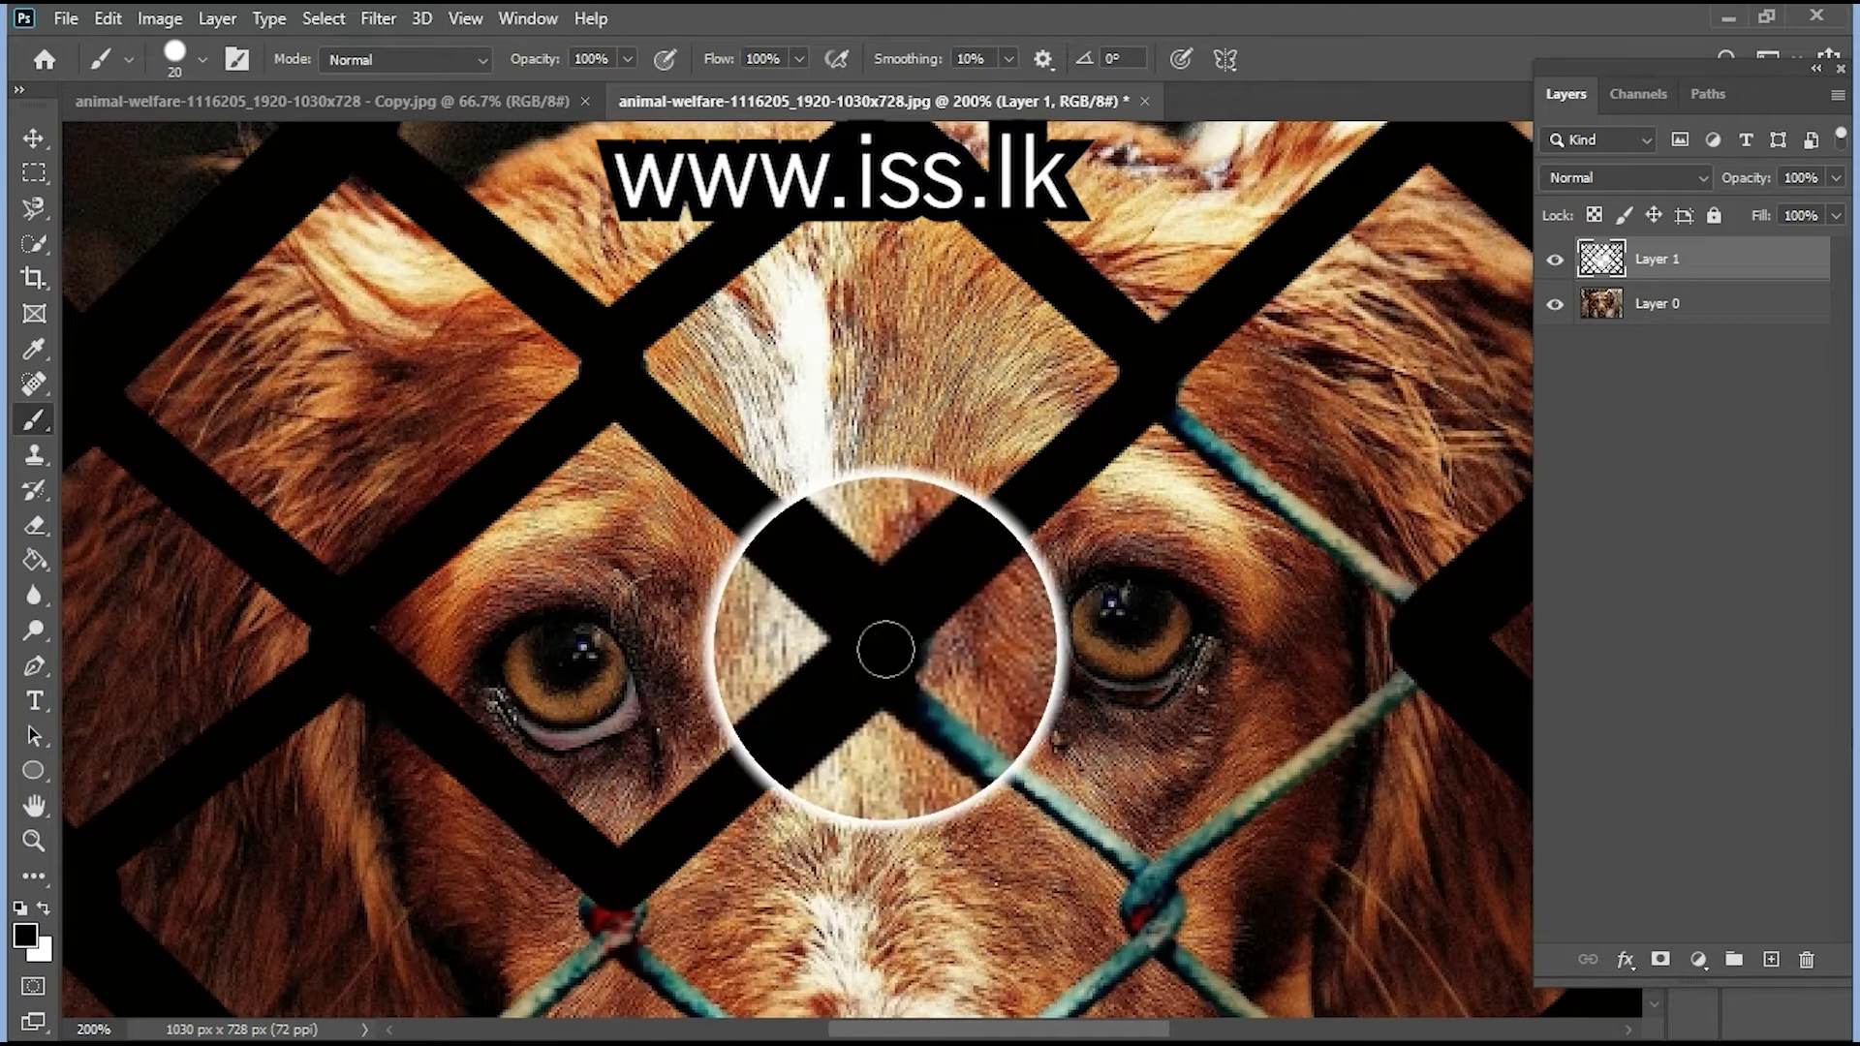
shift+click(1158, 881)
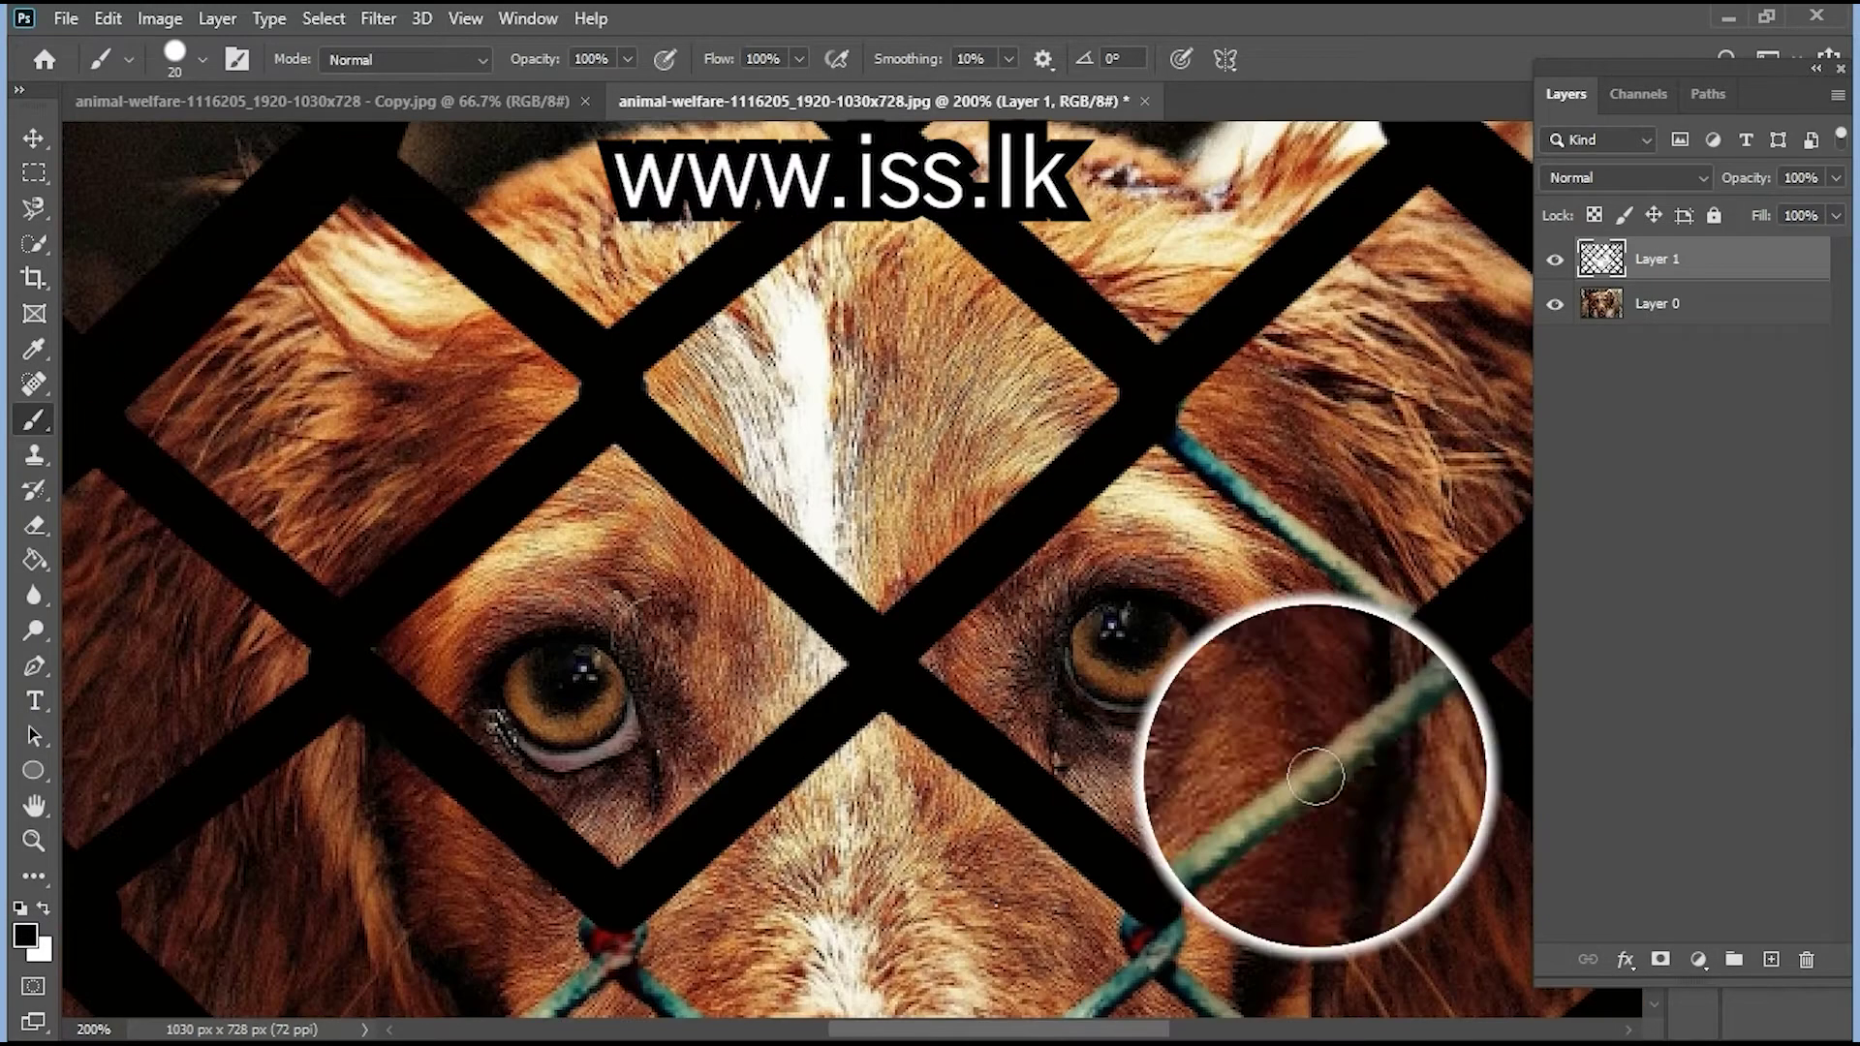
shift+click(1437, 662)
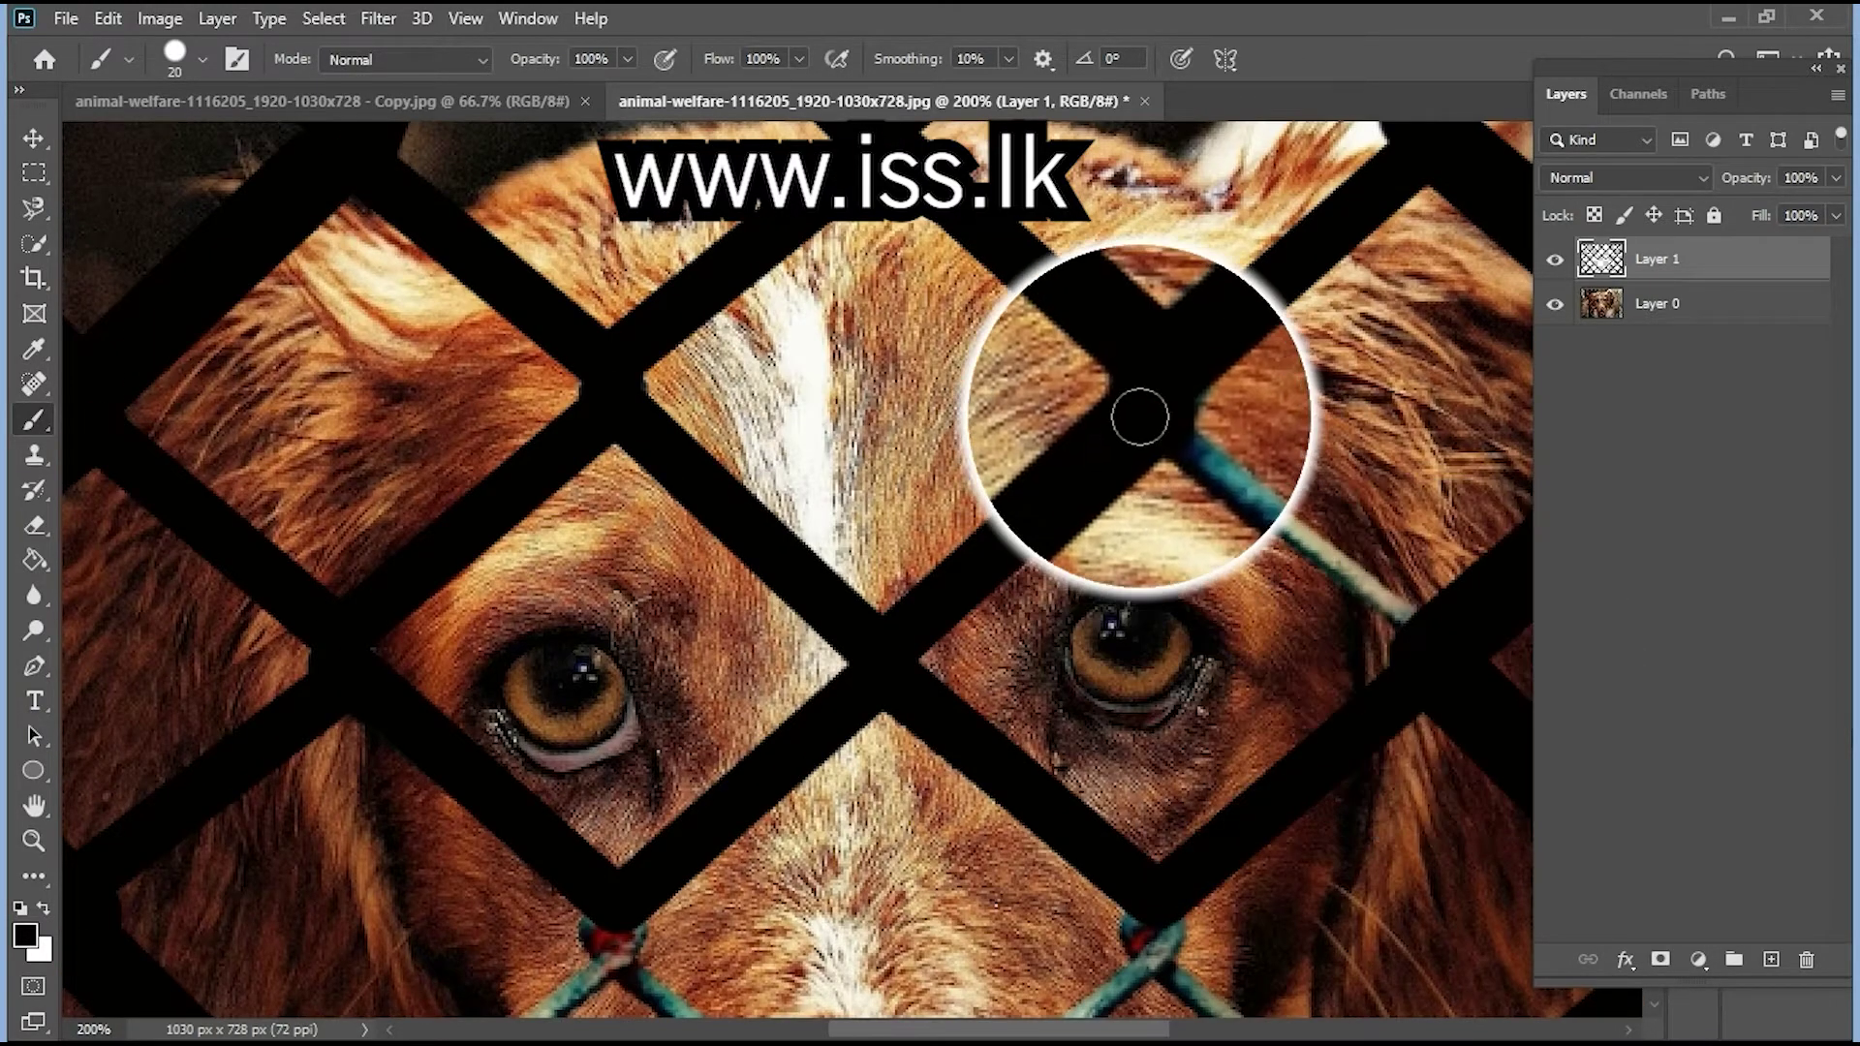
Paint black over the teal wires running down-right and up-left from the nose
scroll(1150, 524, down, 2)
scroll(1150, 524, down, 4)
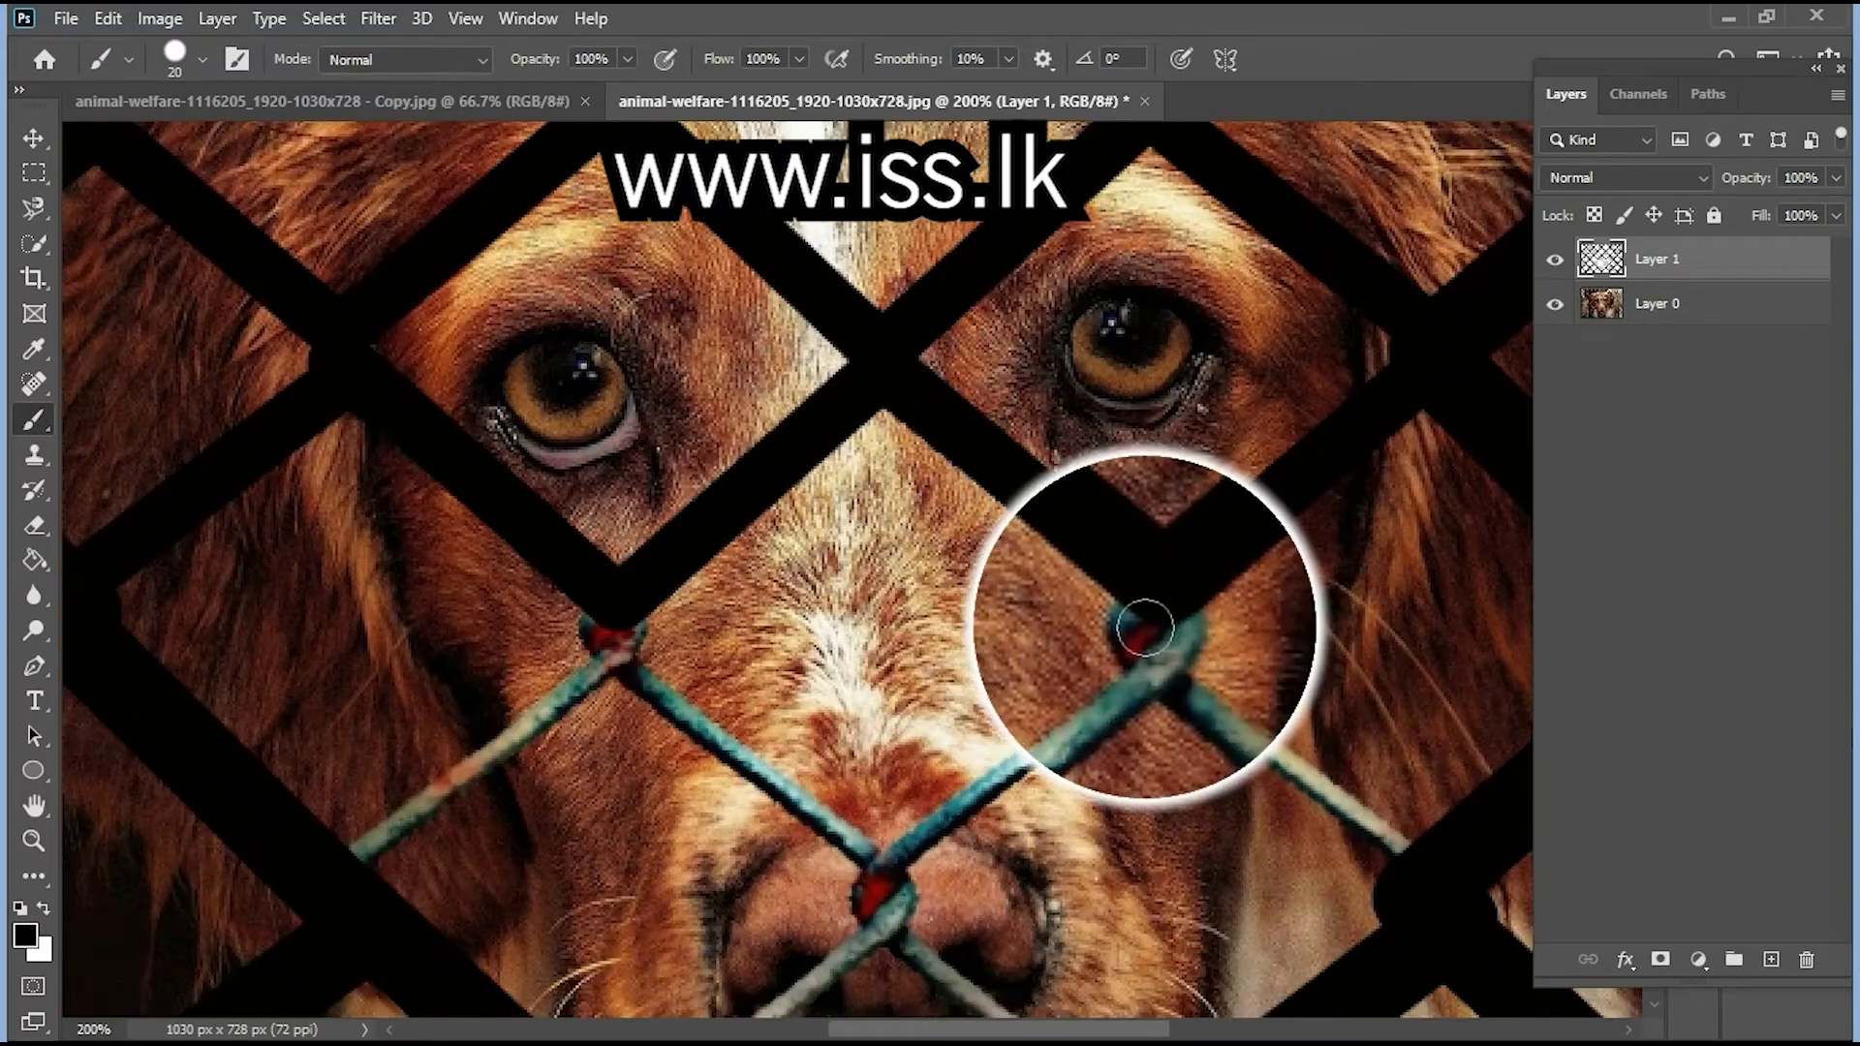
mouse_move(1424, 859)
mouse_down()
mouse_move(1170, 610)
mouse_move(850, 886)
mouse_up()
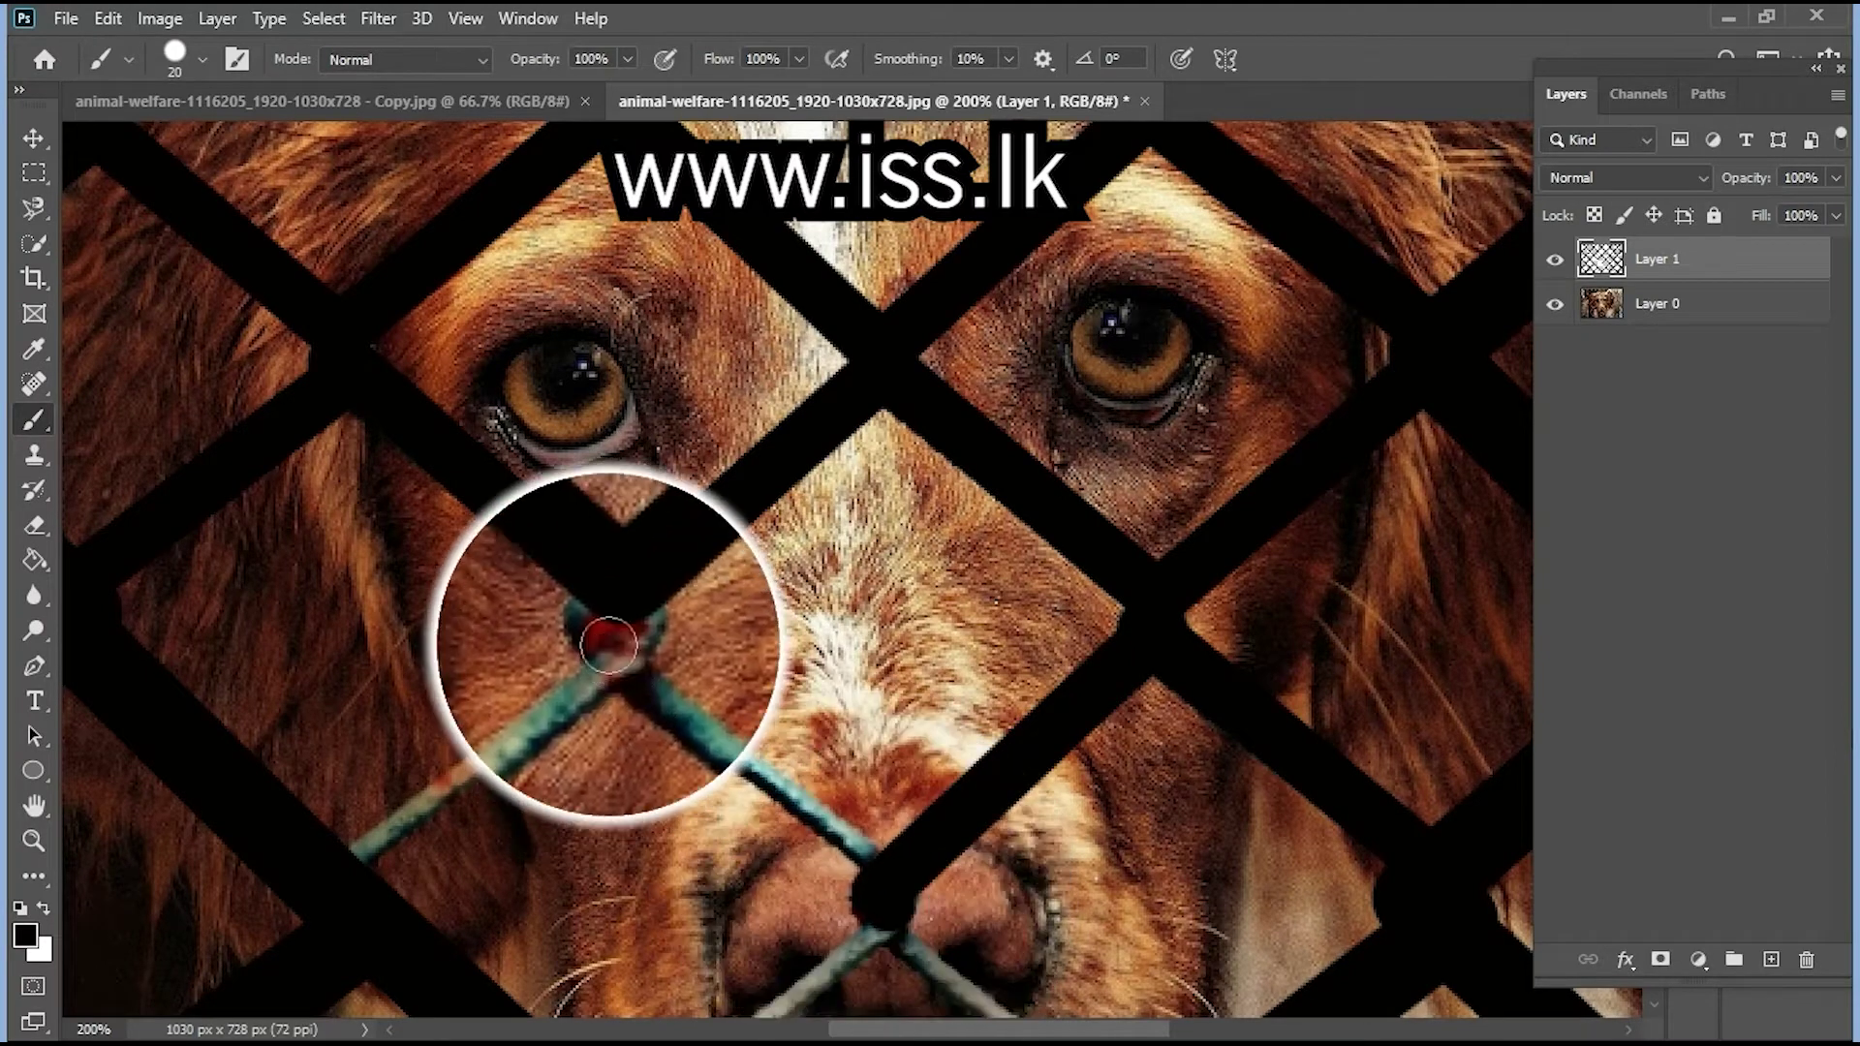
shift+click(603, 638)
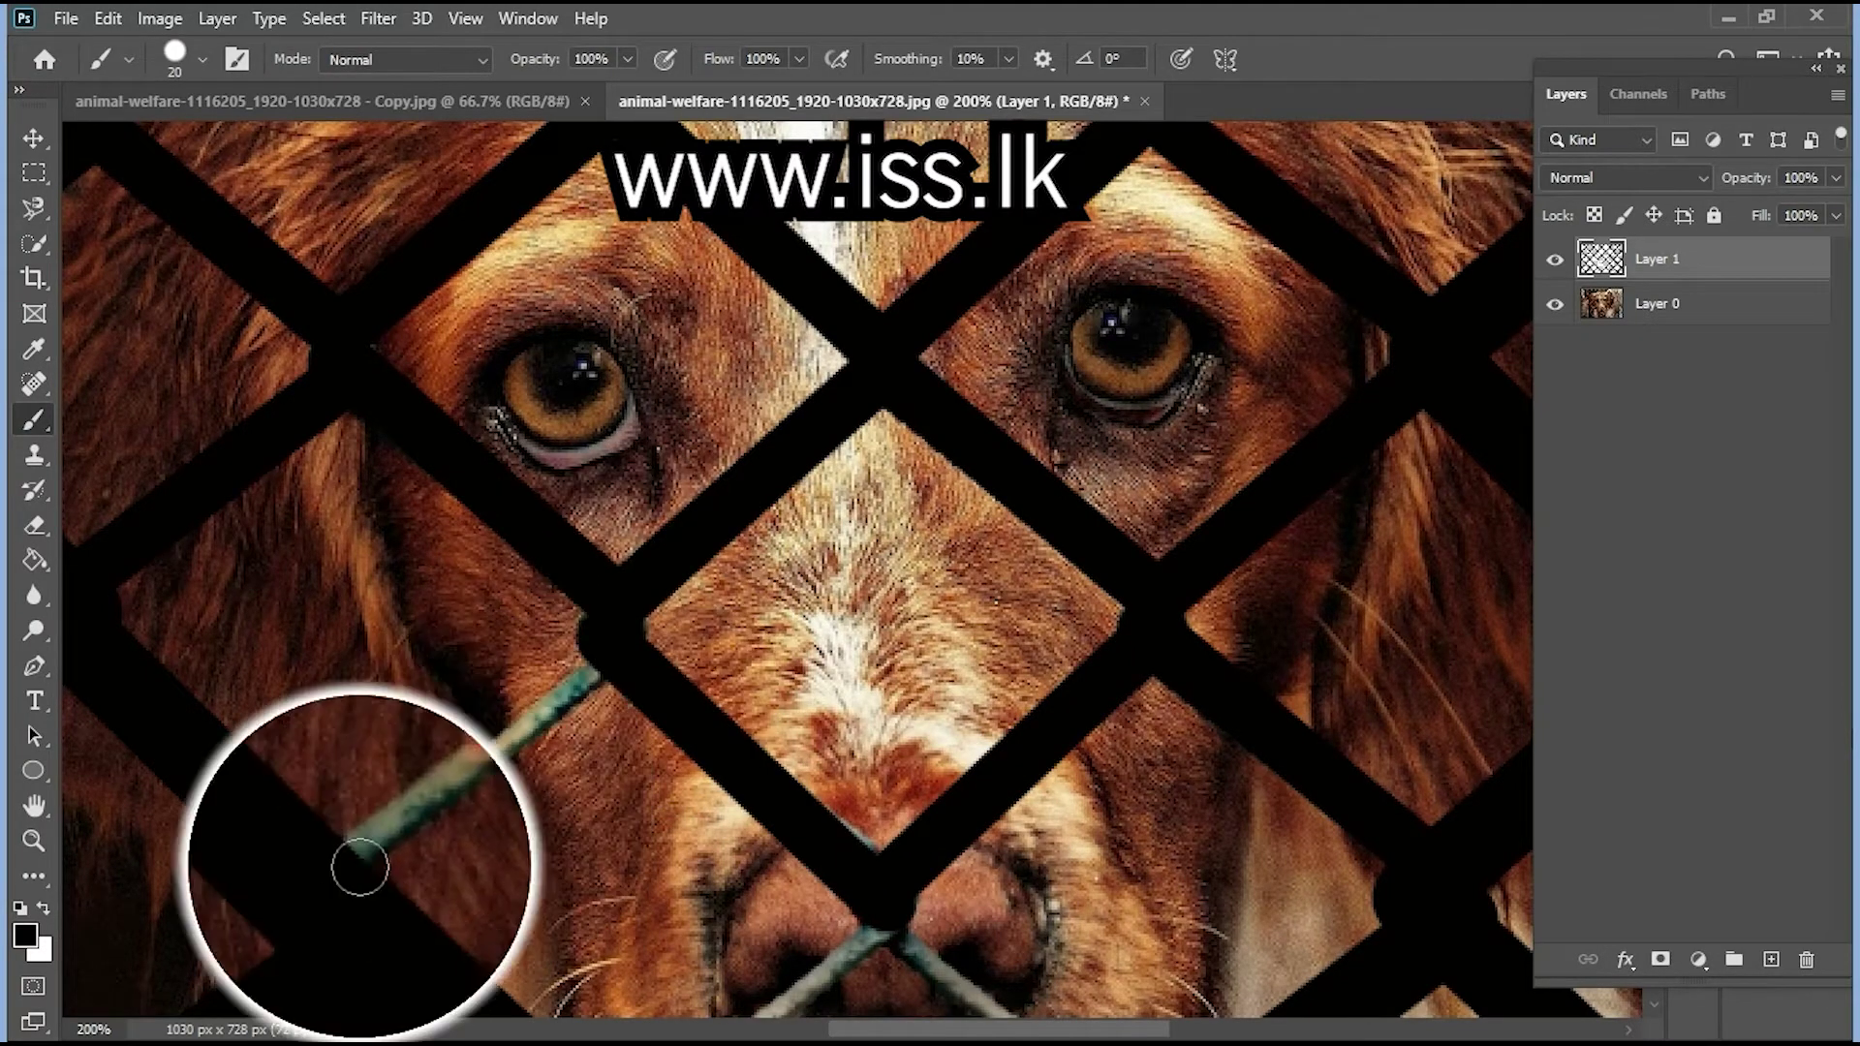
scroll(352, 867, down, 3)
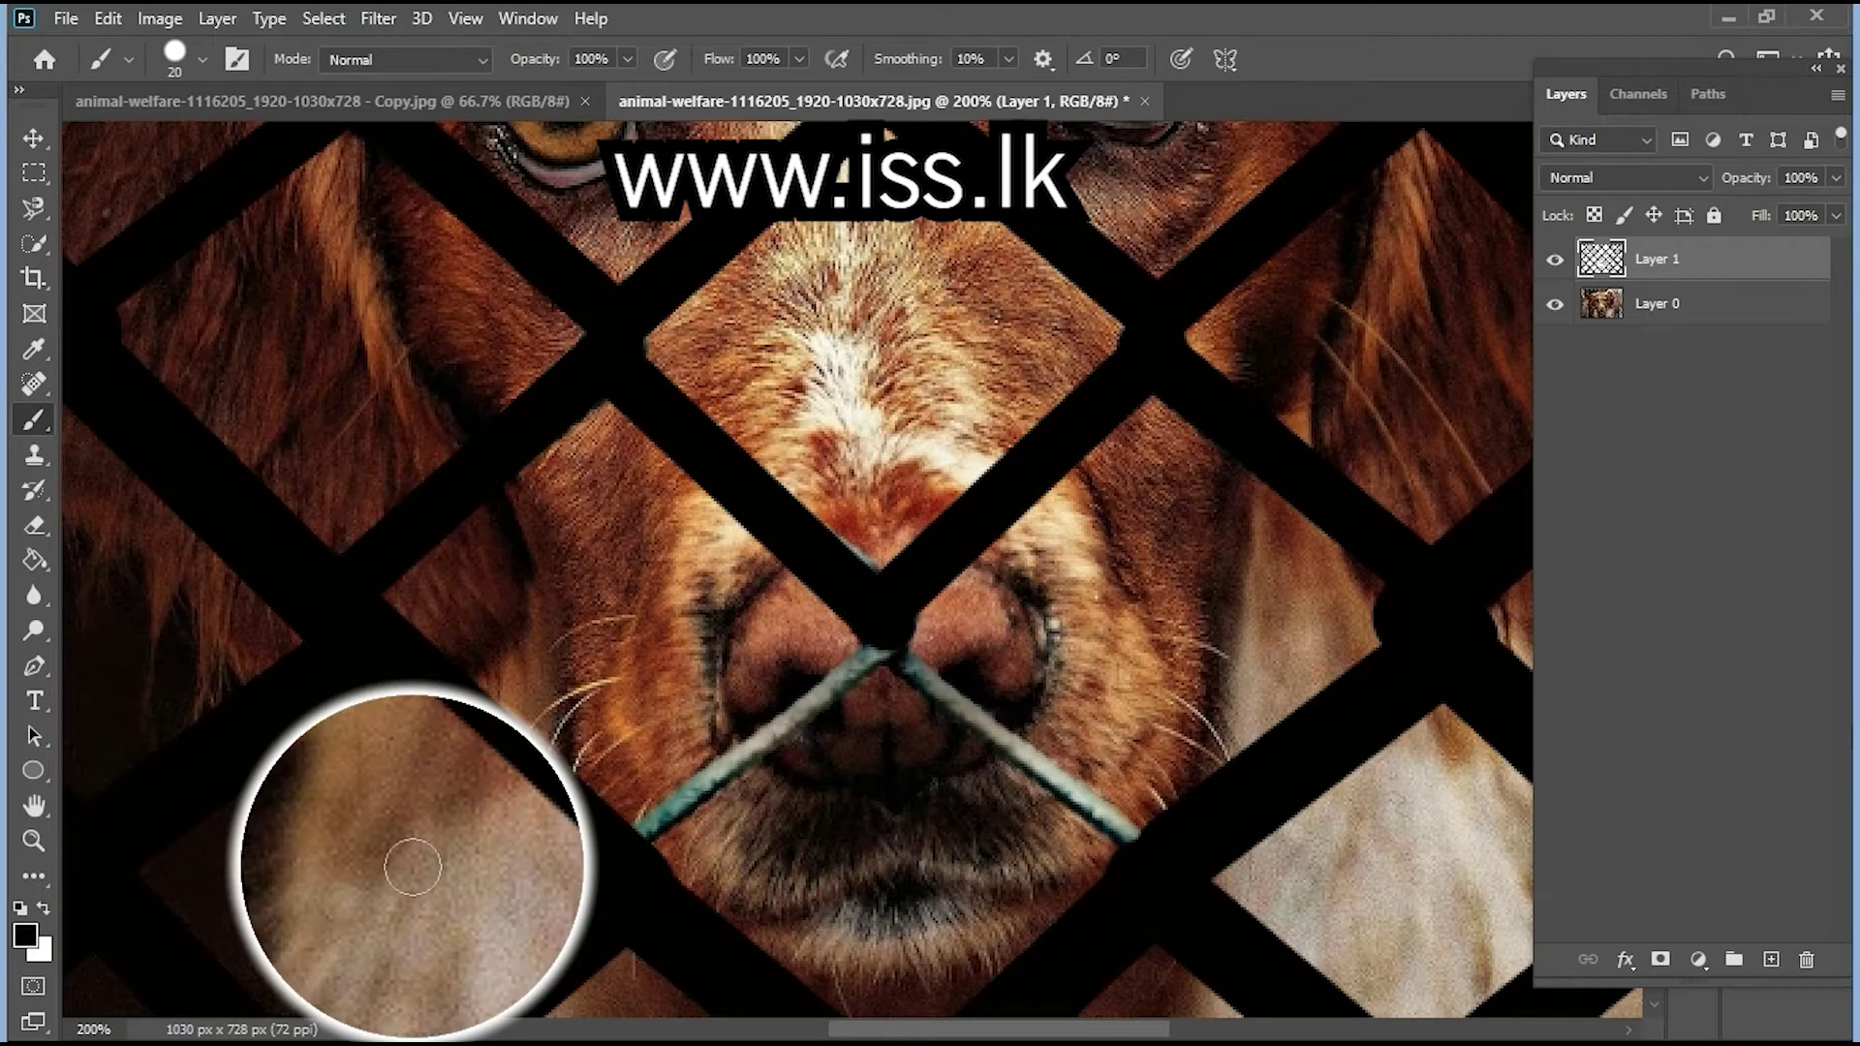
shift+click(882, 630)
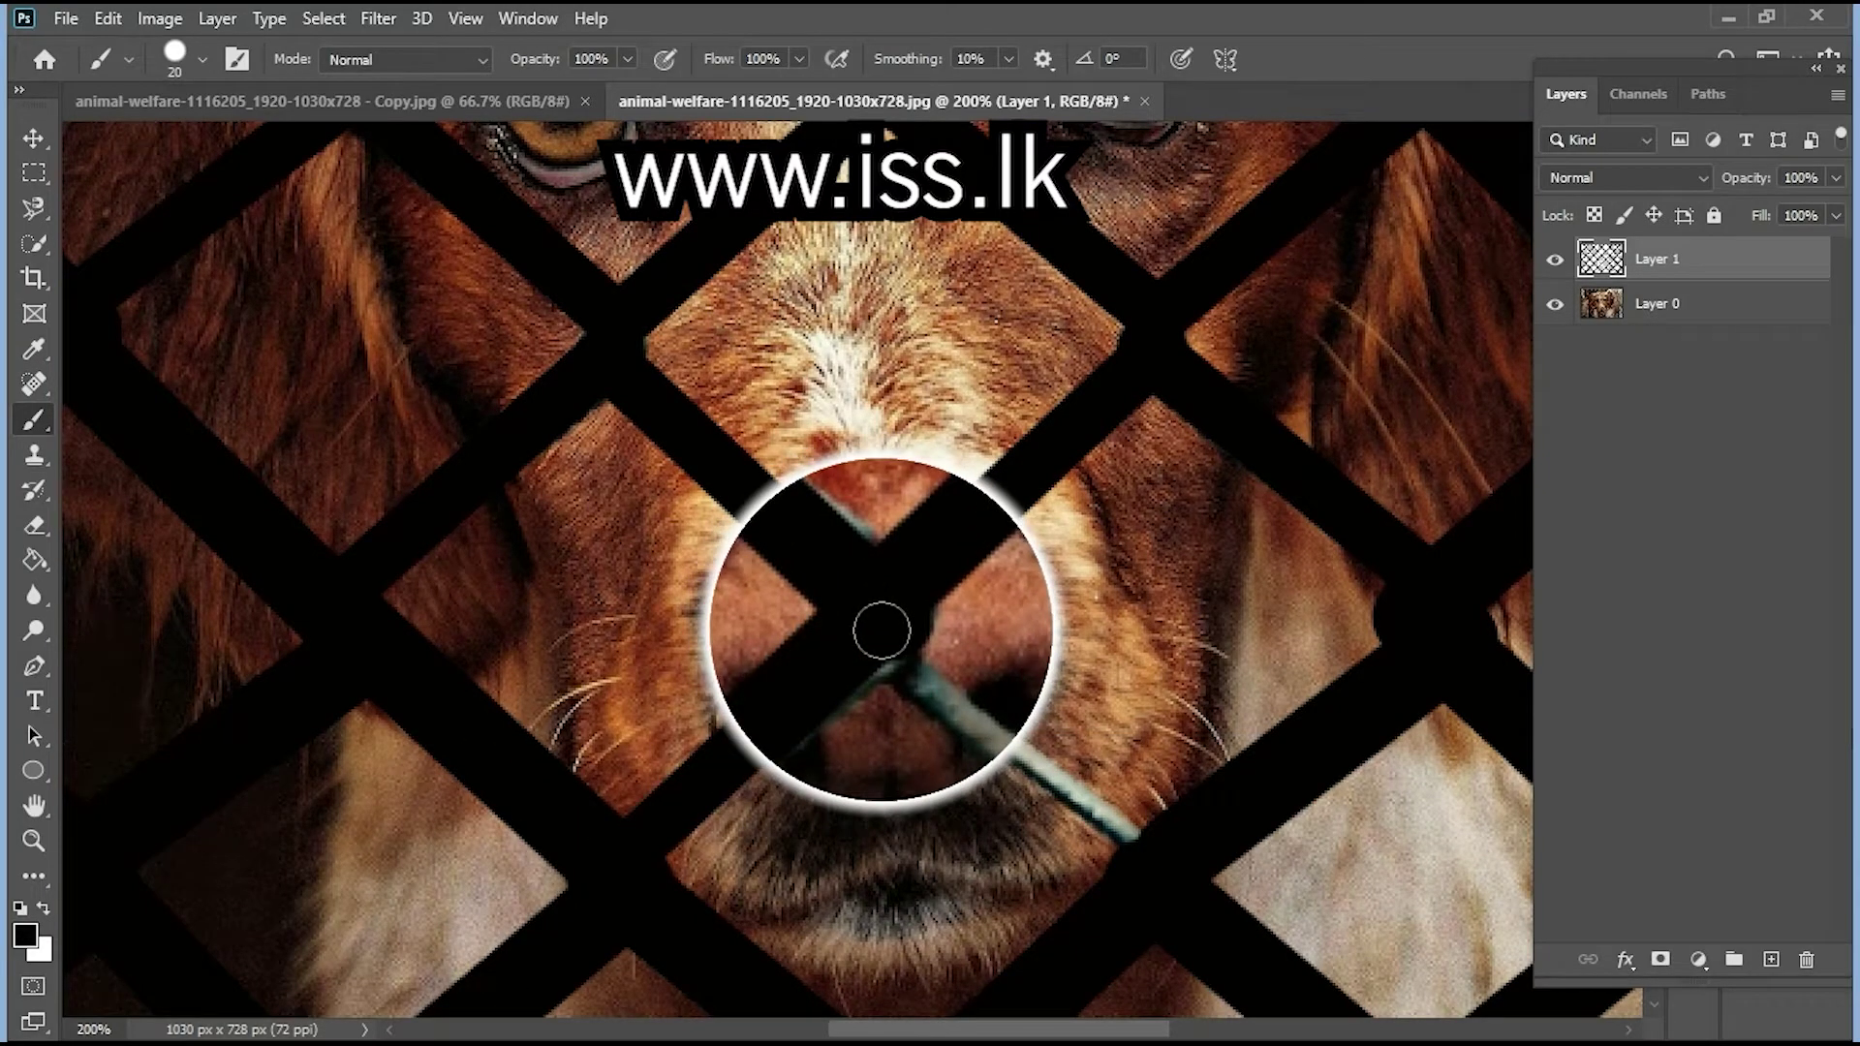
Undo and repaint the down-left nose wire, cover the down-right wire, then zoom out
key(ctrl+z)
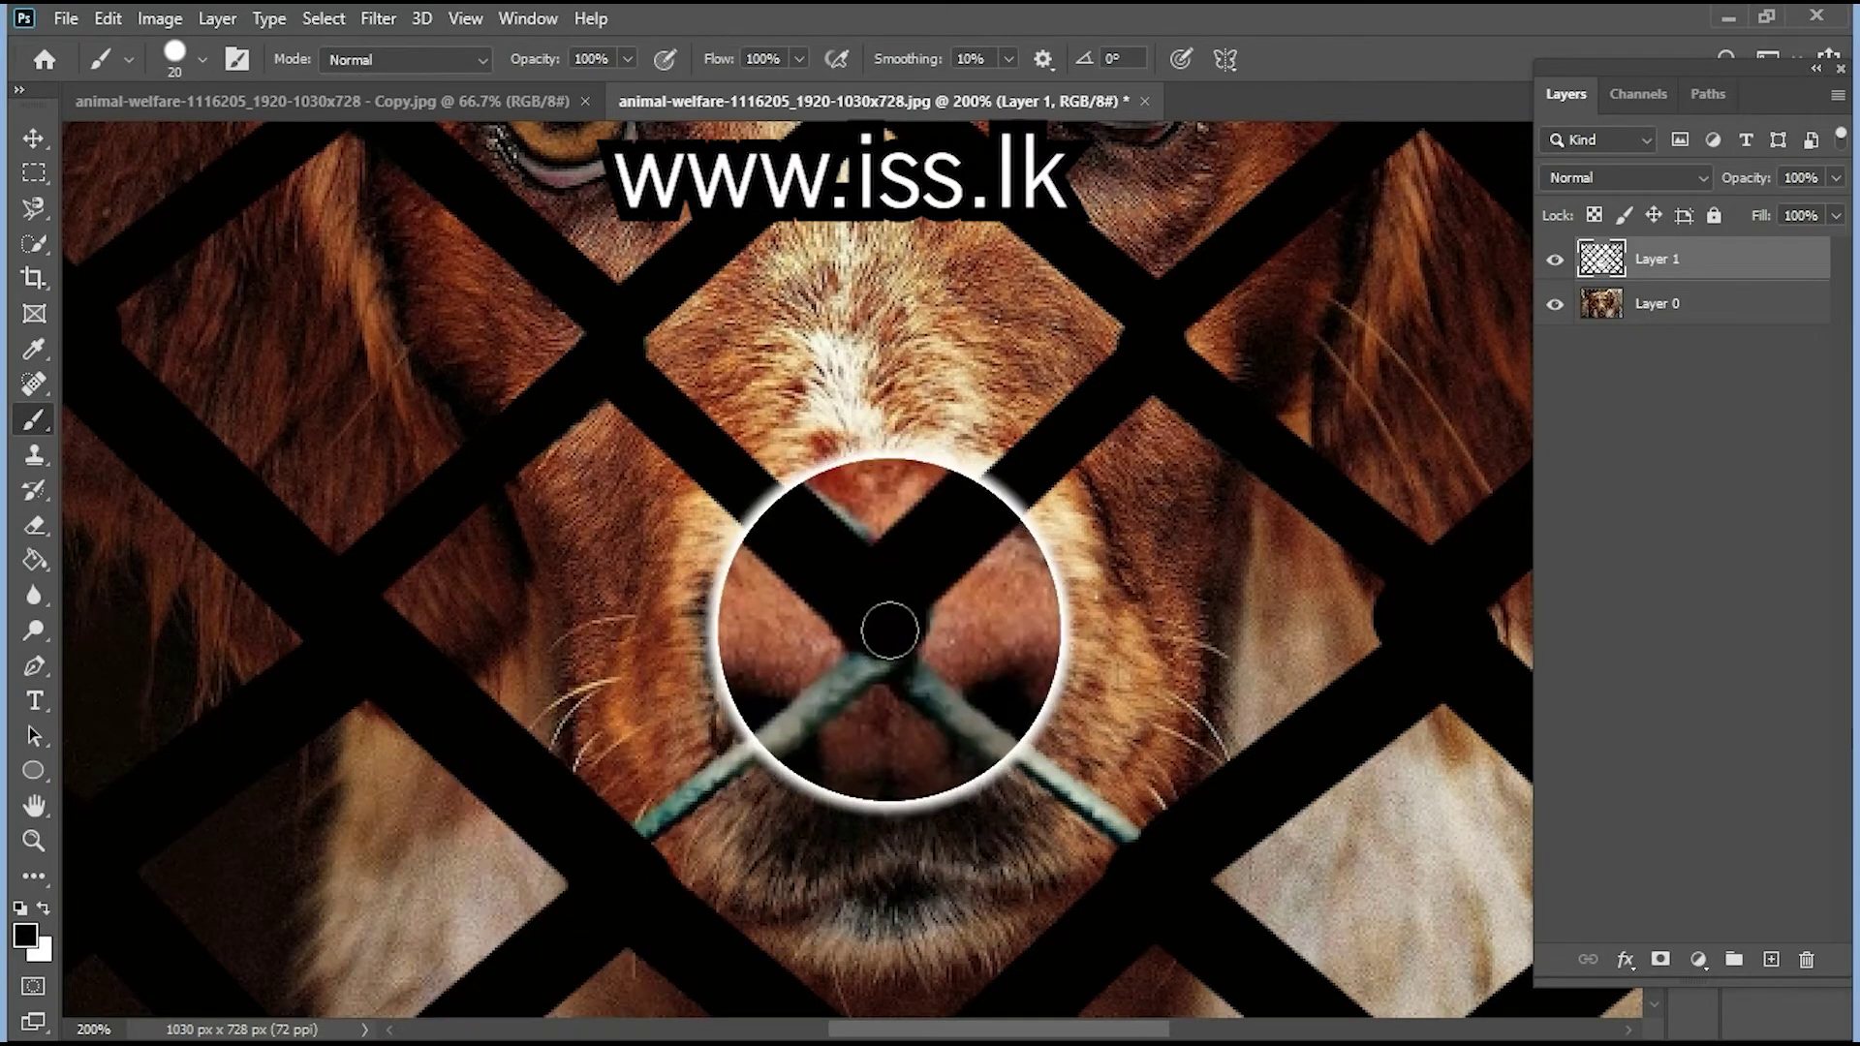
shift+click(871, 629)
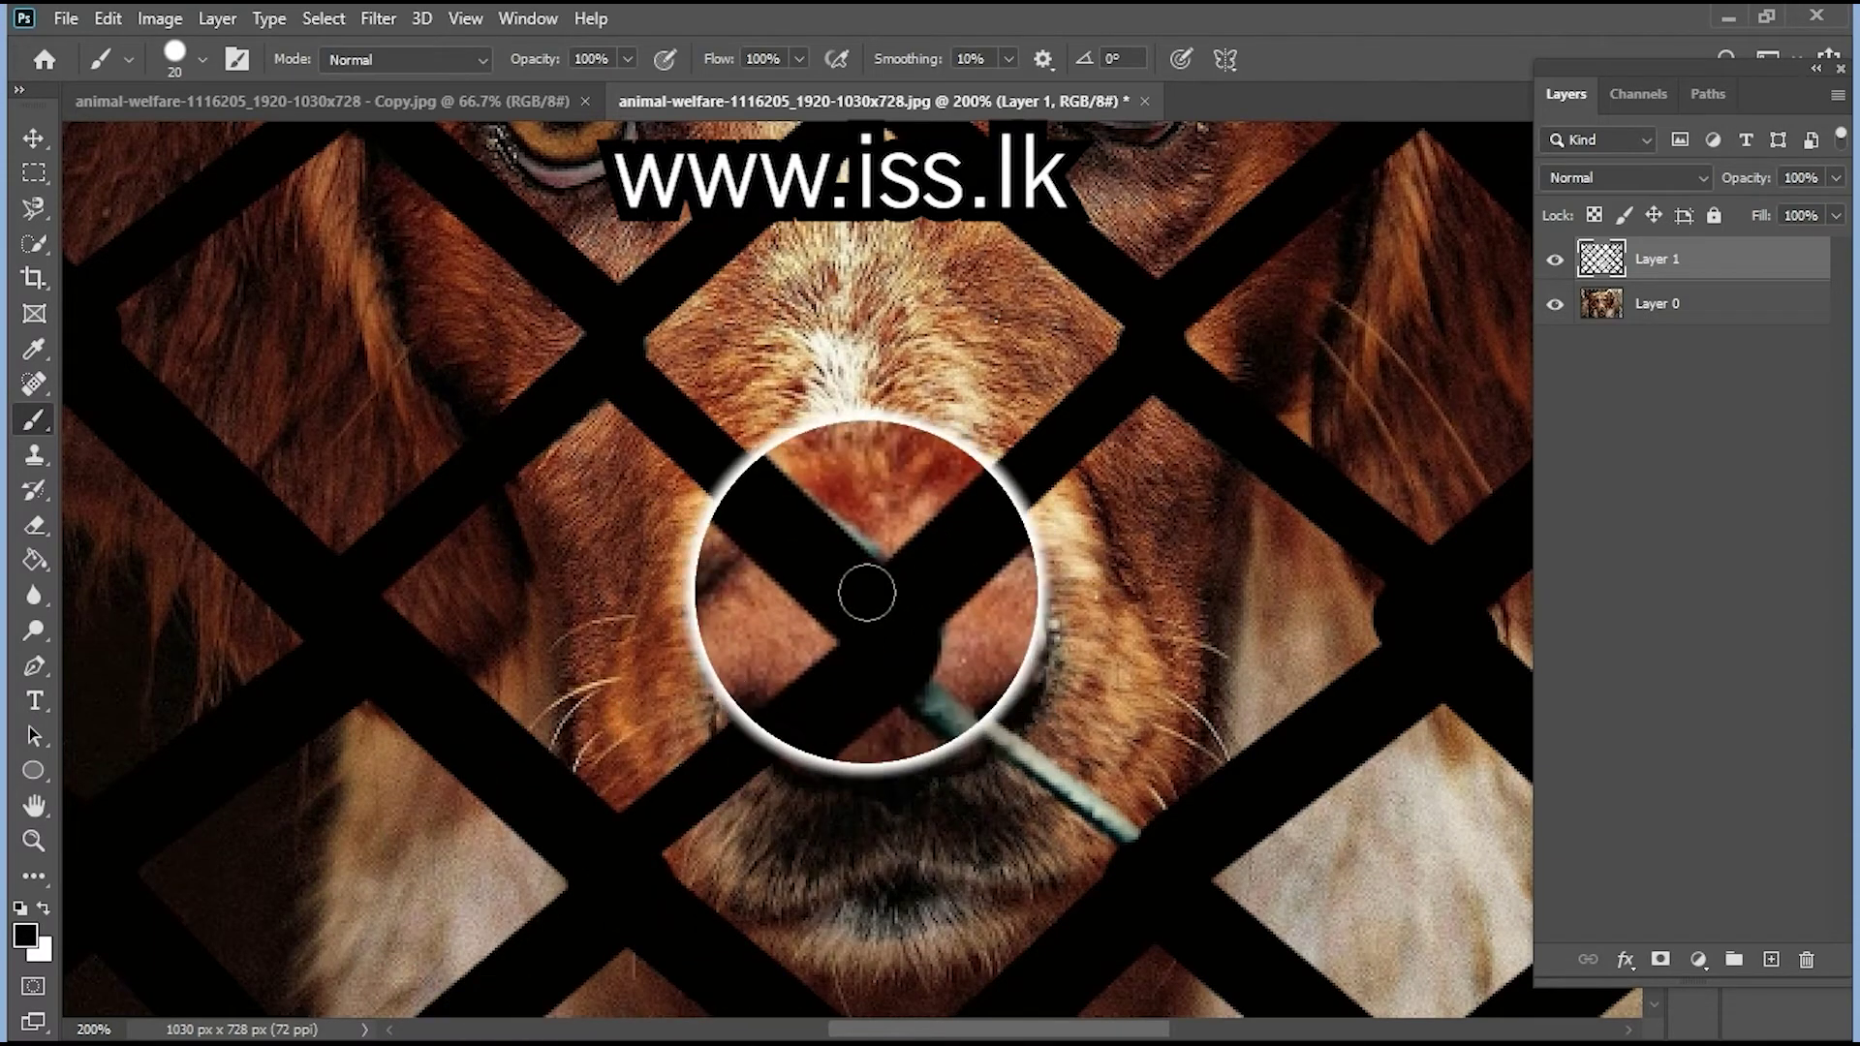
shift+click(1183, 859)
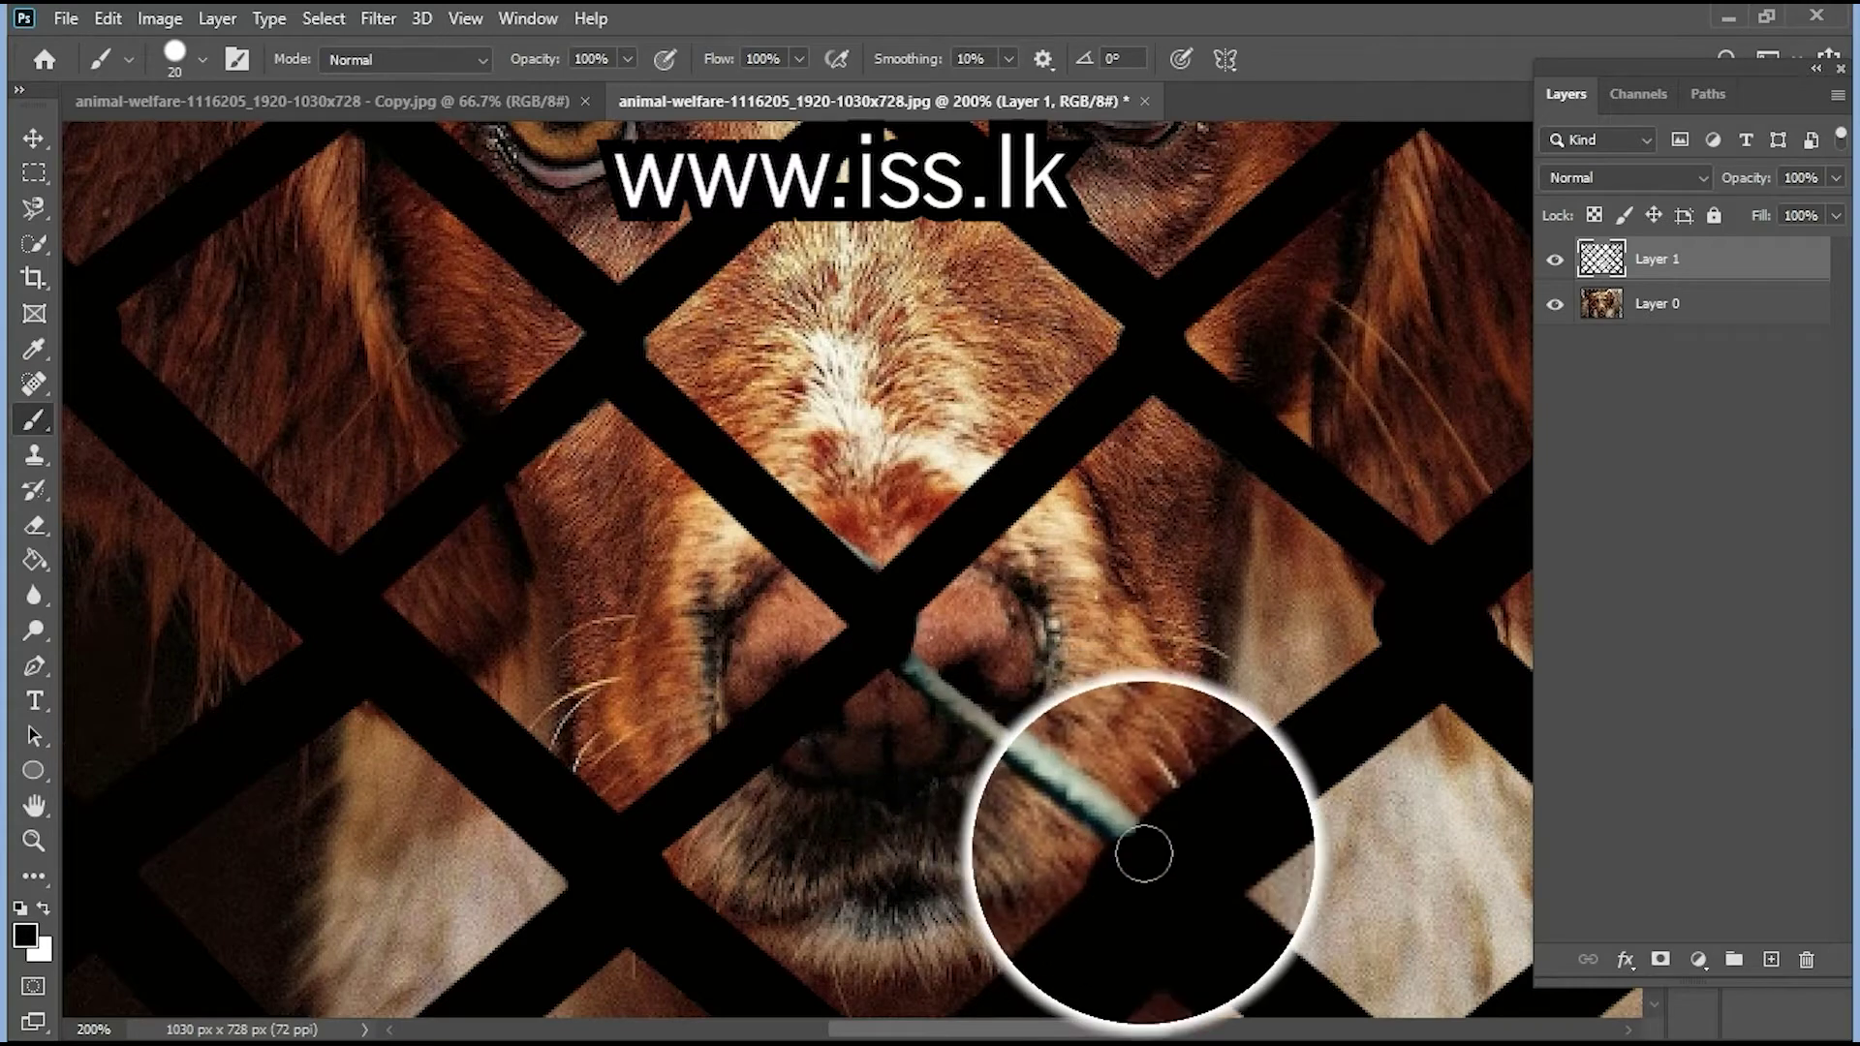
shift+click(907, 597)
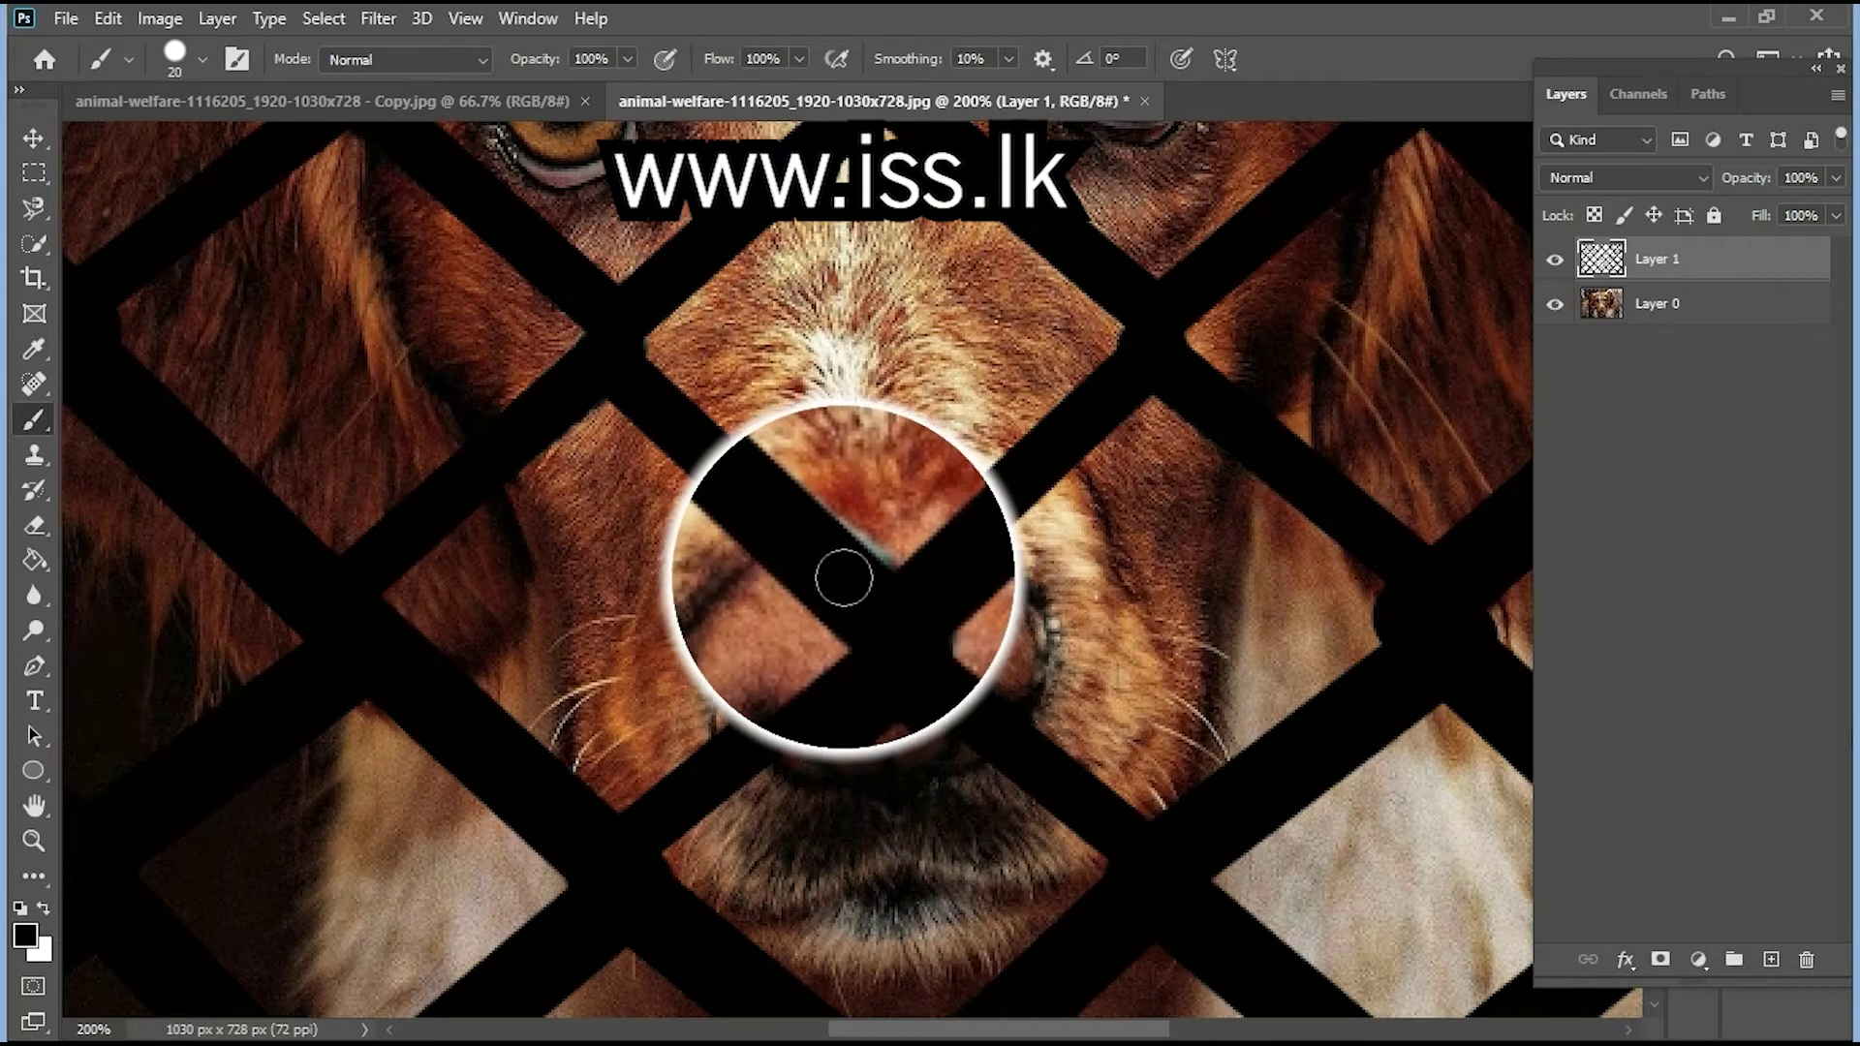
scroll(846, 578, up, 5)
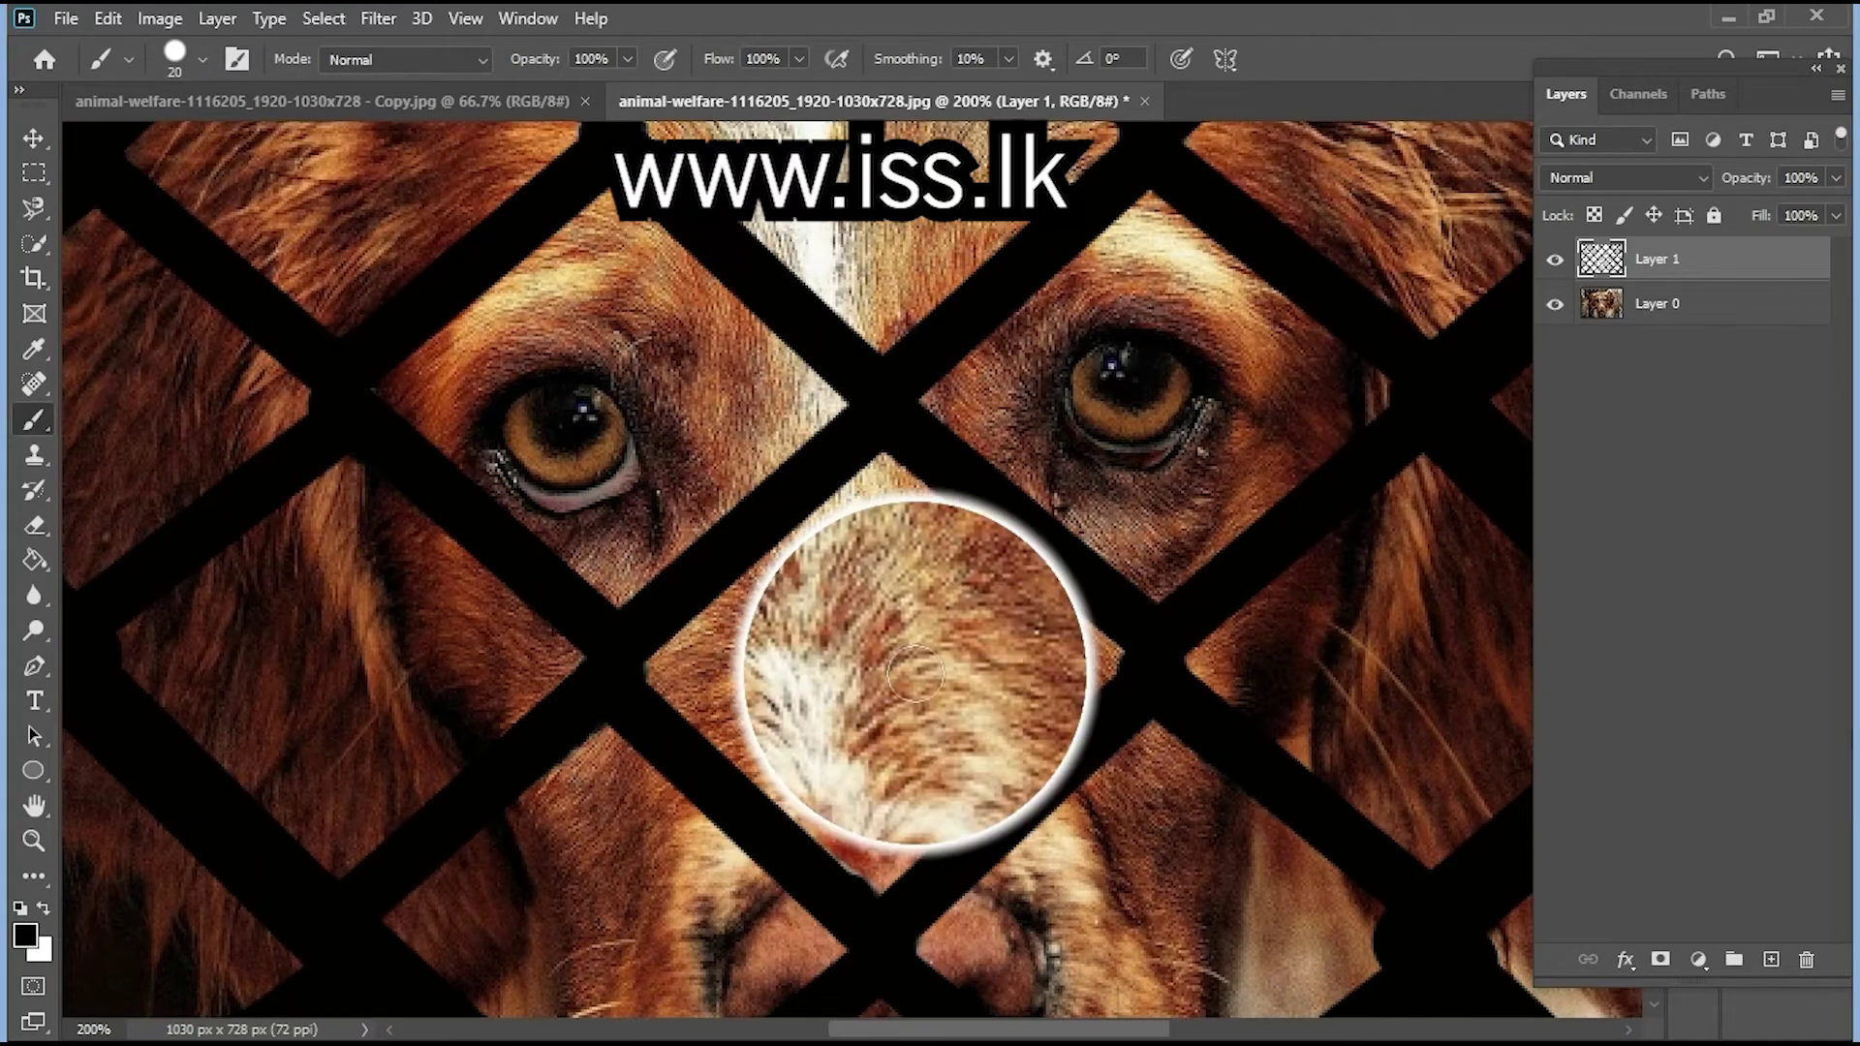
scroll(916, 673, down, 2)
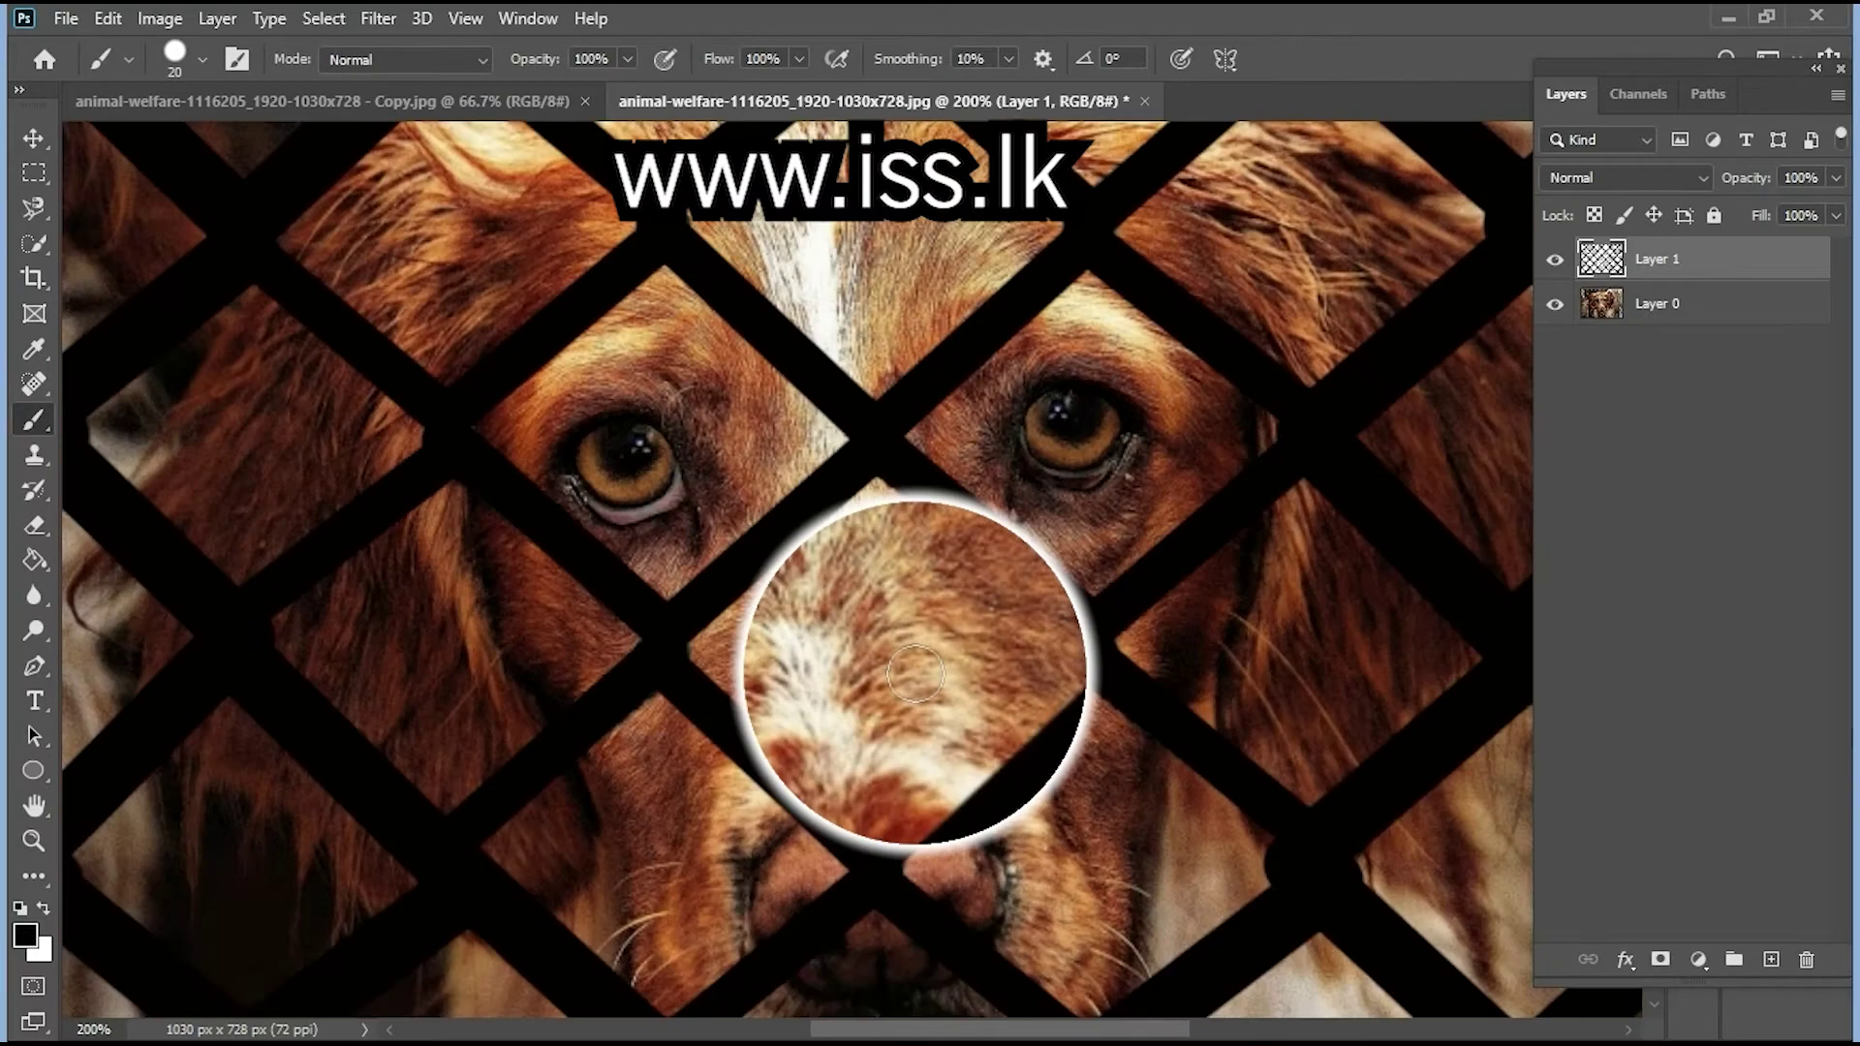
scroll(916, 673, down, 2)
scroll(915, 673, down, 1)
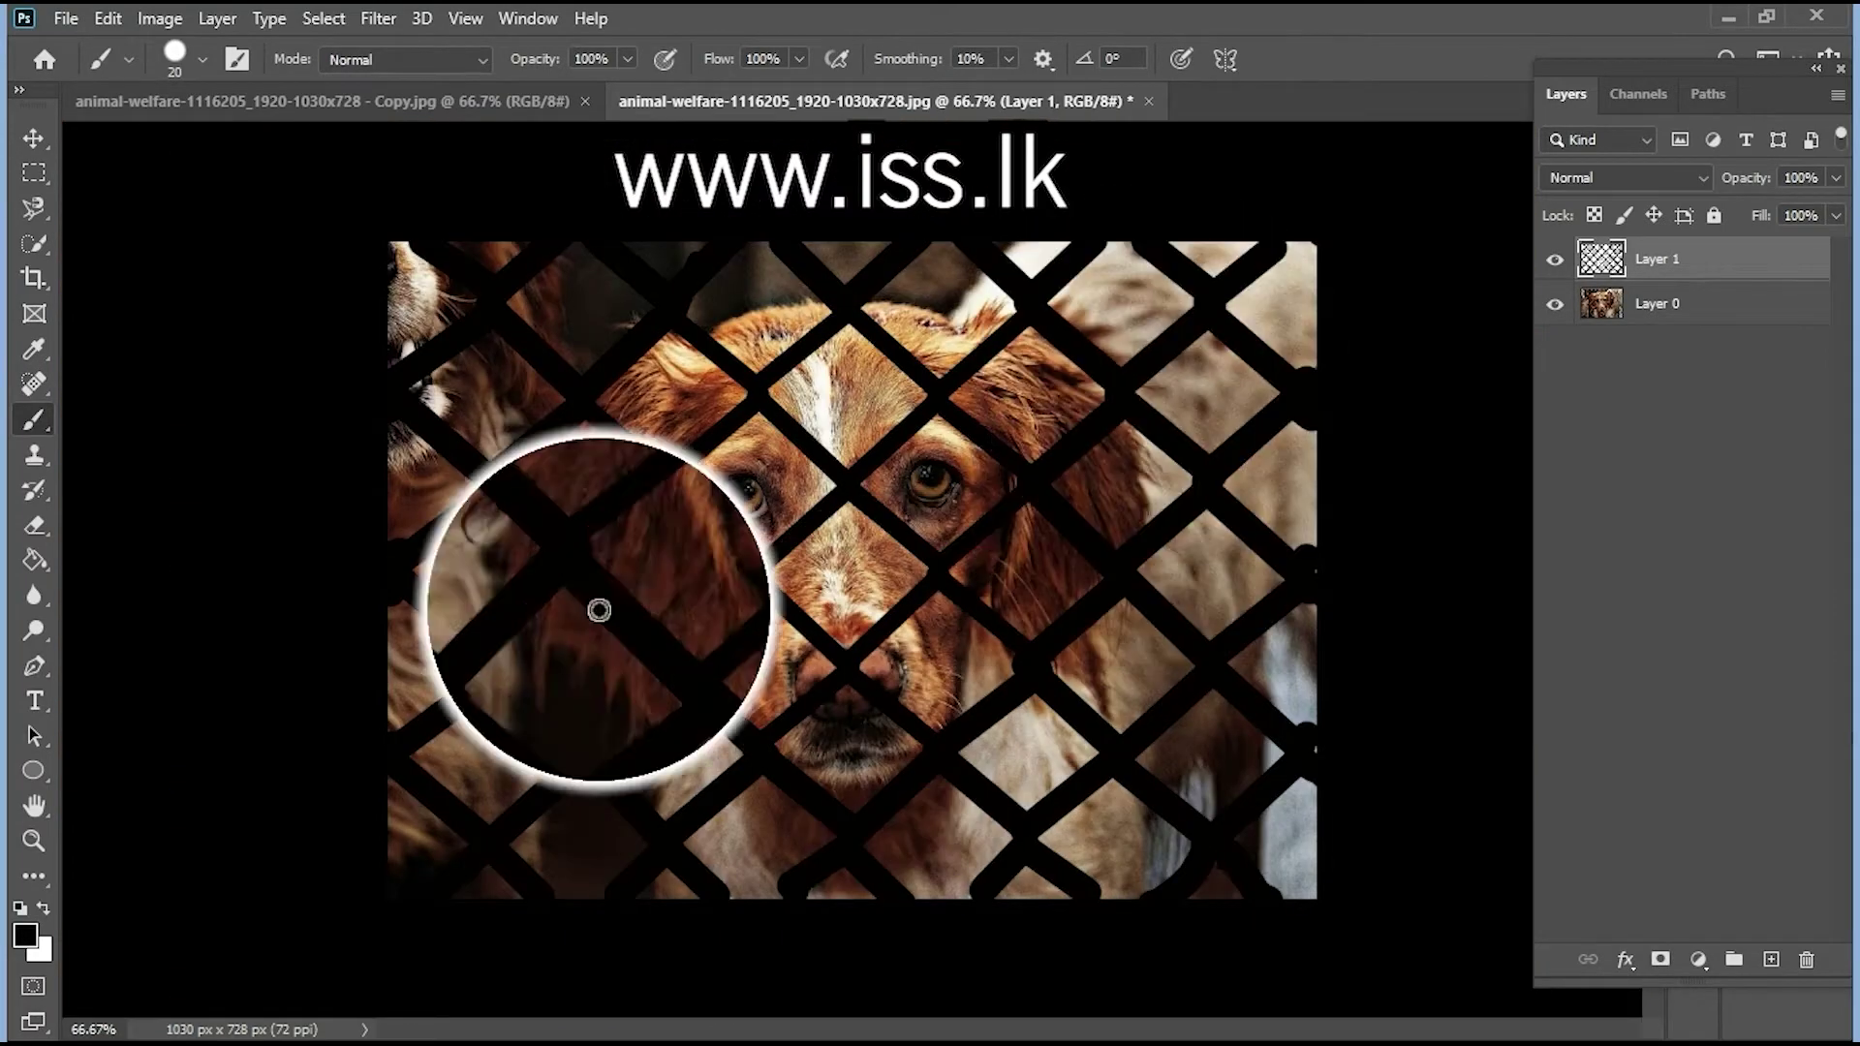
Compare tracing and photo, hide Layer 1, and load its lattice shape as a selection
click(1555, 309)
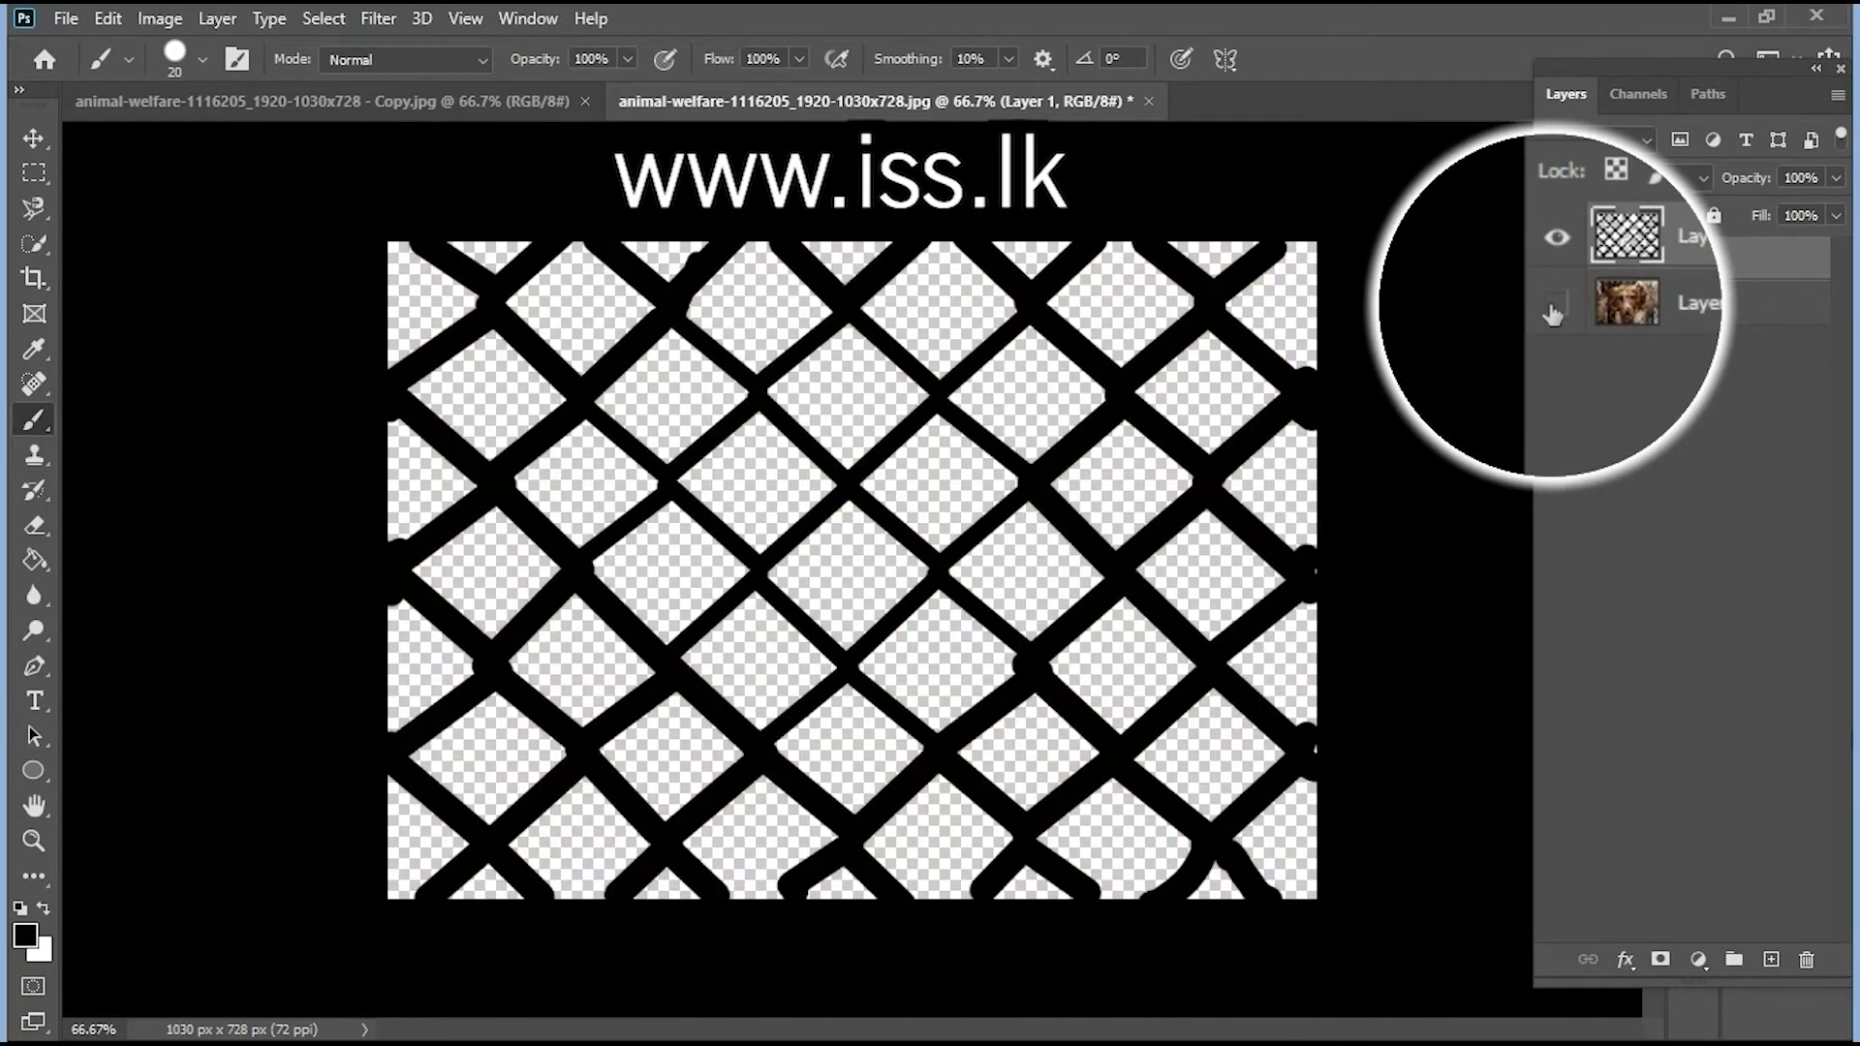
click(1555, 308)
alt+click(1555, 308)
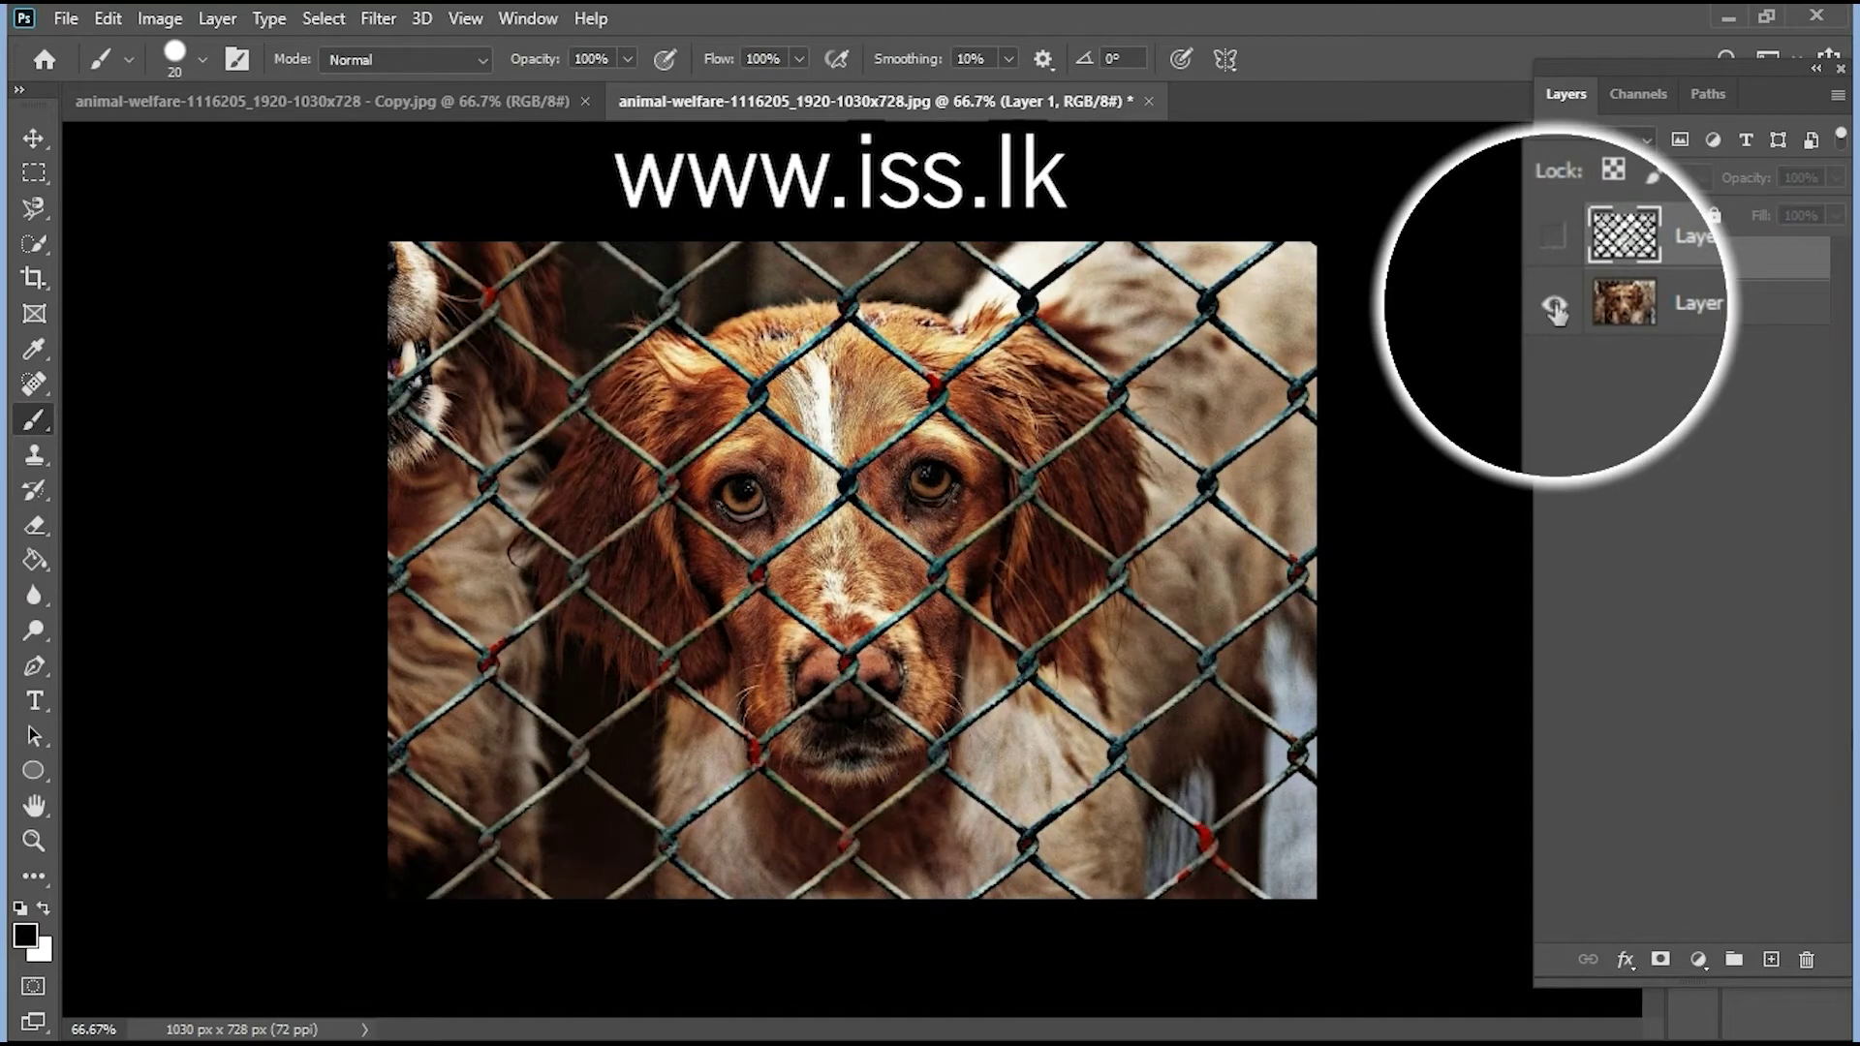
click(1554, 308)
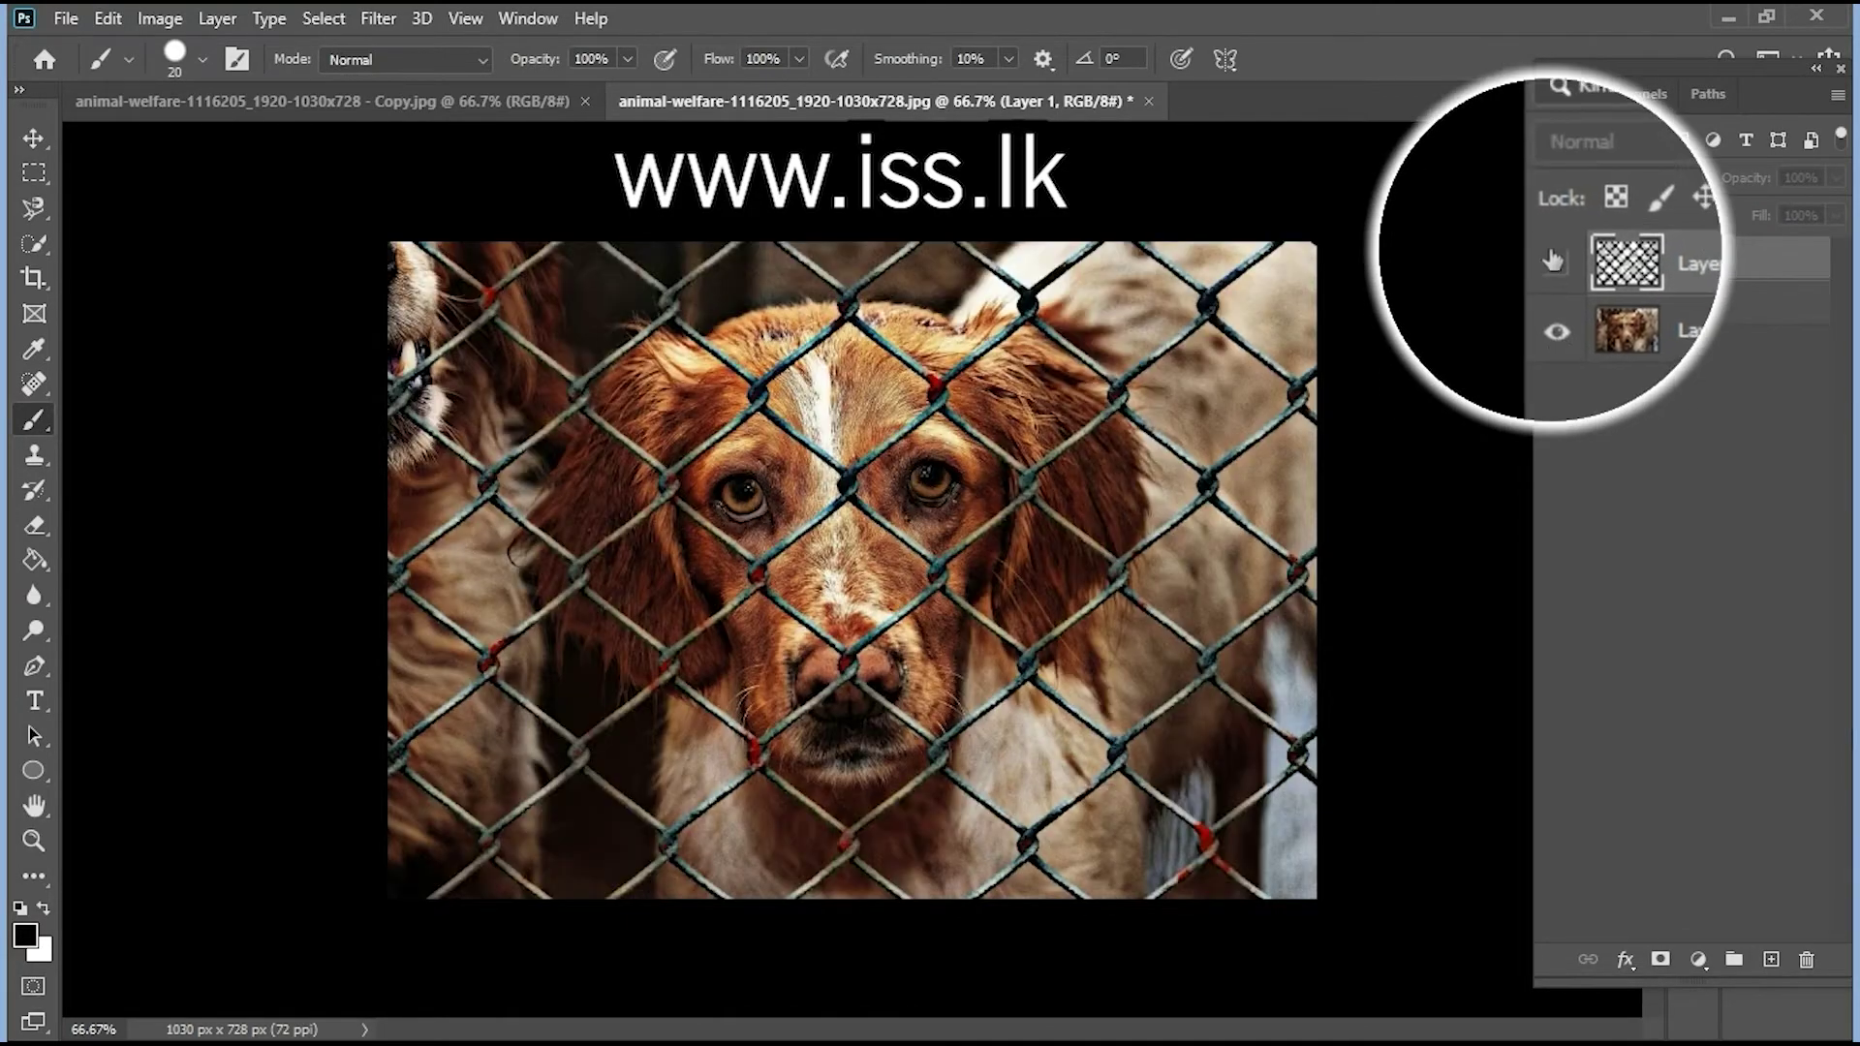
click(1554, 261)
click(1555, 308)
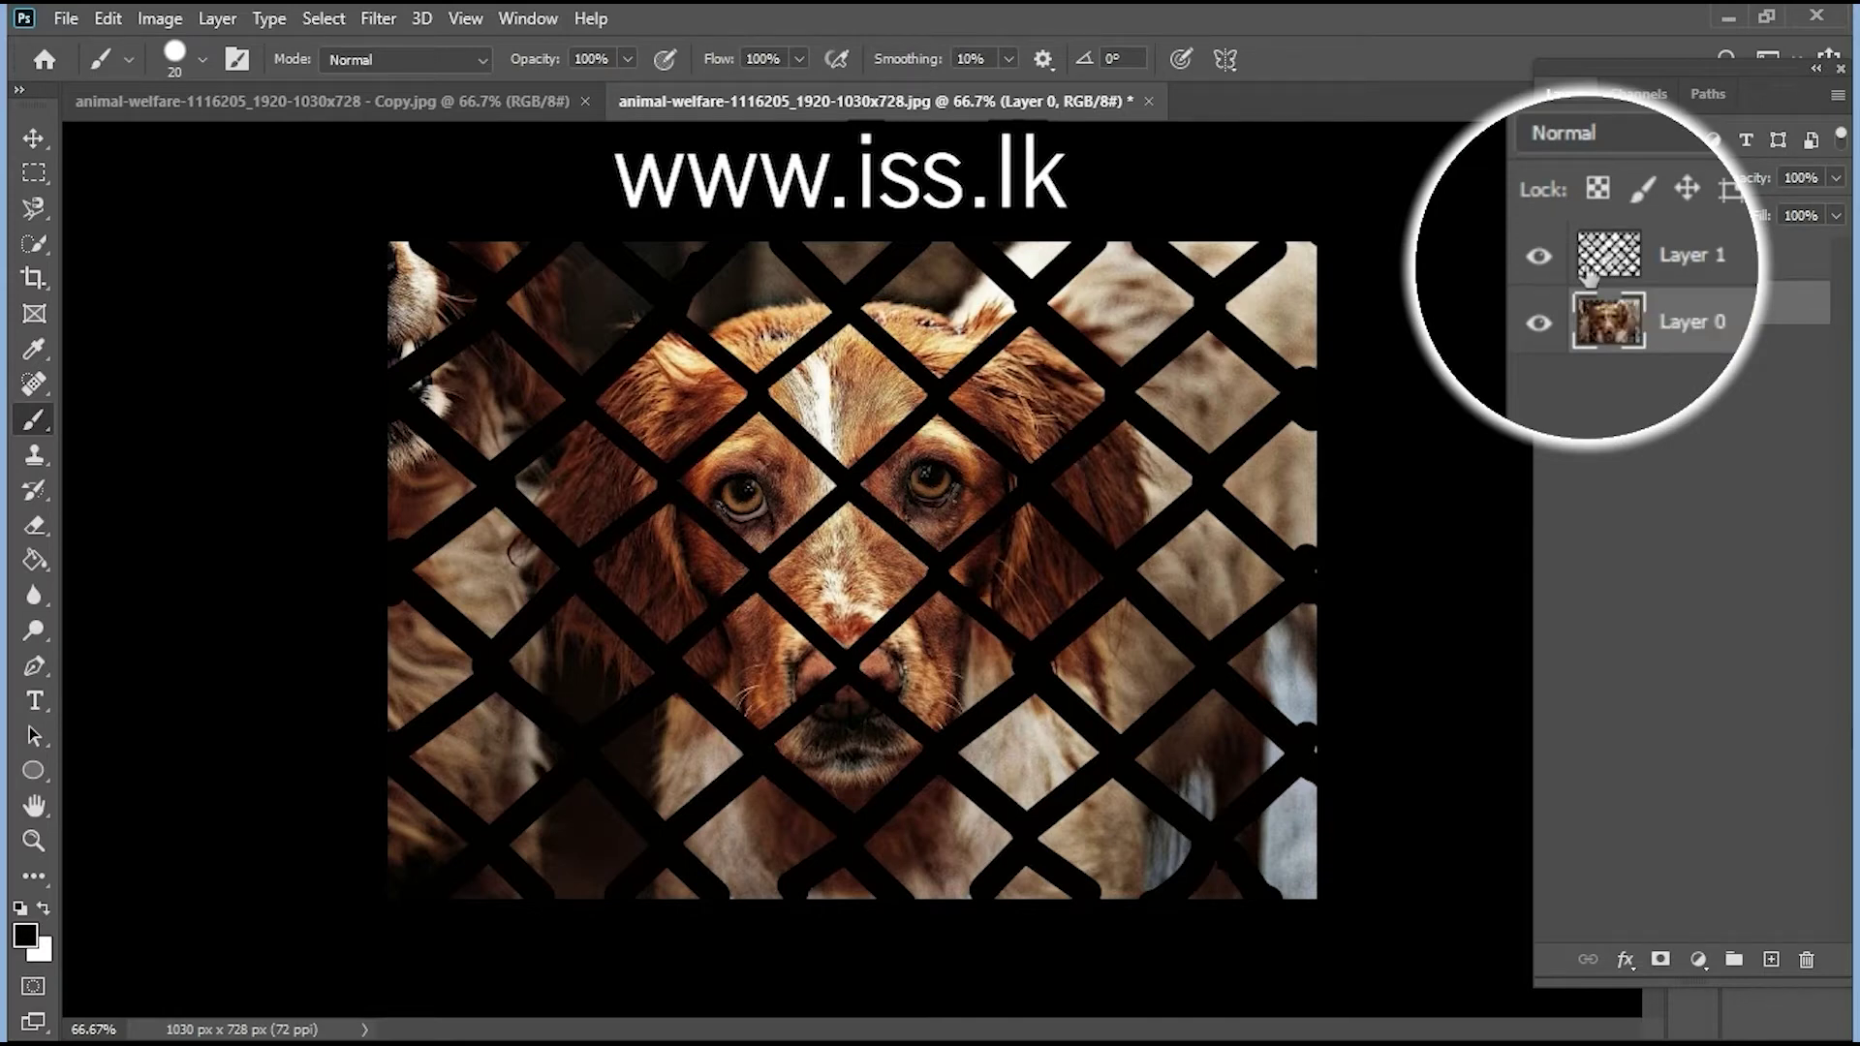
click(1554, 261)
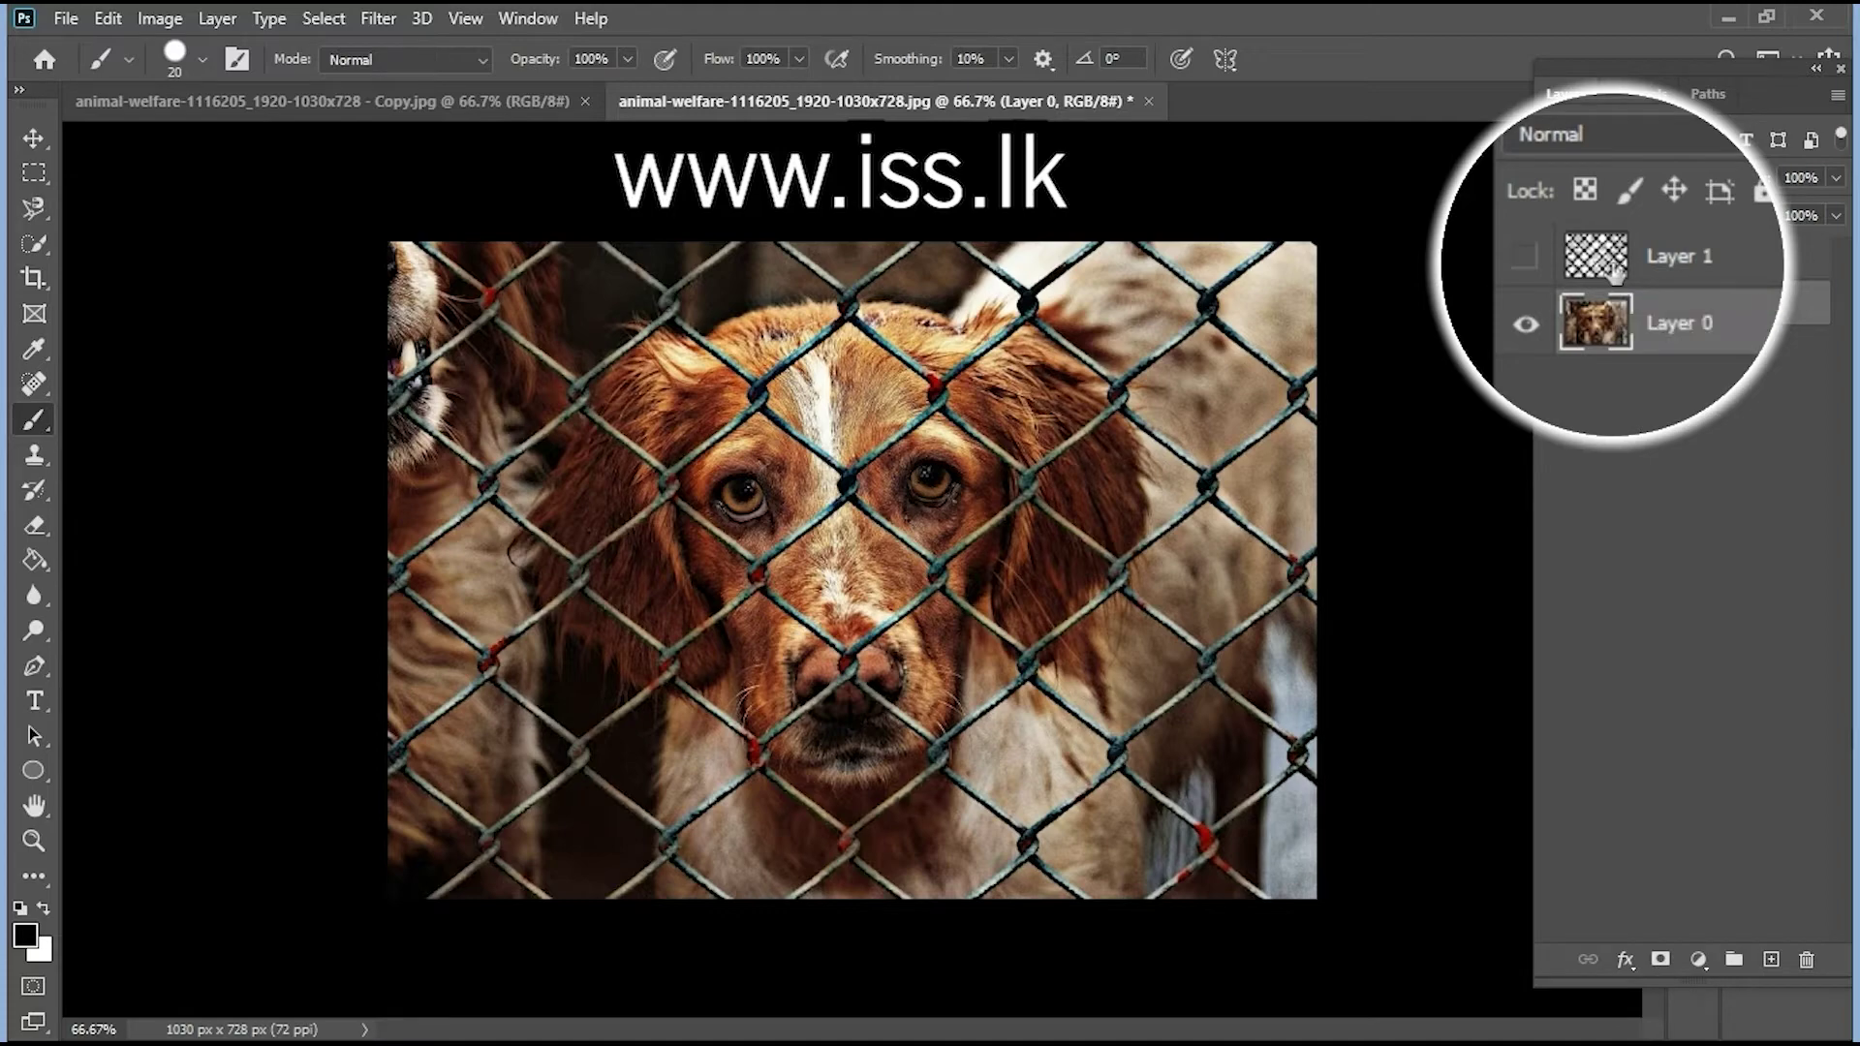
ctrl+click(1614, 272)
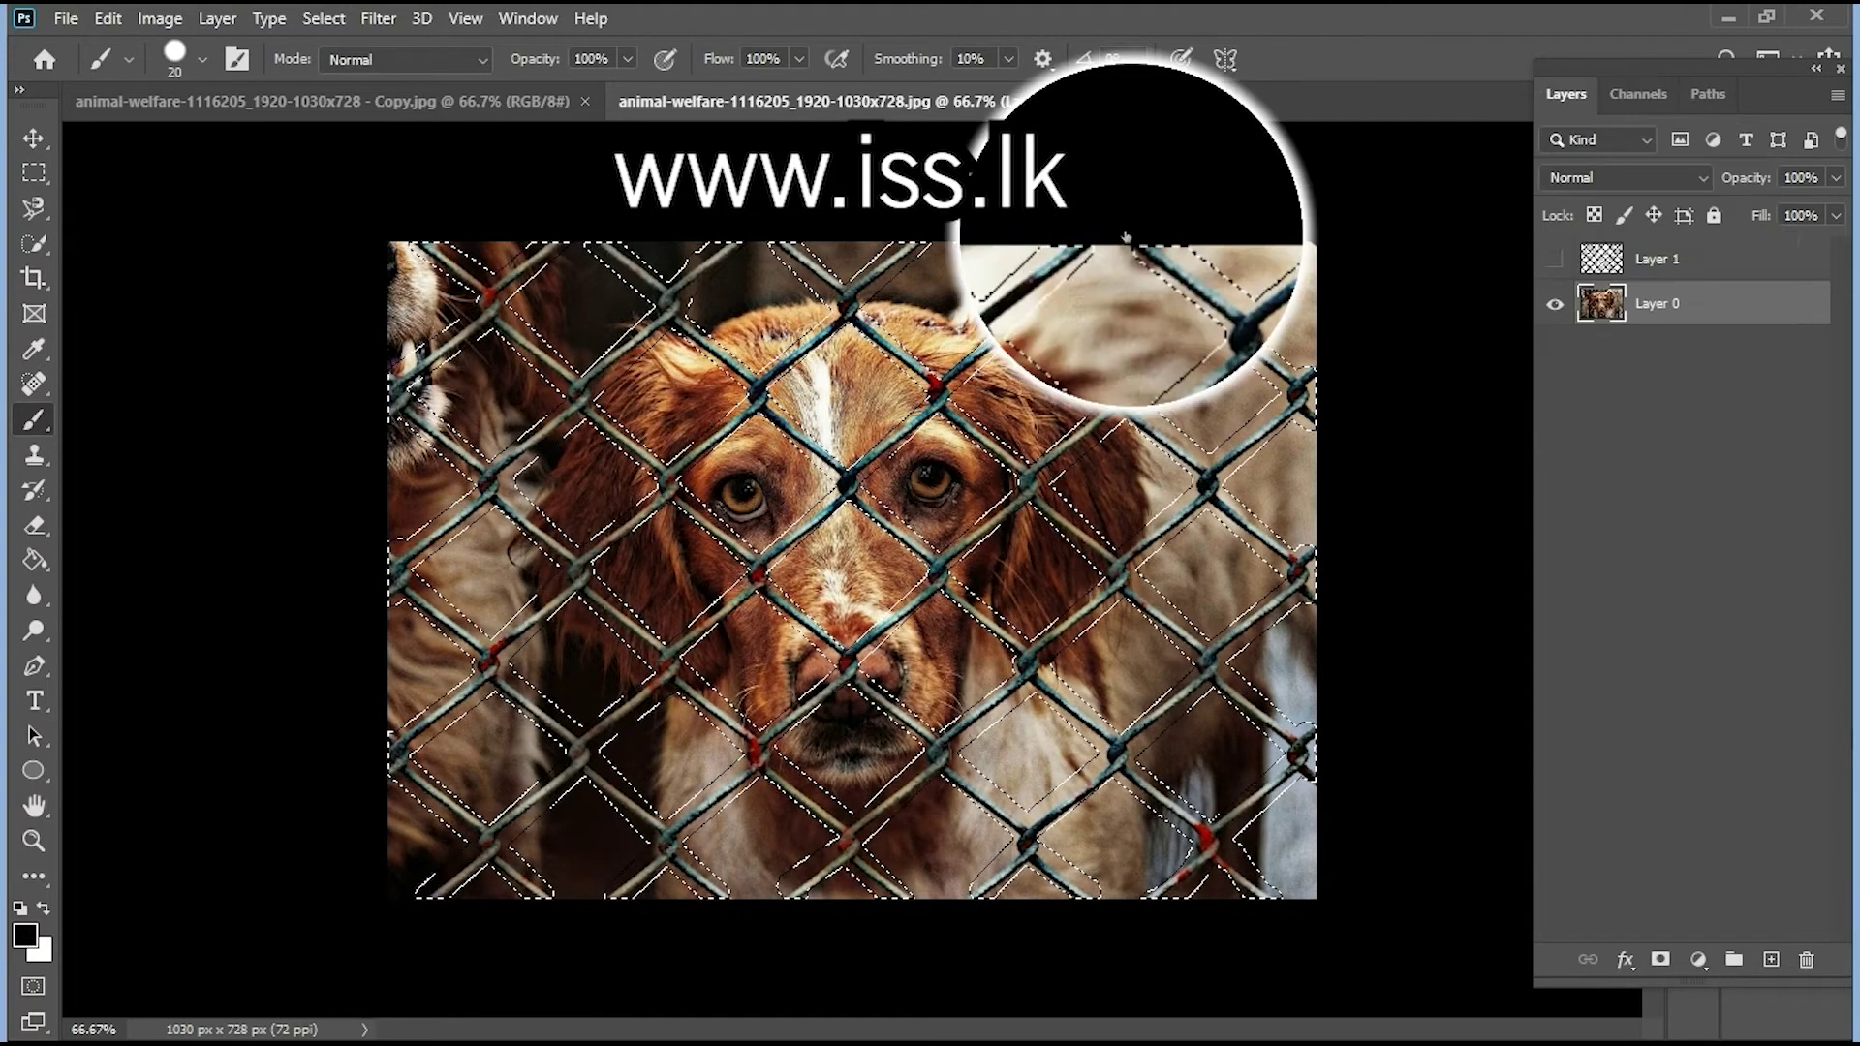
Run Edit > Content-Aware Fill on the fence selection with output set to New Layer
click(108, 19)
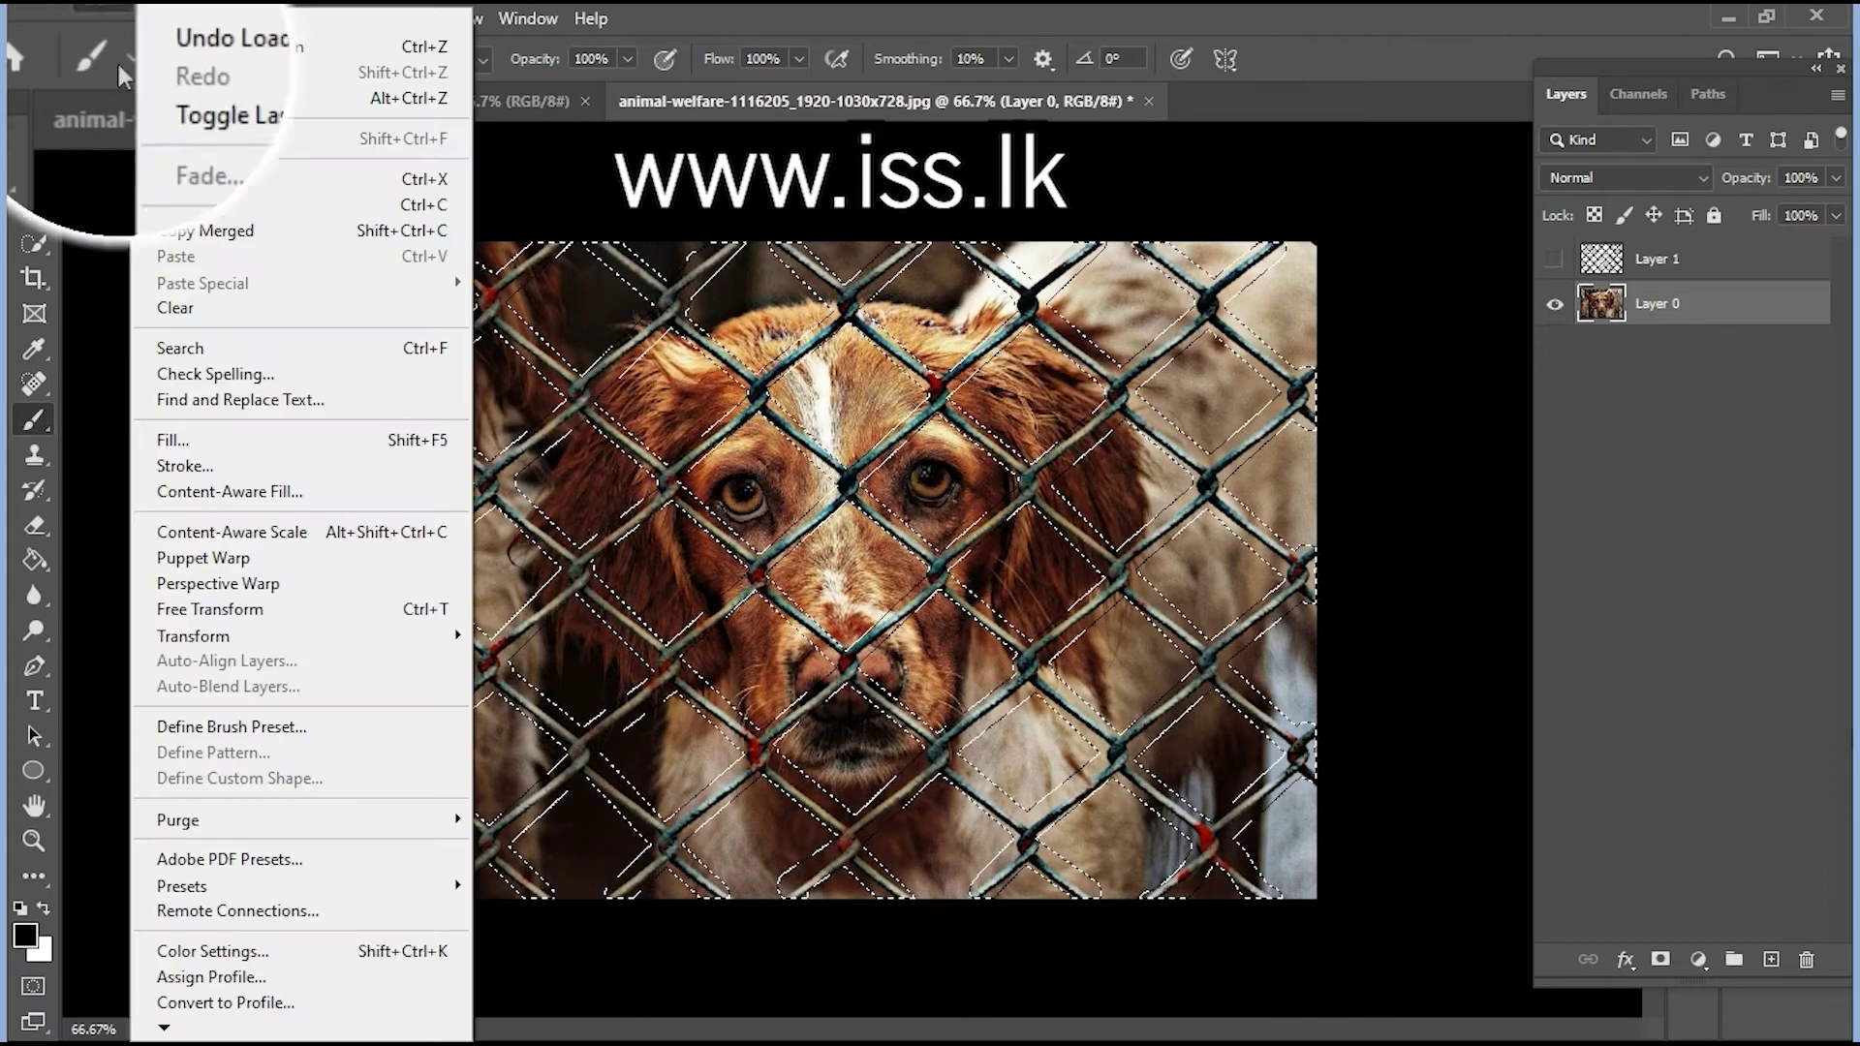
click(328, 499)
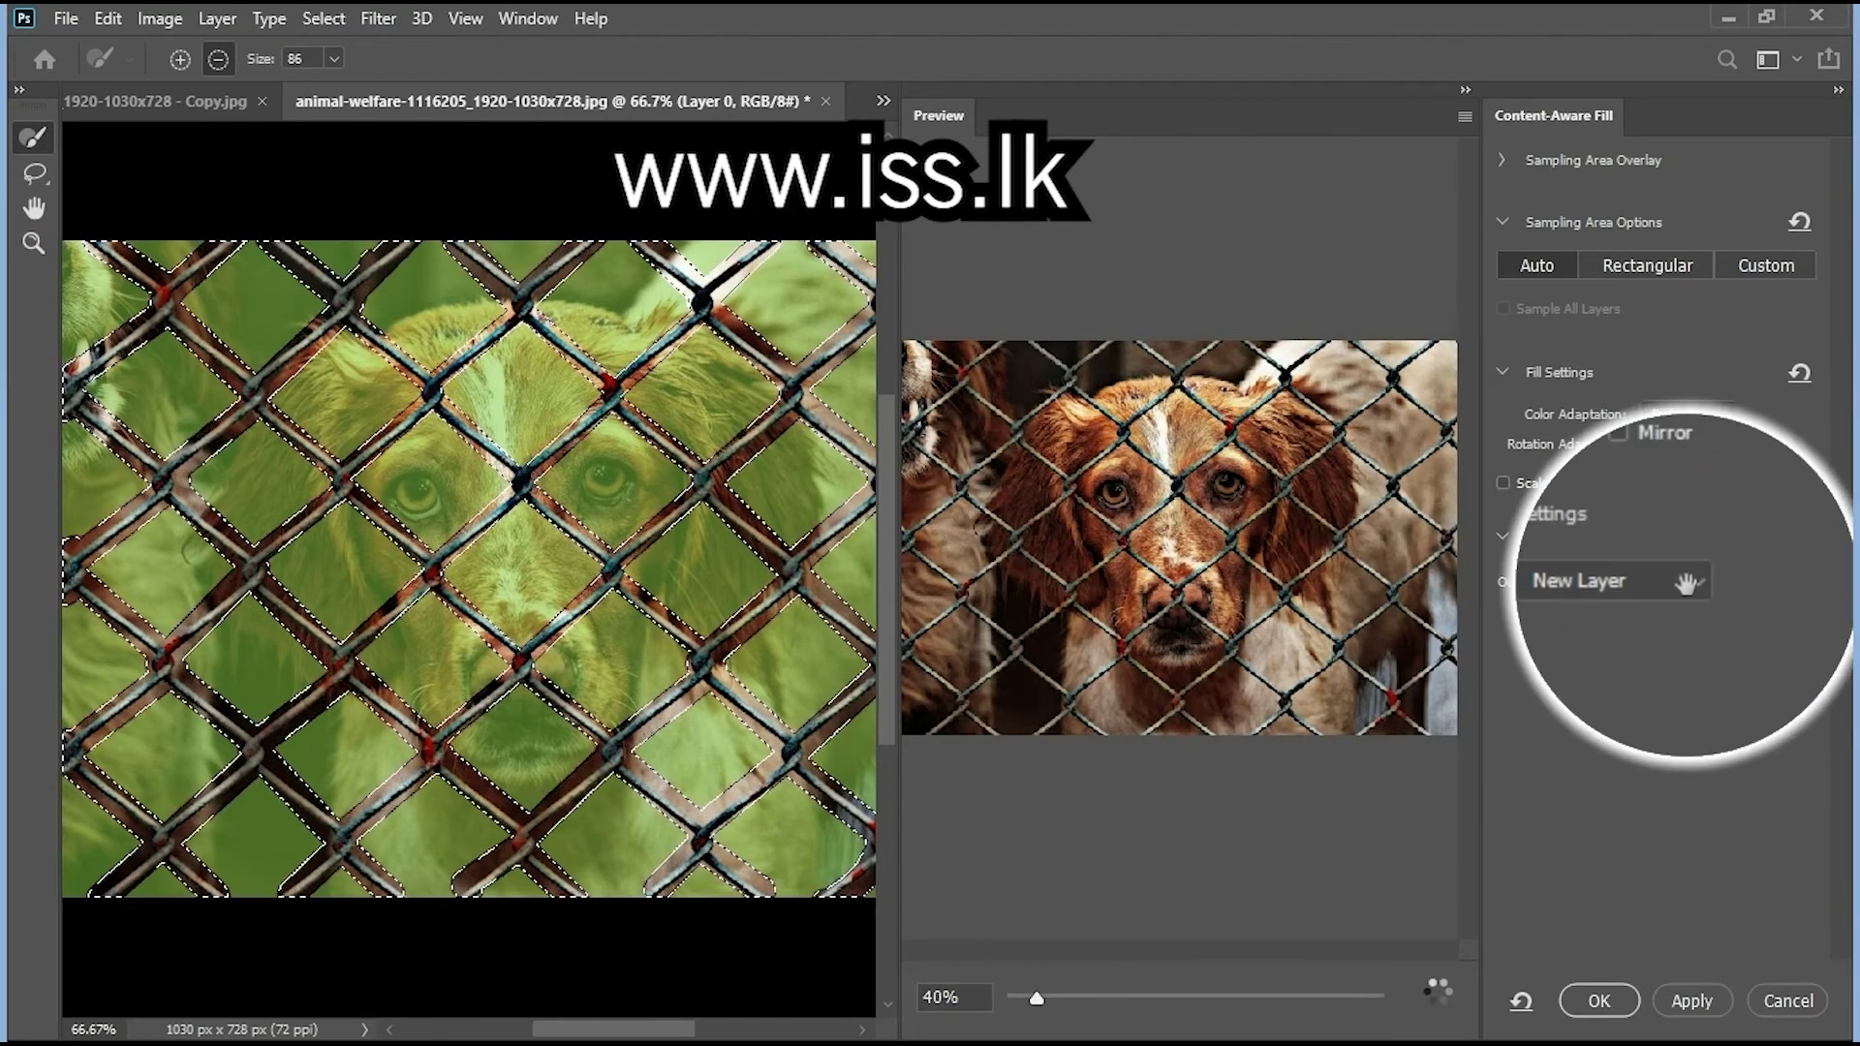
click(1637, 610)
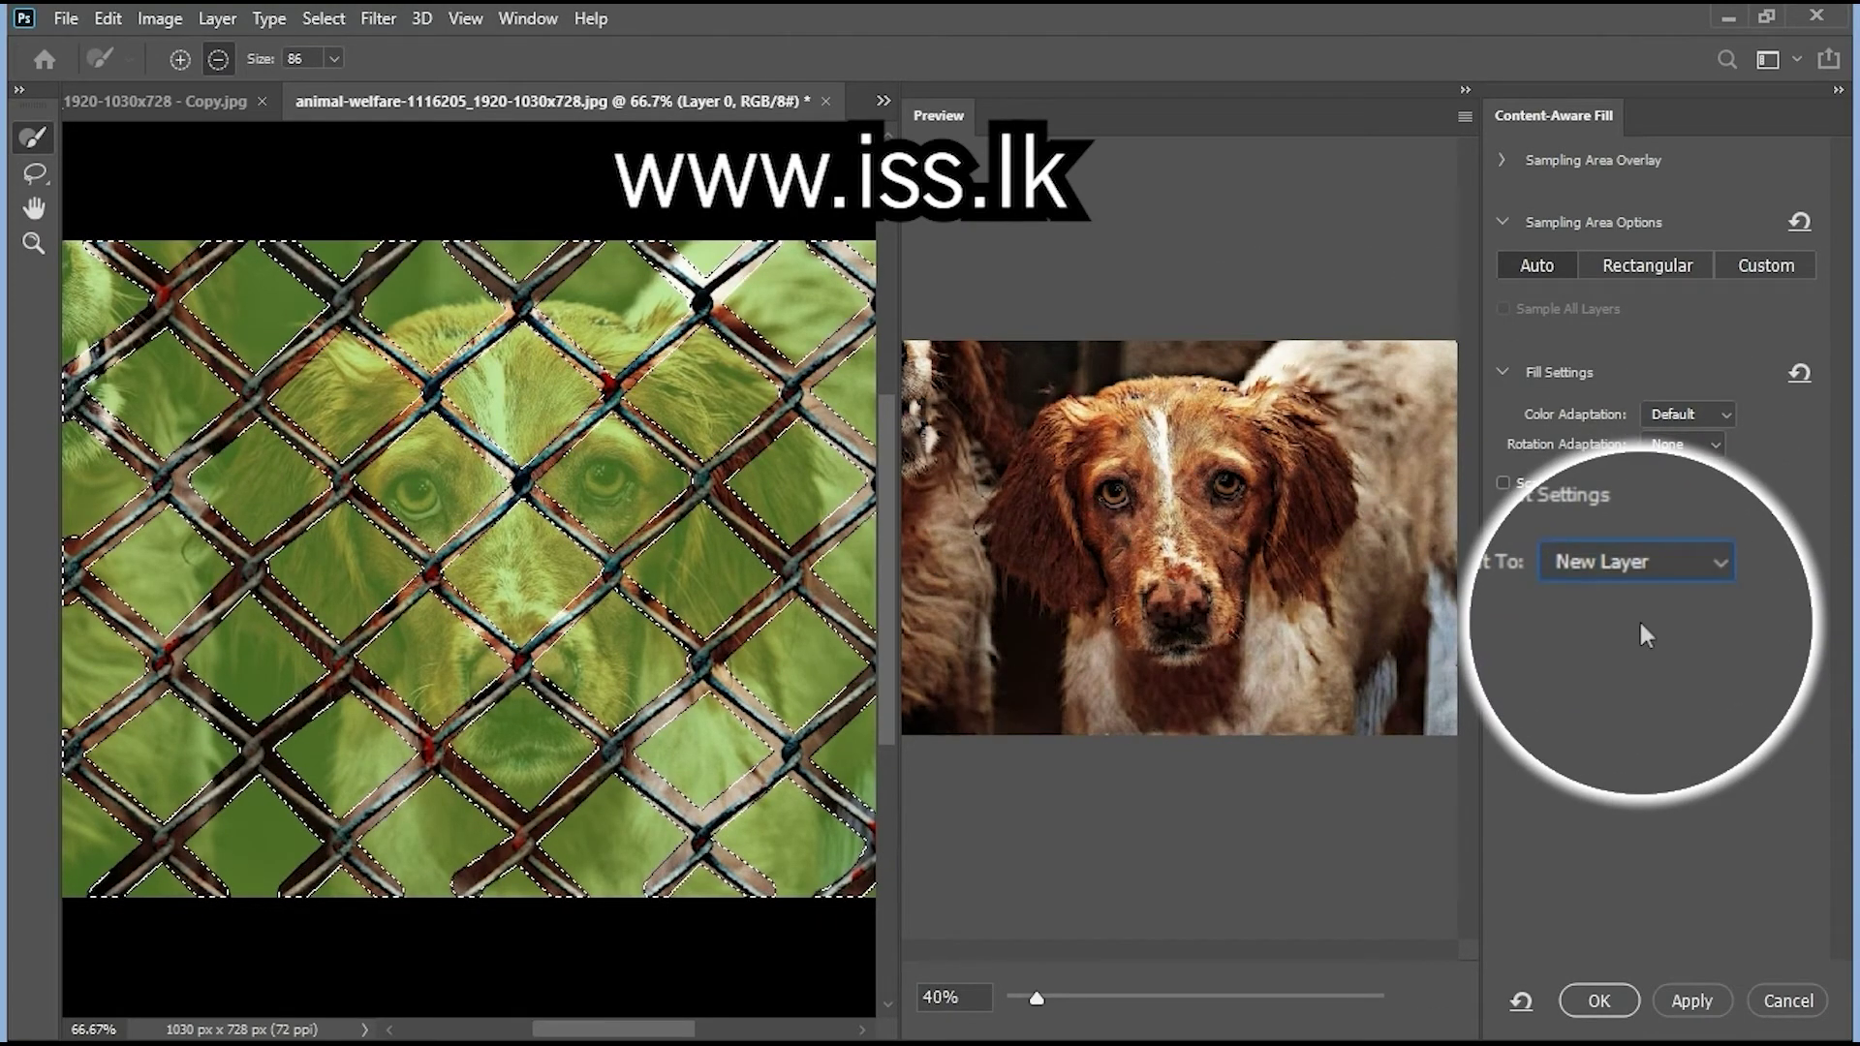
Confirm the Content-Aware Fill with OK to create the fence-free Layer 0 copy
click(1606, 1005)
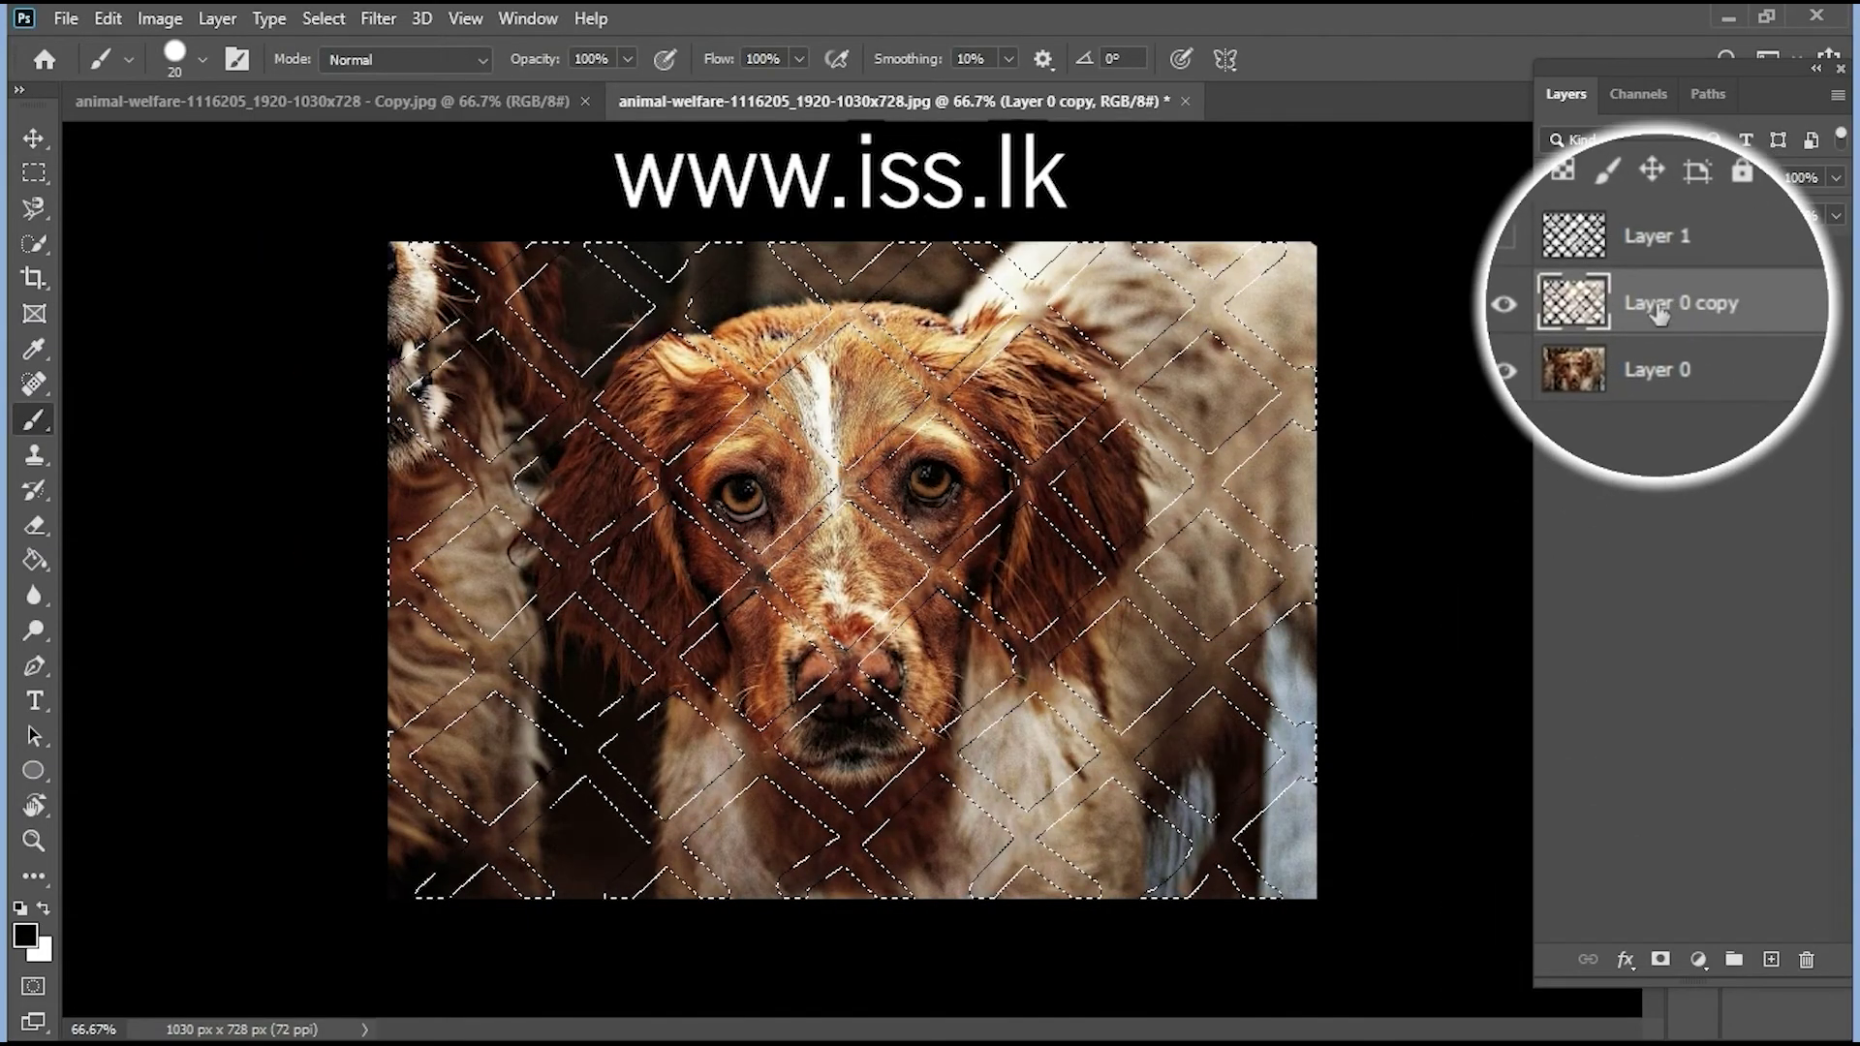
Deselect, compare the fill against Layer 0, and add empty Layer 2 above Layer 0 copy
key(ctrl+d)
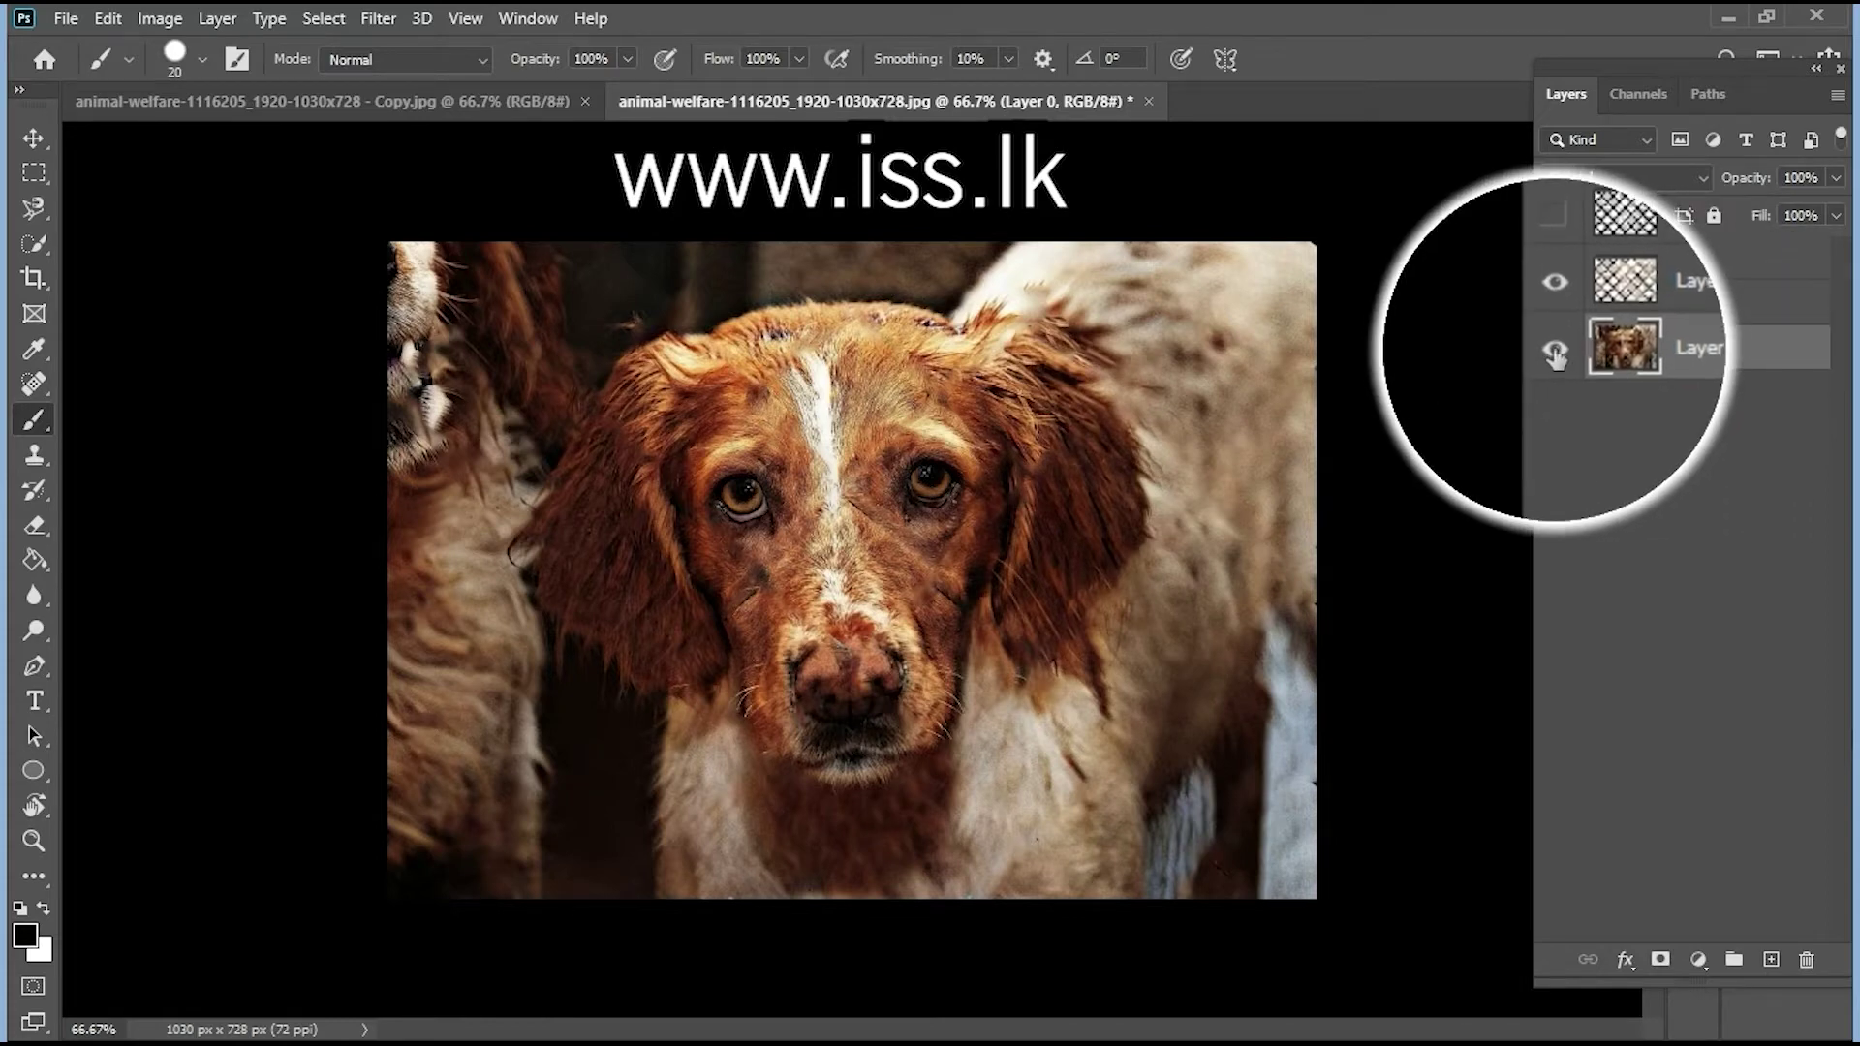
click(1555, 358)
click(1555, 357)
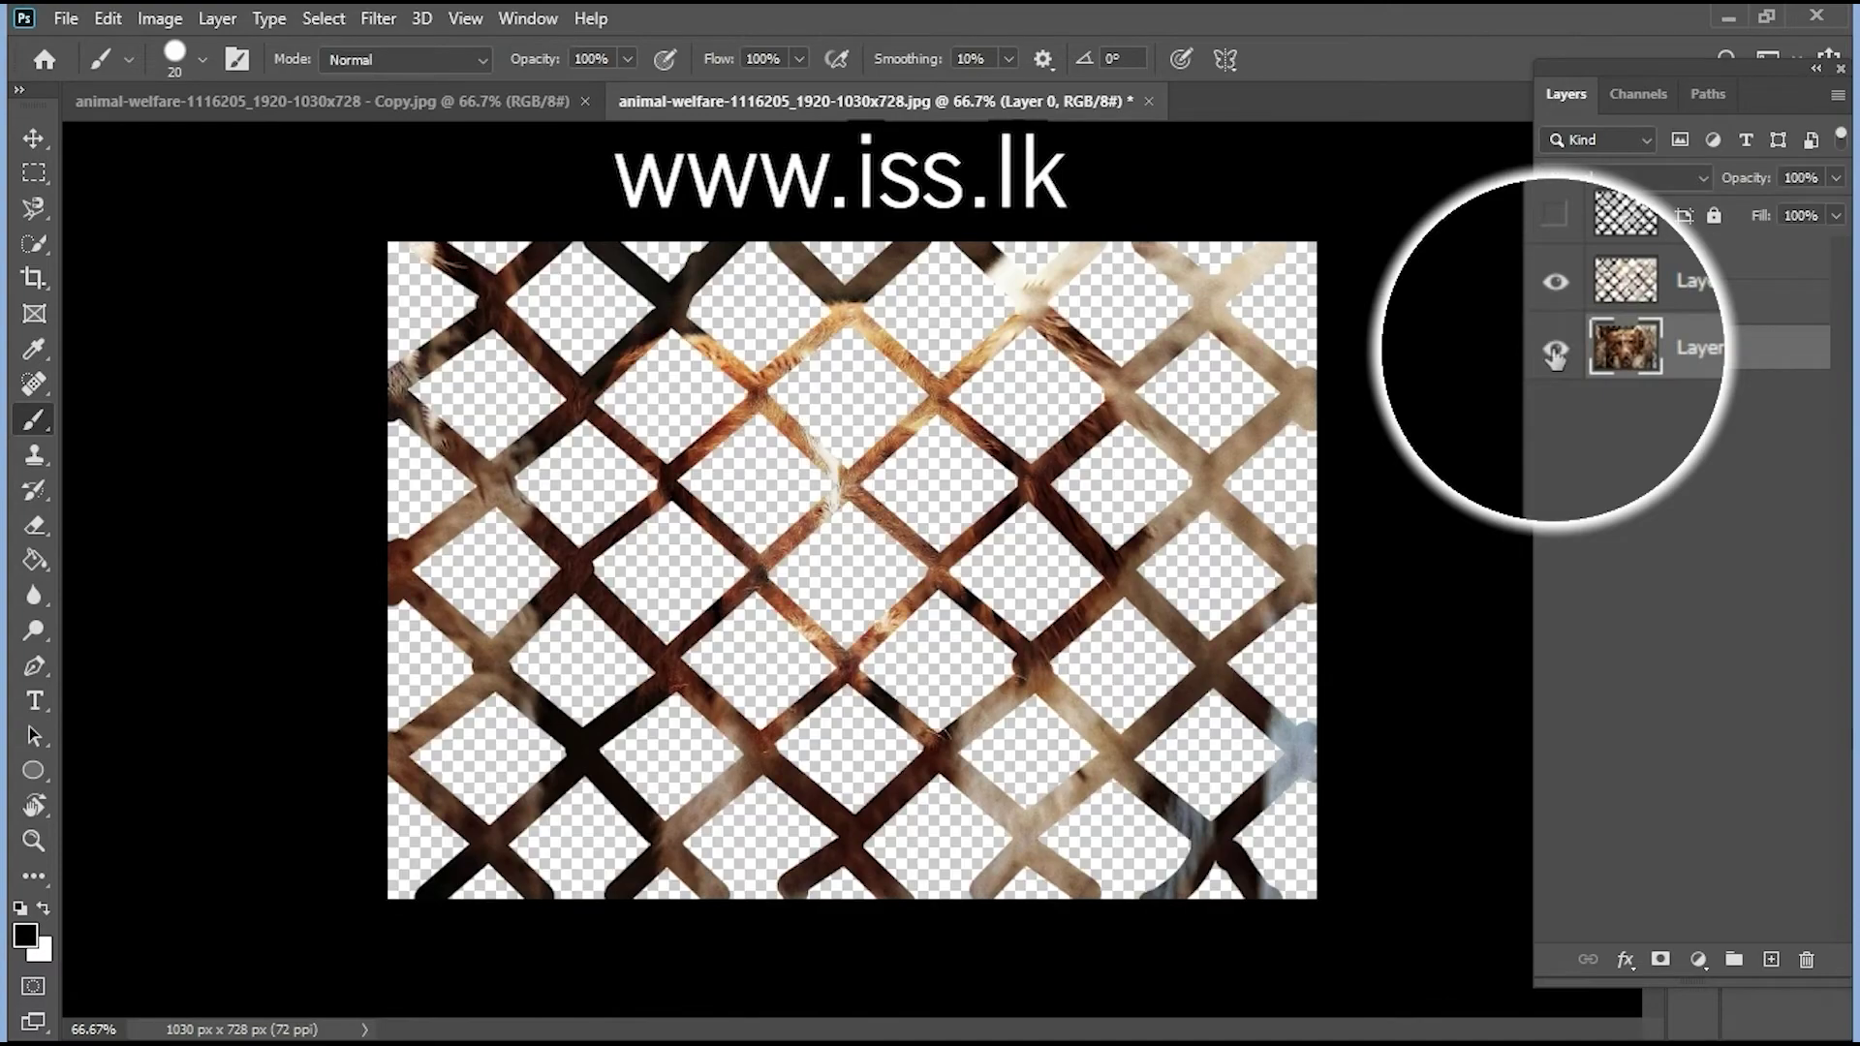
click(1554, 357)
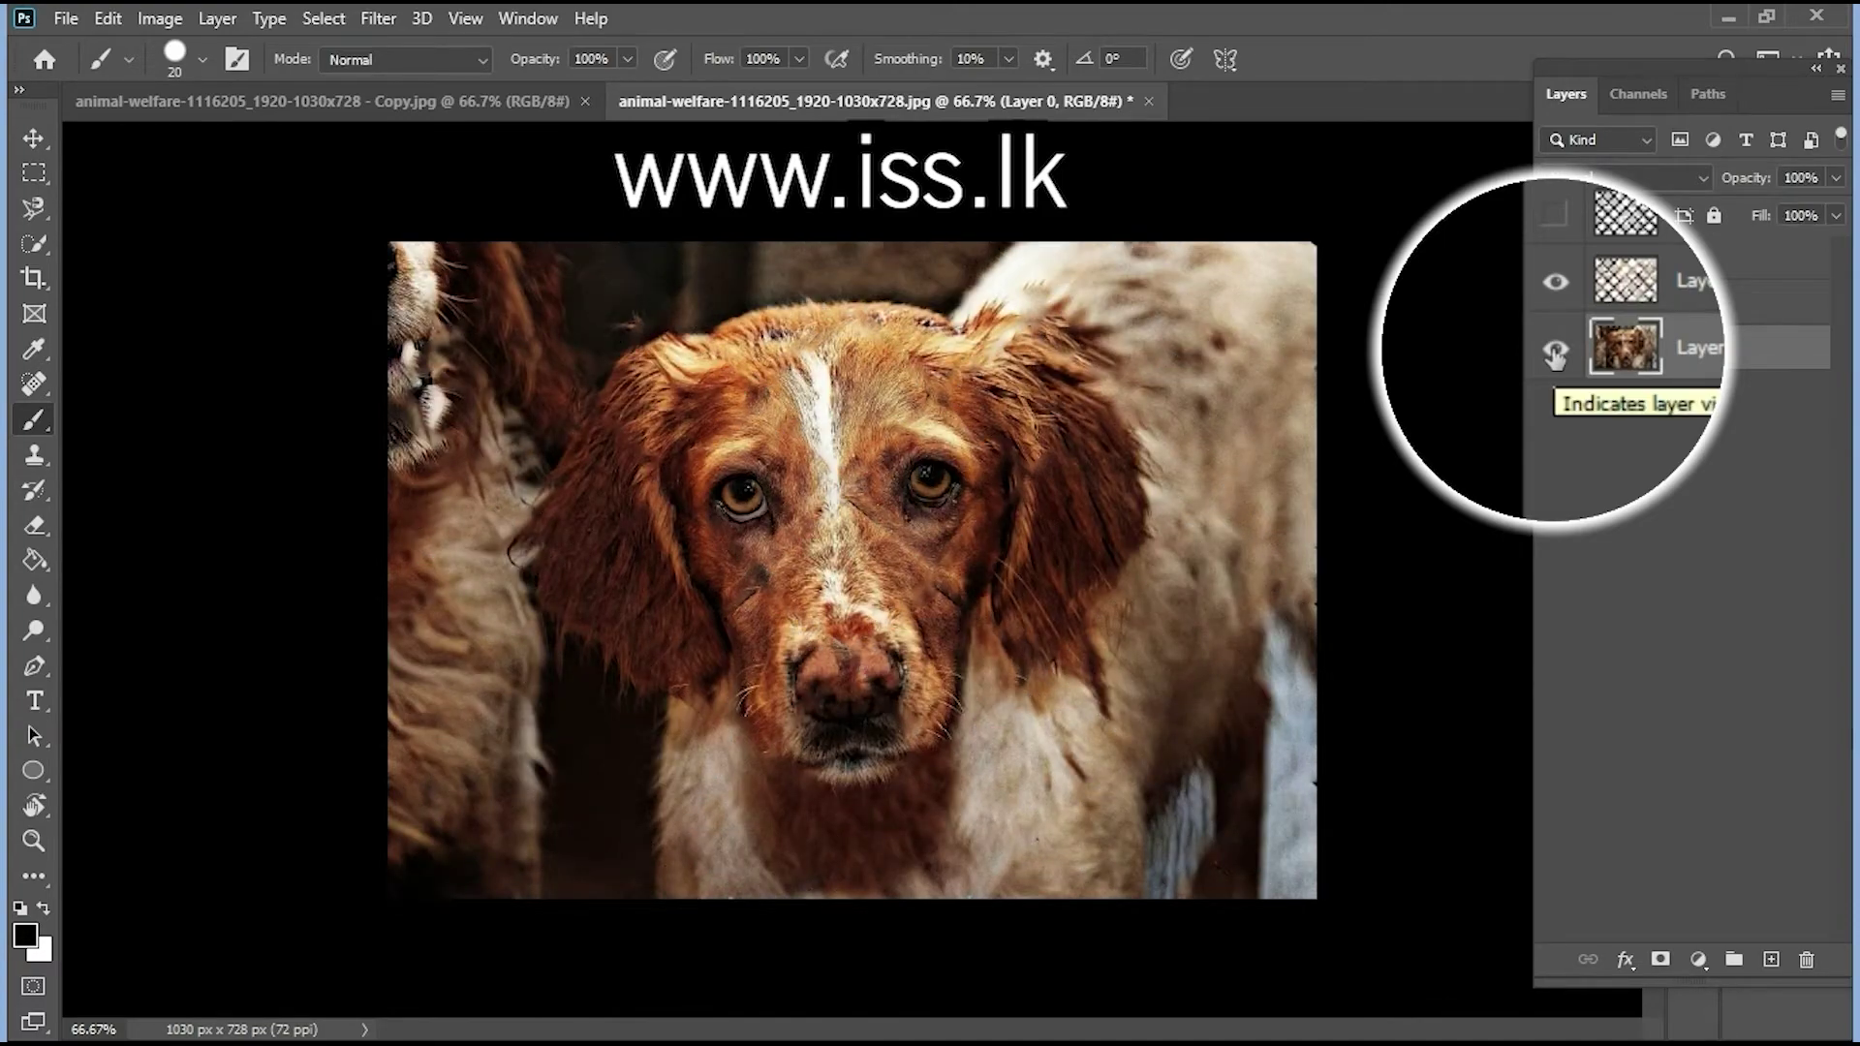
click(1677, 306)
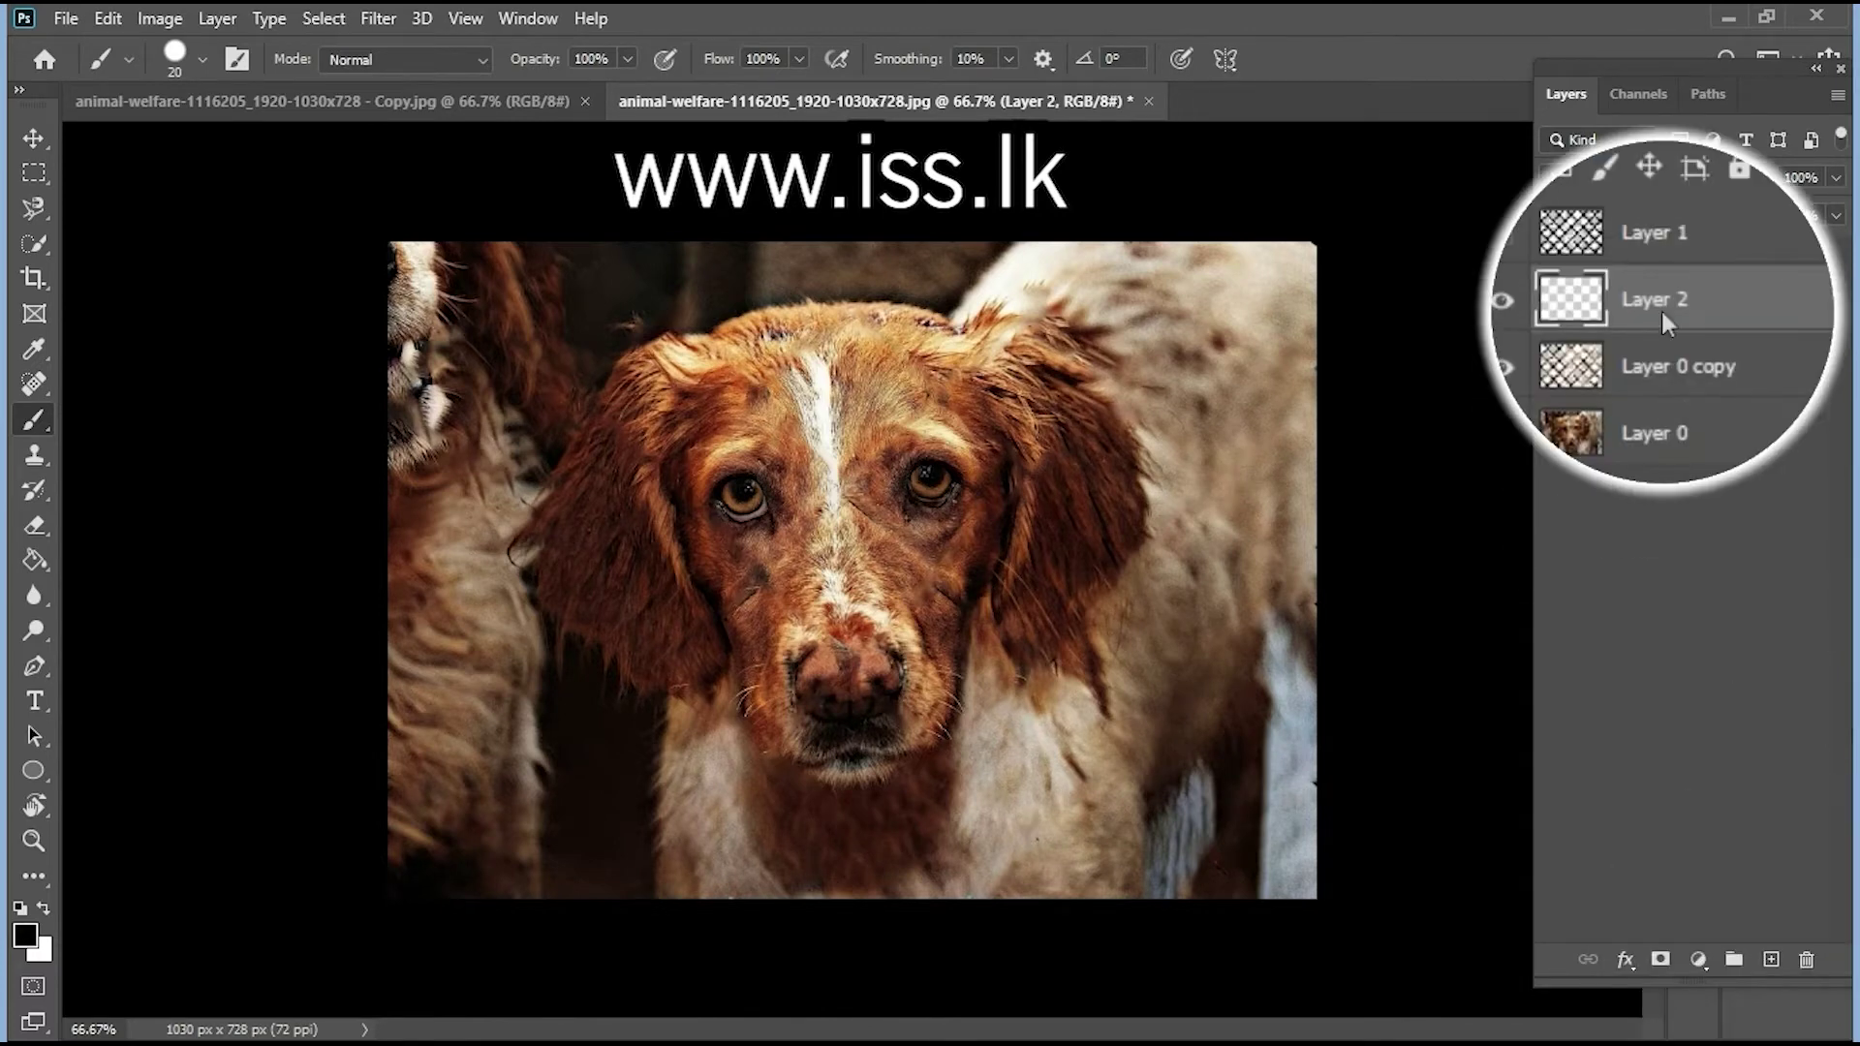
Heal blemishes on the dog's face and forehead with the Content-Aware Spot Healing Brush
click(1658, 393)
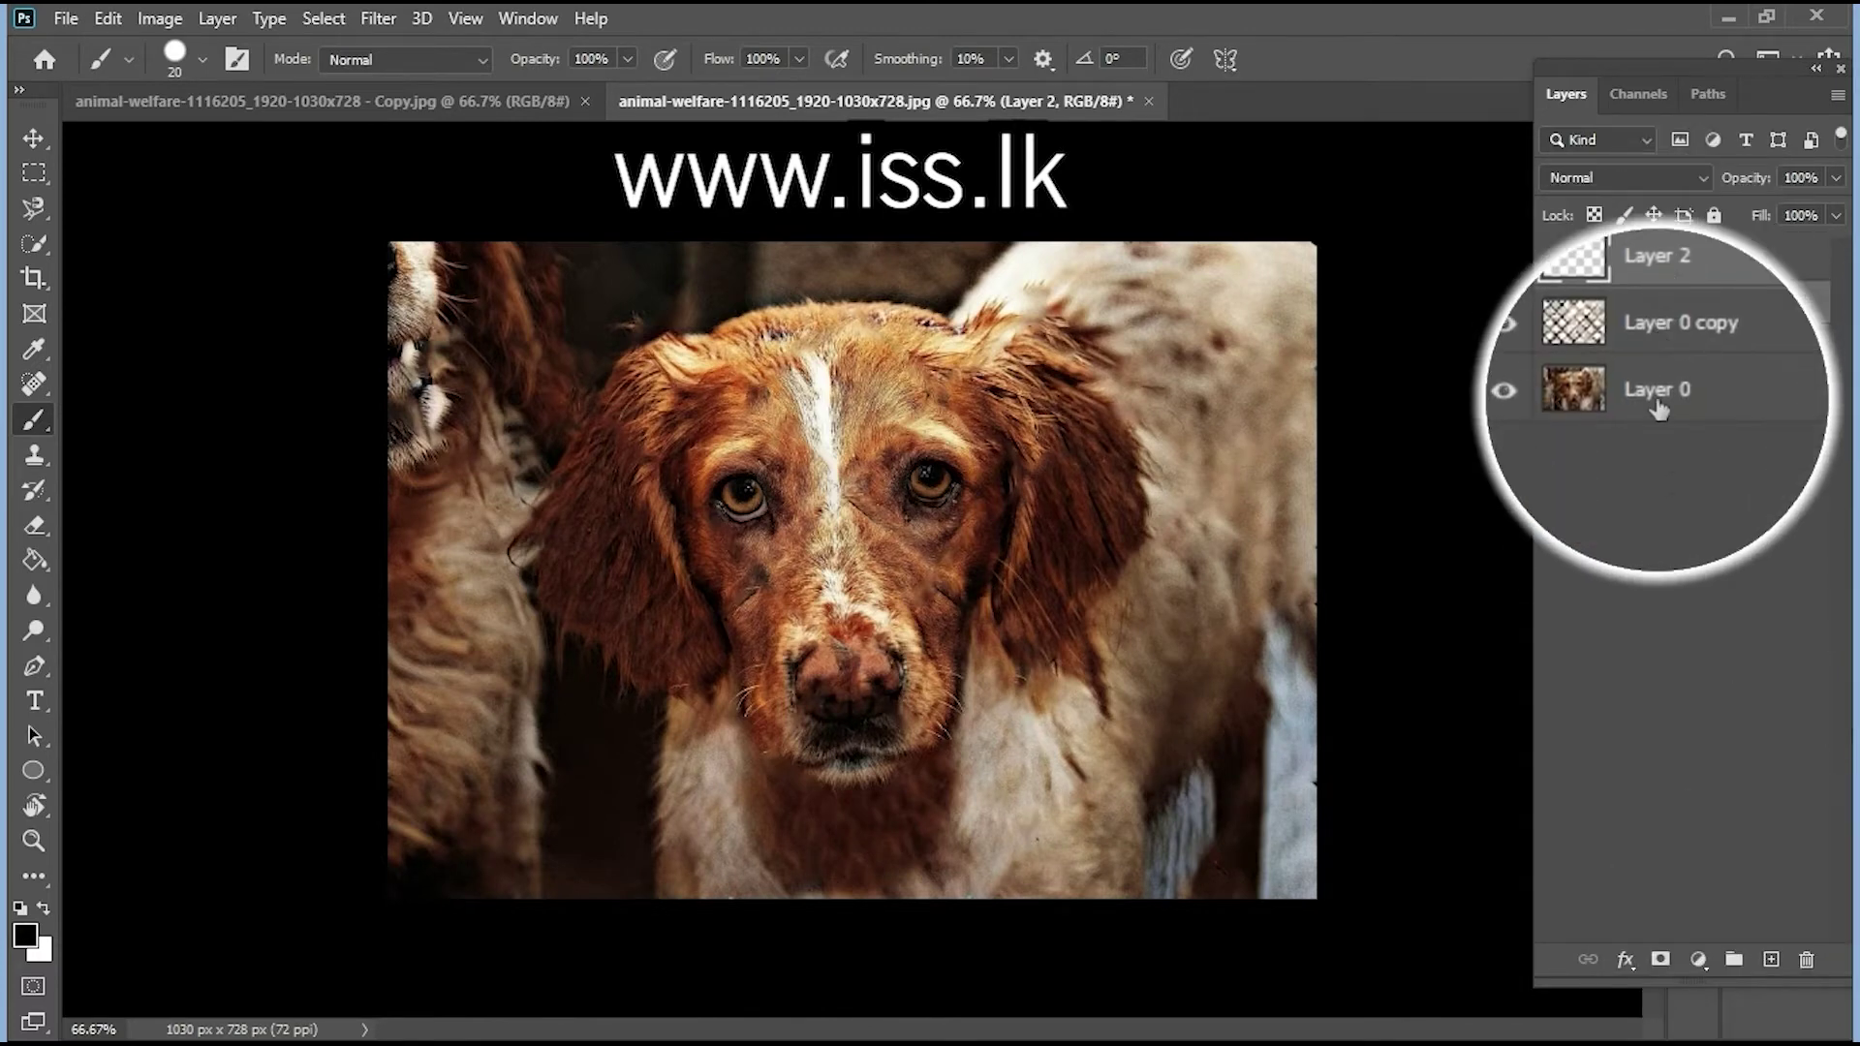
right_click(37, 426)
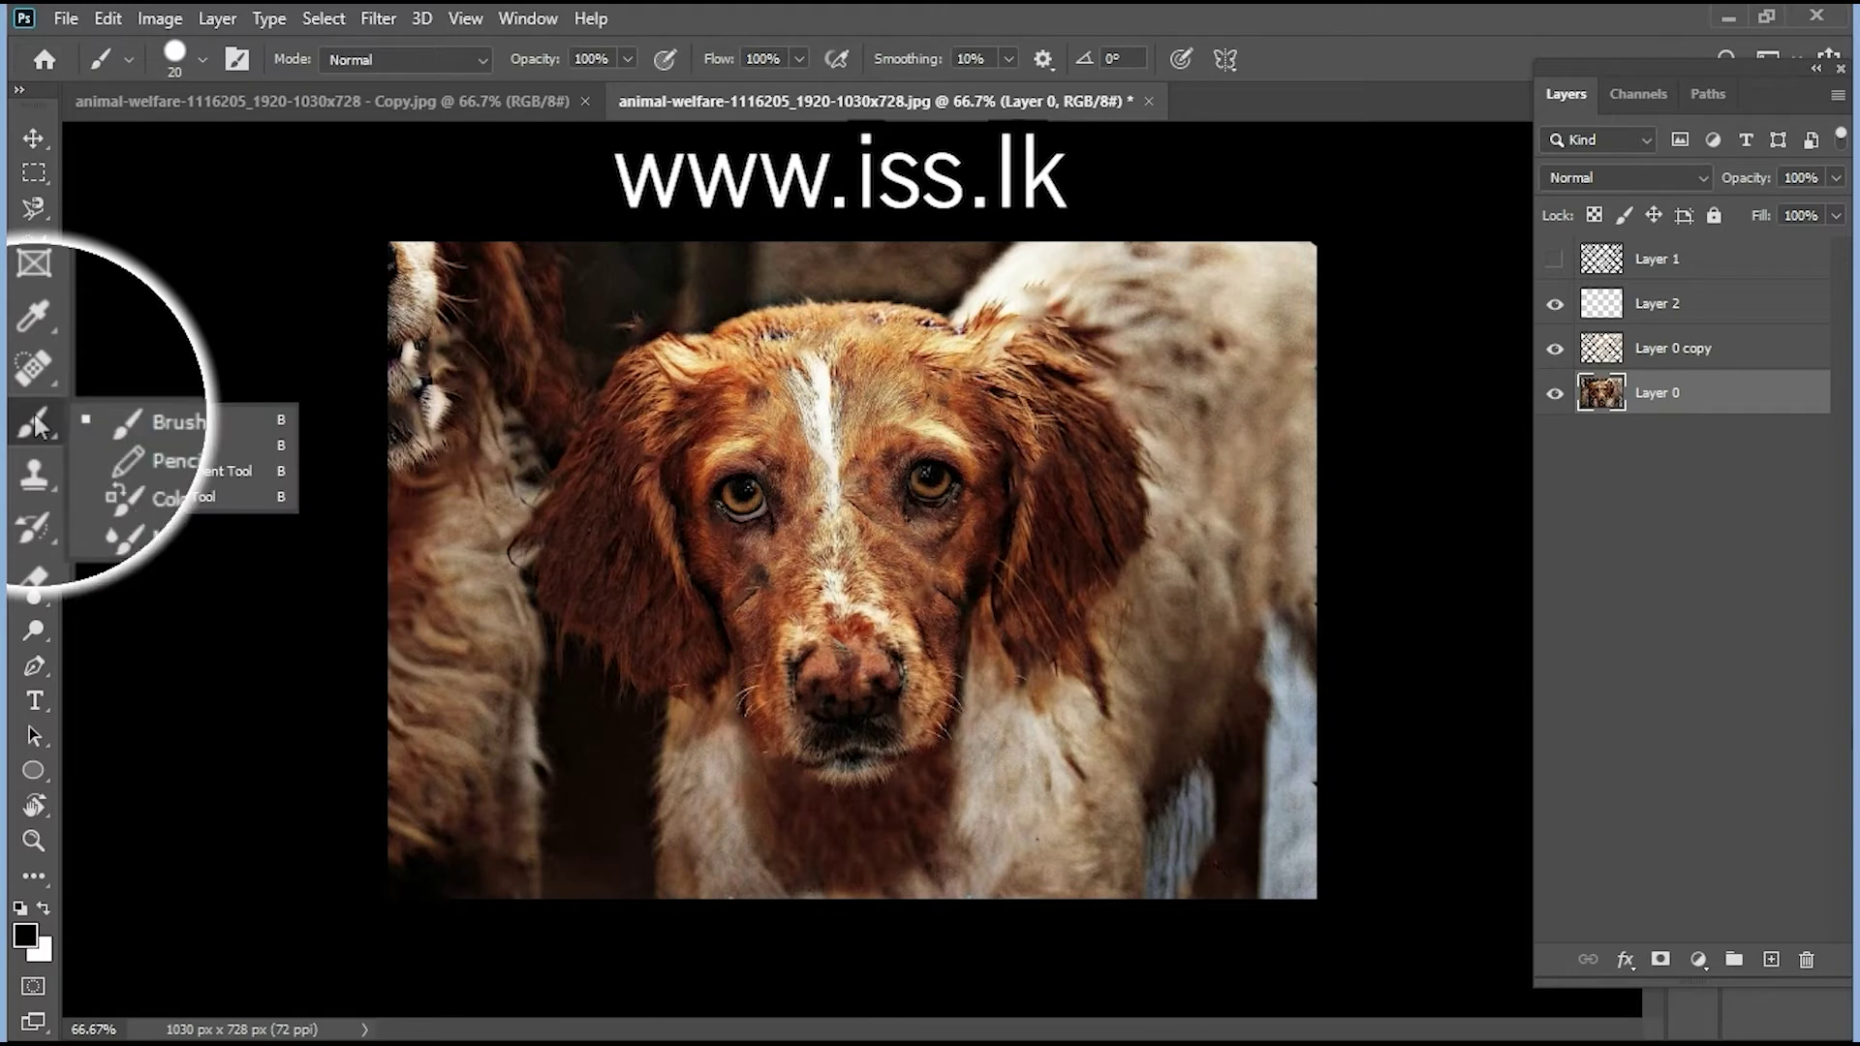
click(33, 391)
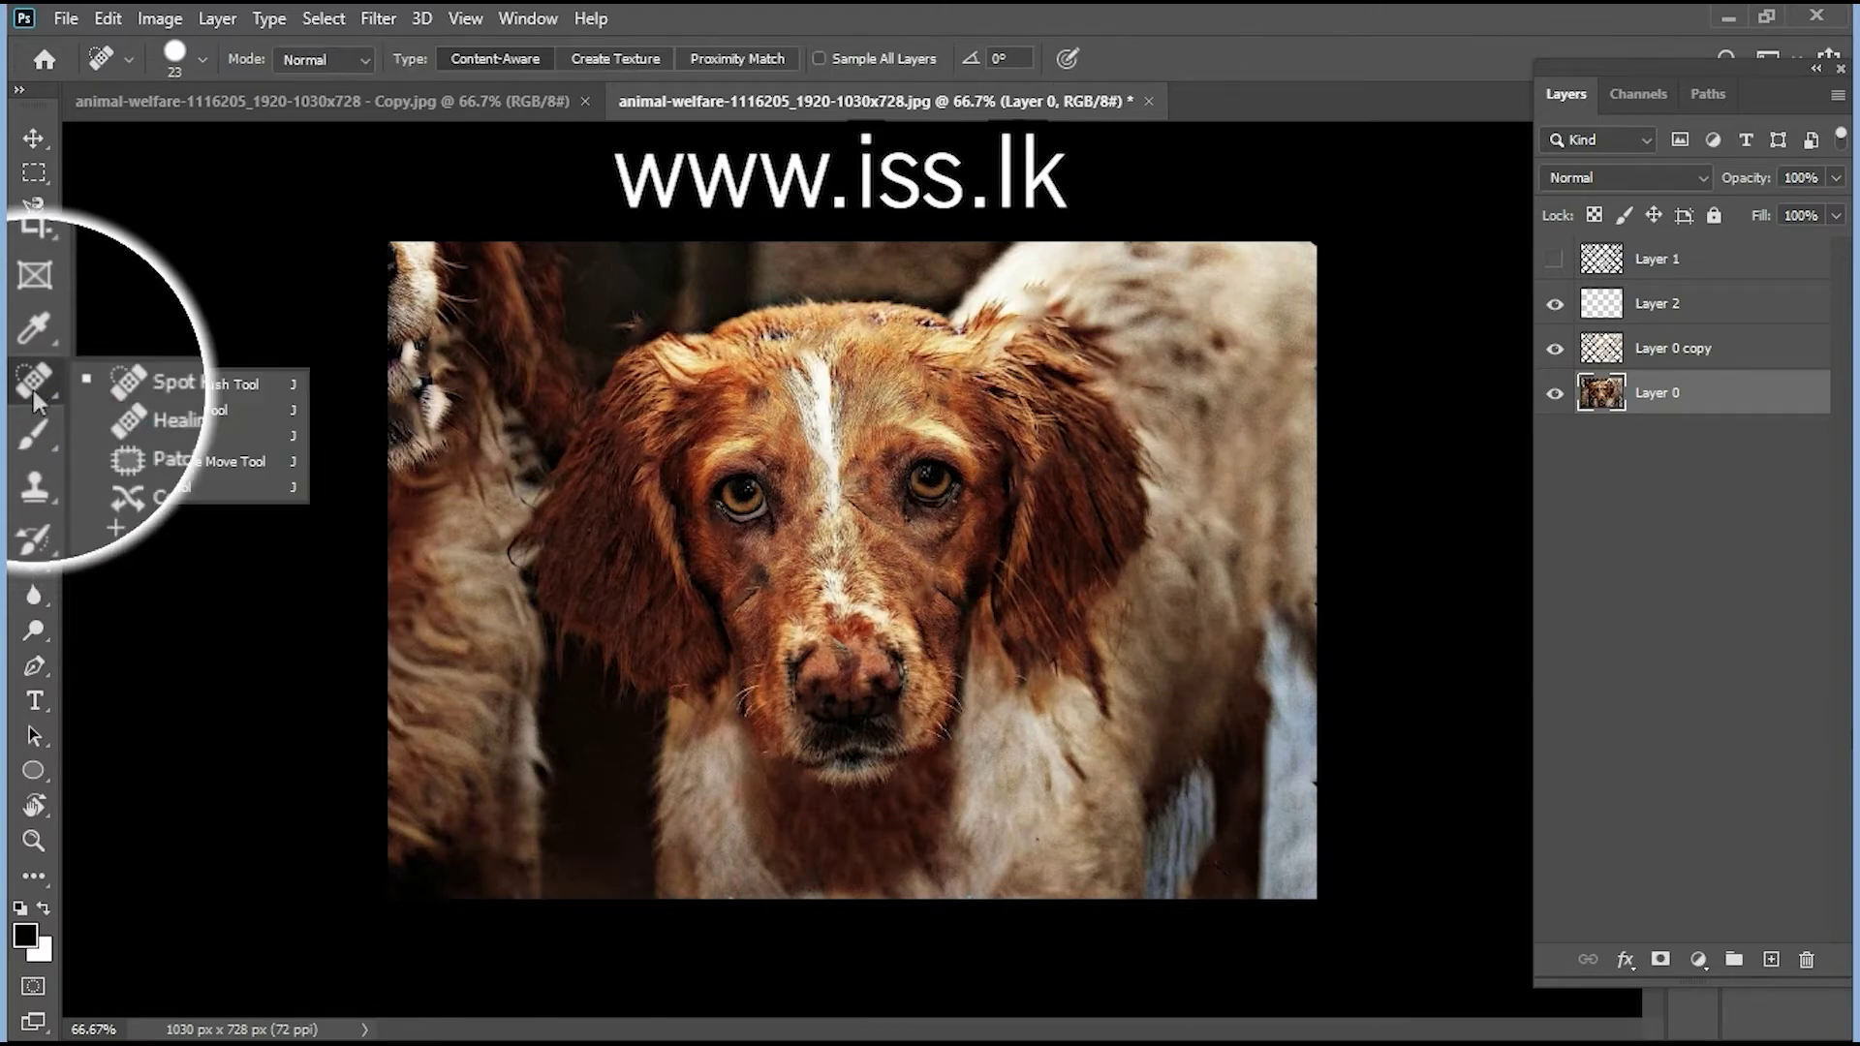
click(242, 382)
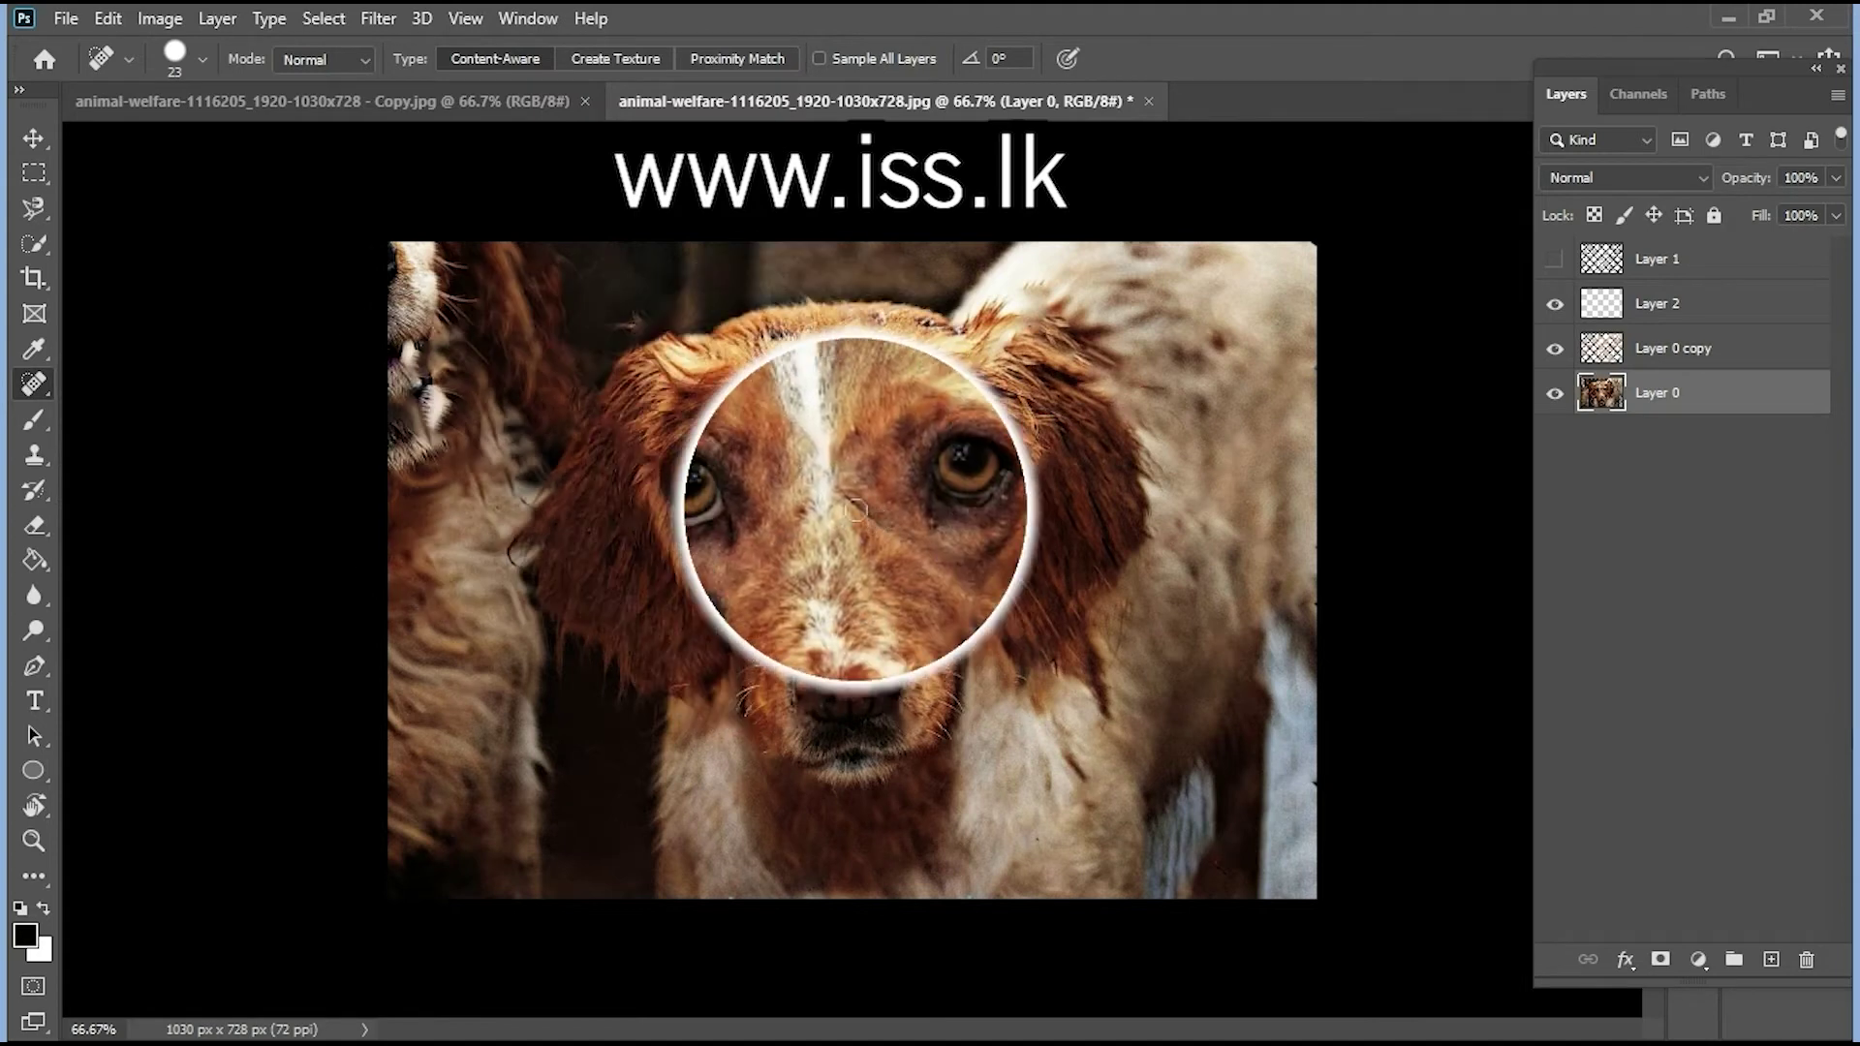
drag(828, 490, 935, 581)
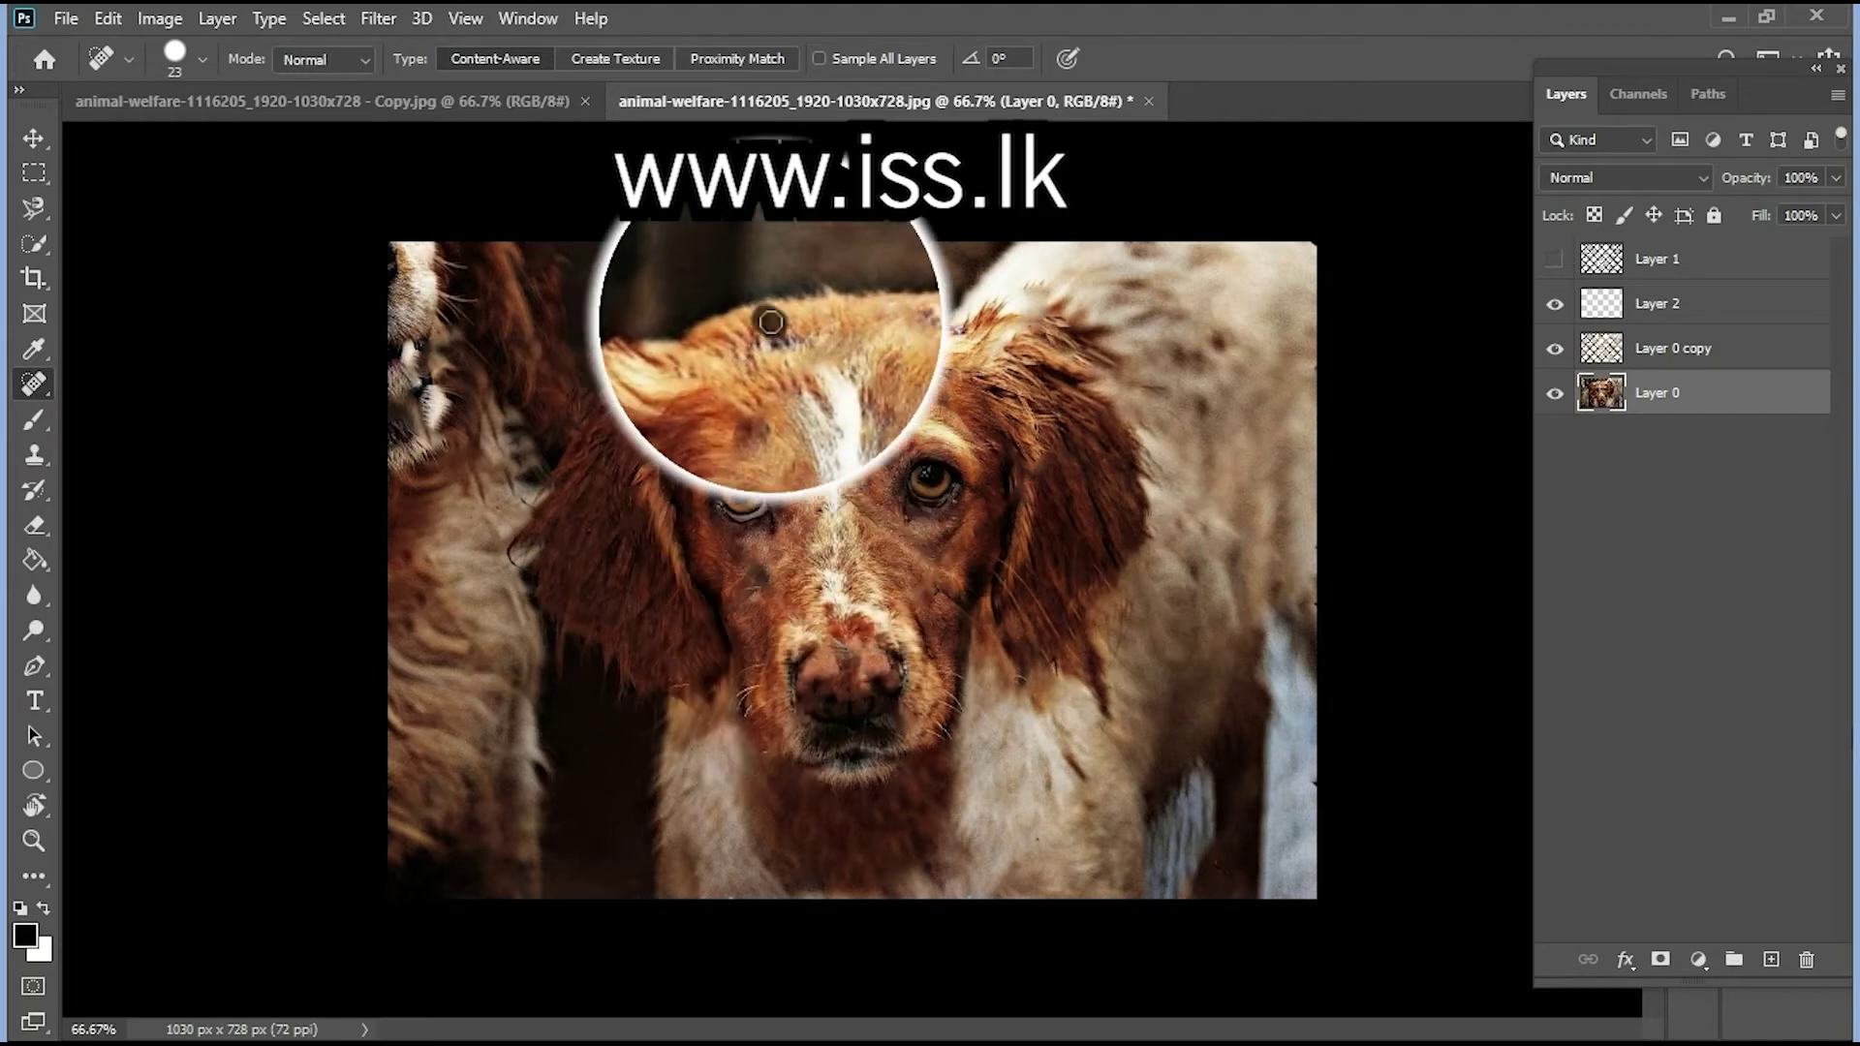
drag(756, 324, 969, 339)
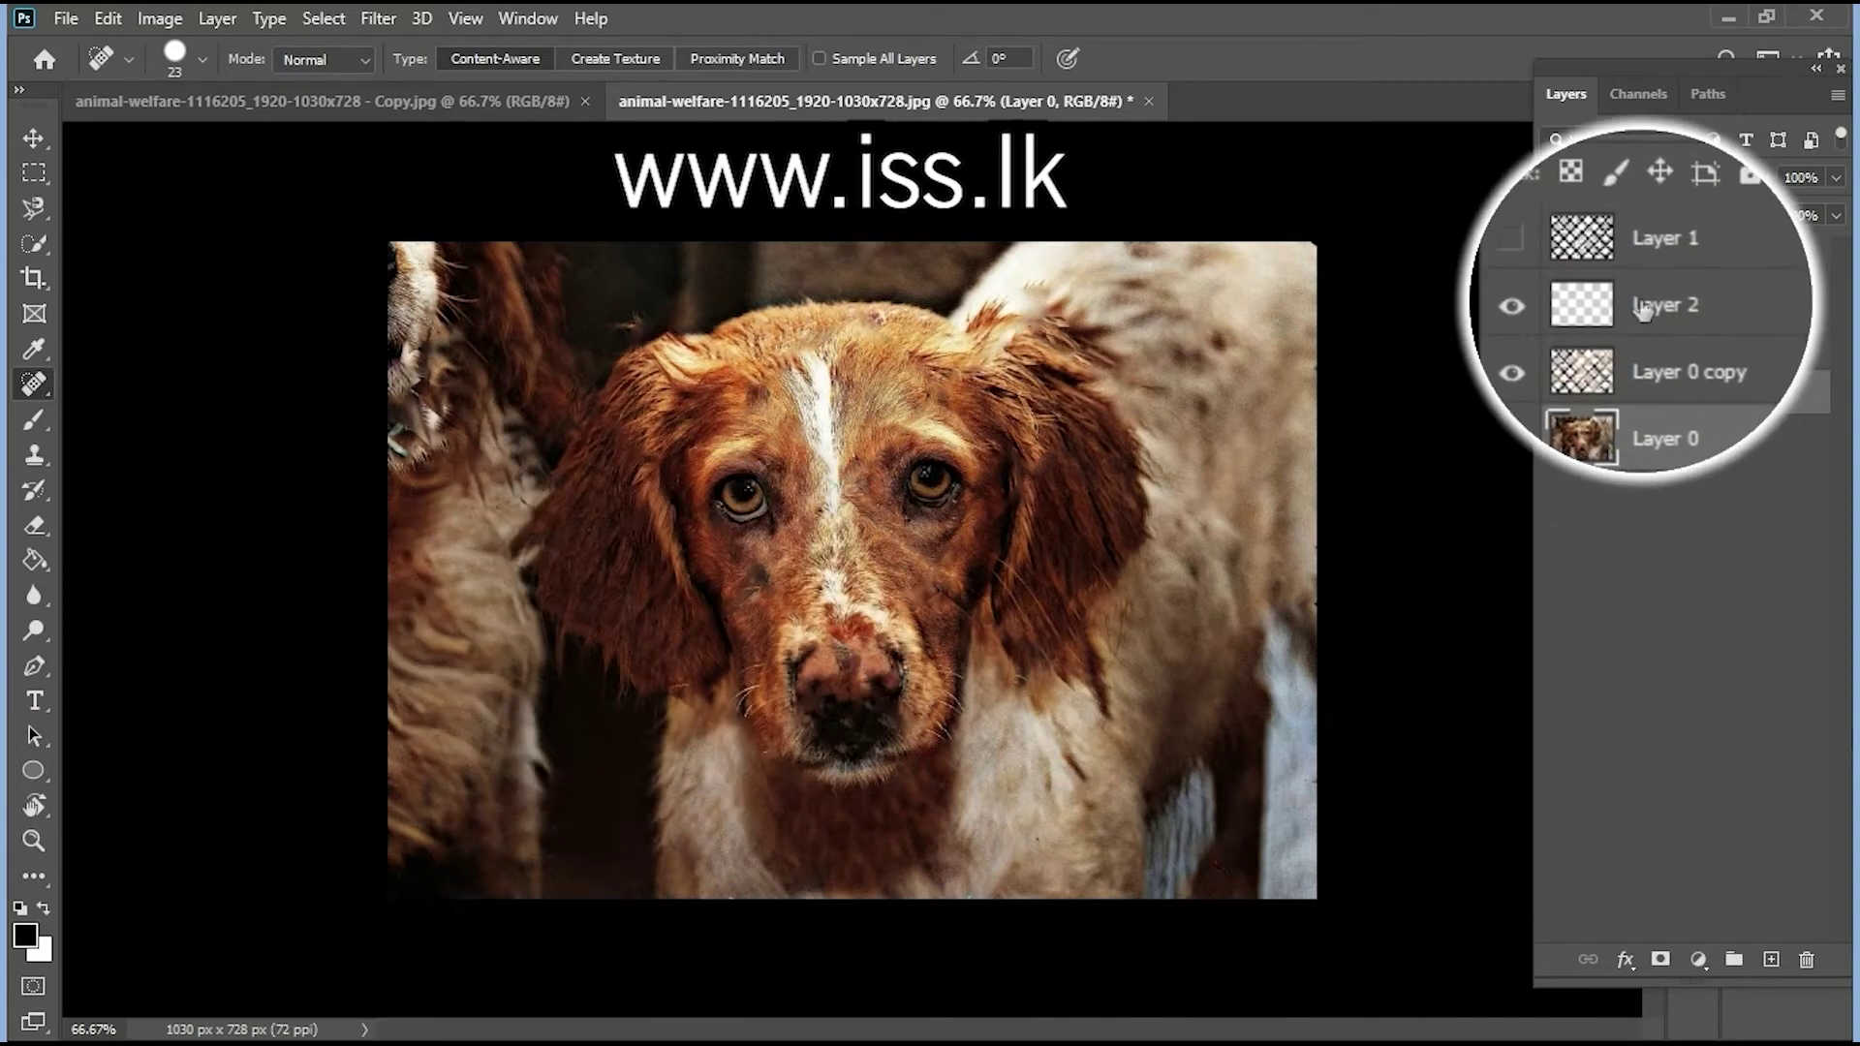
From Layer 0 copy, convert the merged Layer 3 into a smart object for smart filters
click(1661, 355)
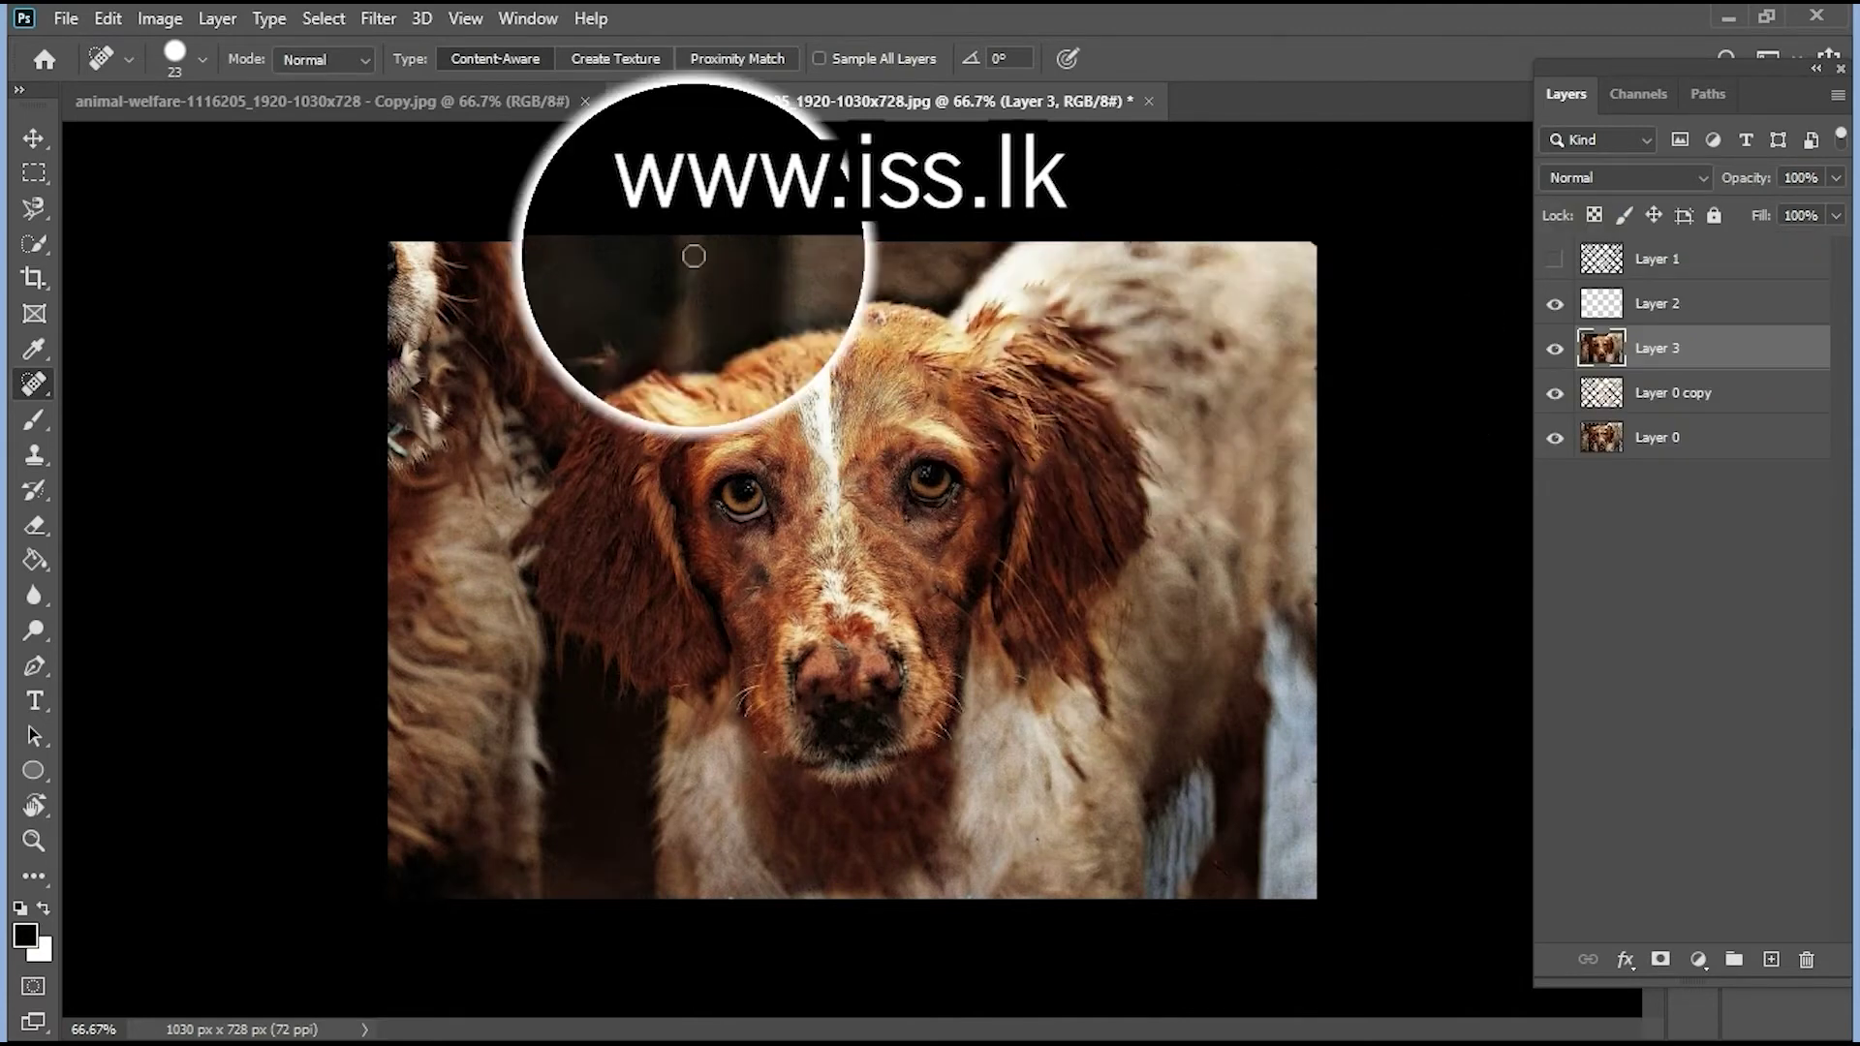
click(378, 18)
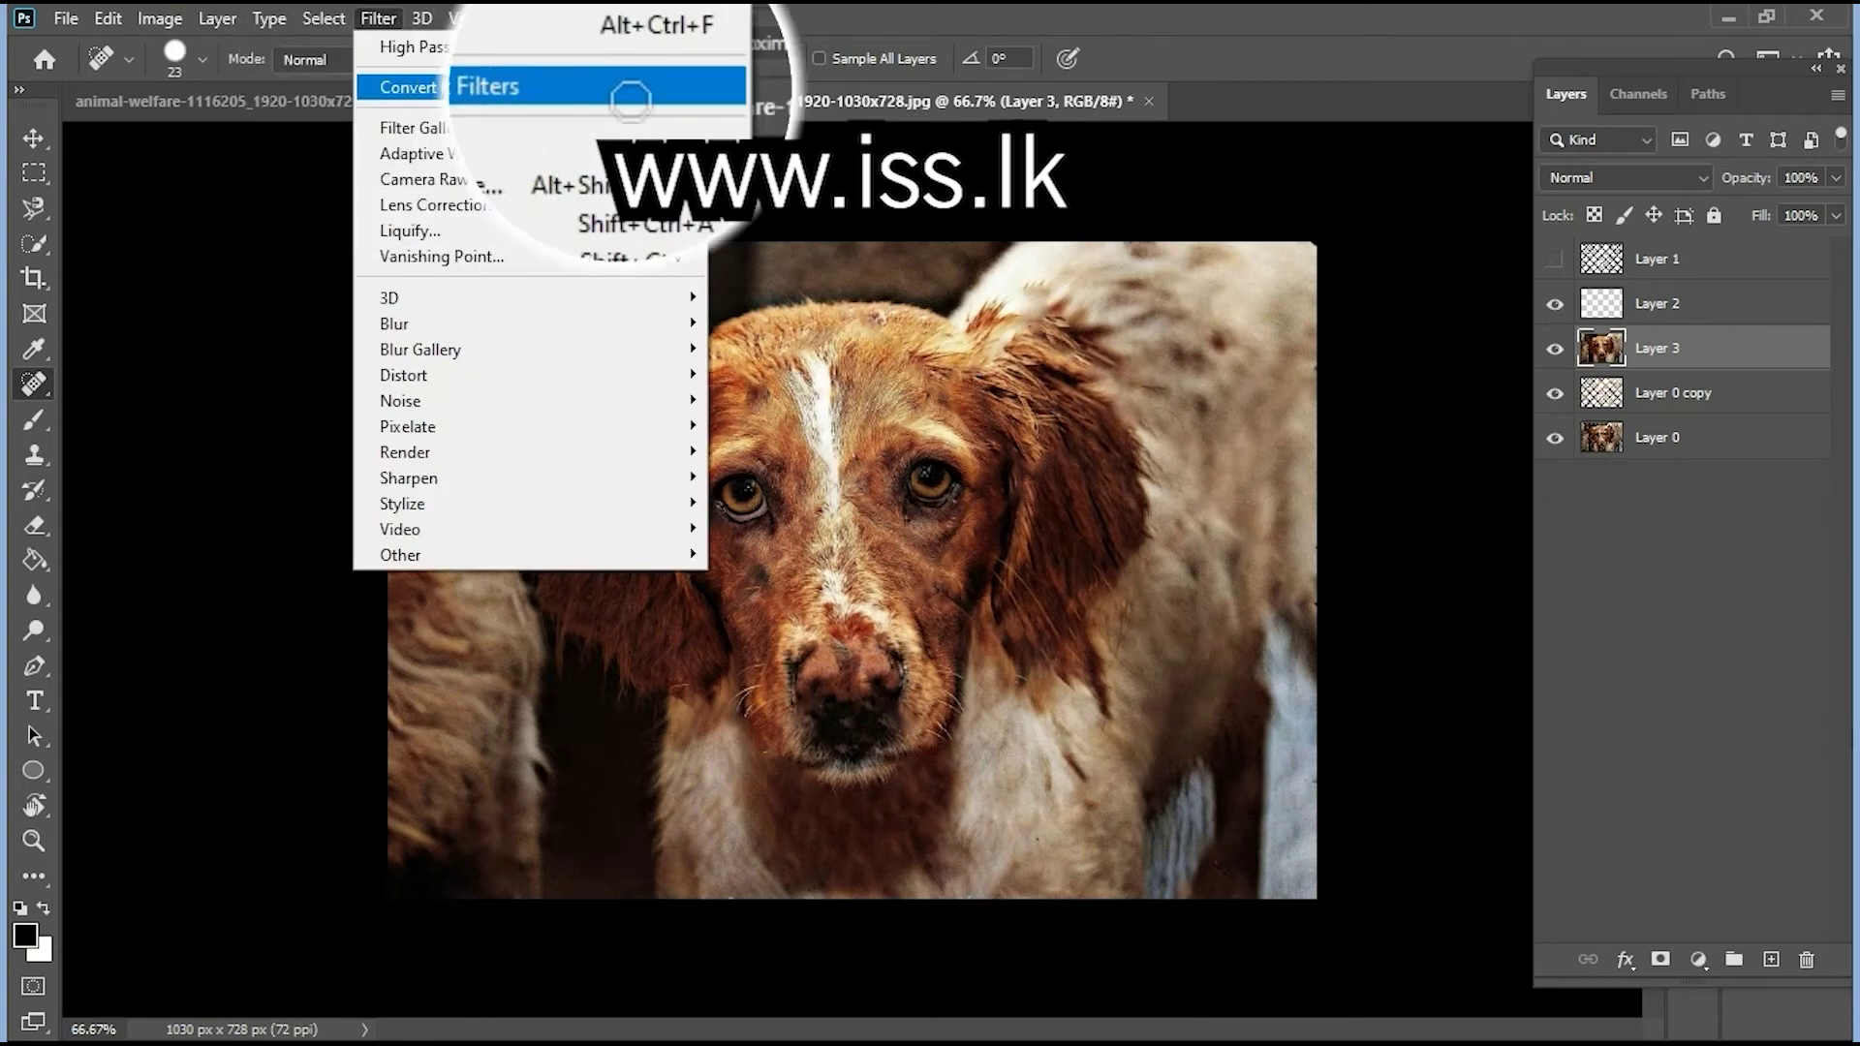
click(423, 81)
click(909, 426)
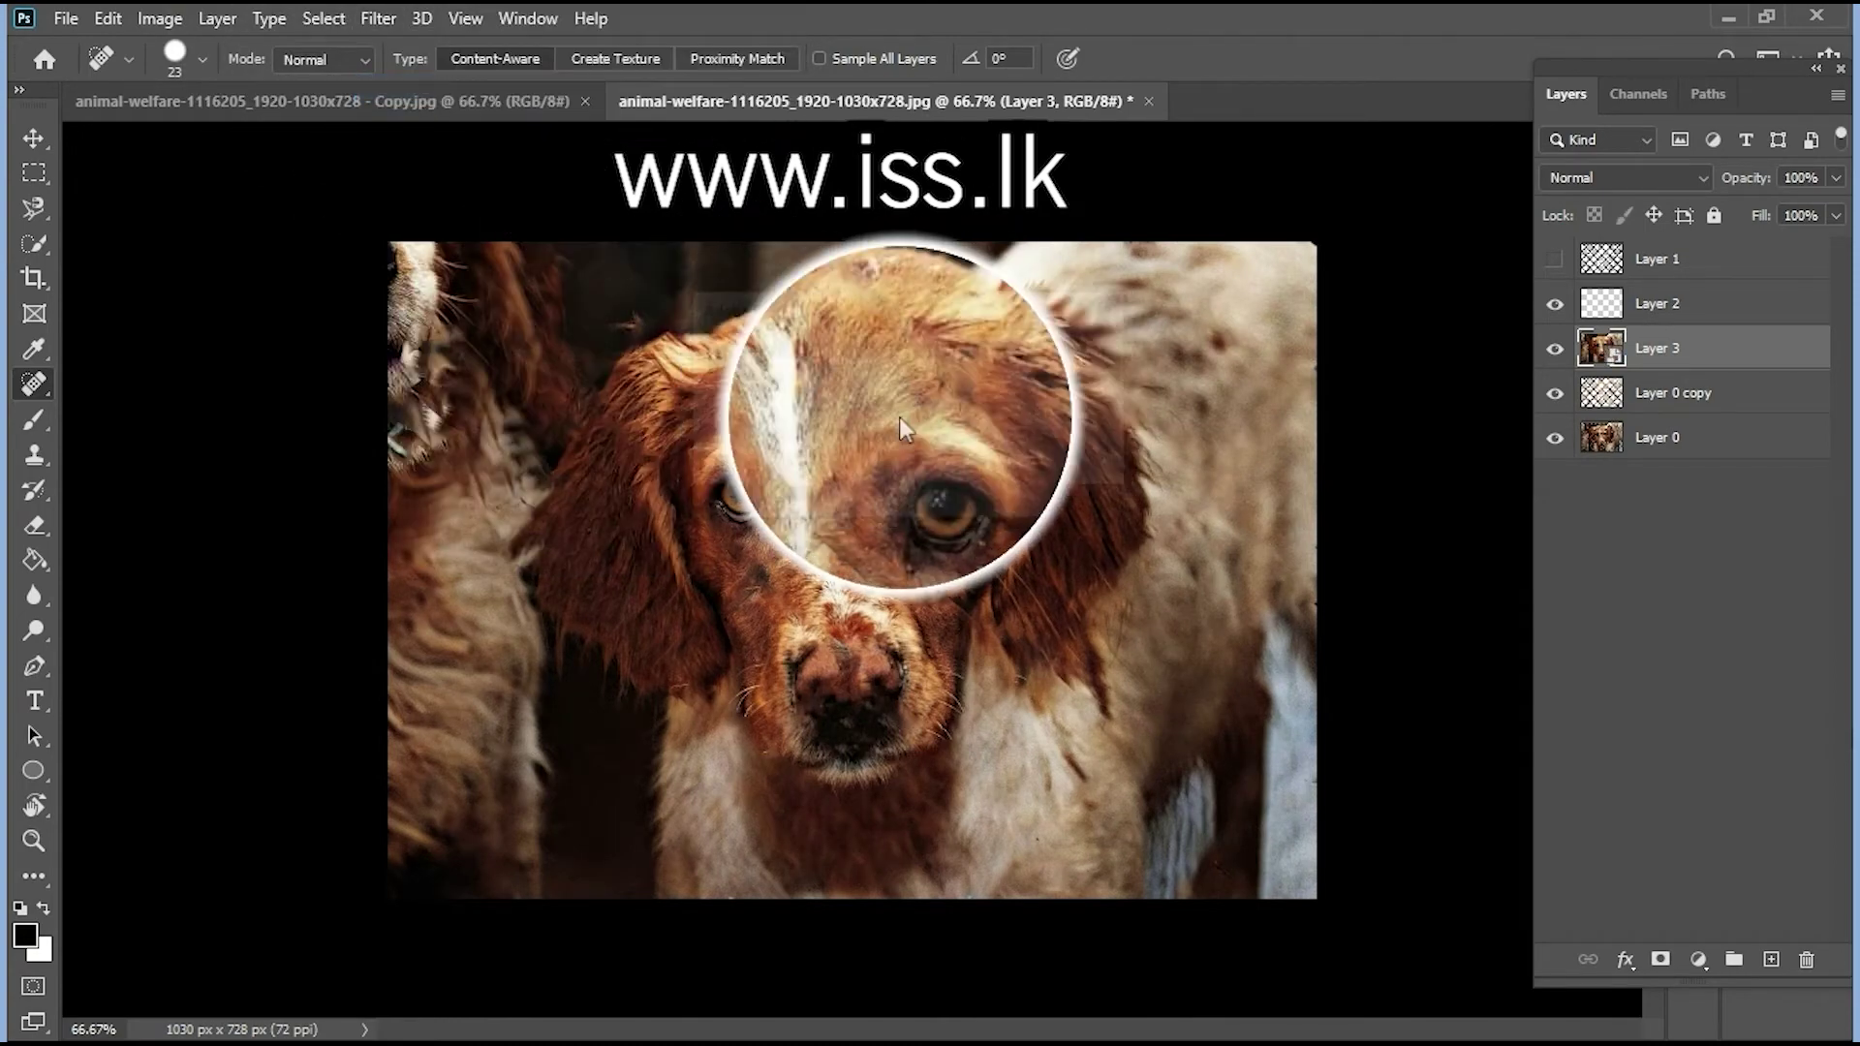
click(376, 18)
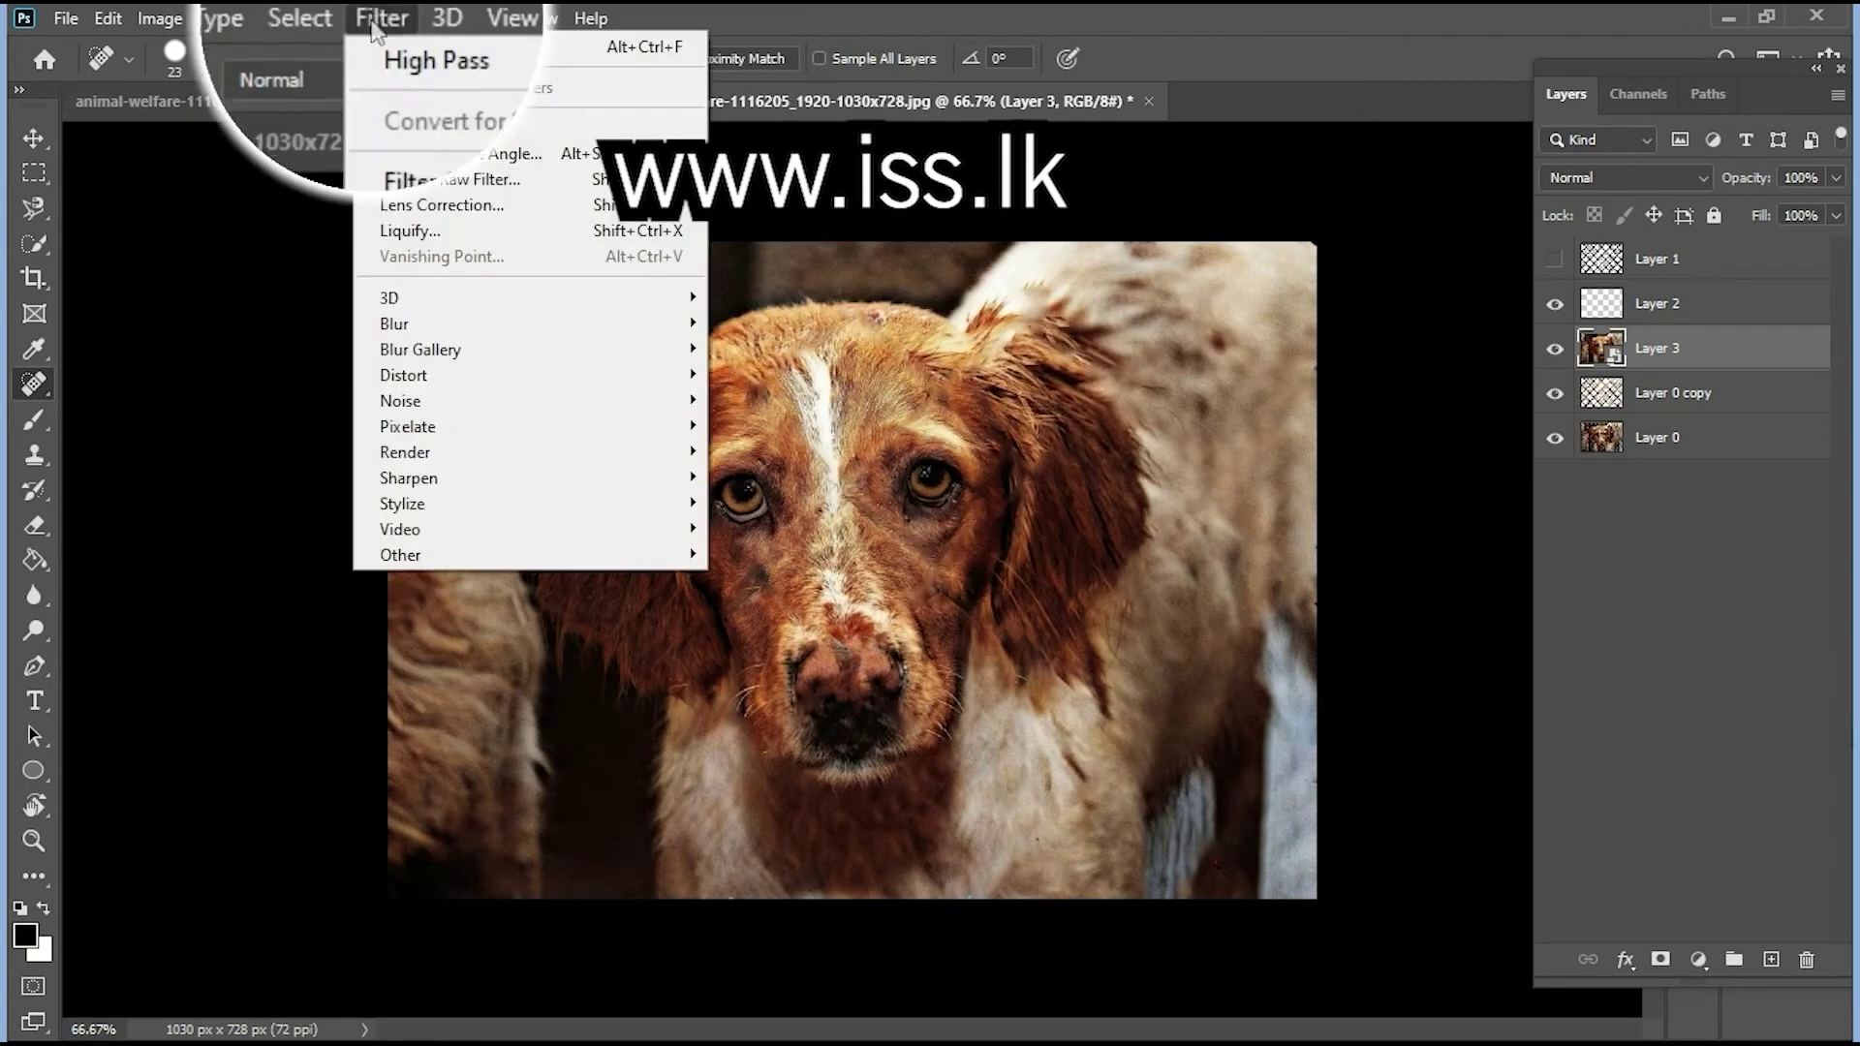
mouse_move(420, 348)
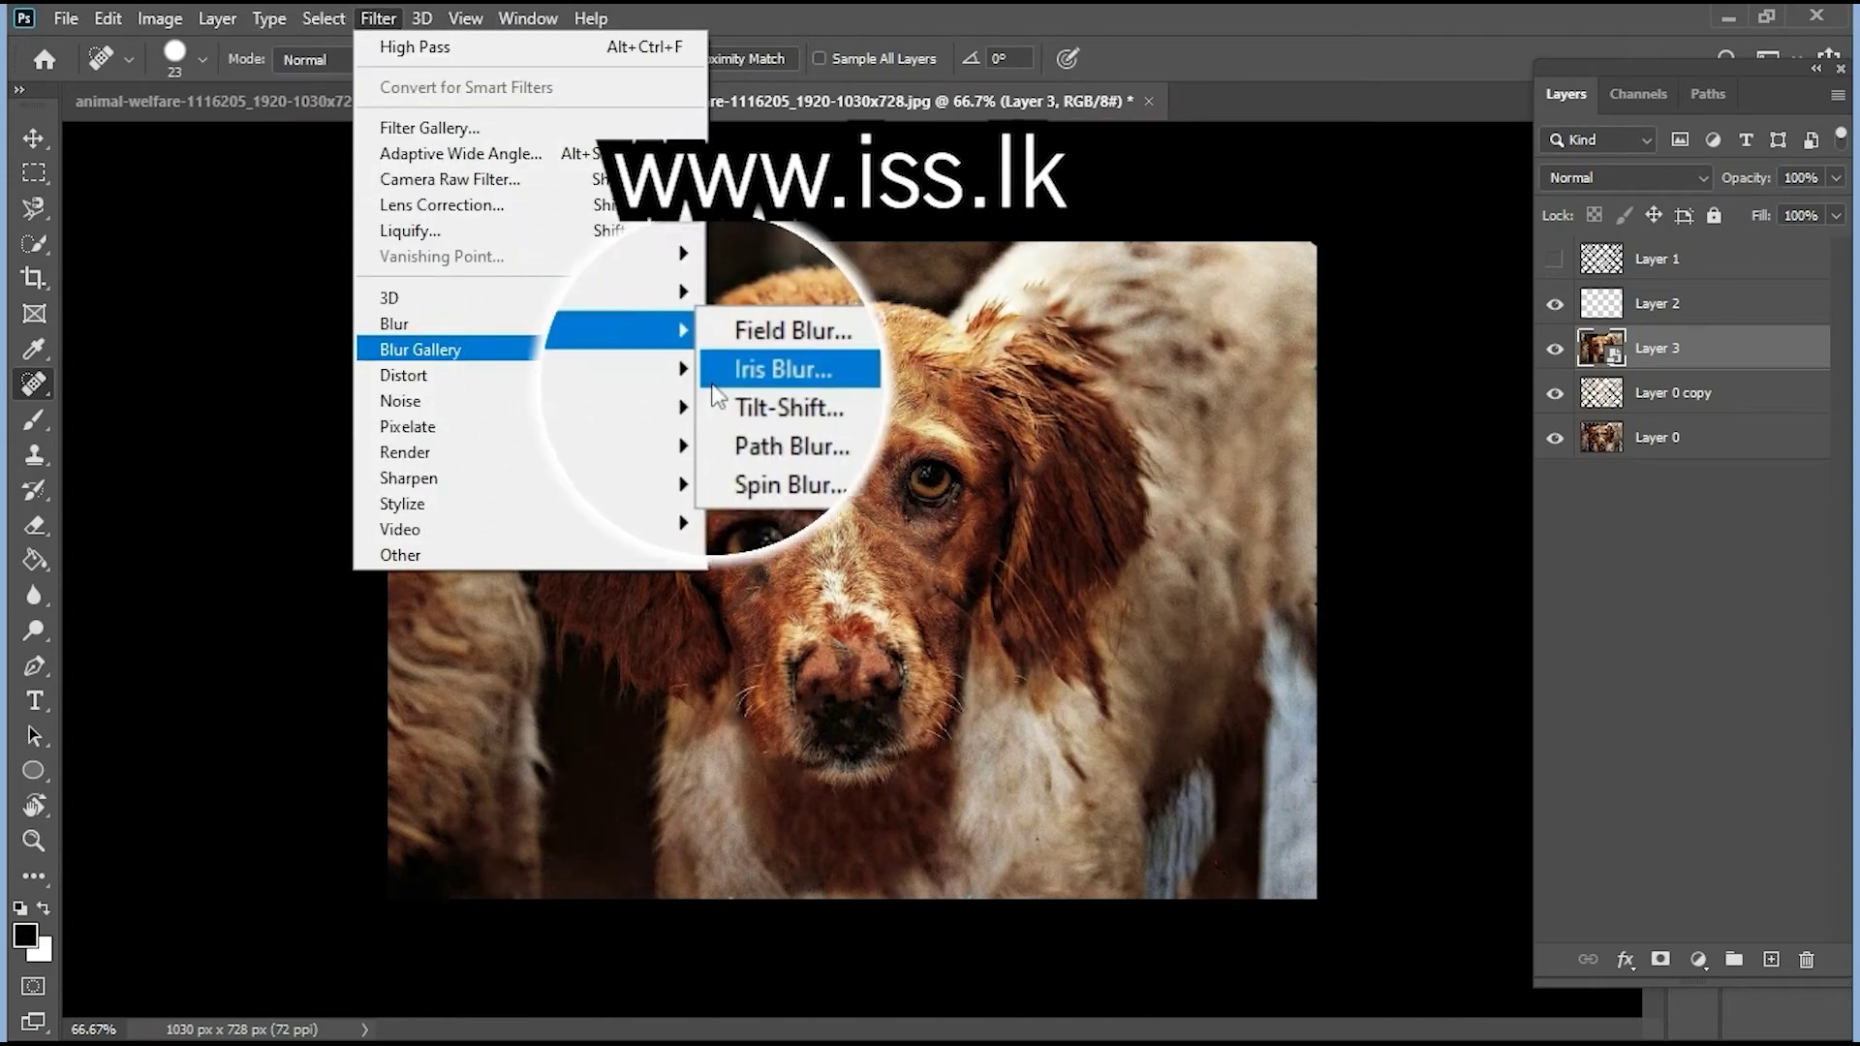
Apply a vertical 32 px Tilt-Shift blur through the dog's face, widening falloff on both sides
click(737, 408)
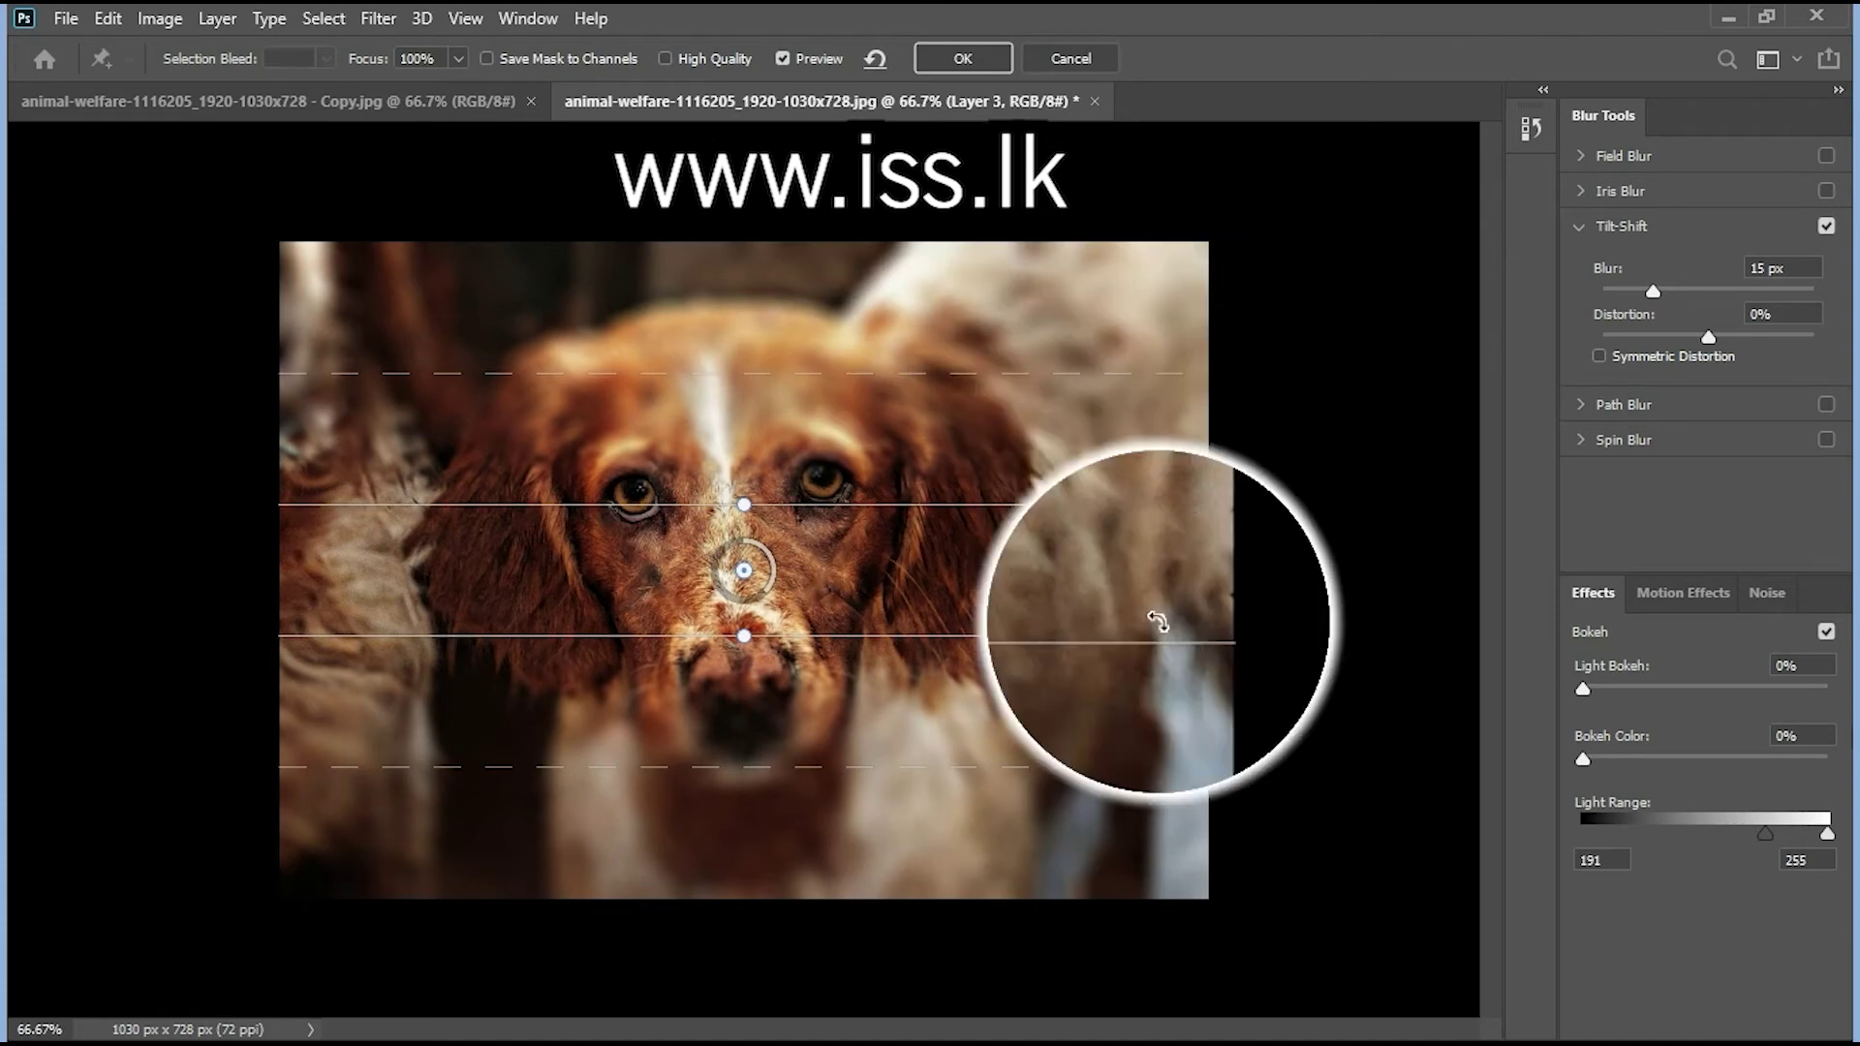
mouse_move(1158, 629)
mouse_down()
mouse_move(961, 878)
mouse_move(1046, 819)
mouse_up()
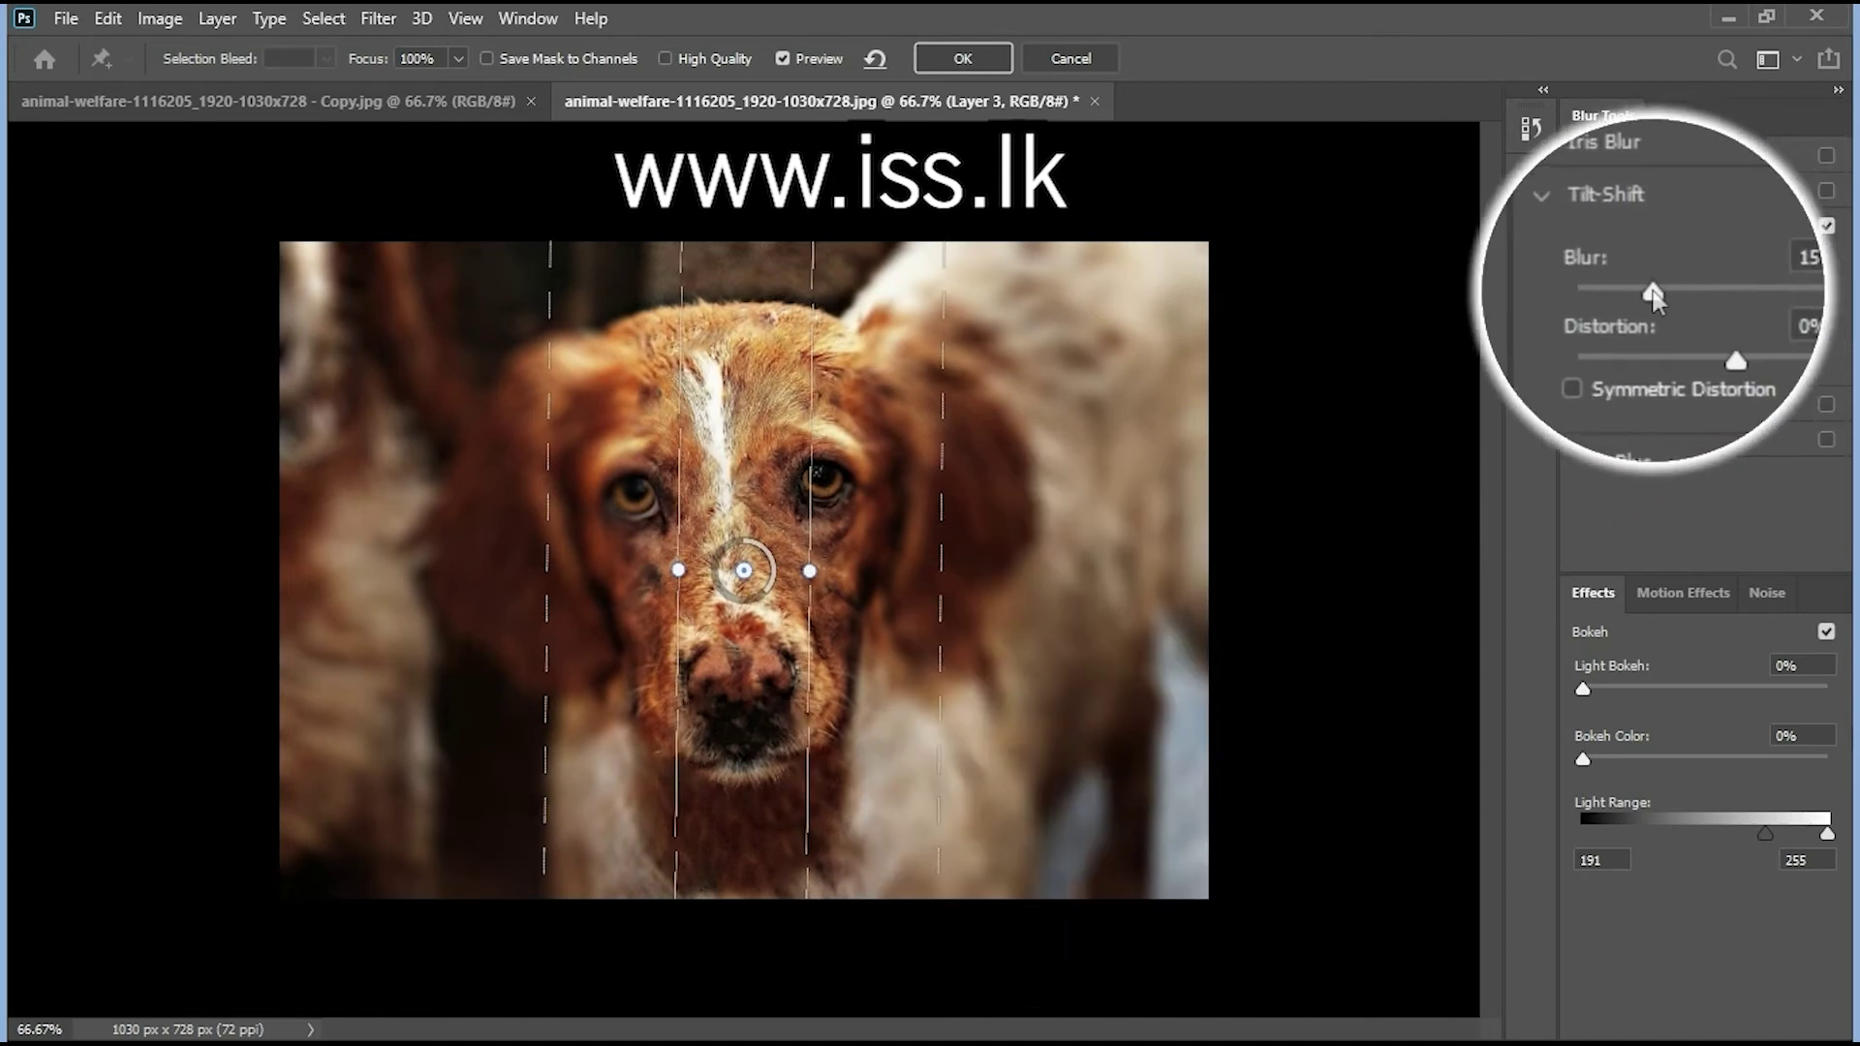
mouse_move(1656, 288)
mouse_down()
mouse_move(1707, 278)
mouse_move(1681, 293)
mouse_up()
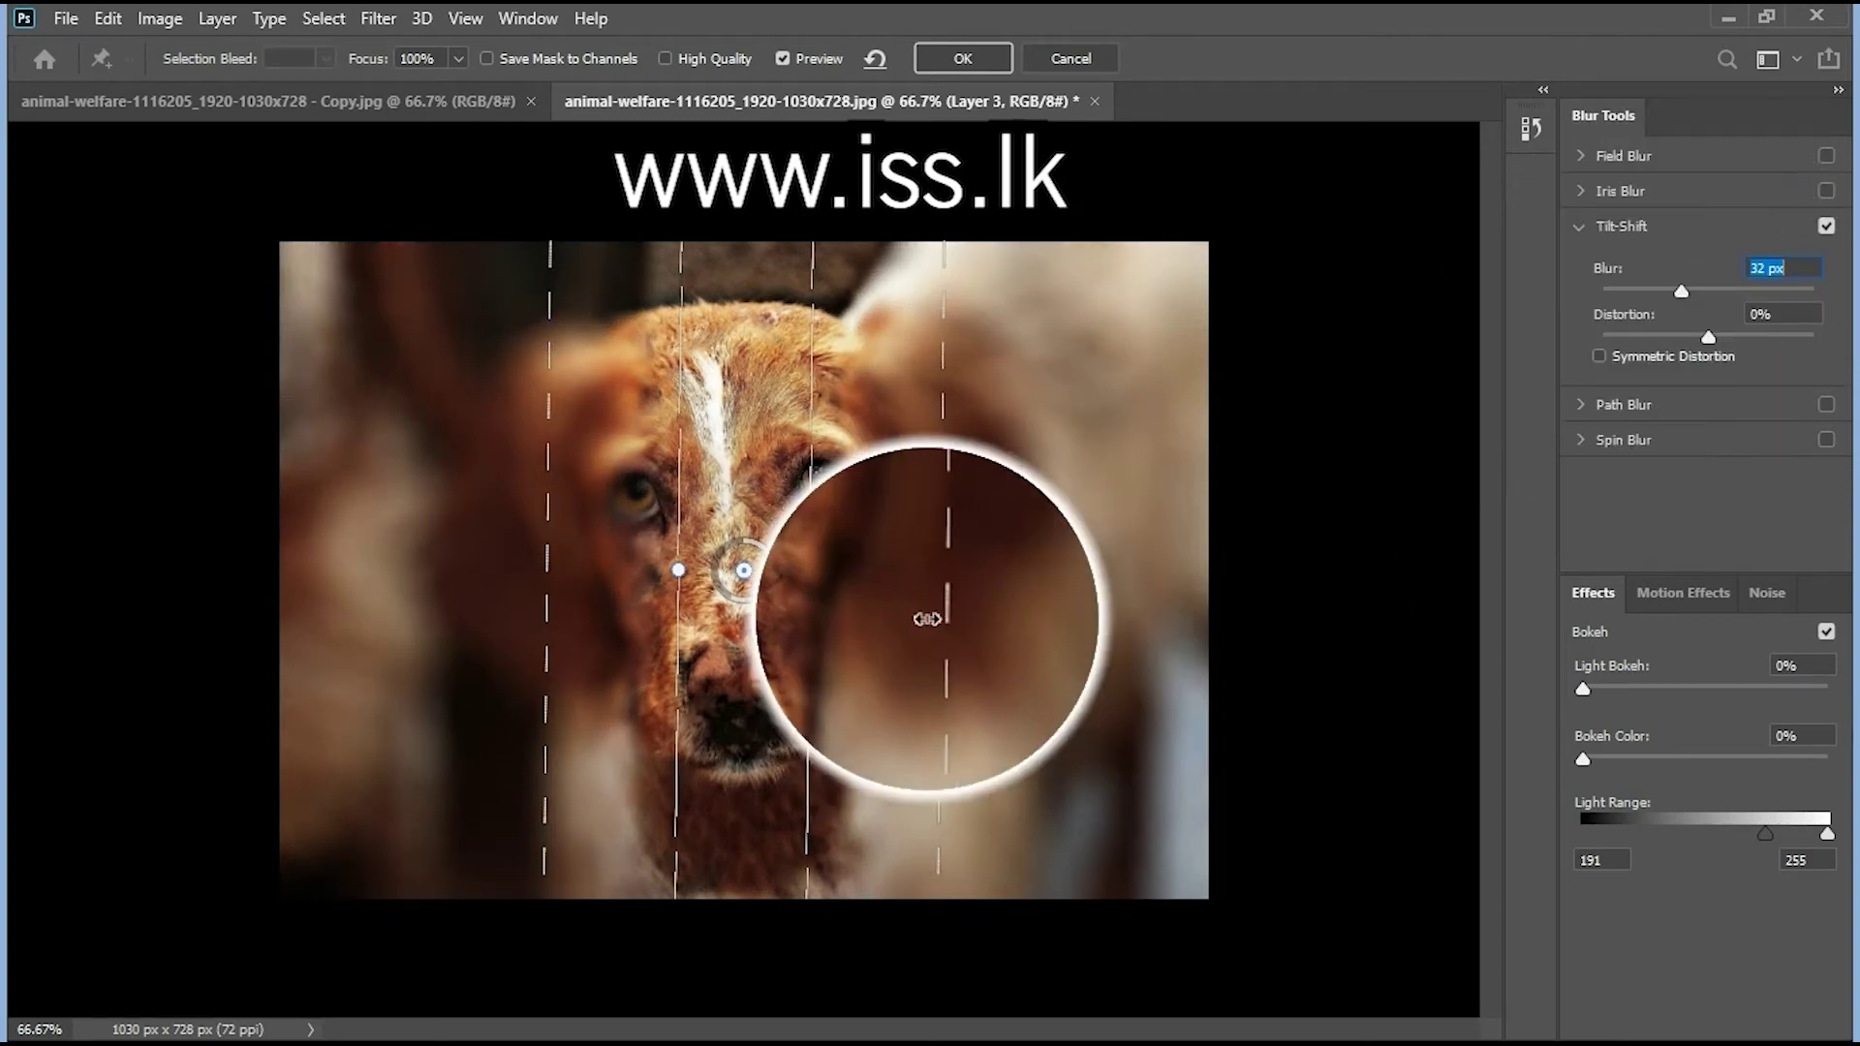
drag(939, 610, 1238, 605)
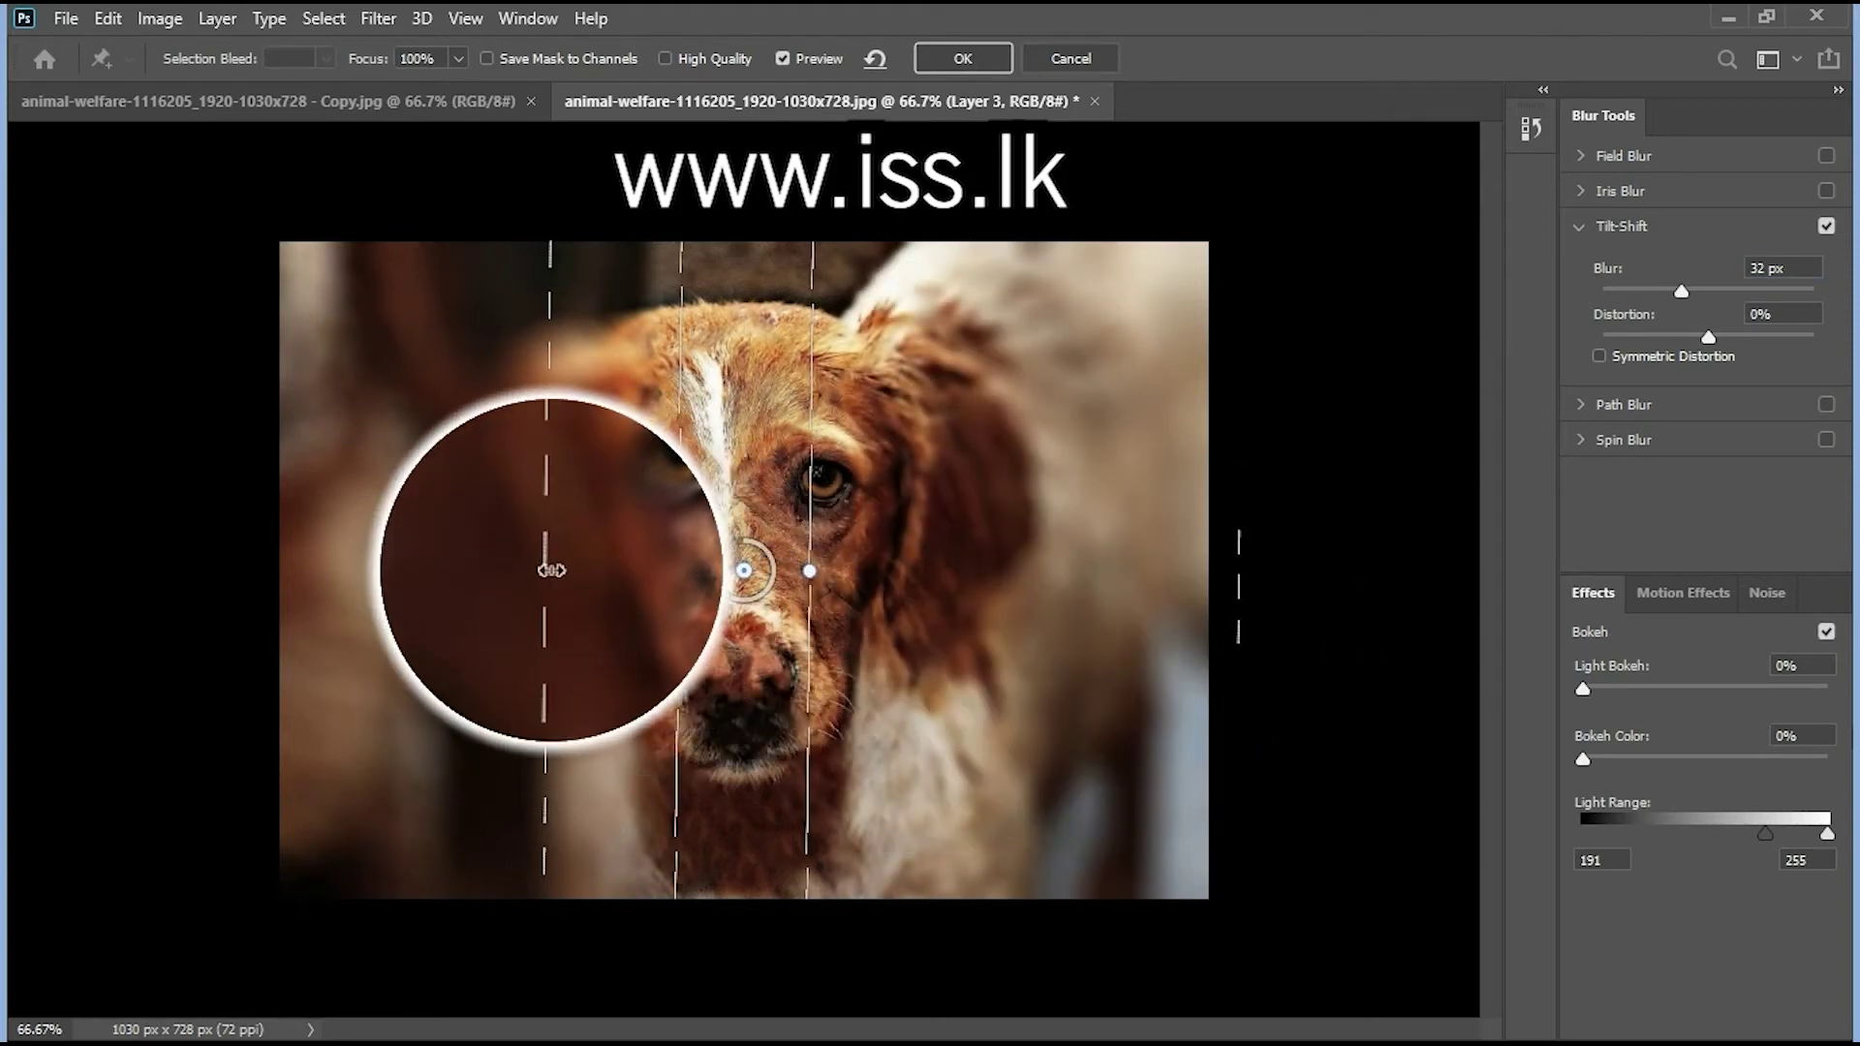
mouse_move(545, 605)
mouse_down()
mouse_move(305, 612)
mouse_move(354, 629)
mouse_up()
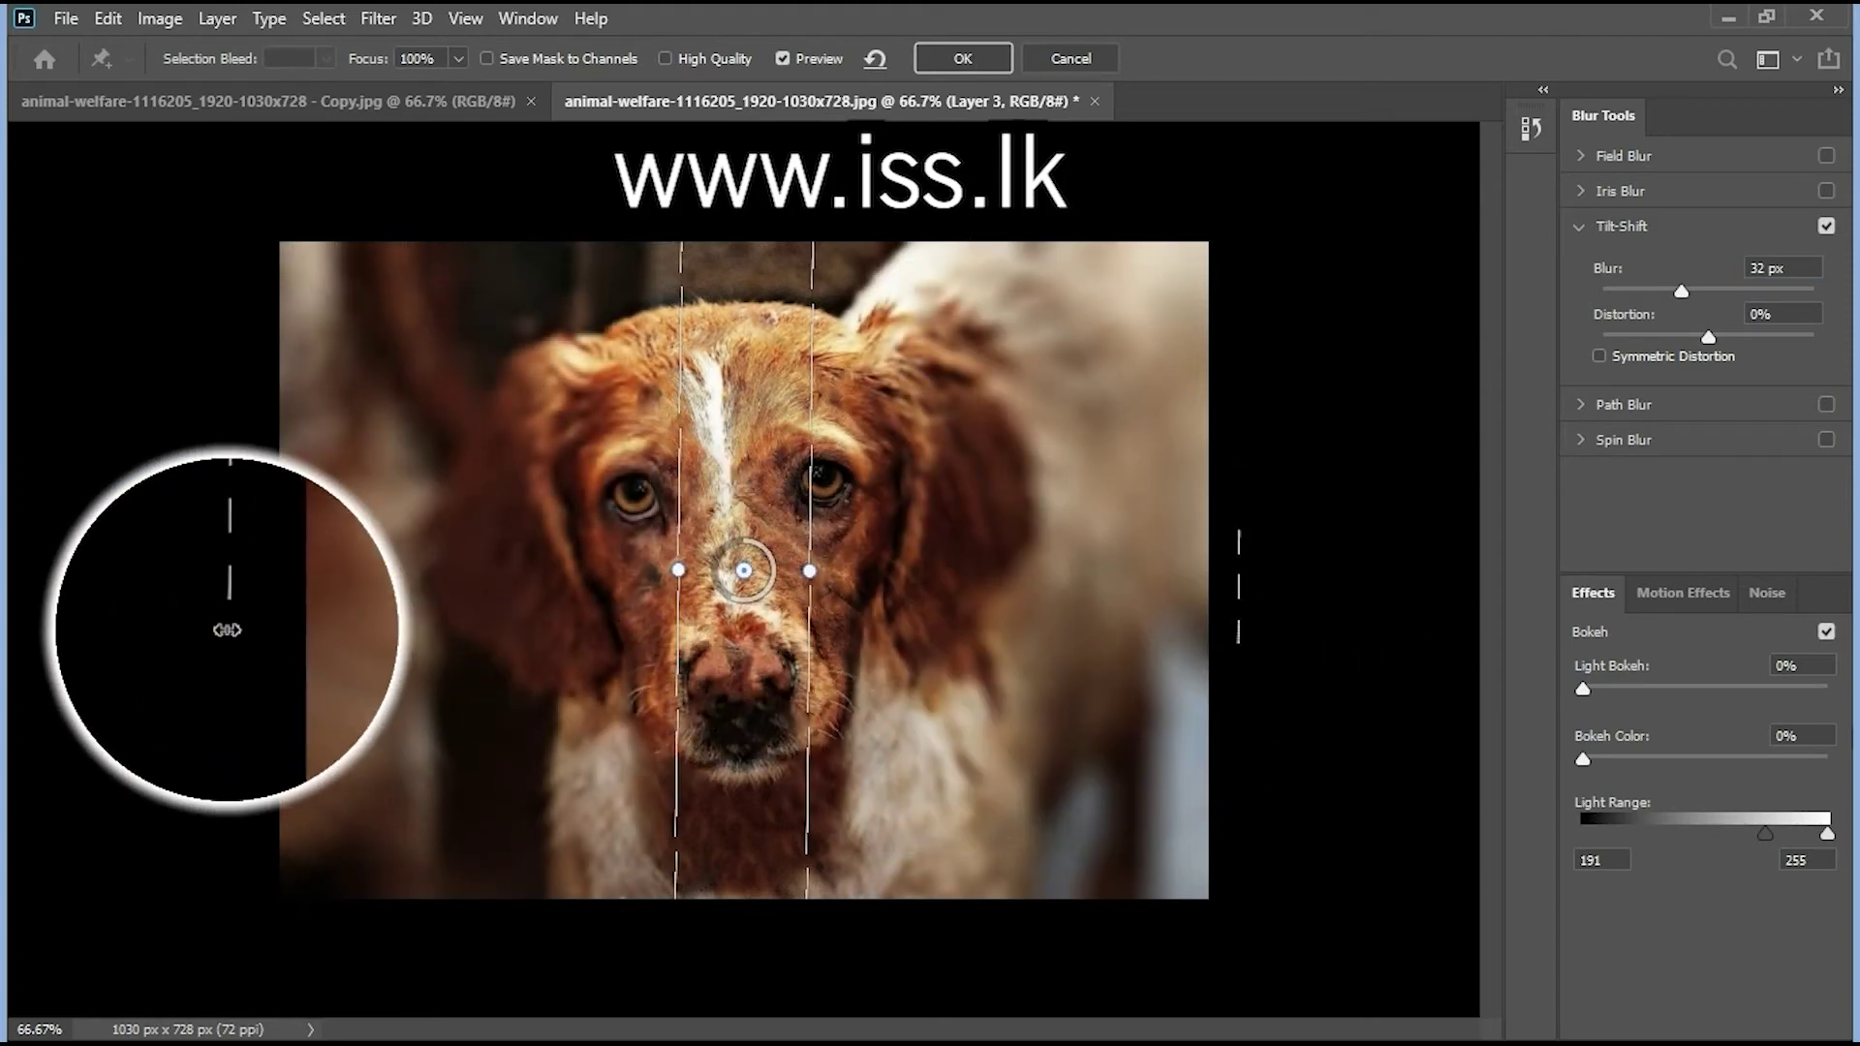
click(990, 62)
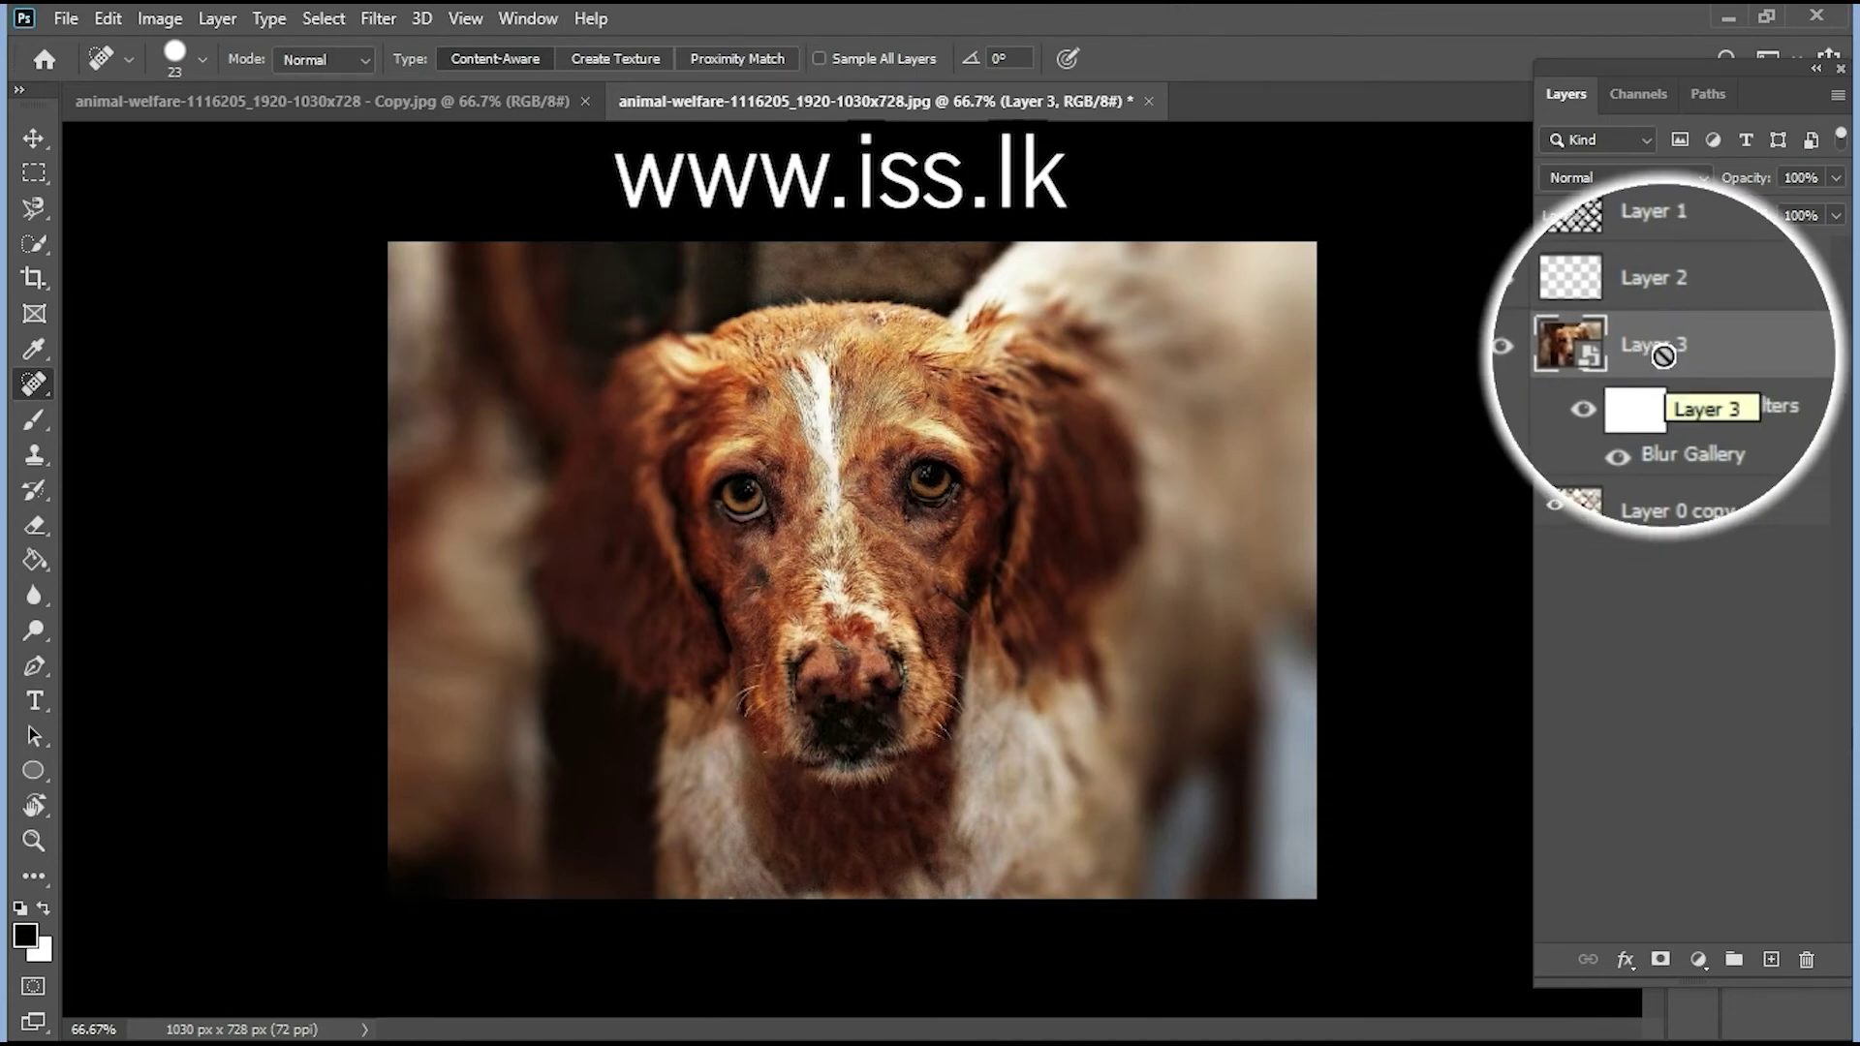
Stamp visible into Layer 4, make it a smart object, and preview a 5 px High Pass
key(ctrl+shift+alt+e)
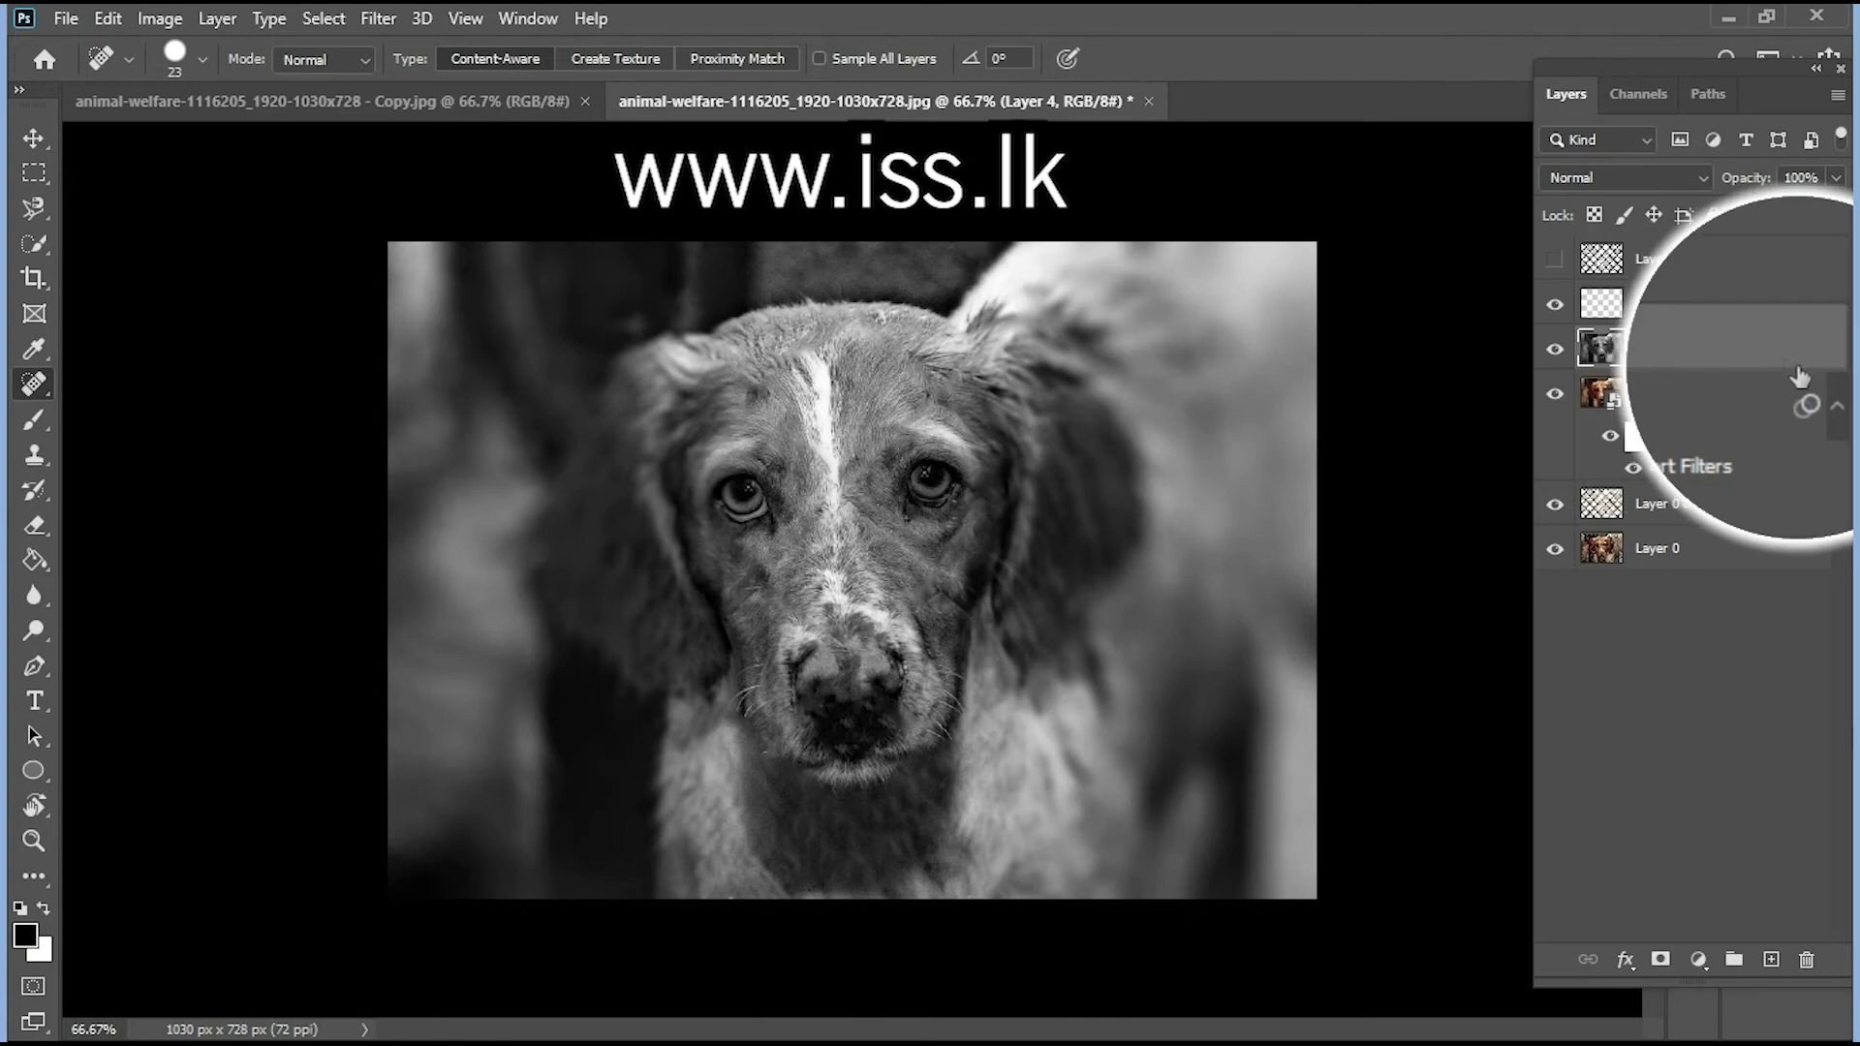
click(378, 19)
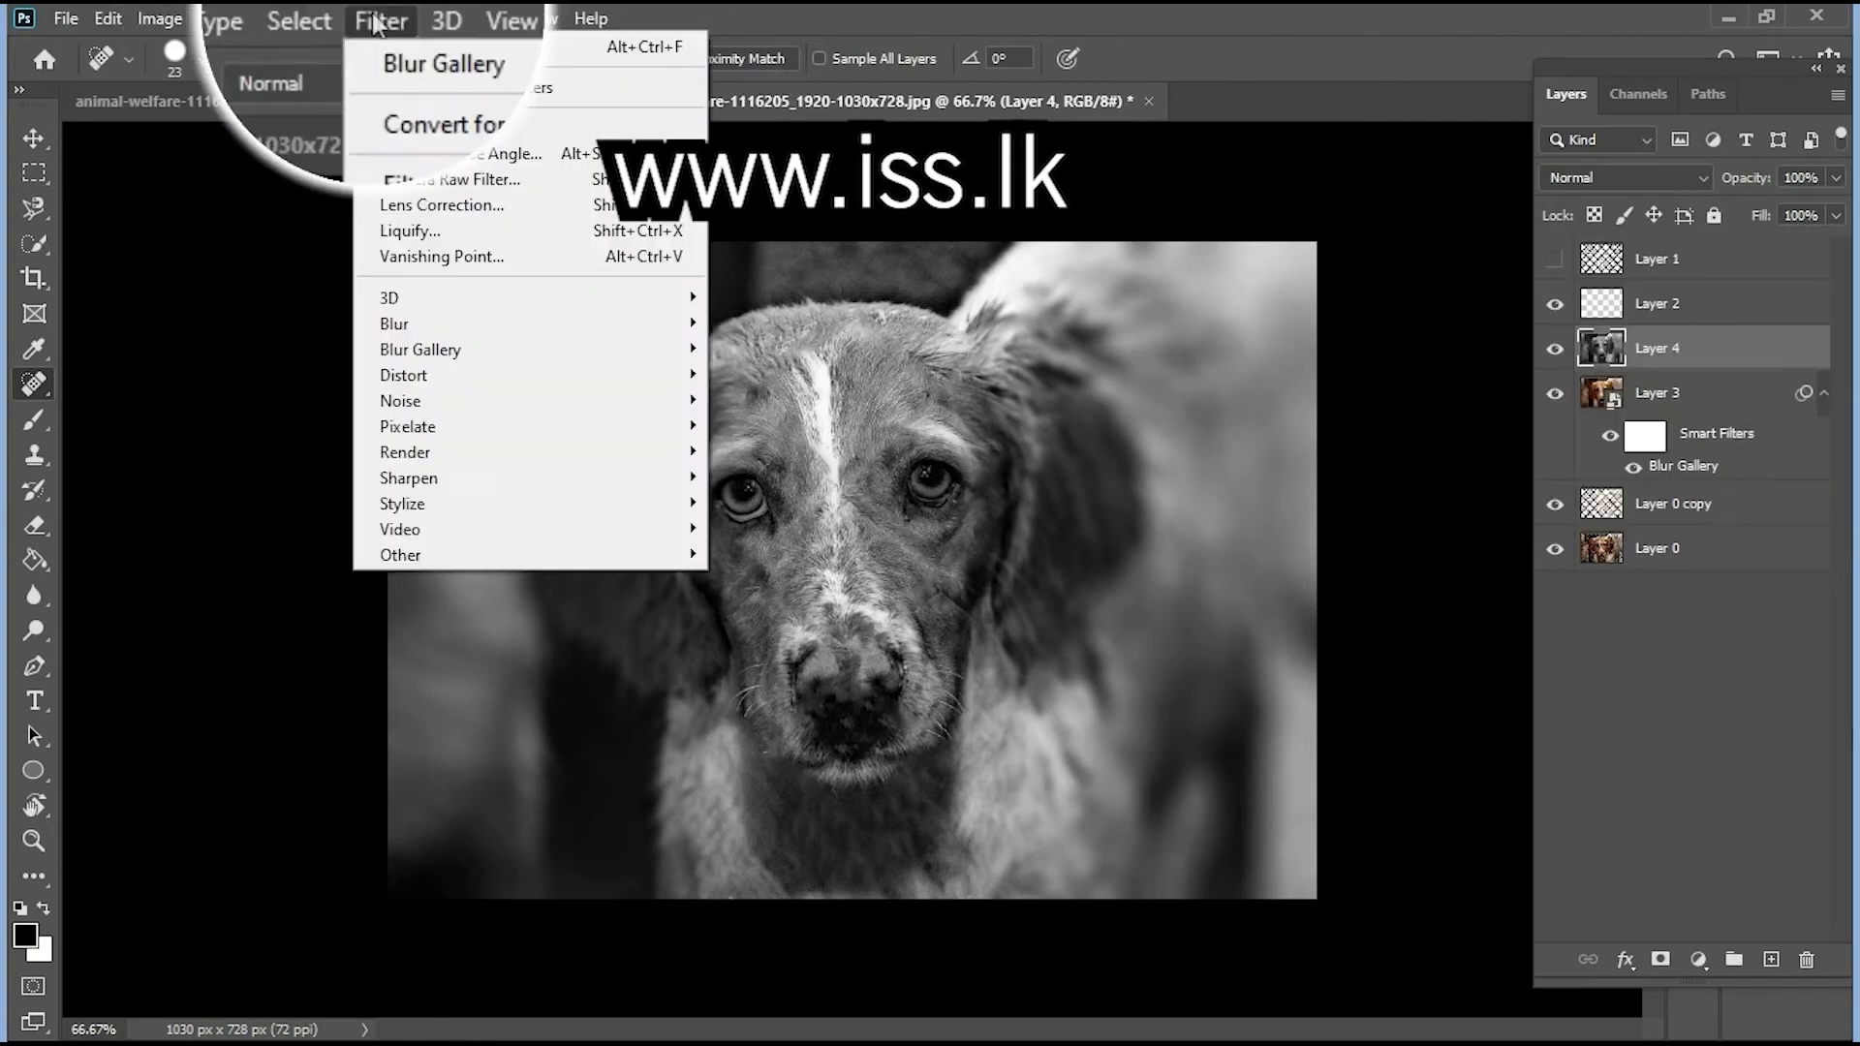
click(426, 56)
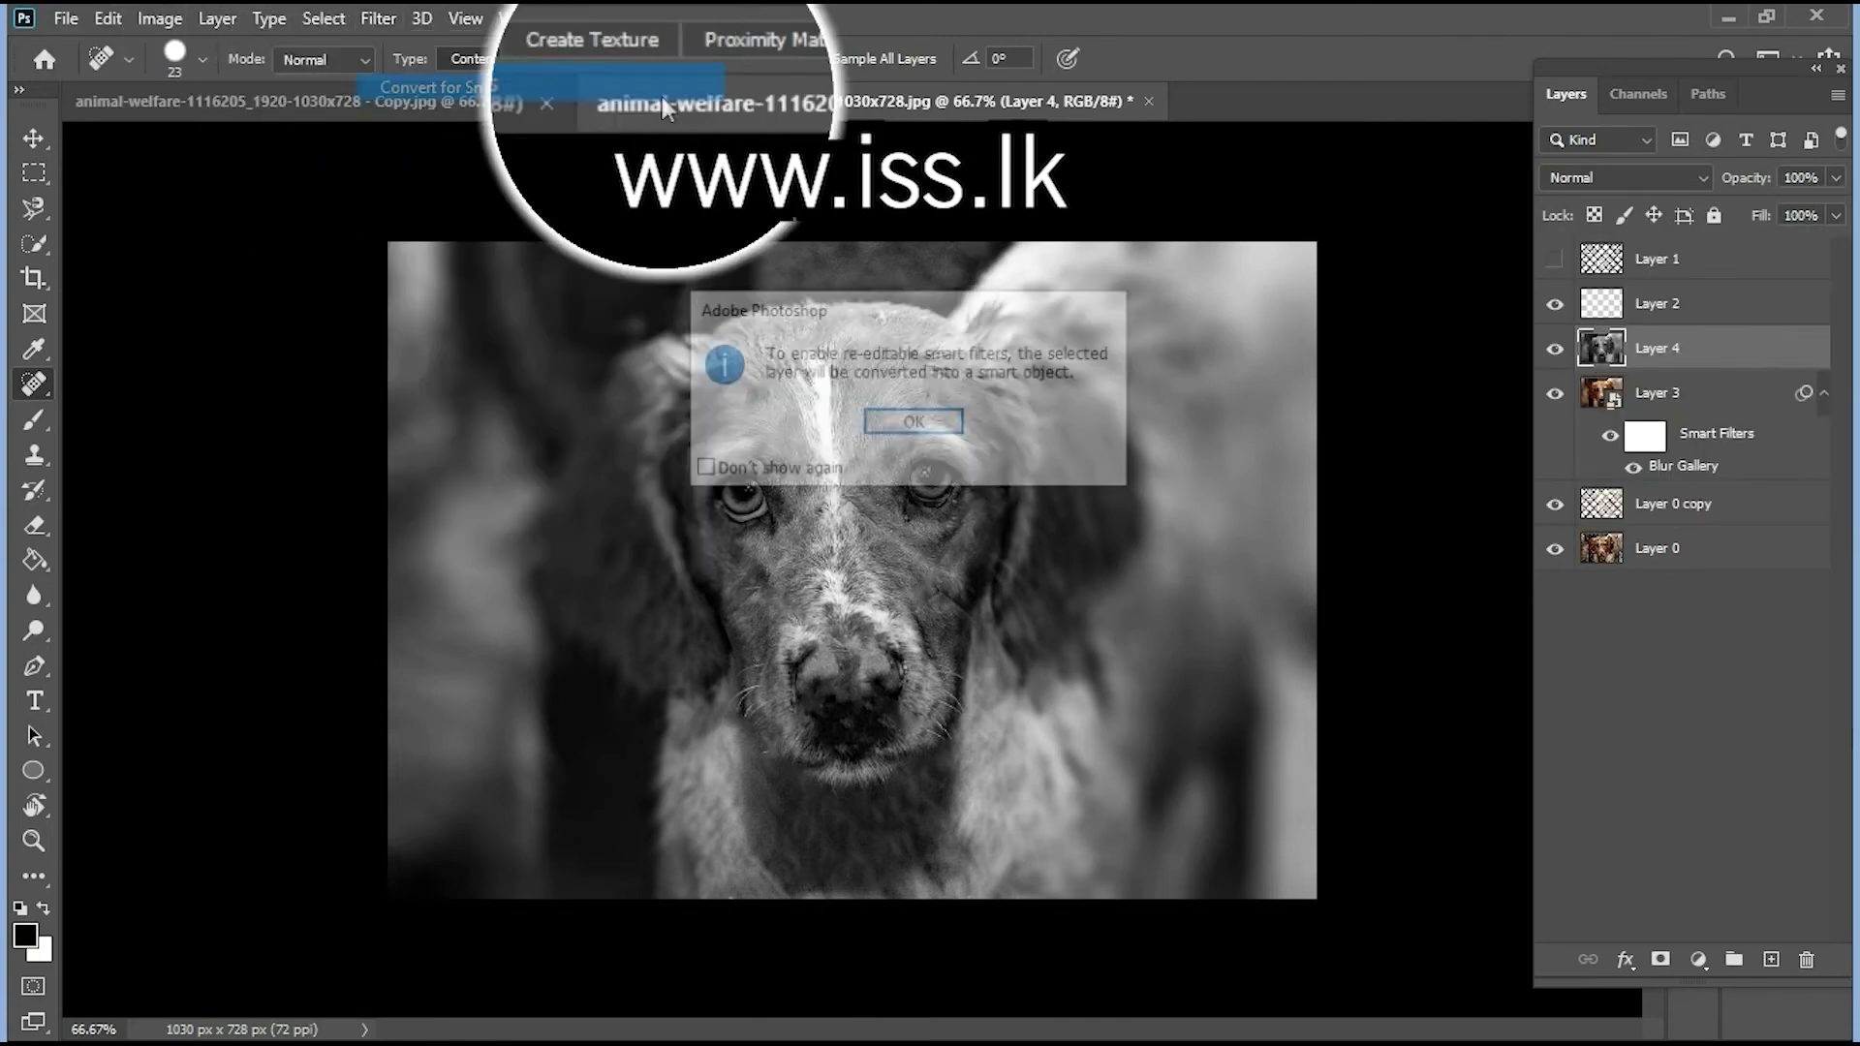
click(893, 426)
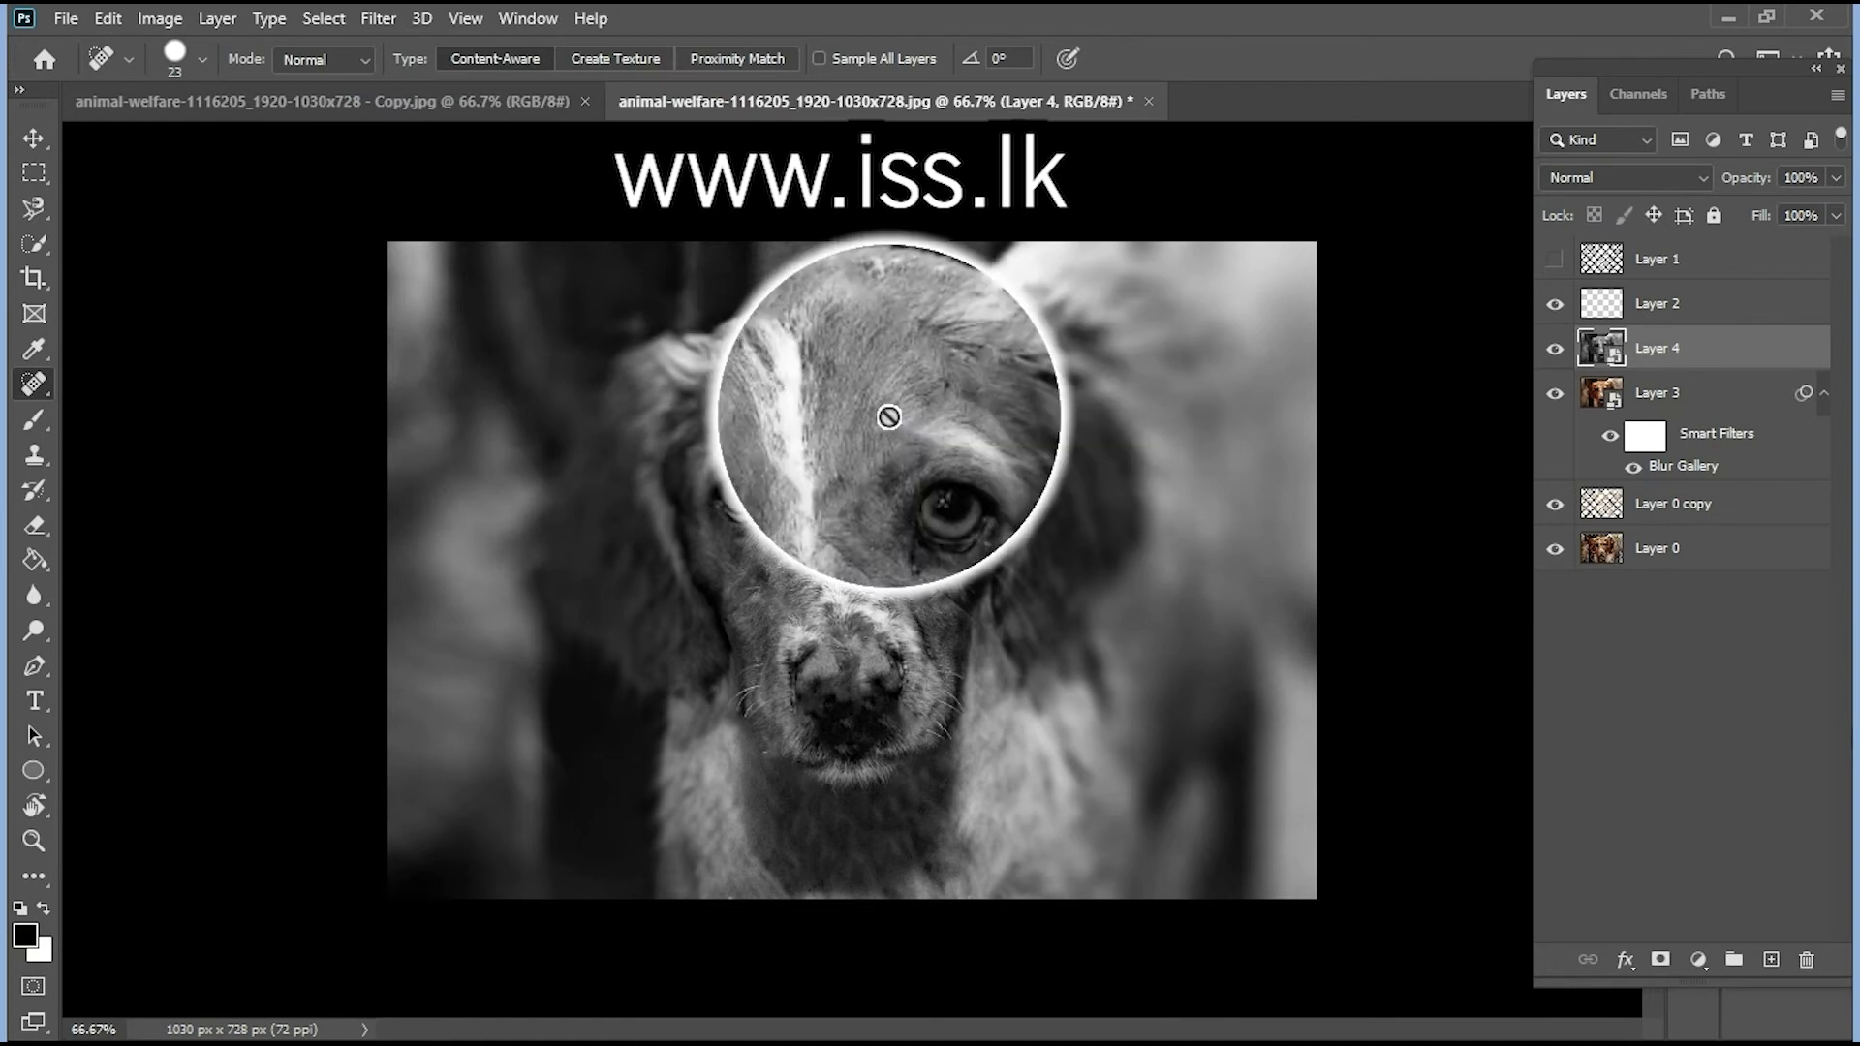
click(379, 19)
mouse_move(436, 555)
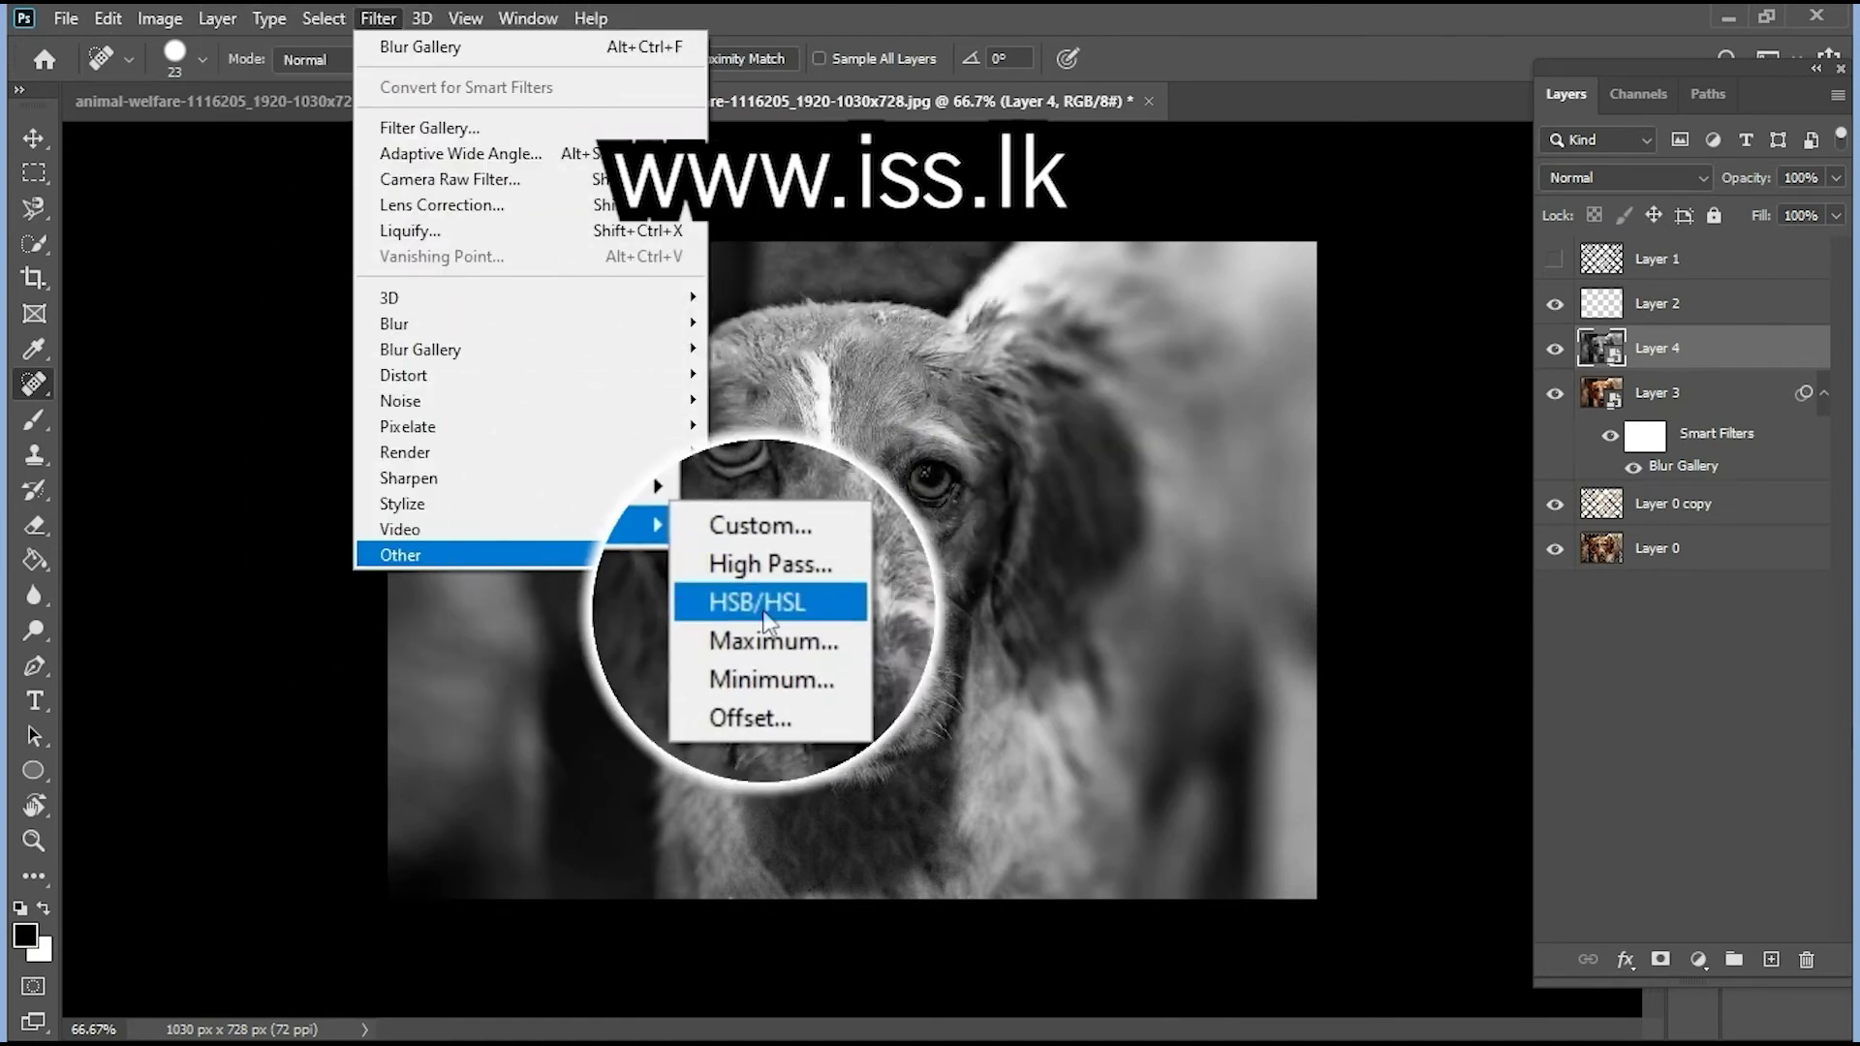
click(812, 583)
text(5)
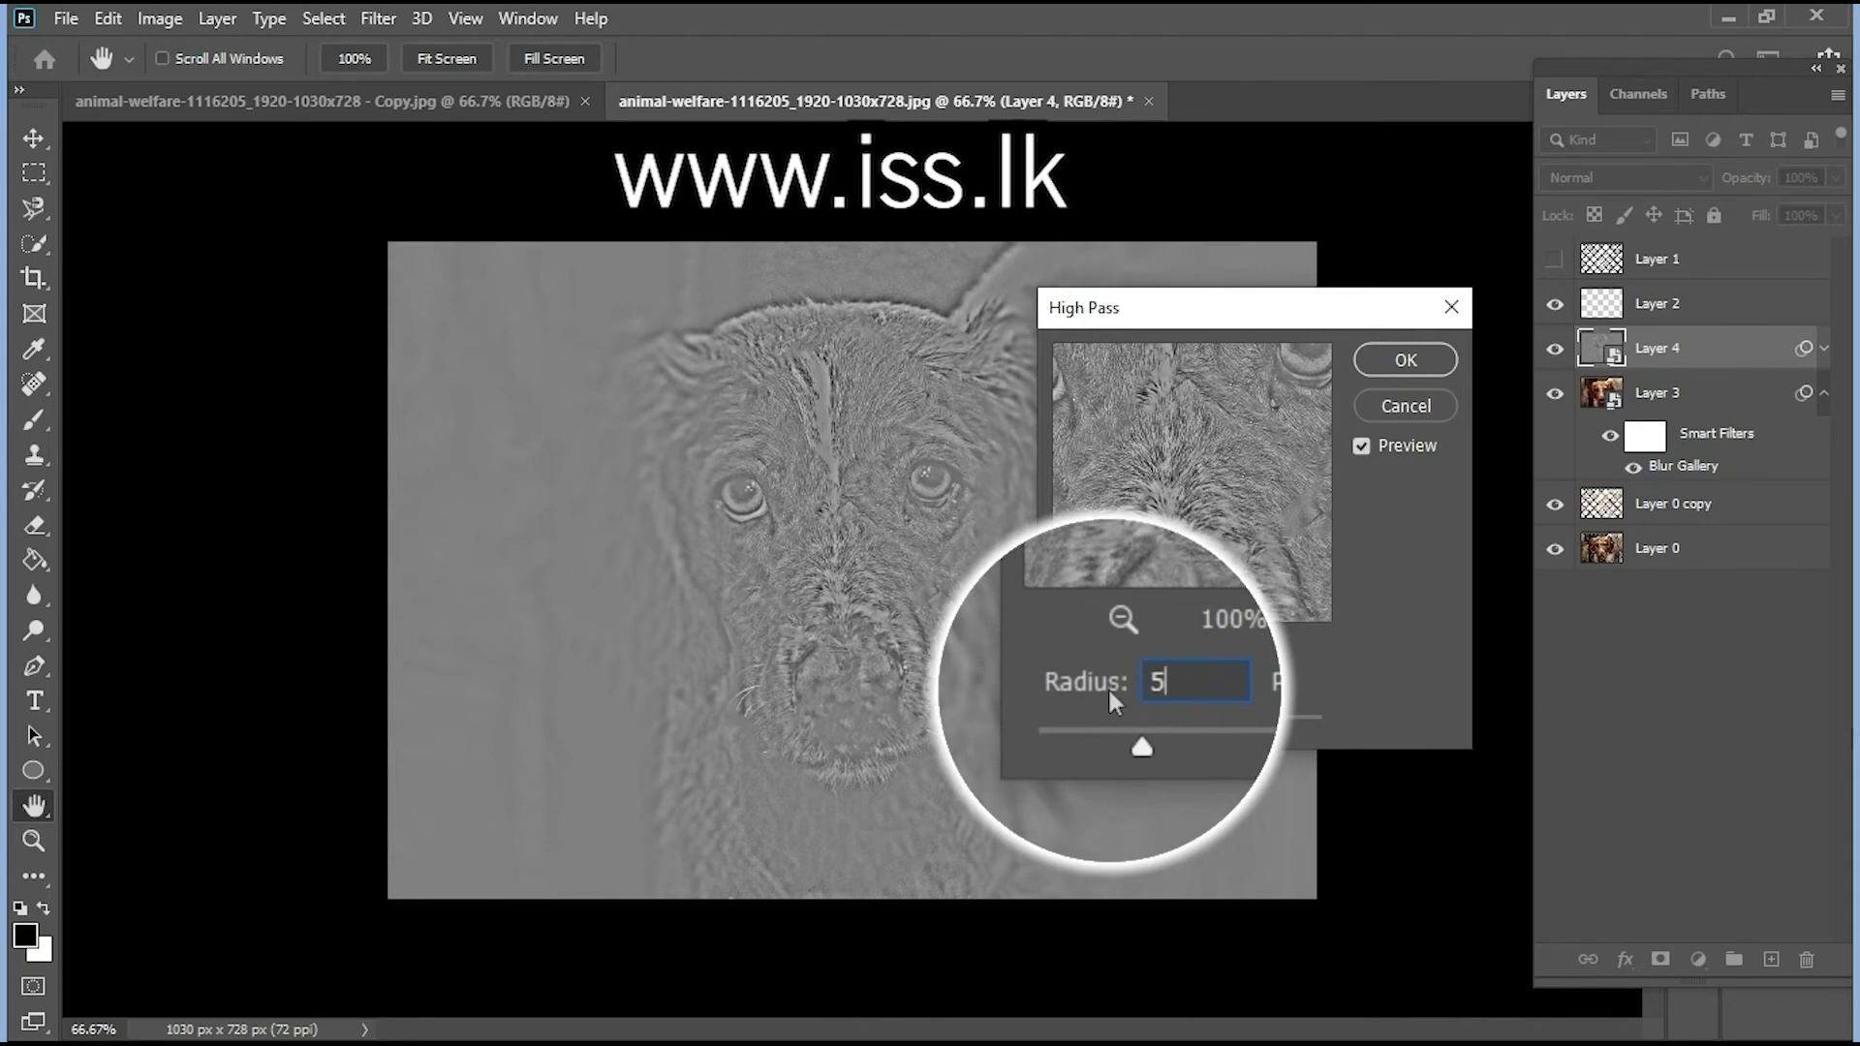
Accept the 5 px High Pass and set Layer 4's blend mode to Overlay
click(1405, 360)
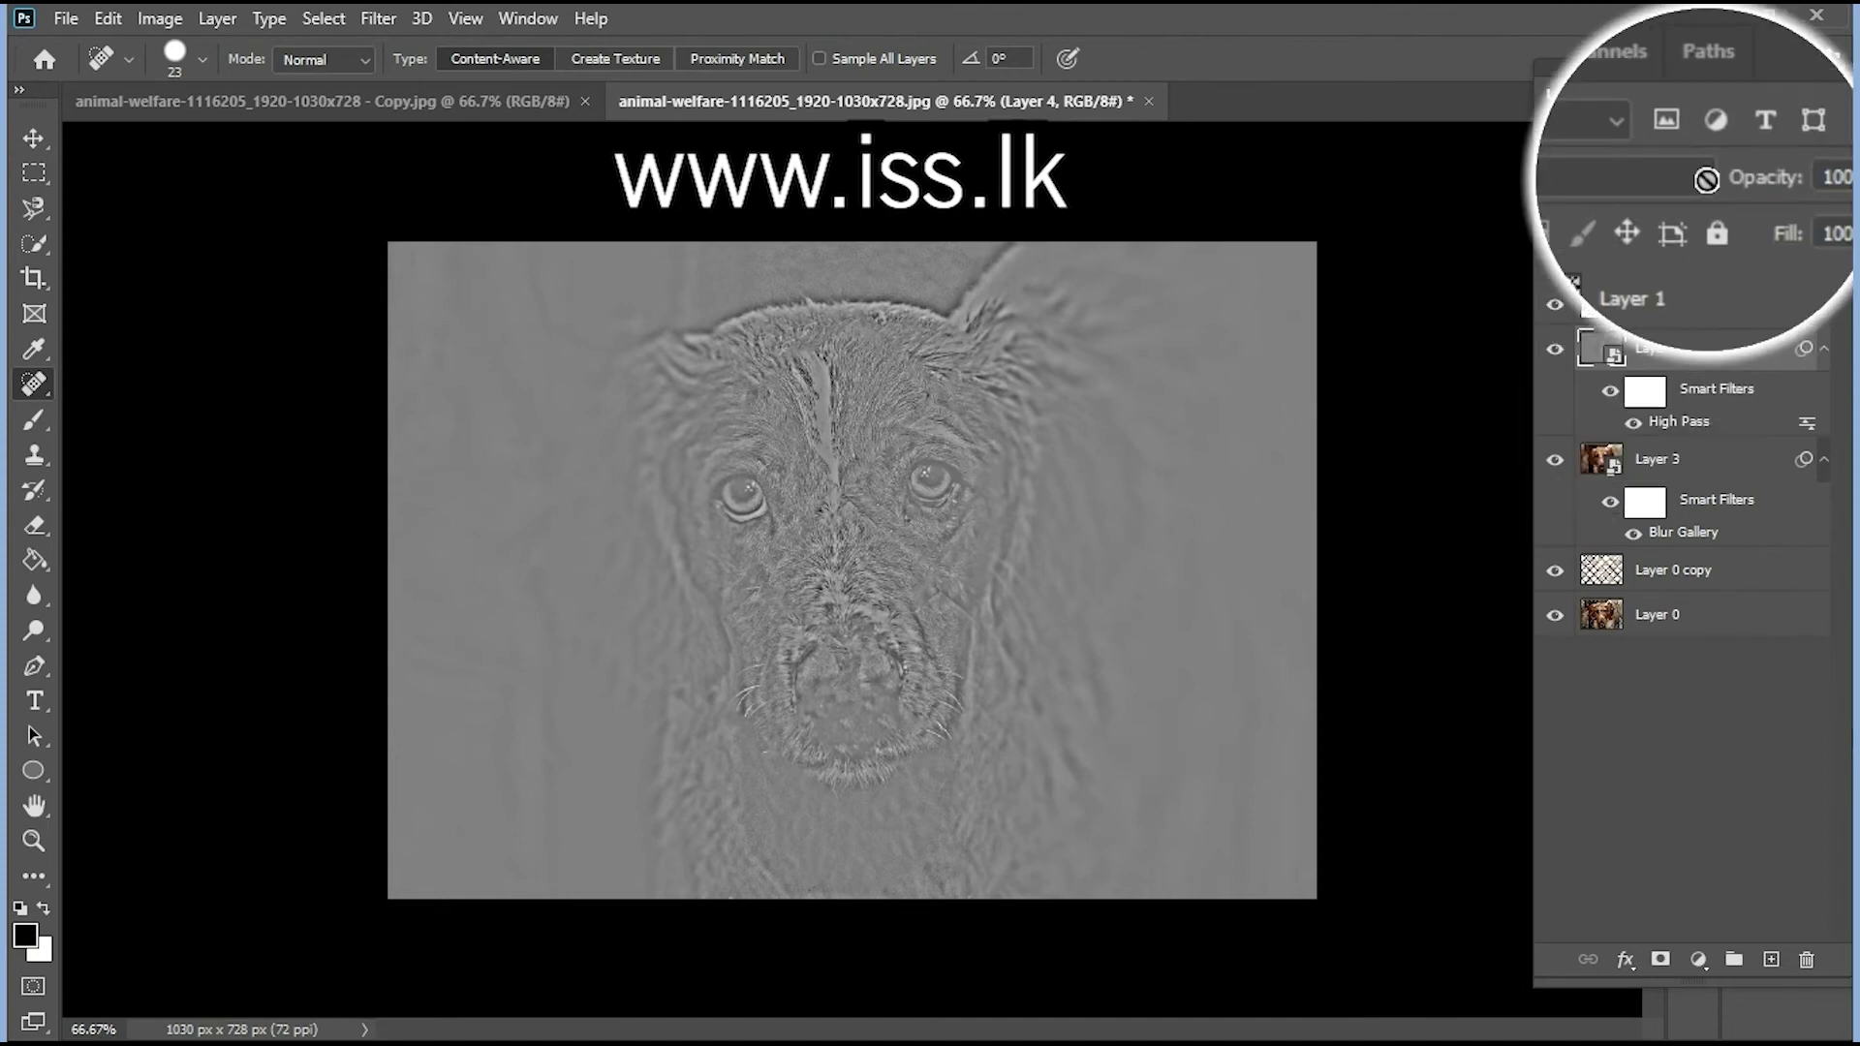
click(1702, 177)
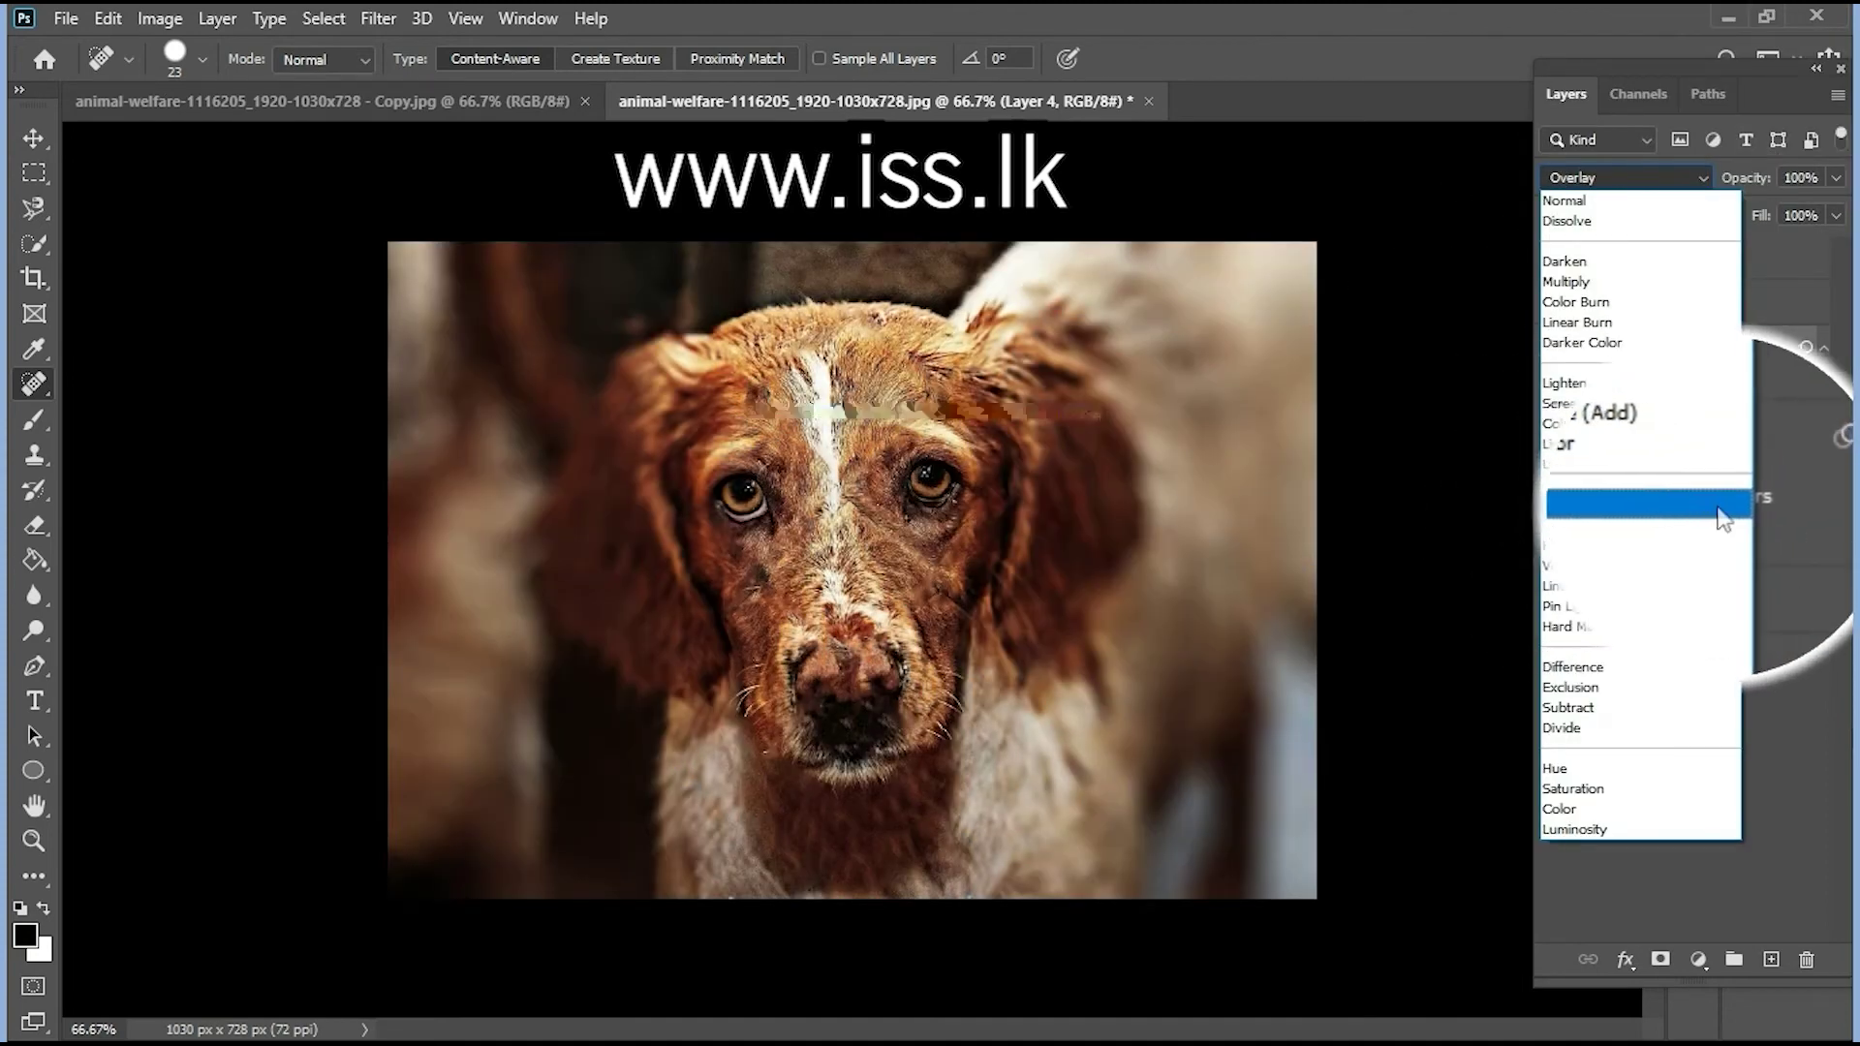
click(1723, 518)
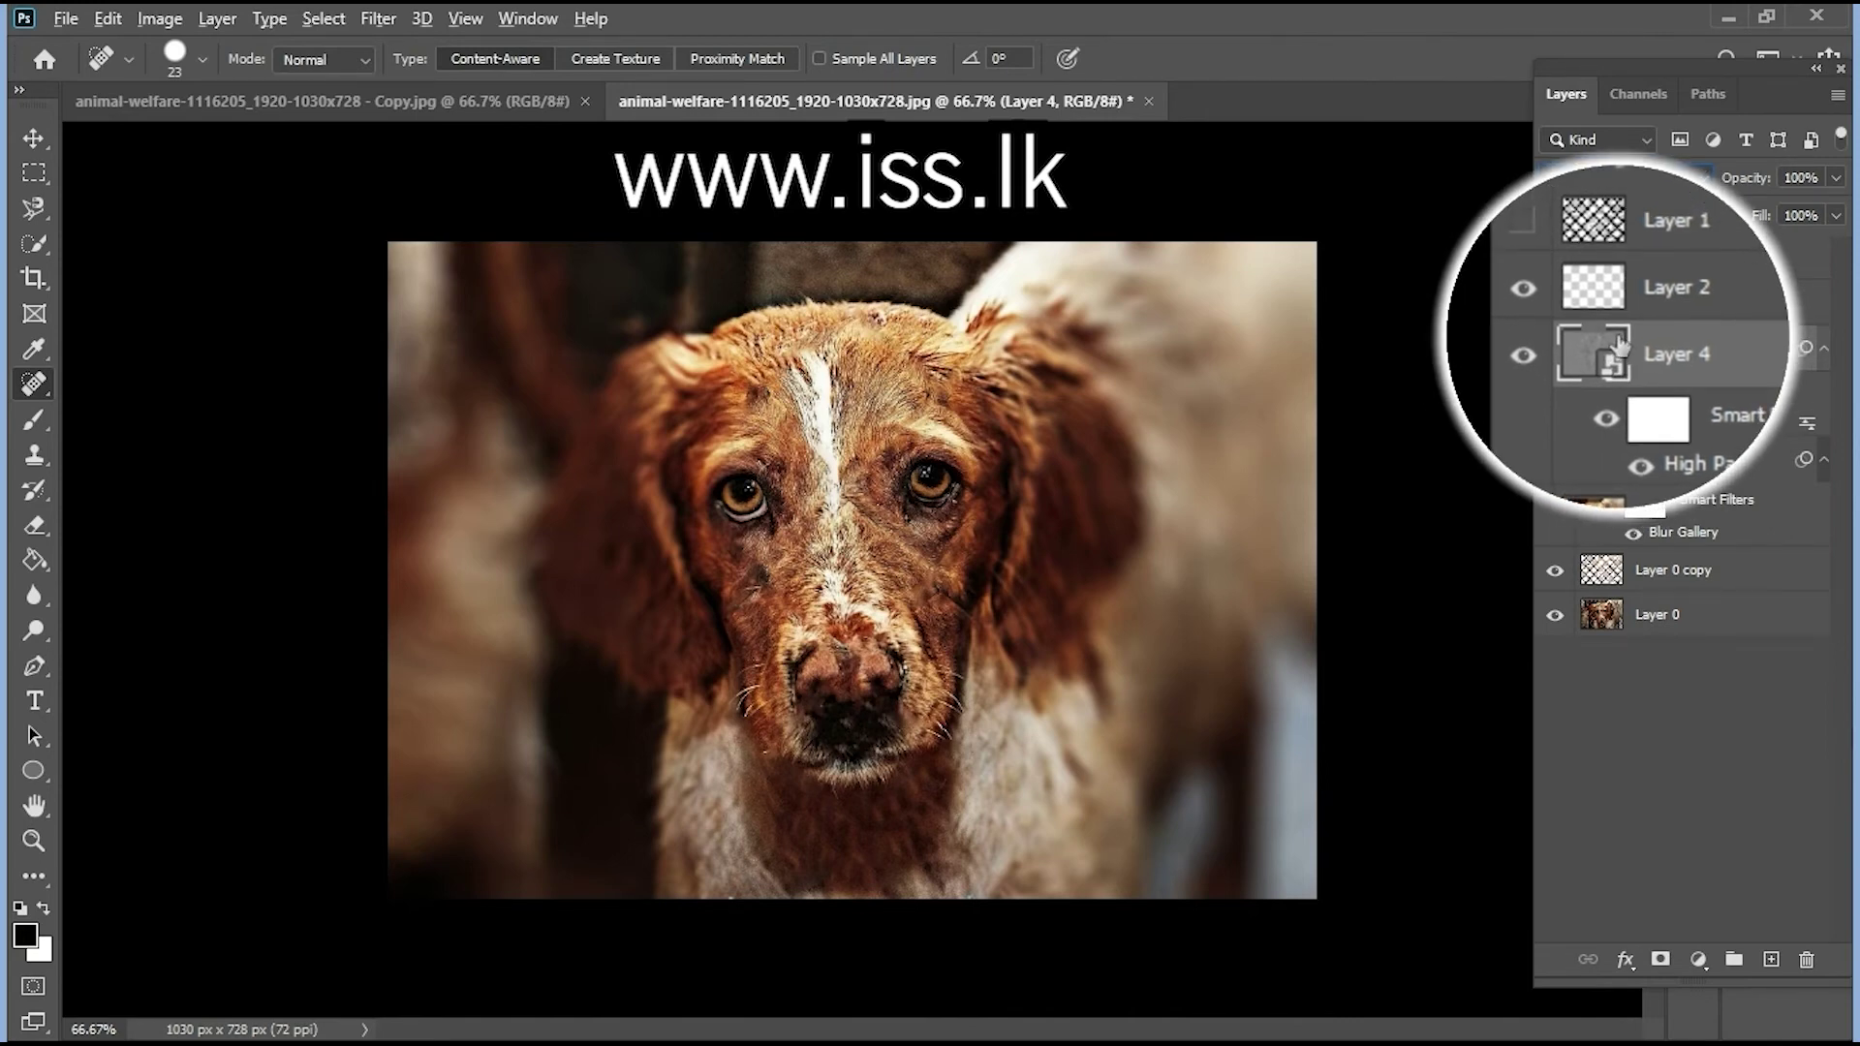
Add a hide-all mask to Layer 4, brush over the face, then return to the Move tool
alt+click(1661, 962)
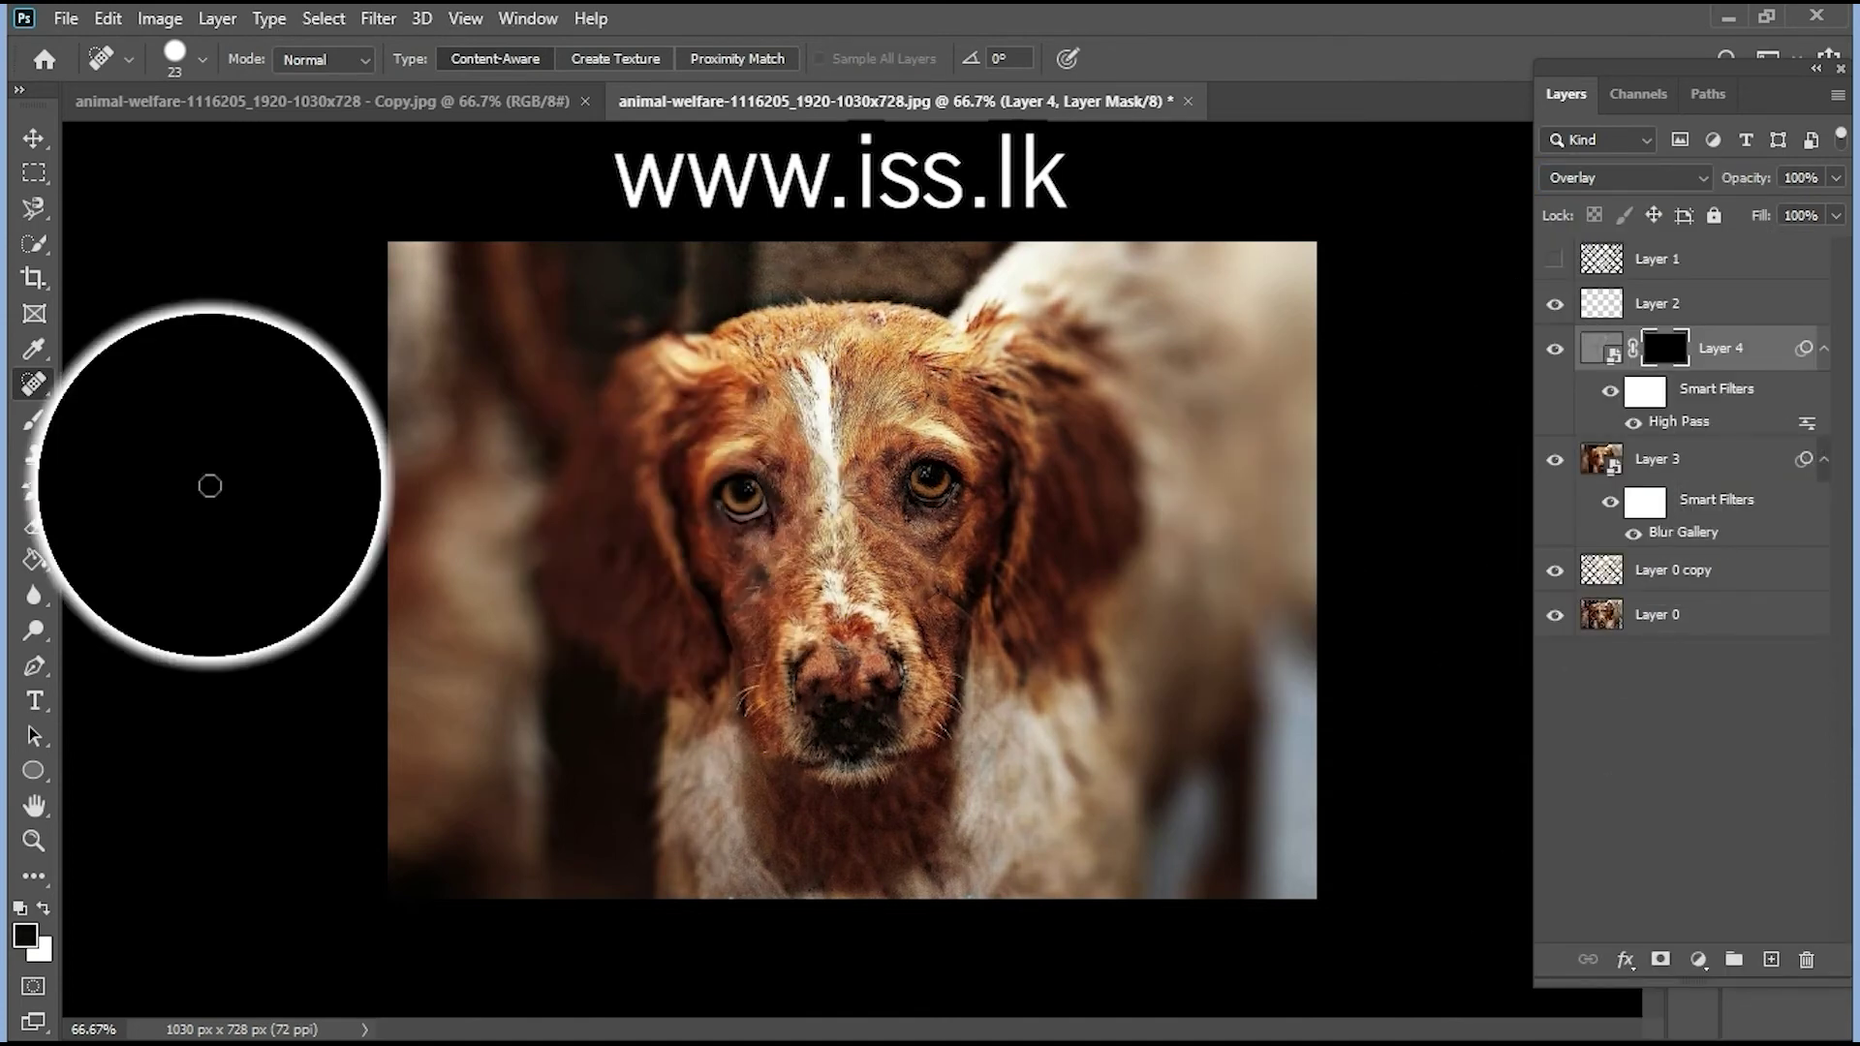
click(47, 413)
click(217, 427)
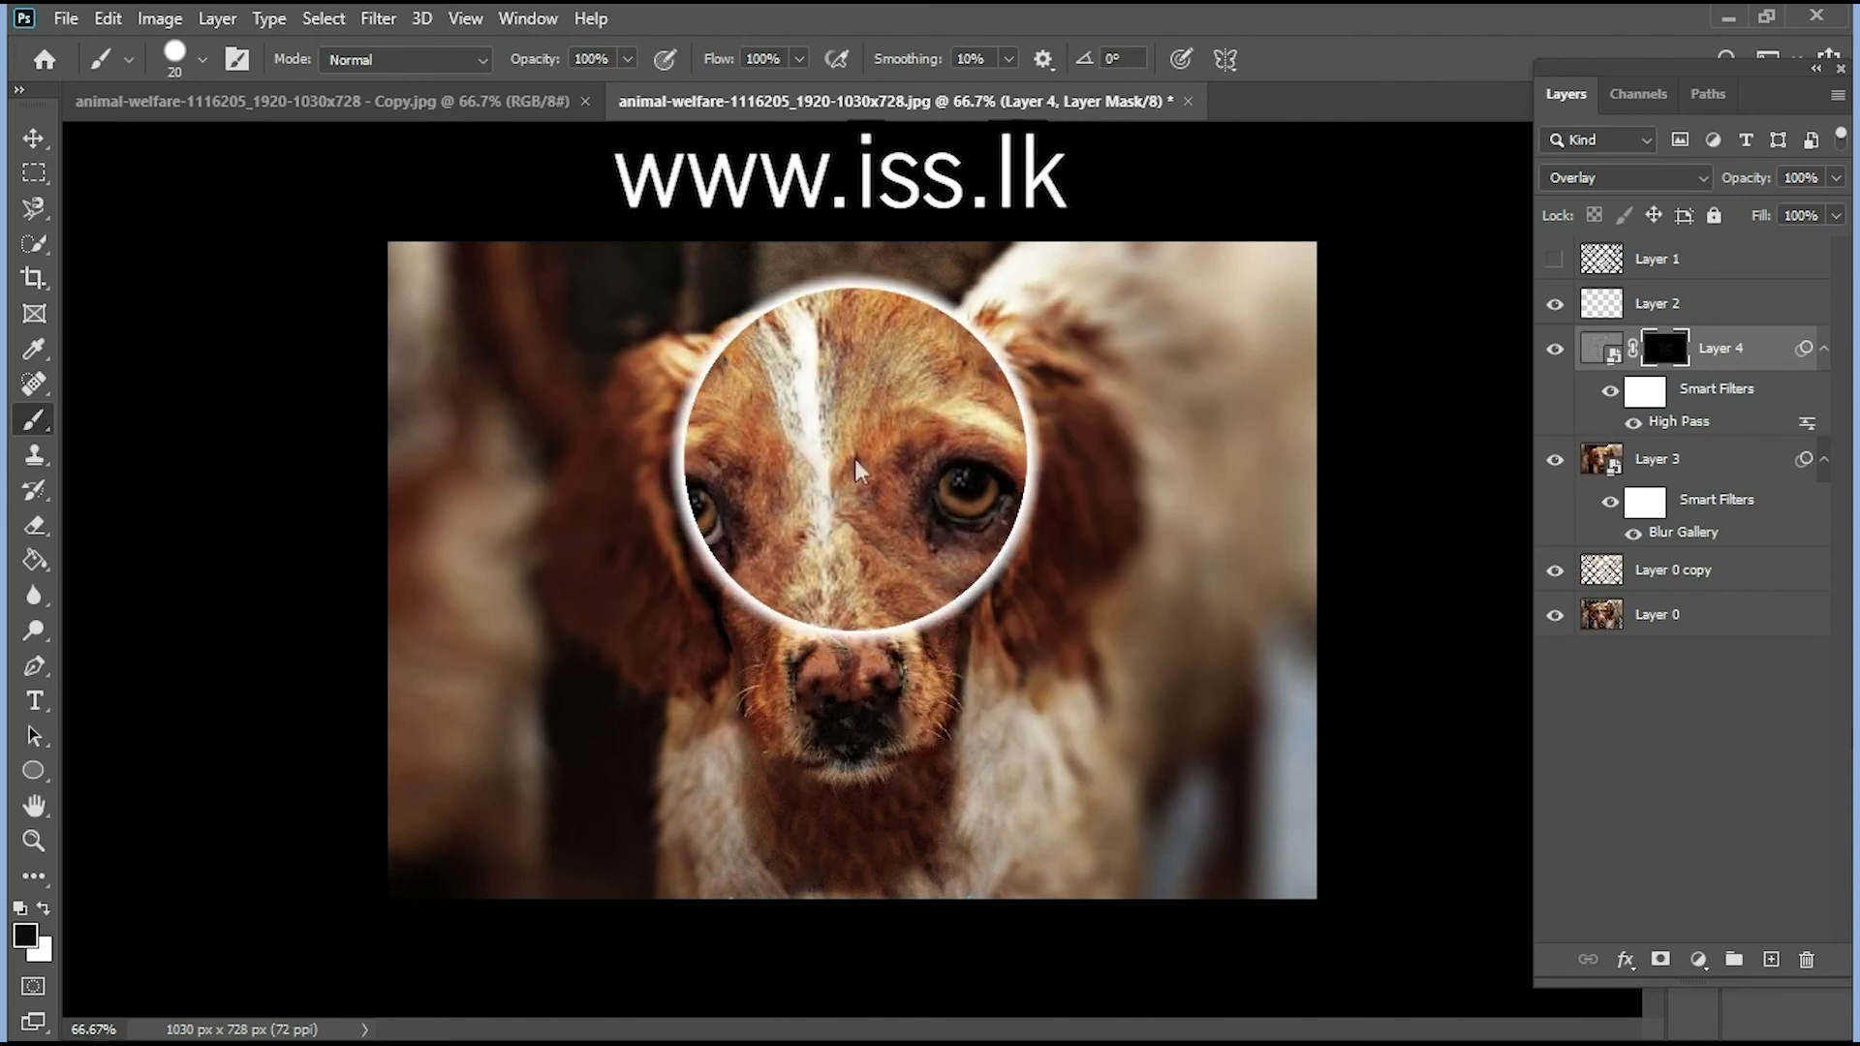
click(33, 144)
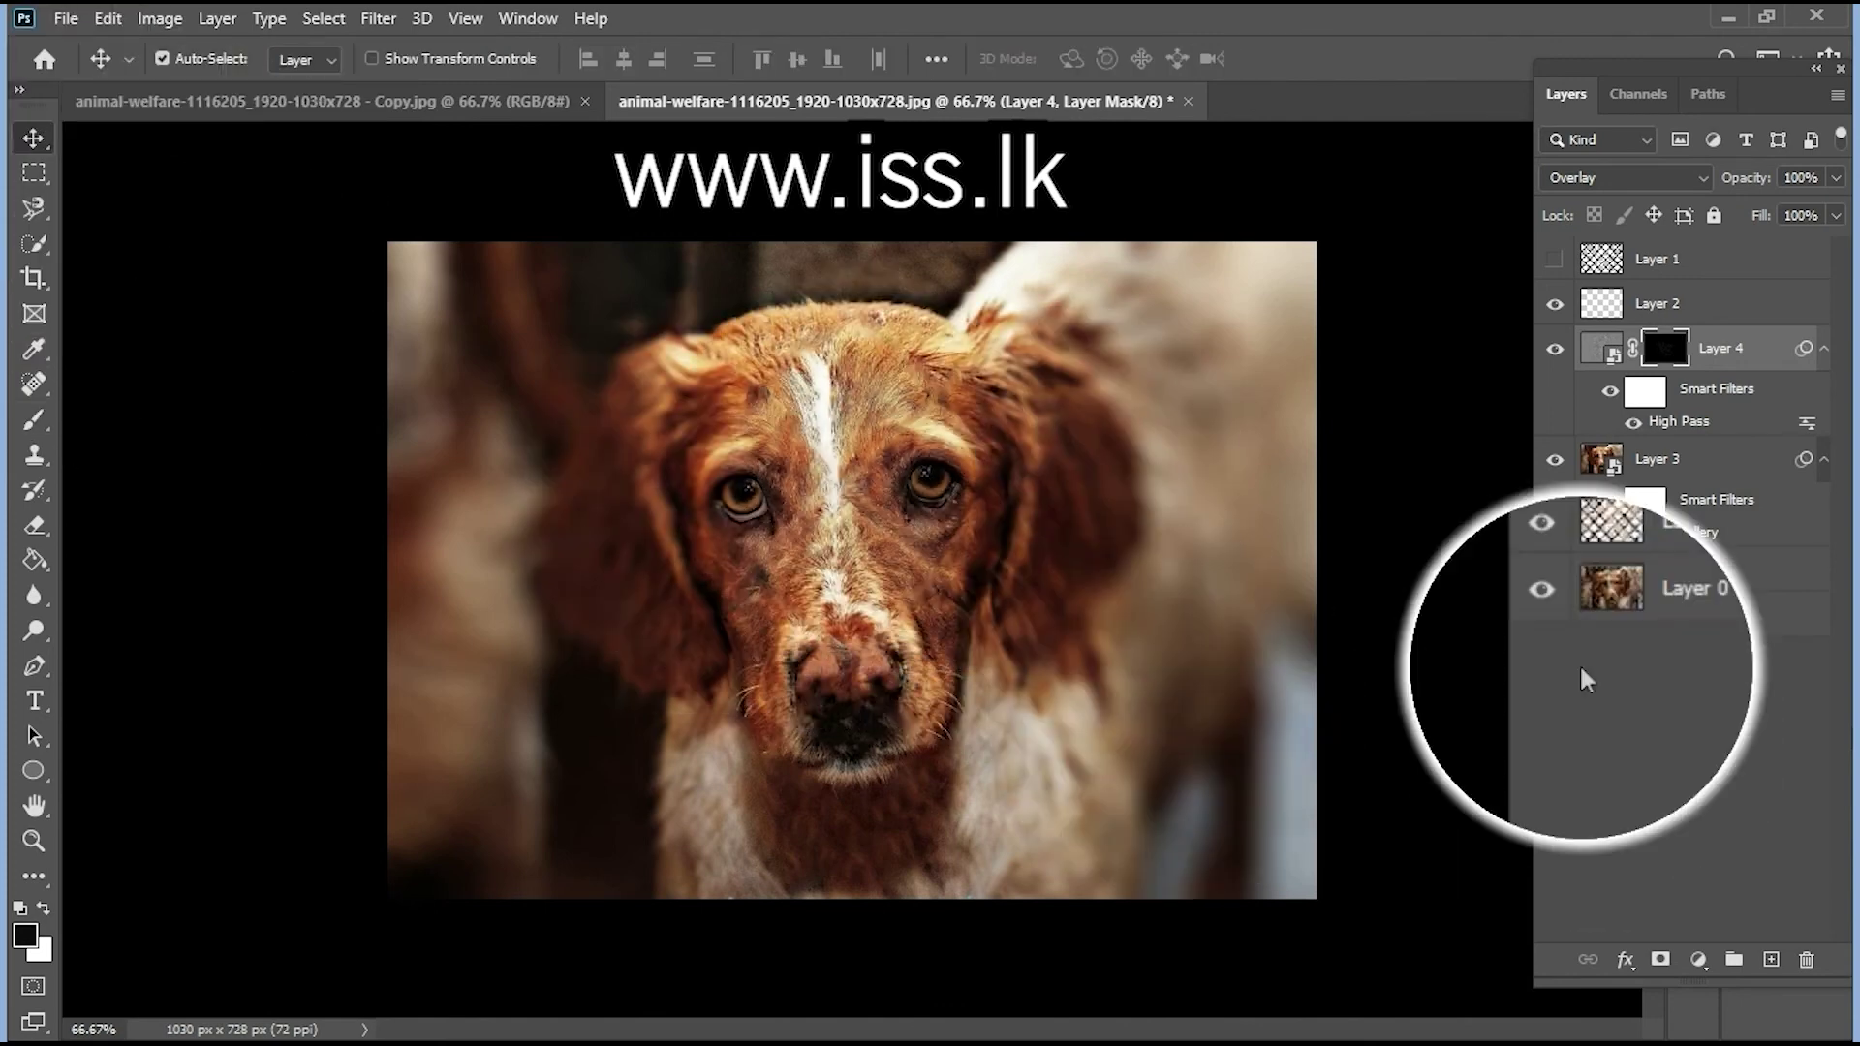
Switch between the Copy.jpg and edited document tabs to compare before and after
click(1554, 611)
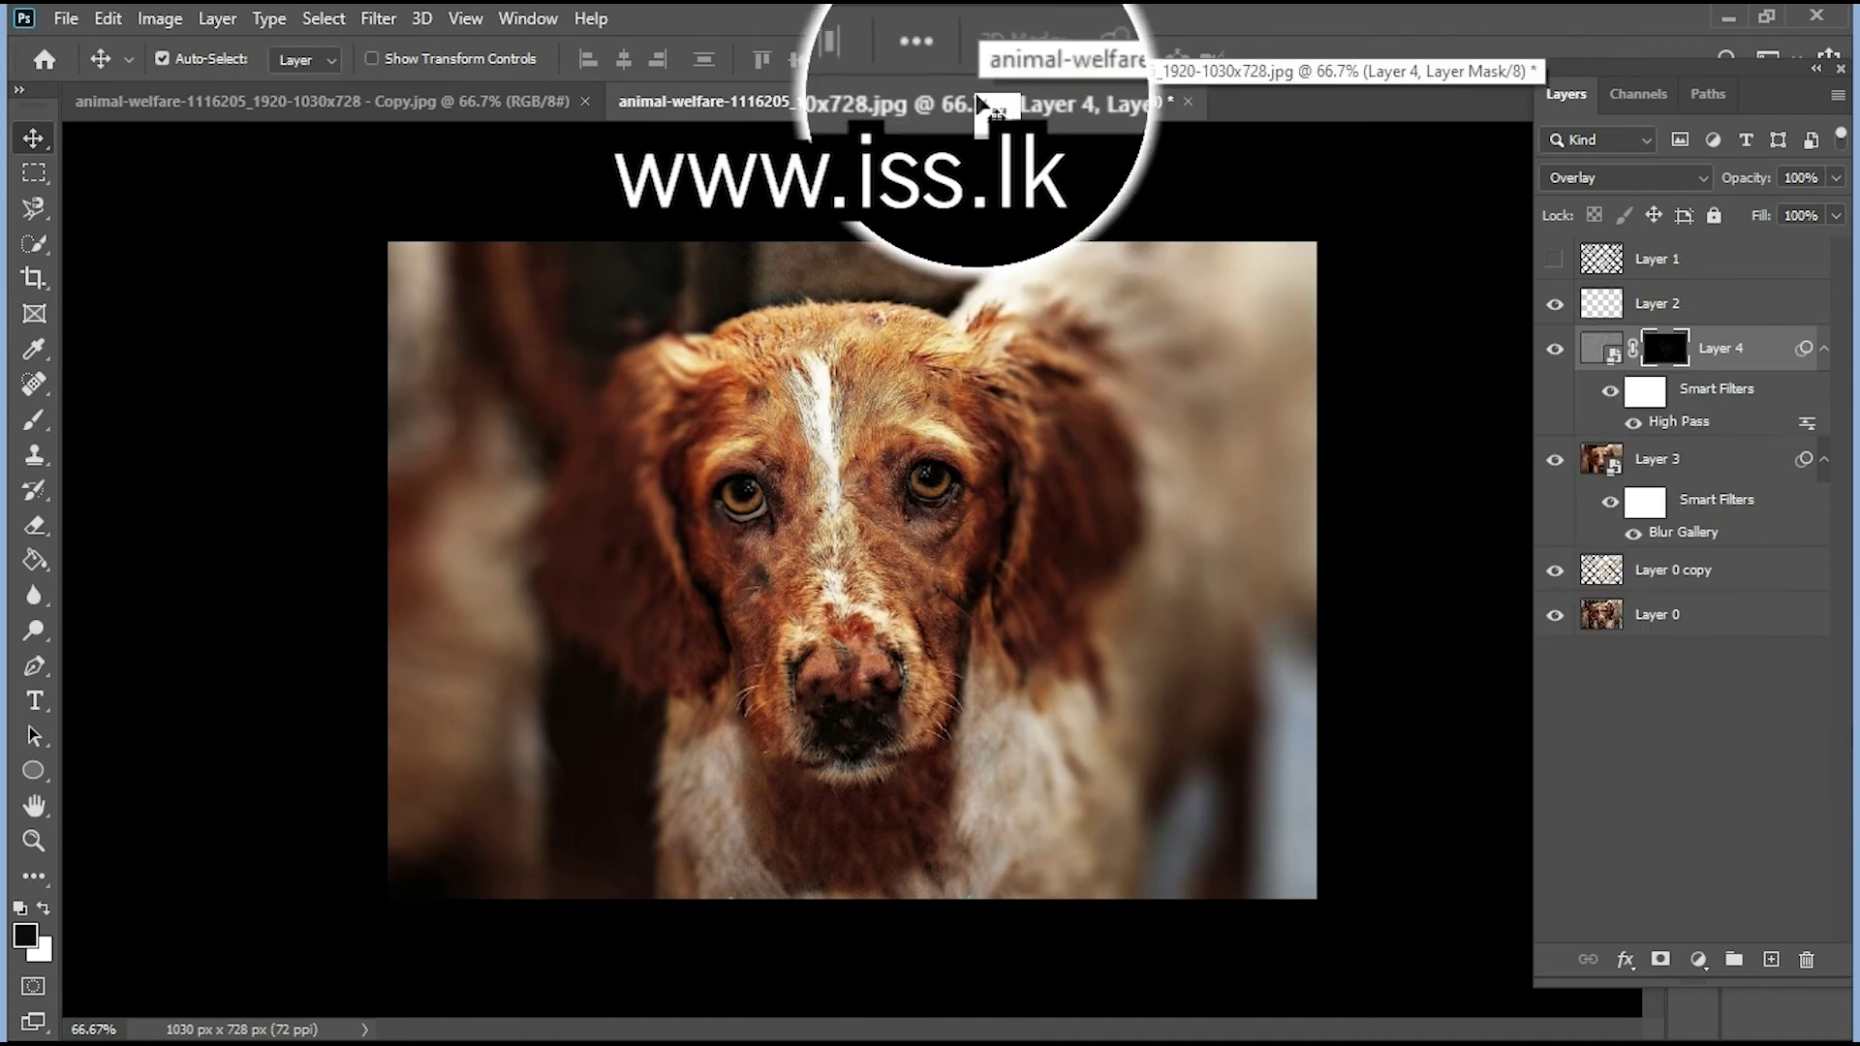
click(465, 102)
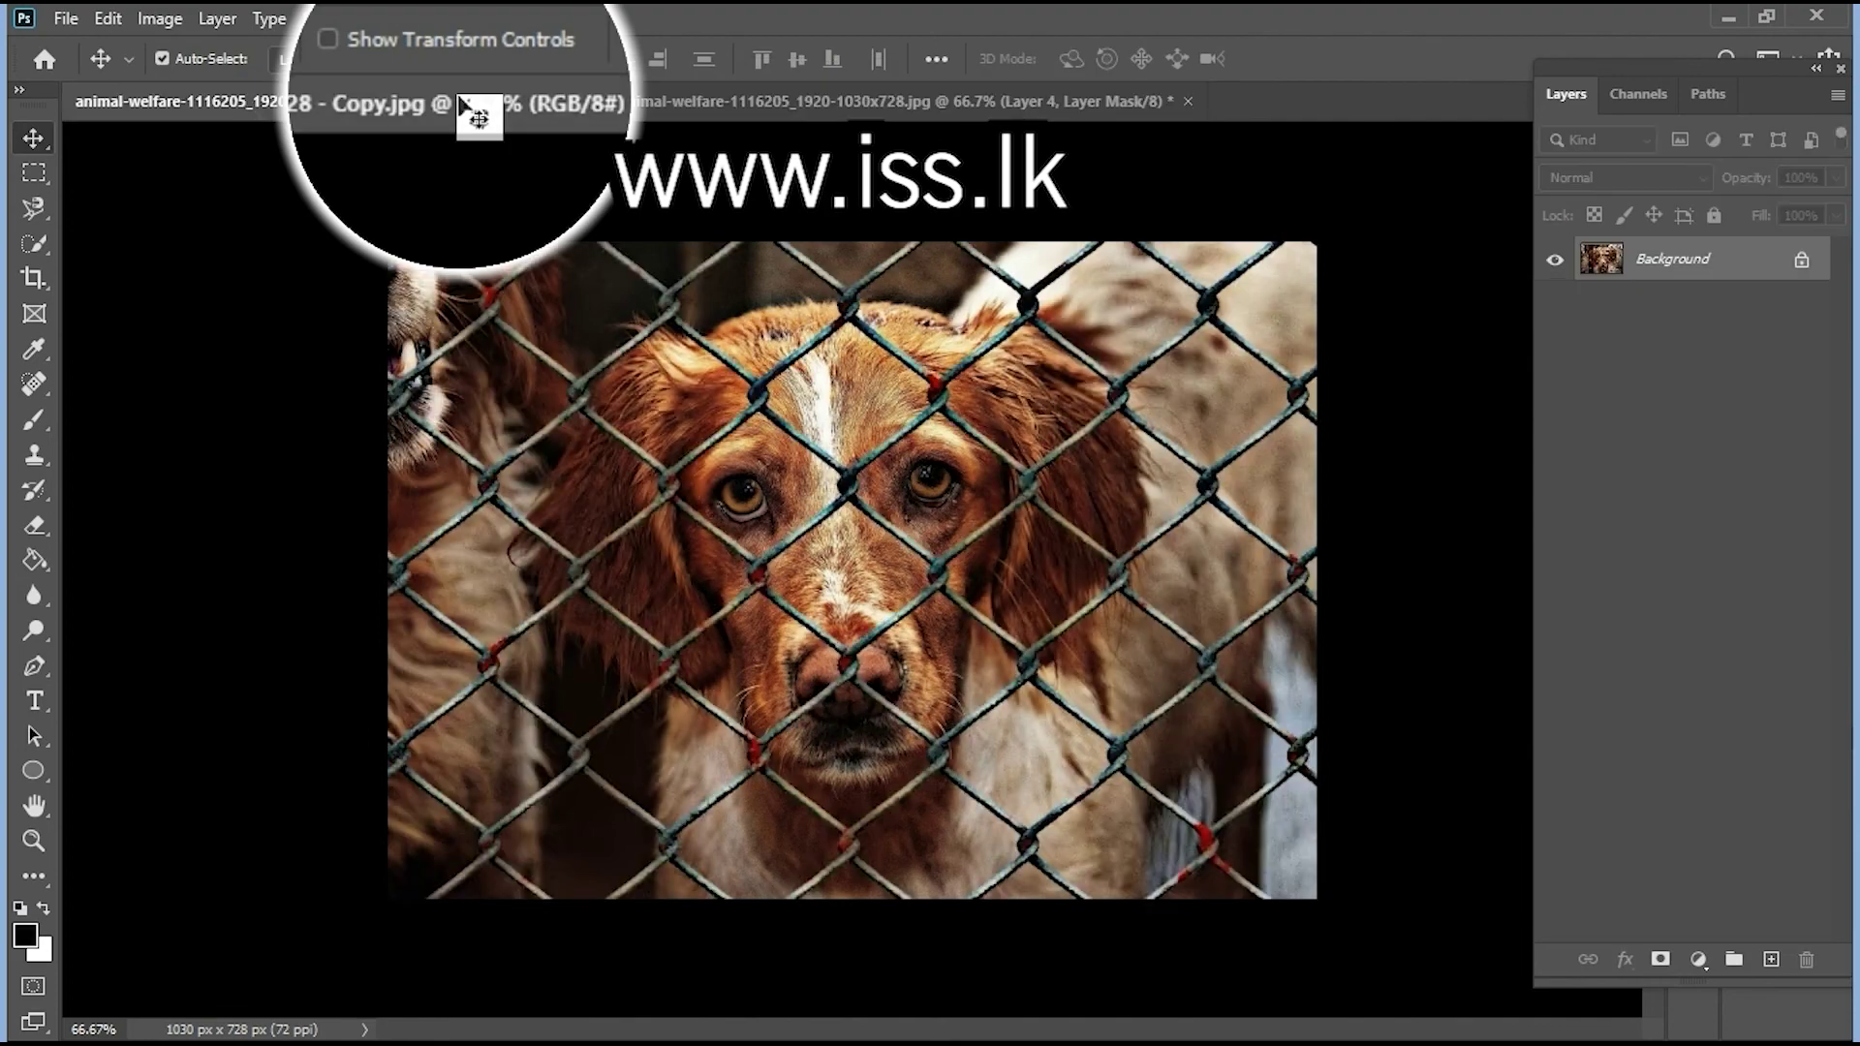
click(796, 102)
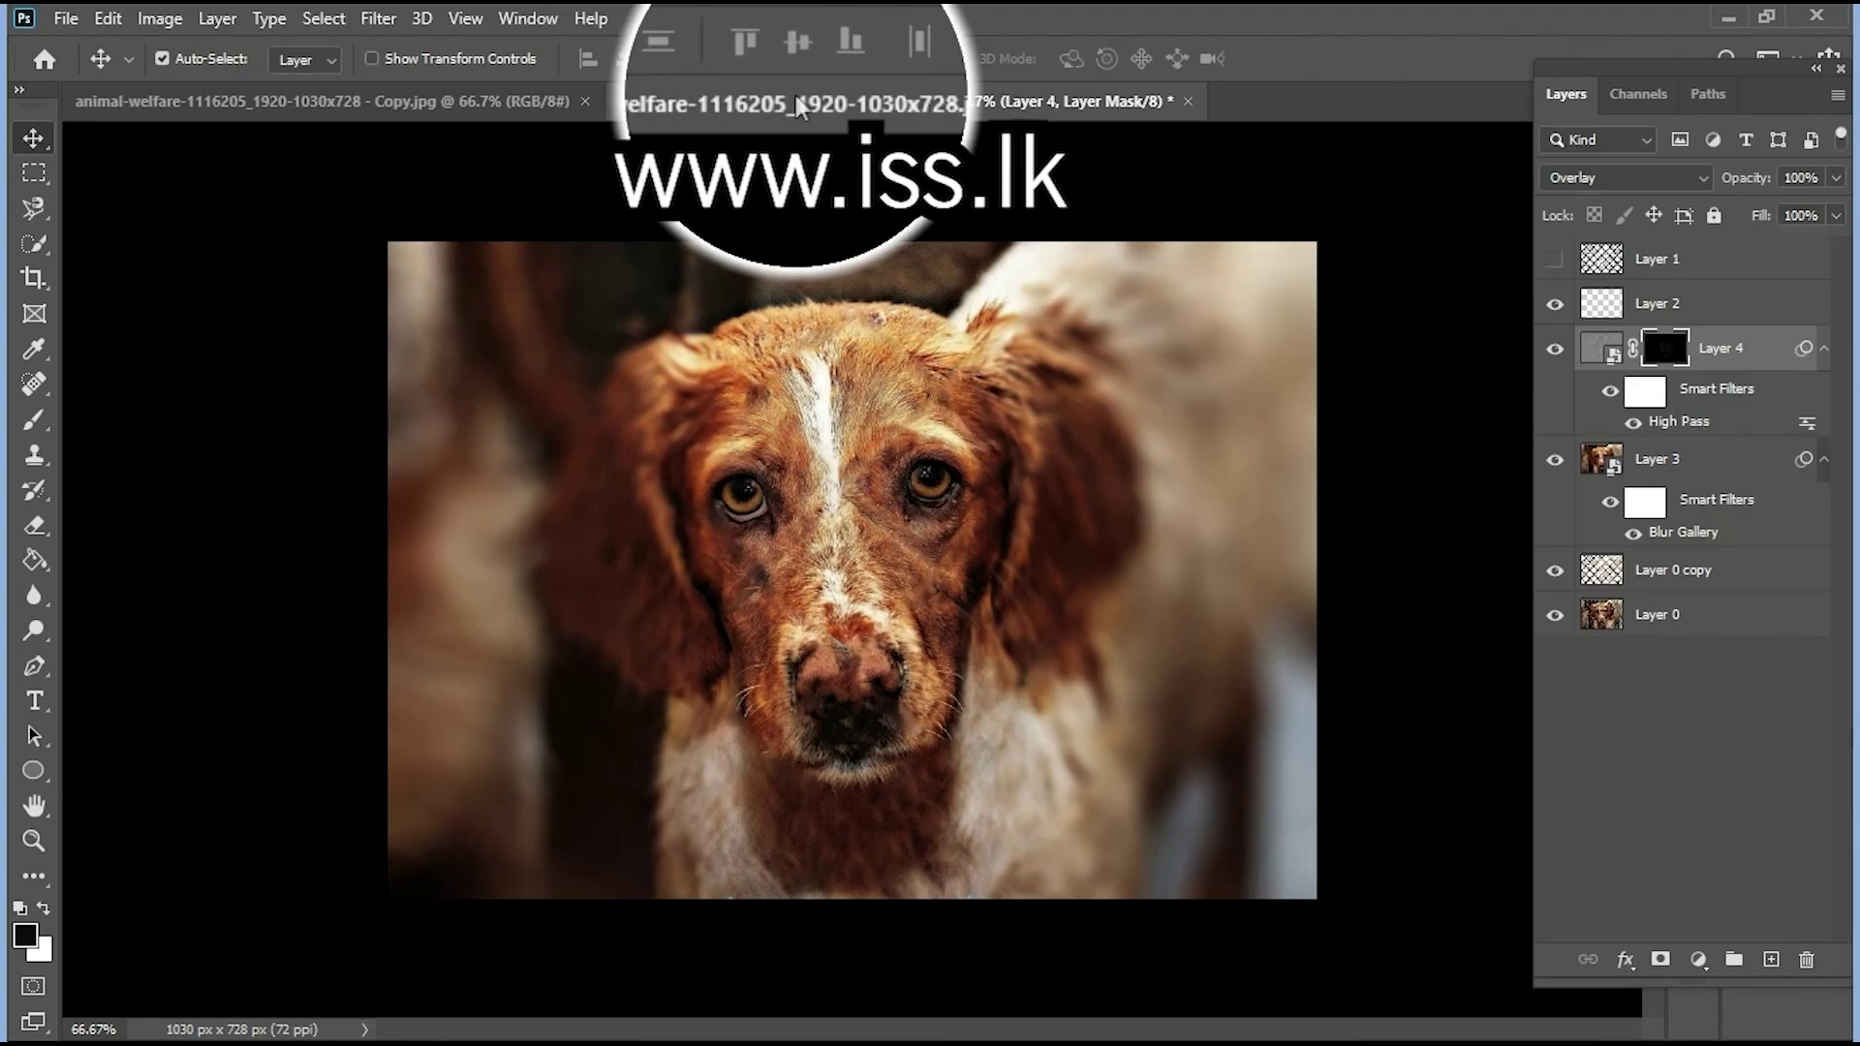
click(475, 102)
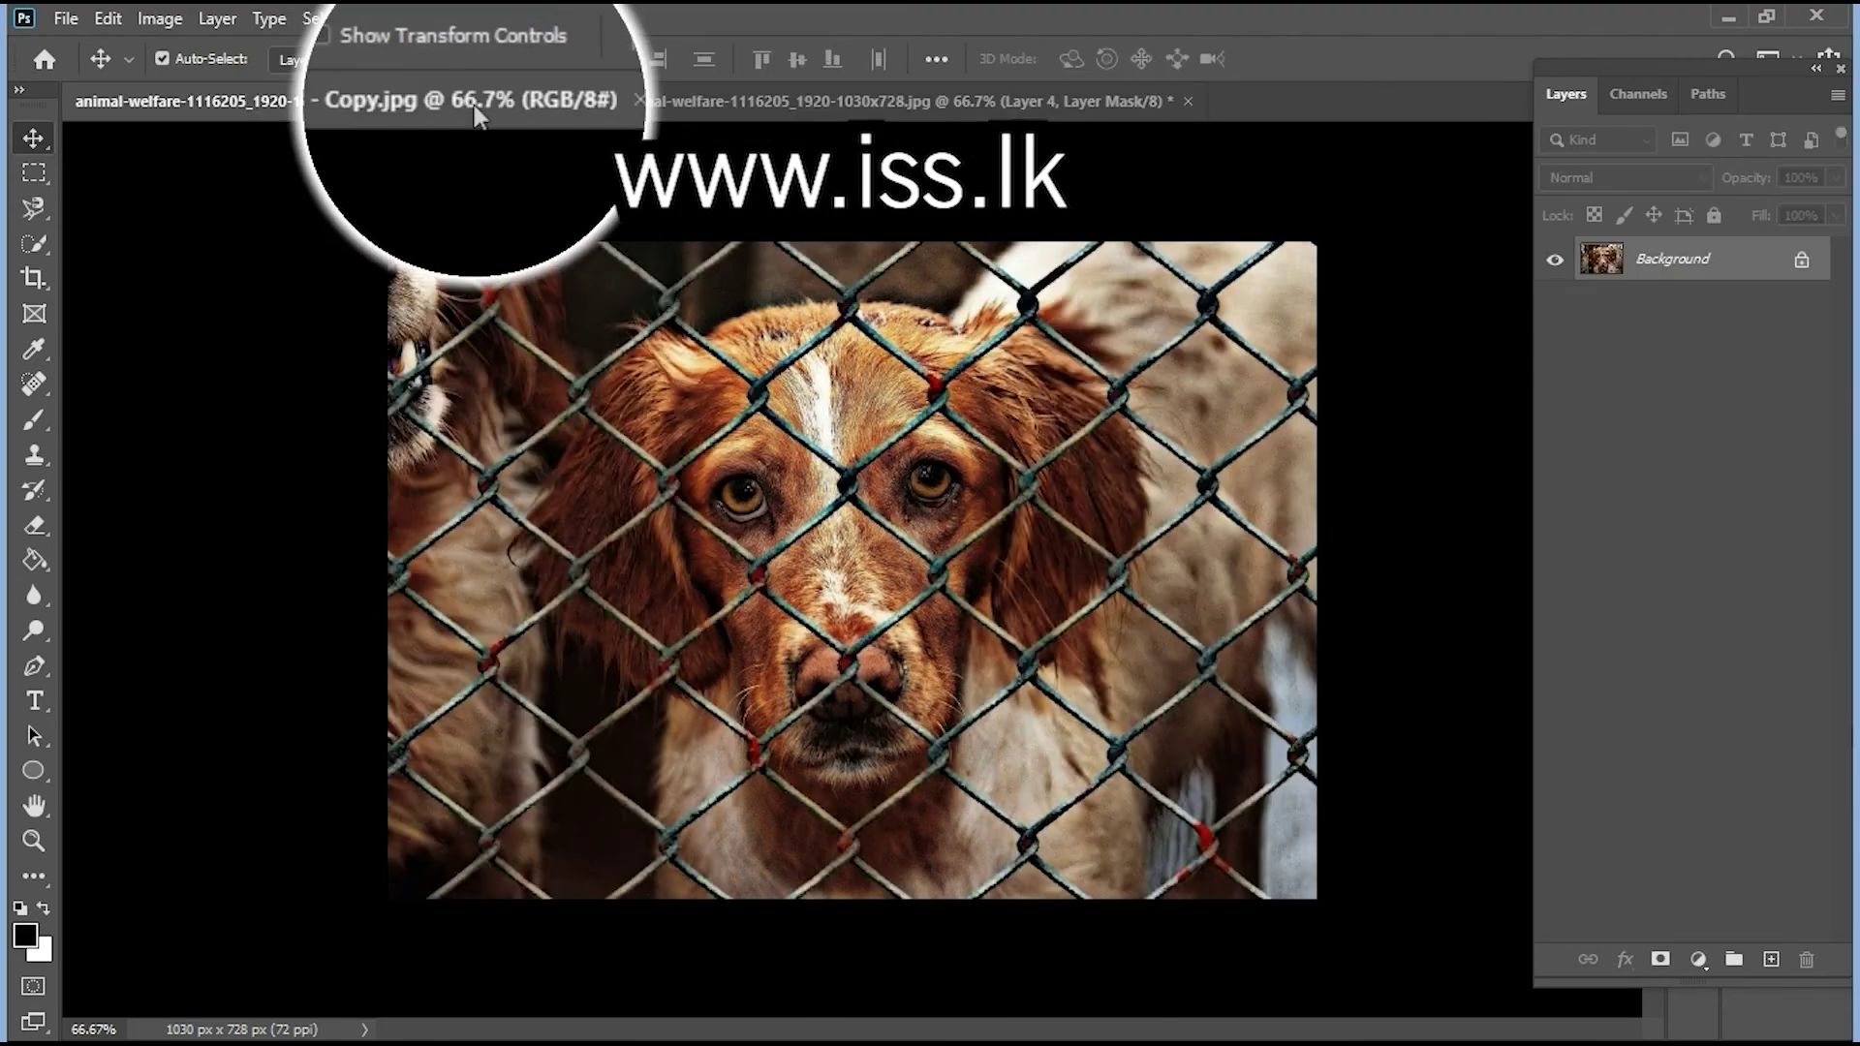
click(720, 95)
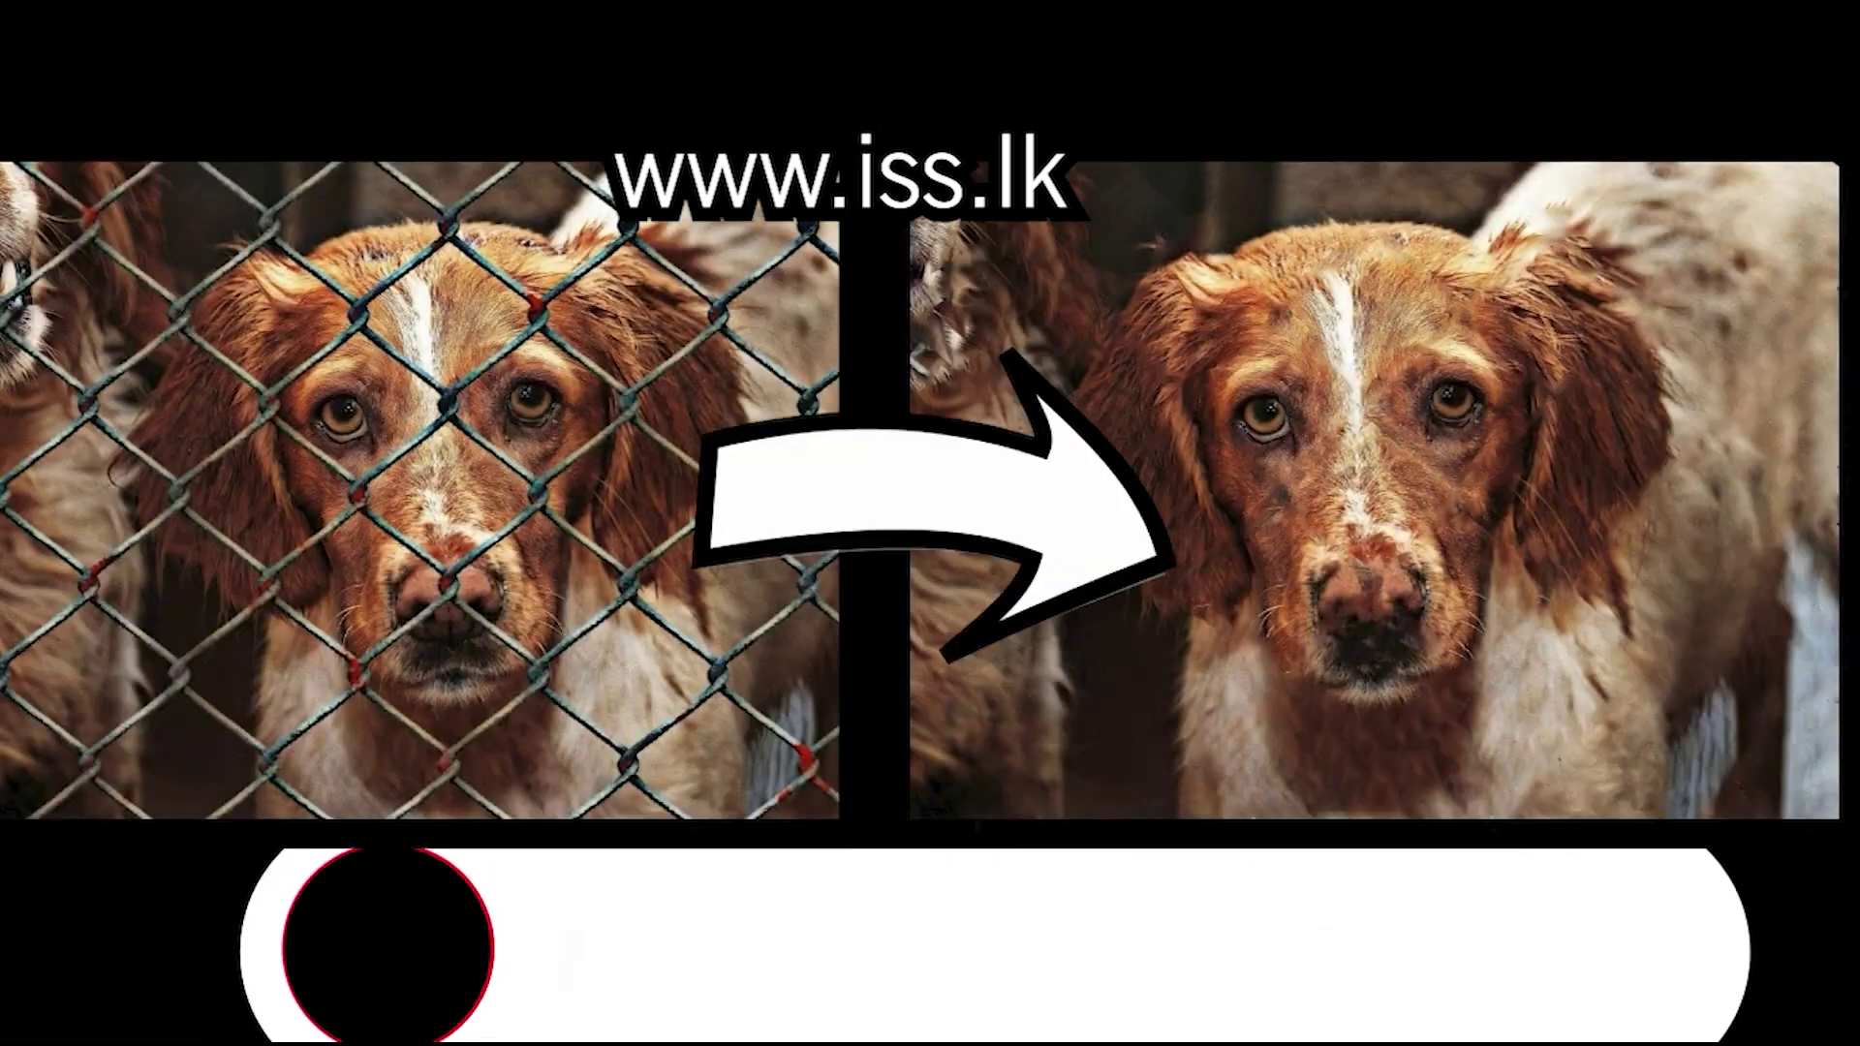